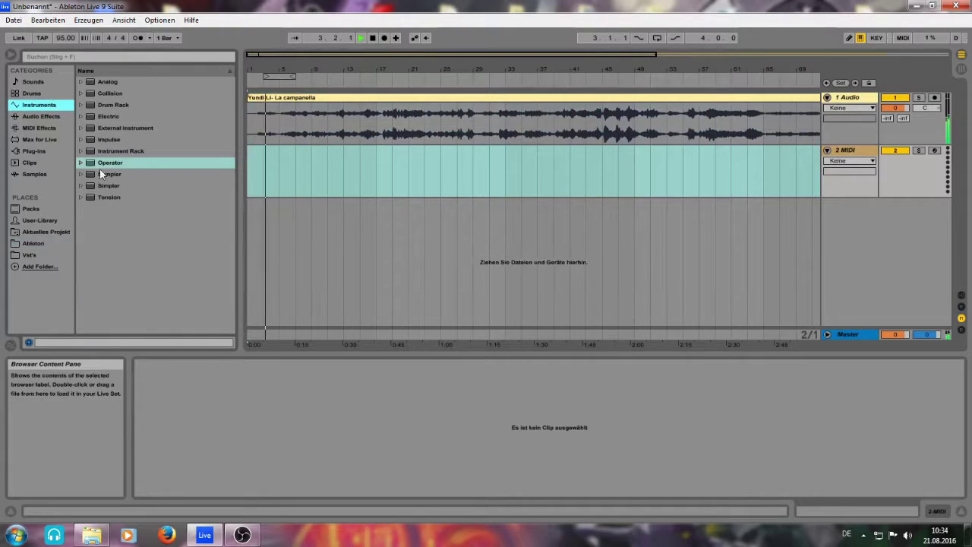
Load the Sampler instrument onto the empty MIDI track
{"action": "double_click", "coordinate": [116, 173]}
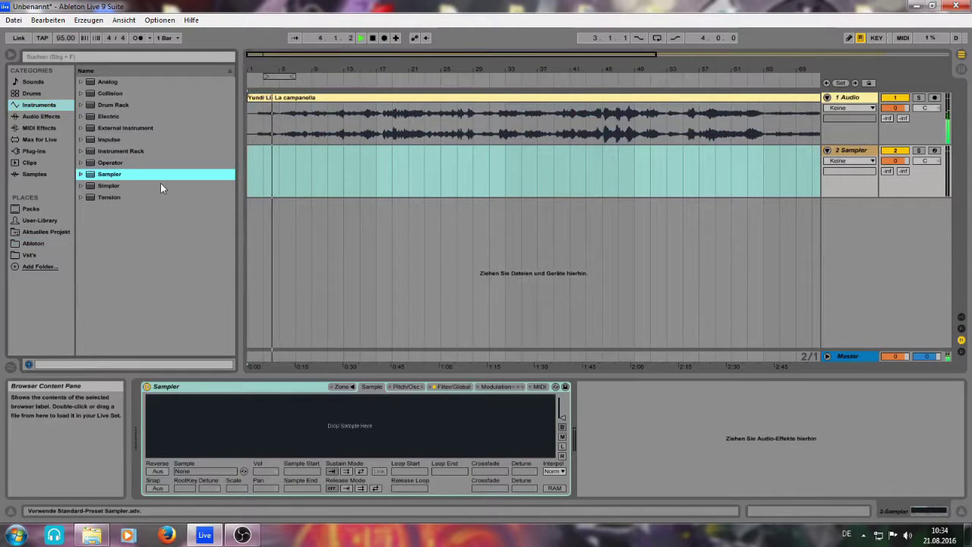
Audition the La campanella clip from bar 12 on, split it at 16.1.1 and 18.1.1, and select the Sampler track
{"action": "left_click_drag", "start_coordinate": [263, 56], "coordinate": [263, 91]}
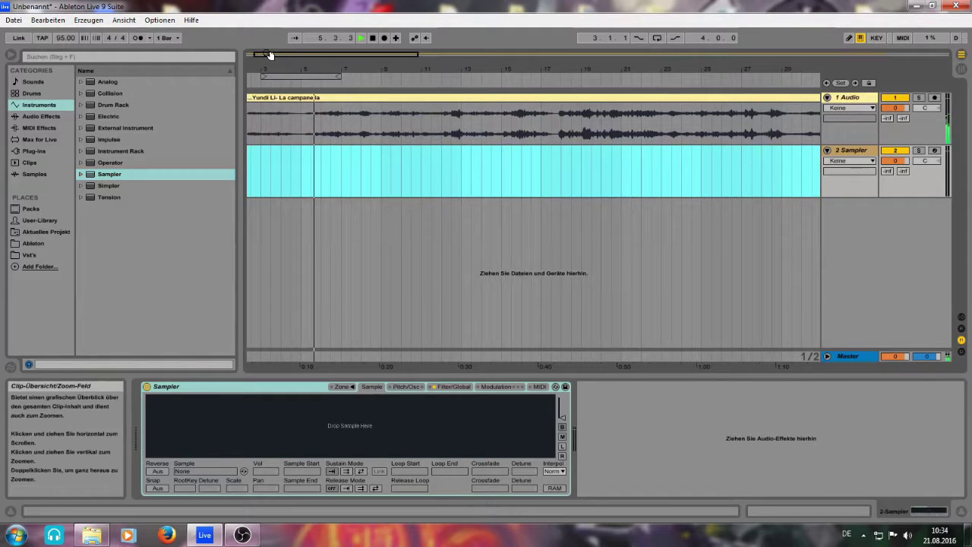
{"action": "mouse_move", "coordinate": [268, 56]}
{"action": "left_mouse_down"}
{"action": "mouse_move", "coordinate": [272, 74]}
{"action": "mouse_move", "coordinate": [272, 50]}
{"action": "left_mouse_up"}
{"action": "left_click", "coordinate": [413, 122]}
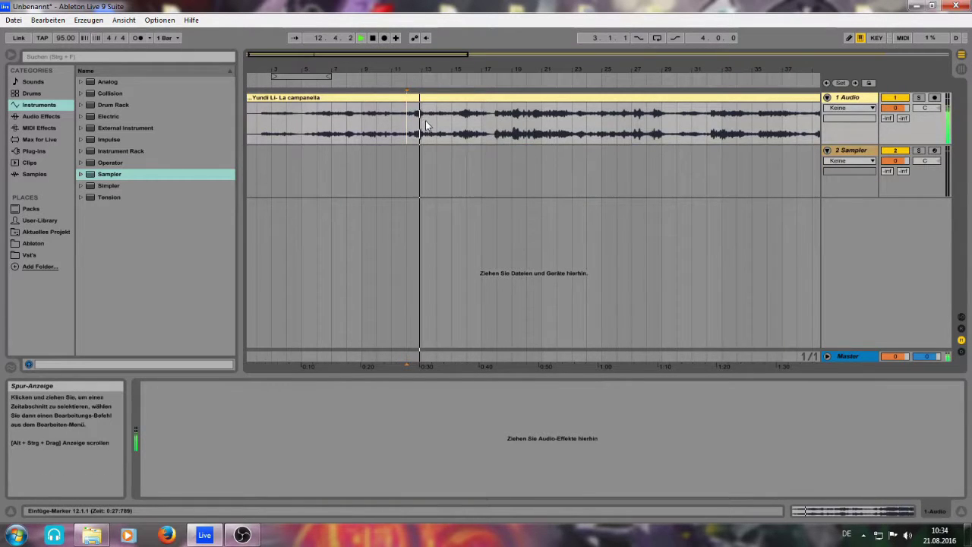
{"action": "left_click", "coordinate": [427, 121]}
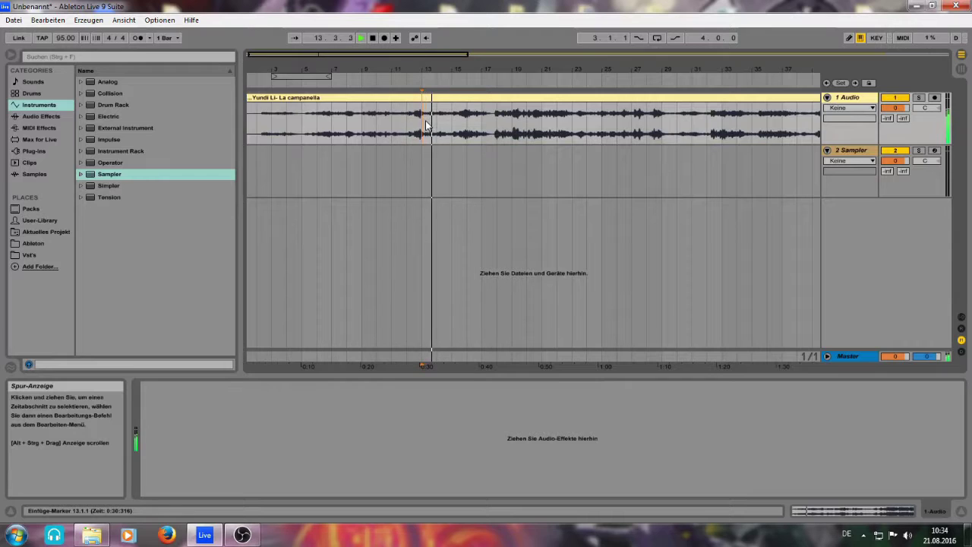
{"action": "left_click", "coordinate": [438, 120]}
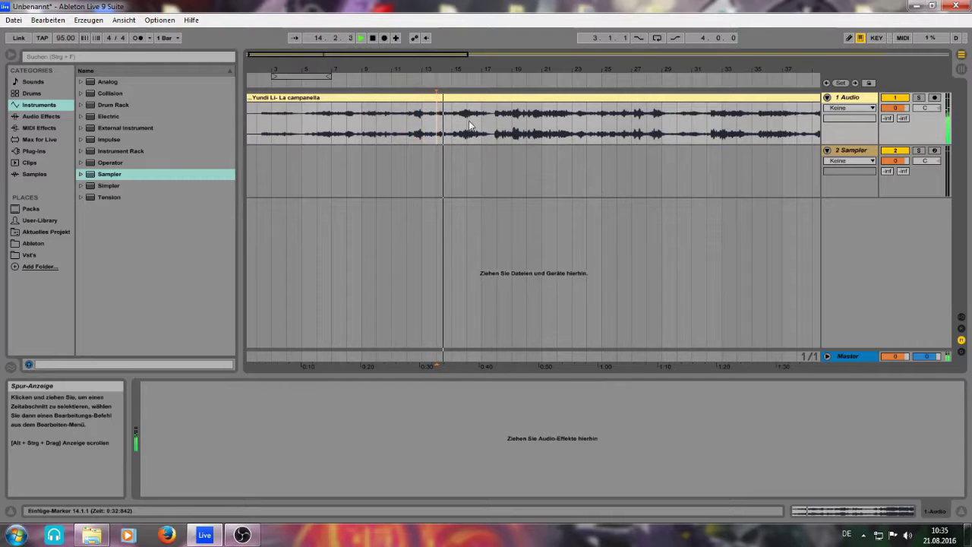
{"action": "left_click", "coordinate": [471, 120]}
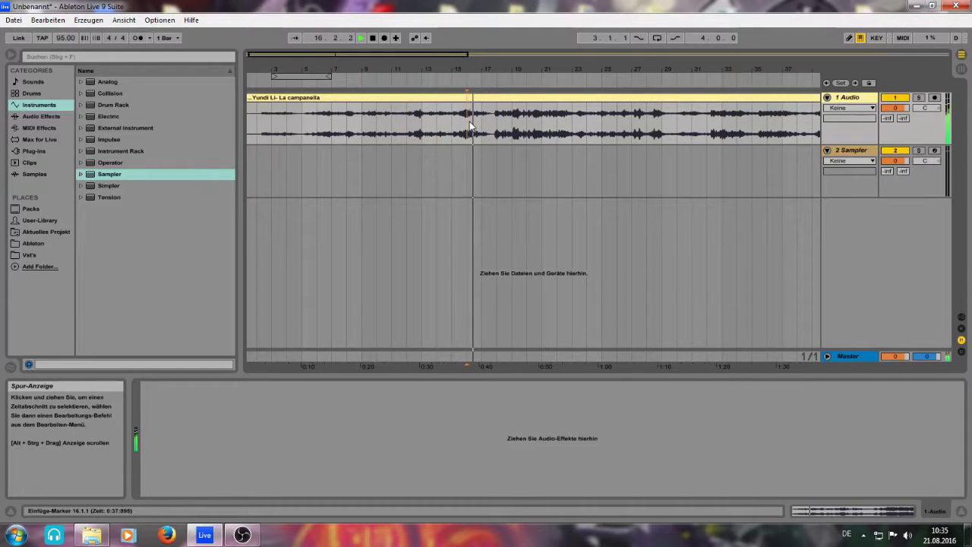
{"action": "left_click_drag", "start_coordinate": [471, 120], "coordinate": [496, 122]}
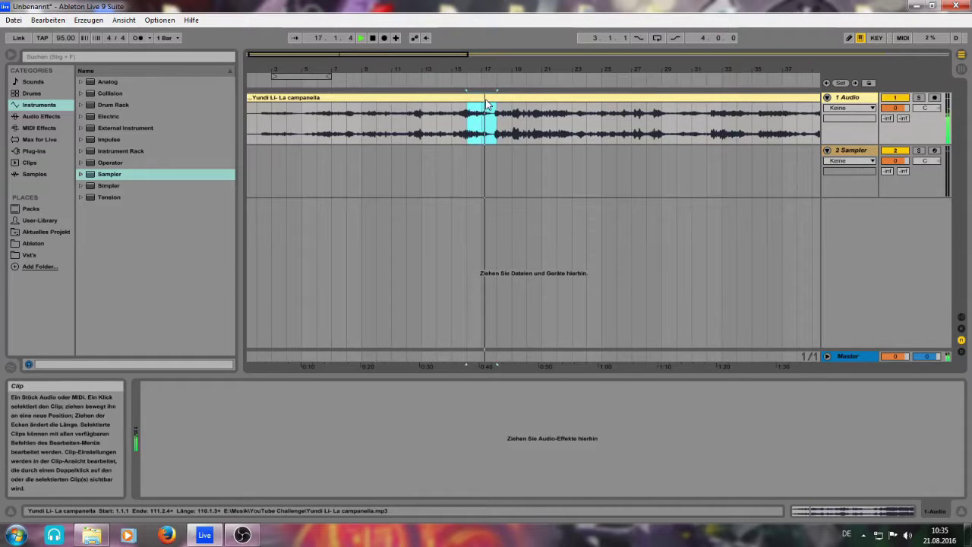
{"action": "key", "text": "ctrl+e"}
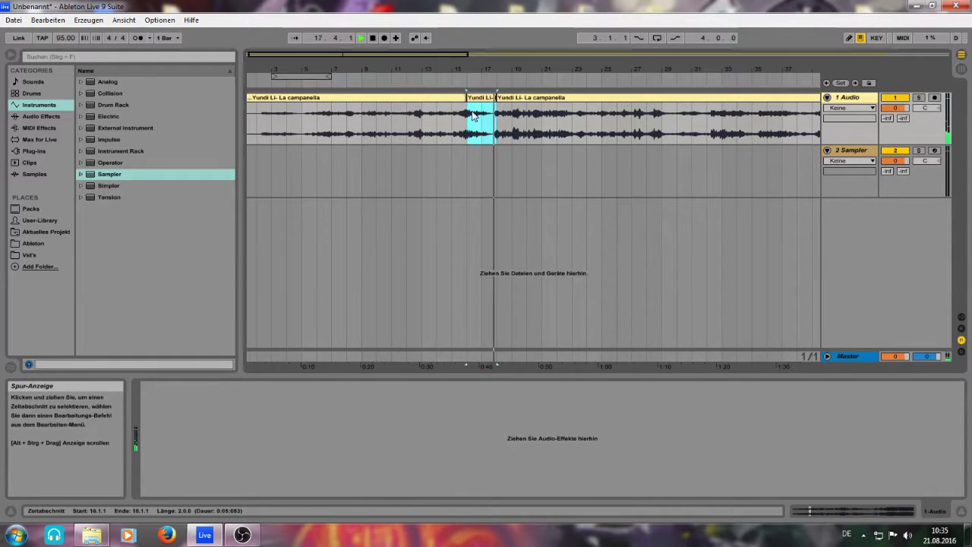
{"action": "left_click", "coordinate": [852, 151]}
{"action": "left_click_drag", "start_coordinate": [483, 98], "coordinate": [364, 418]}
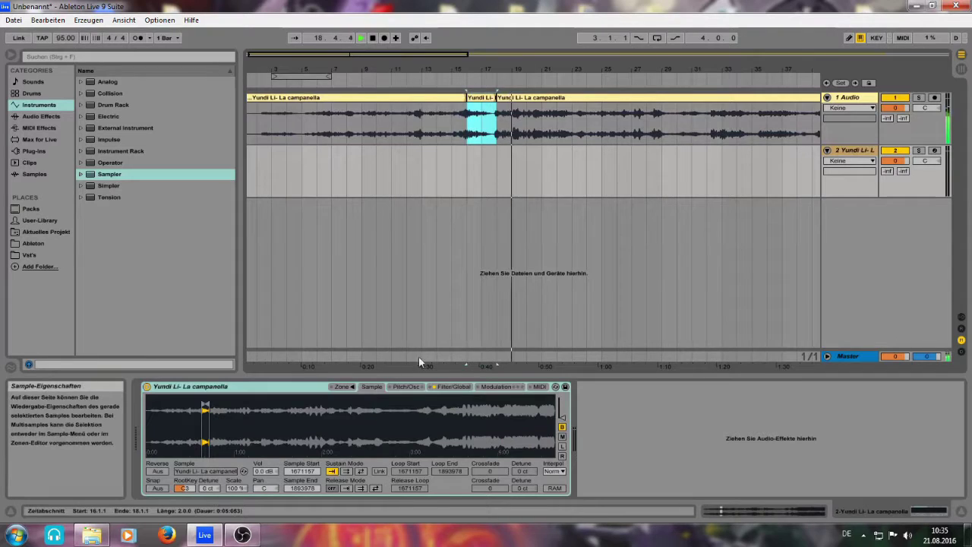
{"action": "right_click", "coordinate": [208, 419]}
{"action": "left_click", "coordinate": [209, 422]}
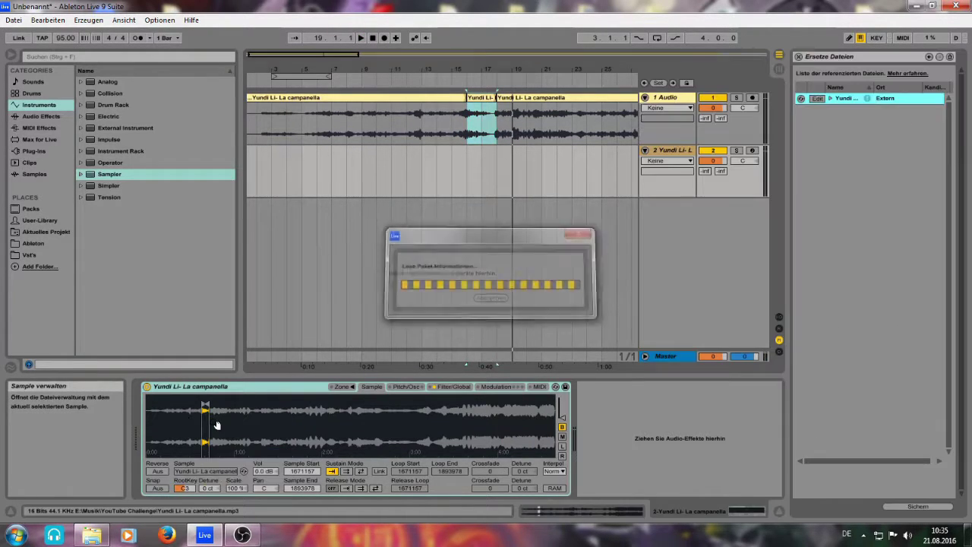
{"action": "key", "text": "ctrl+z"}
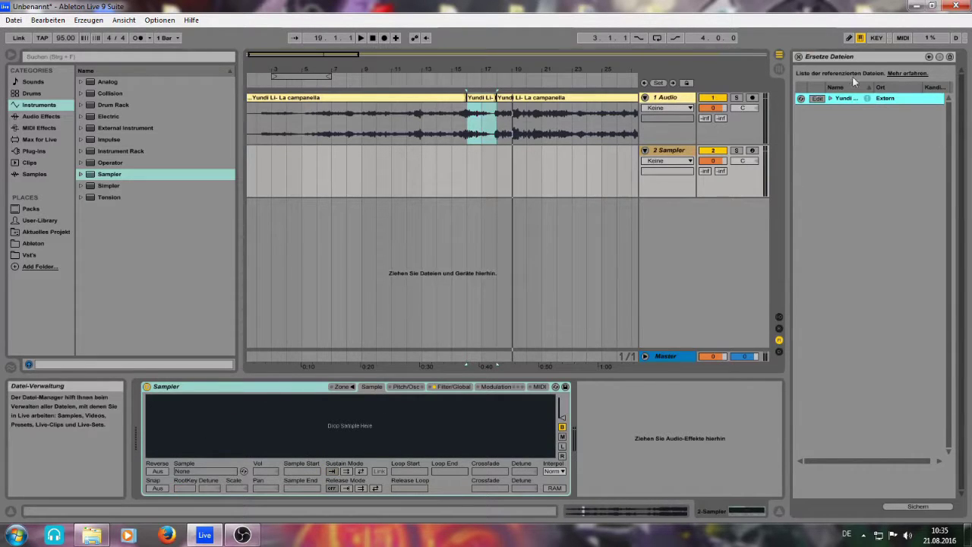
{"action": "left_click", "coordinate": [799, 57]}
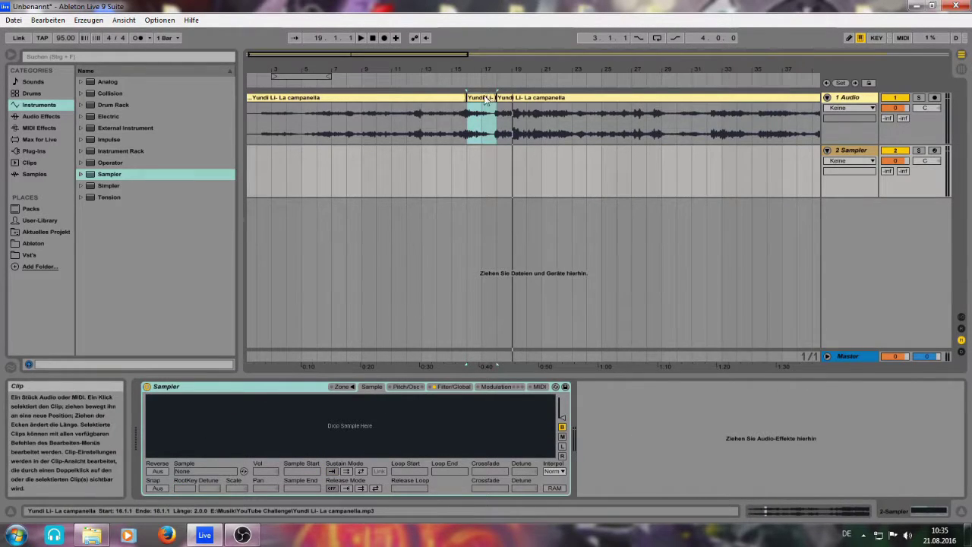
Load the split two-bar La campanella clip into Sampler and arm the Sampler track
{"action": "left_click_drag", "start_coordinate": [483, 102], "coordinate": [405, 435]}
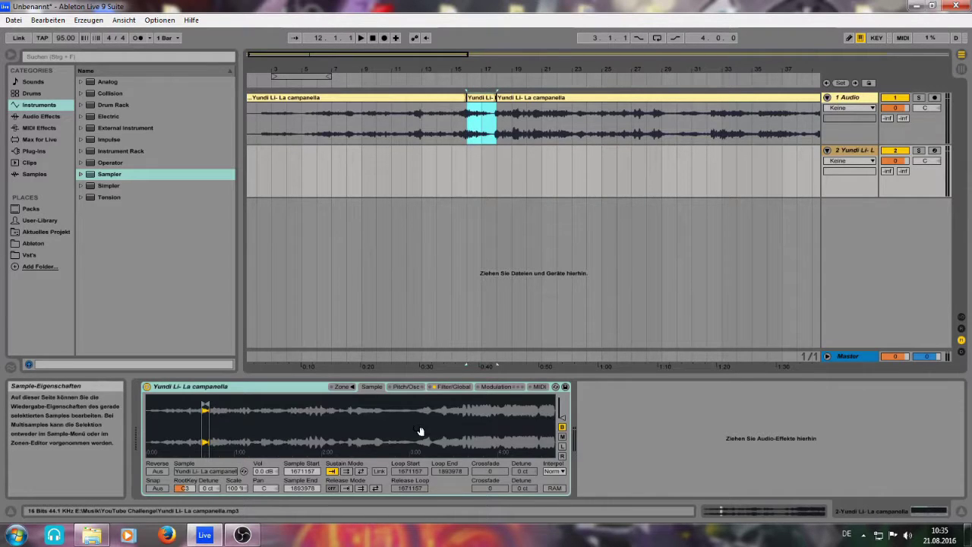
{"action": "left_click_drag", "start_coordinate": [209, 412], "coordinate": [298, 474]}
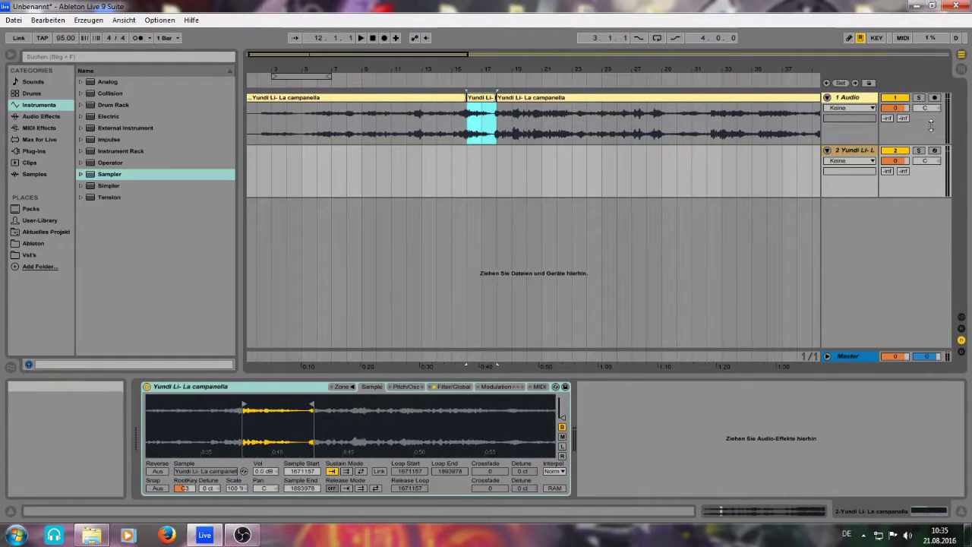
{"action": "left_click", "coordinate": [934, 152]}
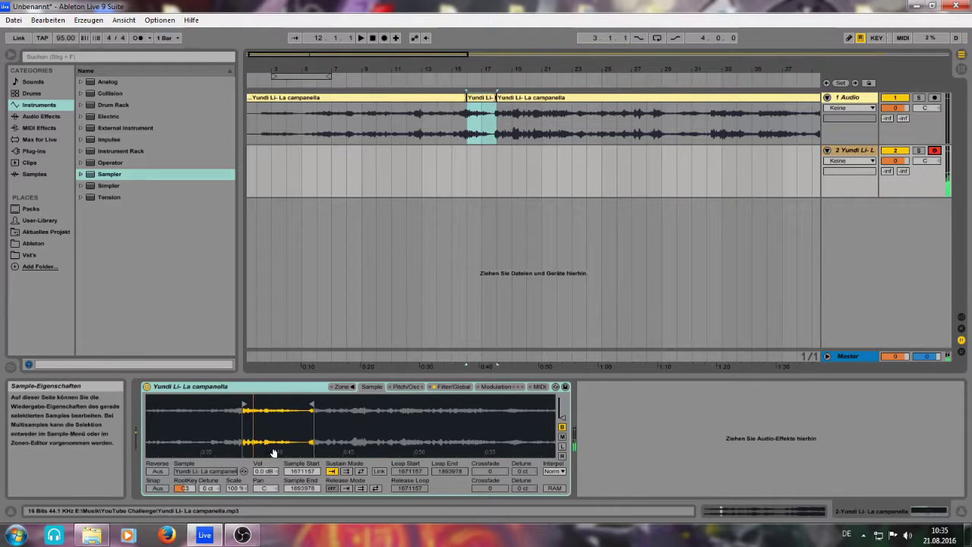
Raise the sample volume in Sampler to 15 dB and turn Snap on
{"action": "left_click_drag", "start_coordinate": [281, 442], "coordinate": [263, 387]}
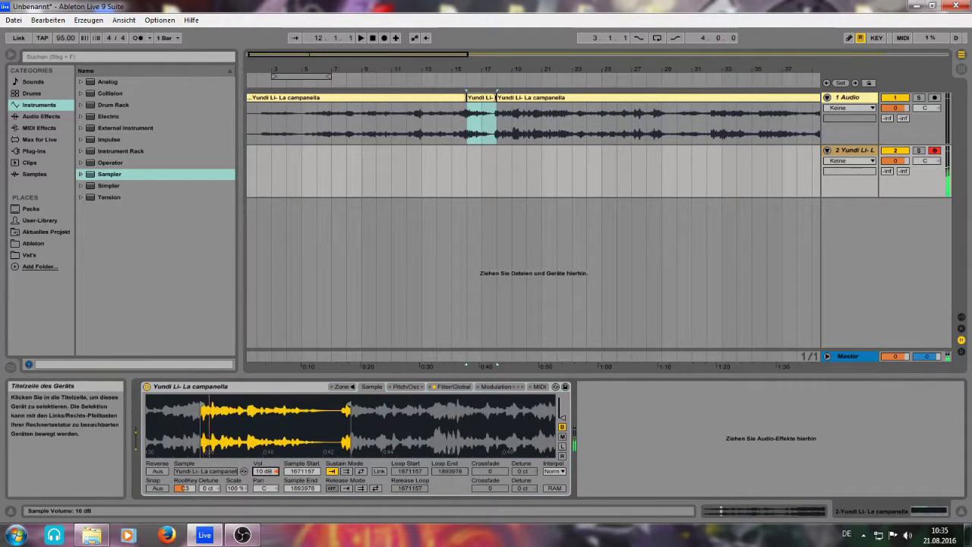
{"action": "key", "text": "Tab"}
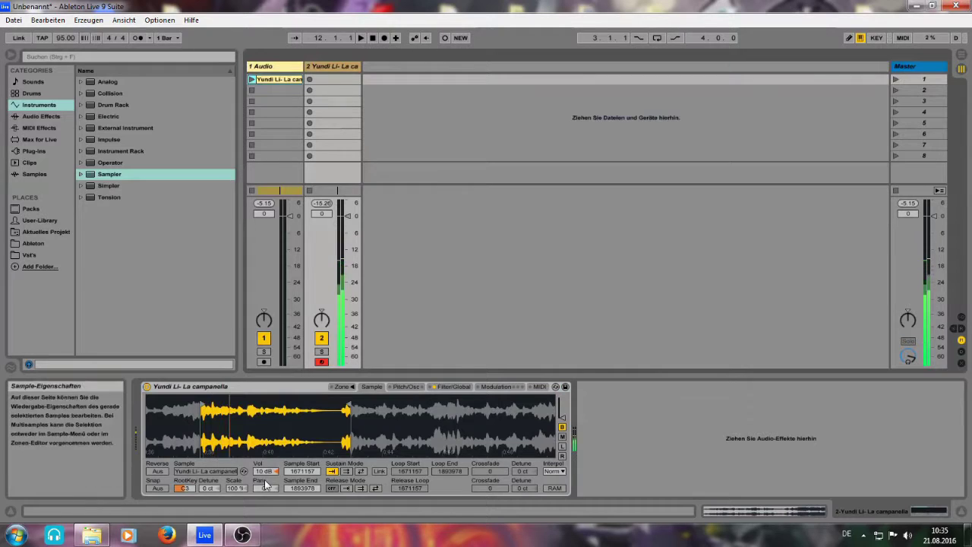
{"action": "left_click_drag", "start_coordinate": [265, 473], "coordinate": [265, 465]}
{"action": "left_click", "coordinate": [156, 488]}
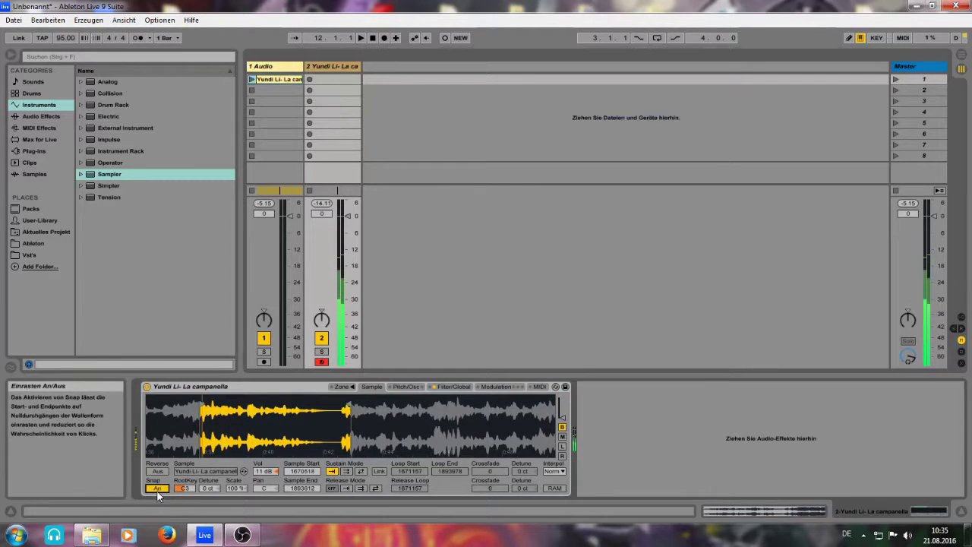
{"action": "left_click_drag", "start_coordinate": [265, 471], "coordinate": [265, 431]}
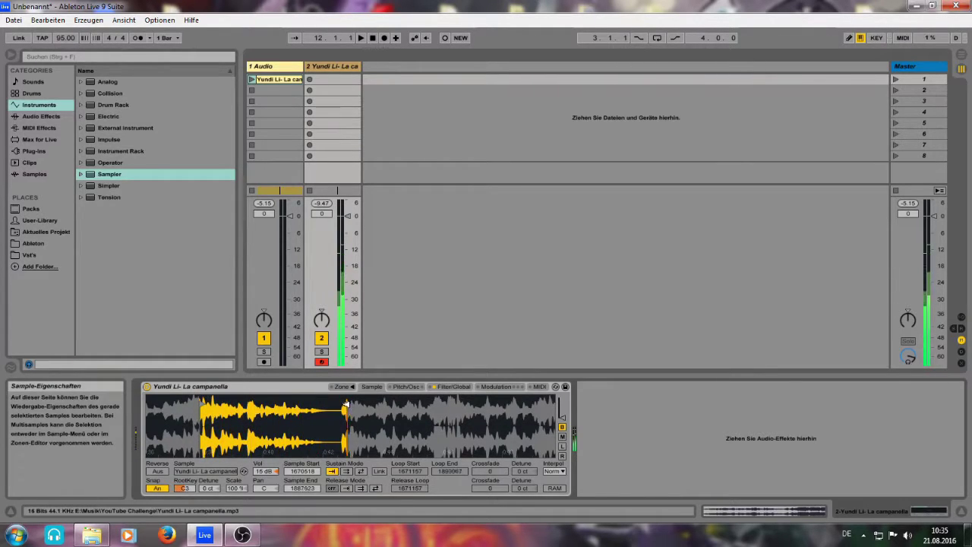
Trim the sample to start at 1835841 and end at 1862831, testing Reverse playback and switching it off again
{"action": "mouse_move", "coordinate": [345, 408]}
{"action": "left_mouse_down"}
{"action": "mouse_move", "coordinate": [309, 406]}
{"action": "mouse_move", "coordinate": [336, 403]}
{"action": "left_mouse_up"}
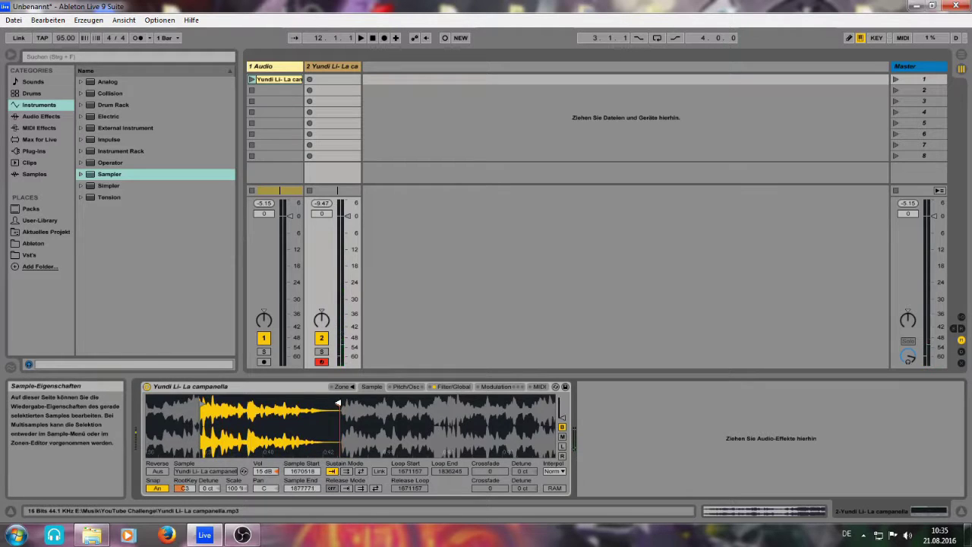
{"action": "left_click_drag", "start_coordinate": [200, 402], "coordinate": [311, 395]}
{"action": "key", "text": "a"}
{"action": "key", "text": "a"}
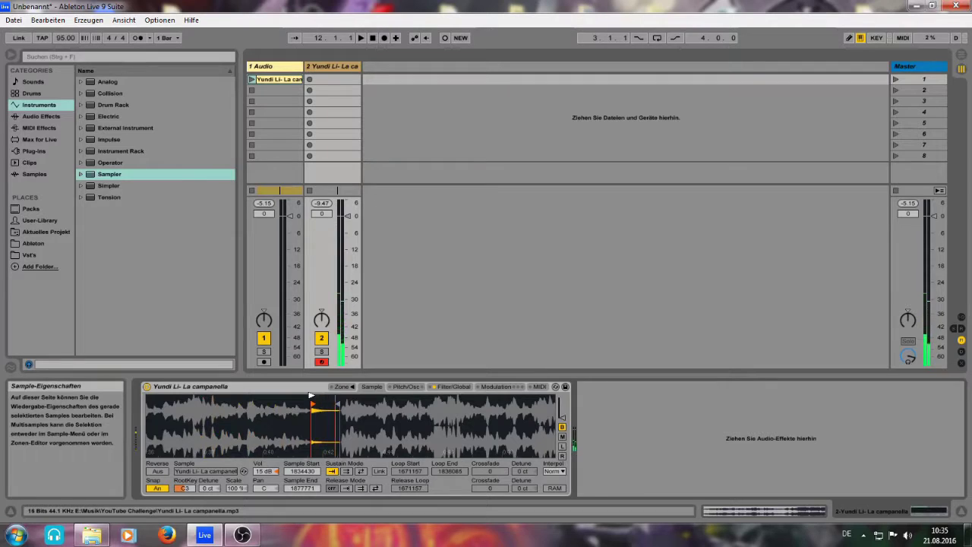
{"action": "left_click", "coordinate": [166, 473]}
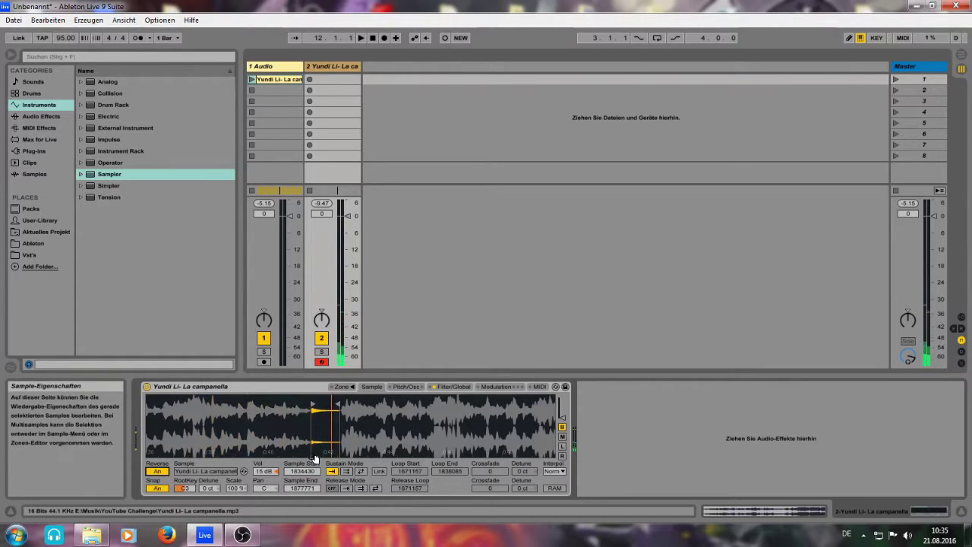
{"action": "left_click", "coordinate": [158, 470]}
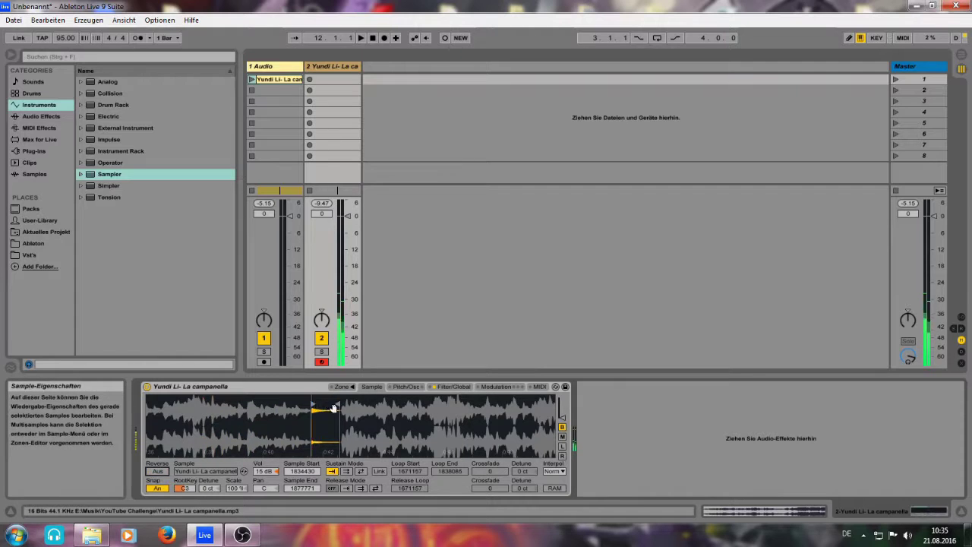
{"action": "left_click_drag", "start_coordinate": [323, 415], "coordinate": [323, 456]}
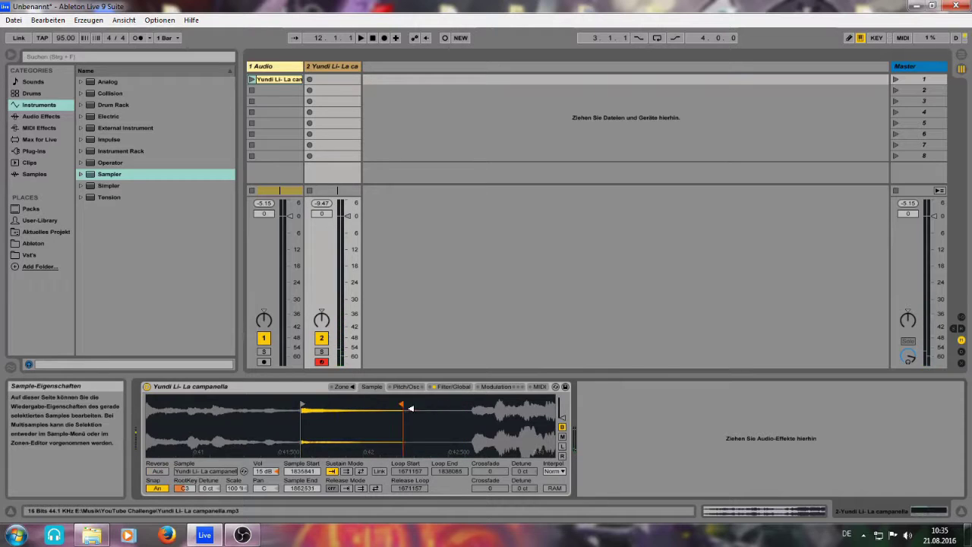
Loop the sample in the forward Sustain Mode from 1835841 to 1850412 and link the sample start to the loop start
{"action": "left_click", "coordinate": [345, 471]}
{"action": "left_click_drag", "start_coordinate": [289, 398], "coordinate": [344, 397]}
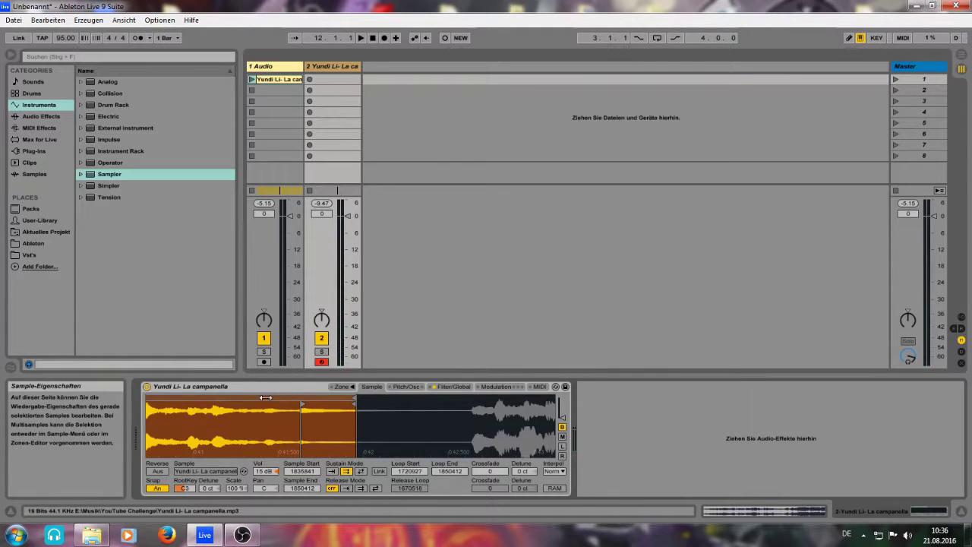
{"action": "left_click_drag", "start_coordinate": [265, 397], "coordinate": [224, 400]}
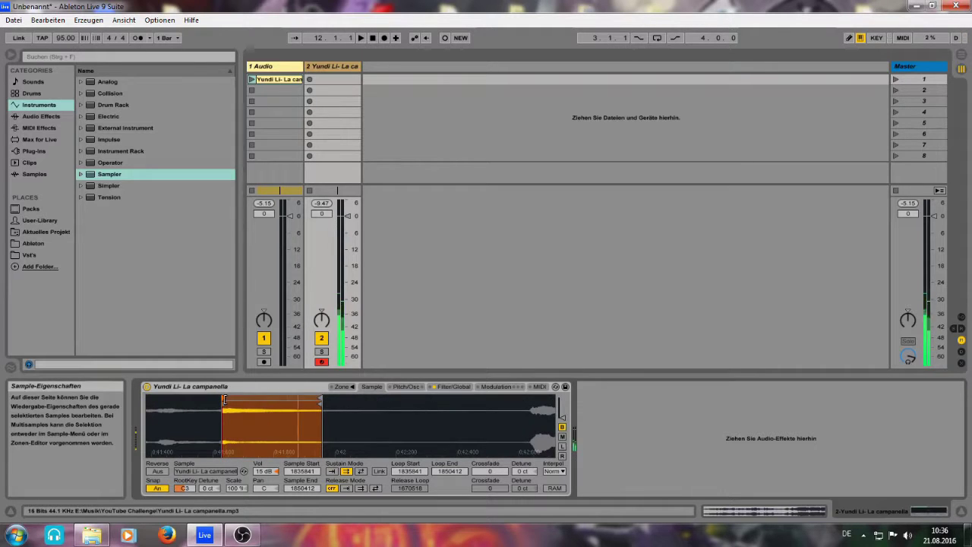
{"action": "left_click", "coordinate": [378, 472]}
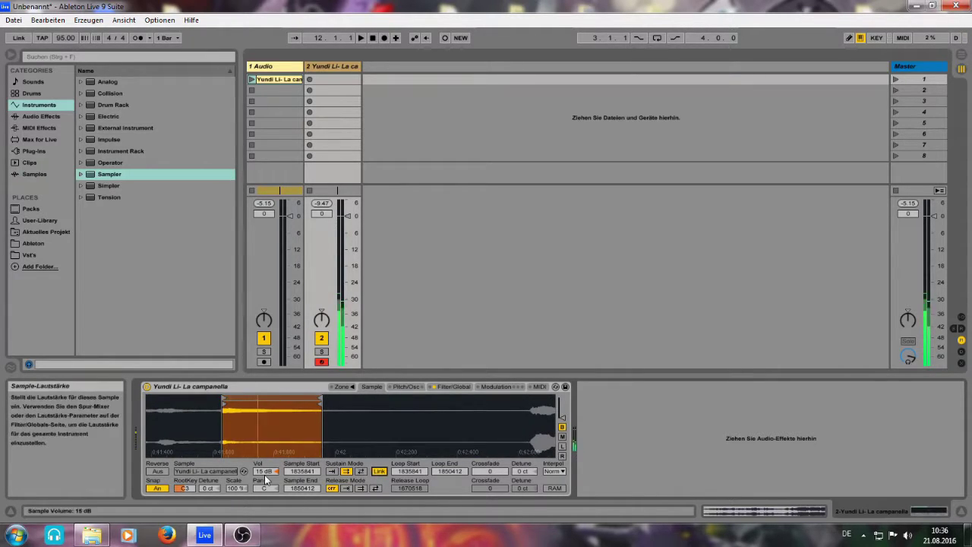
Raise the sample volume to 22 dB and shift the computer MIDI keyboard's octave to test the looped sound
{"action": "left_click_drag", "start_coordinate": [264, 471], "coordinate": [263, 453]}
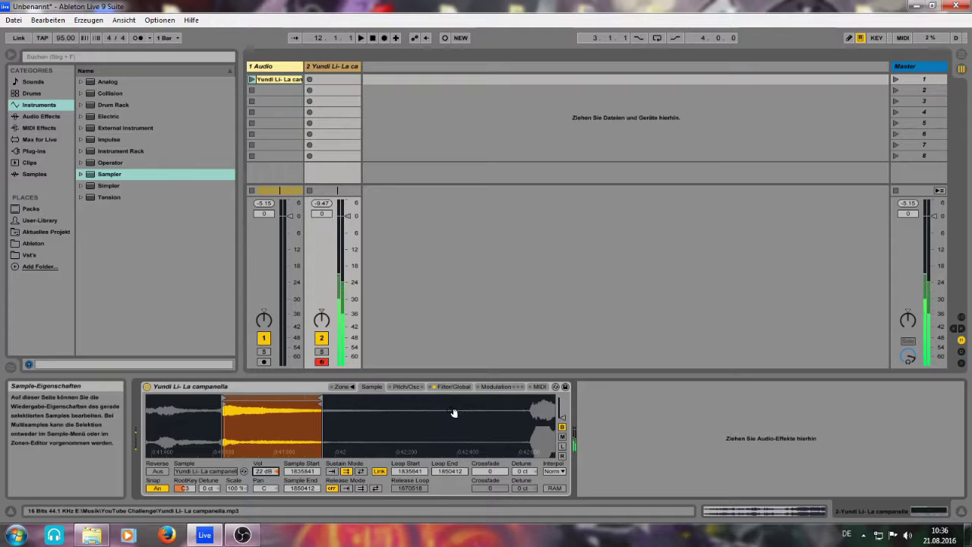
{"action": "key", "text": "x"}
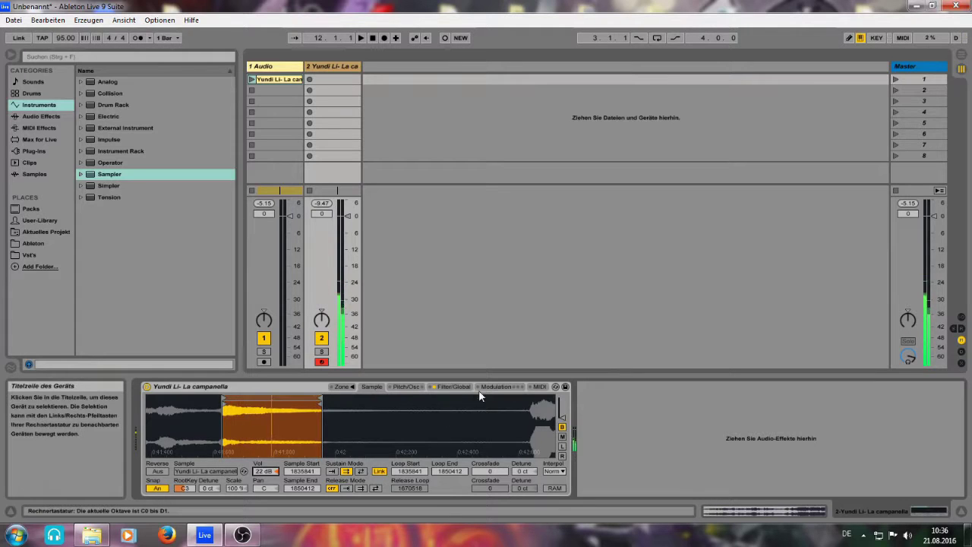
Set the volume envelope's attack to 1.84 s and its release to 4.55 s in Sampler's filter and global settings
{"action": "left_click", "coordinate": [479, 387]}
{"action": "left_click", "coordinate": [456, 388]}
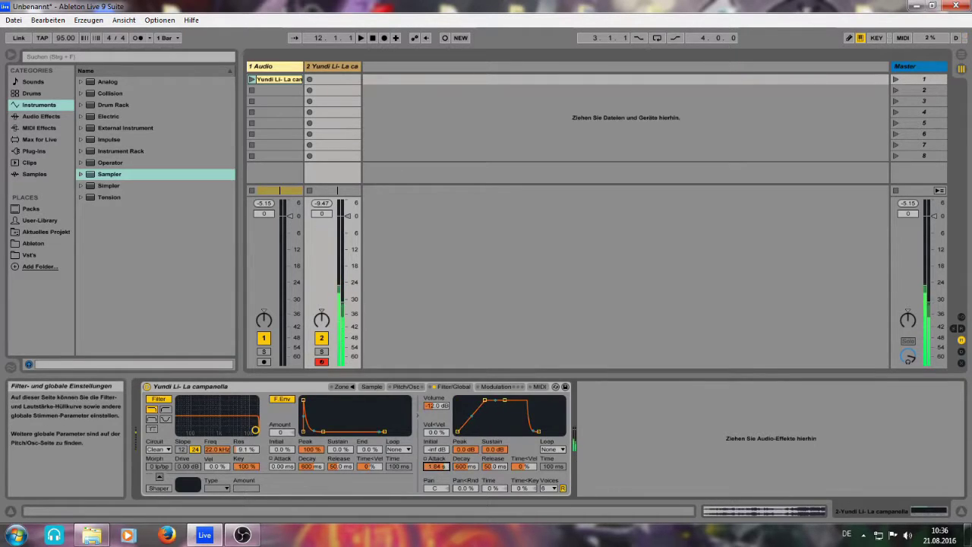
{"action": "key", "text": "y"}
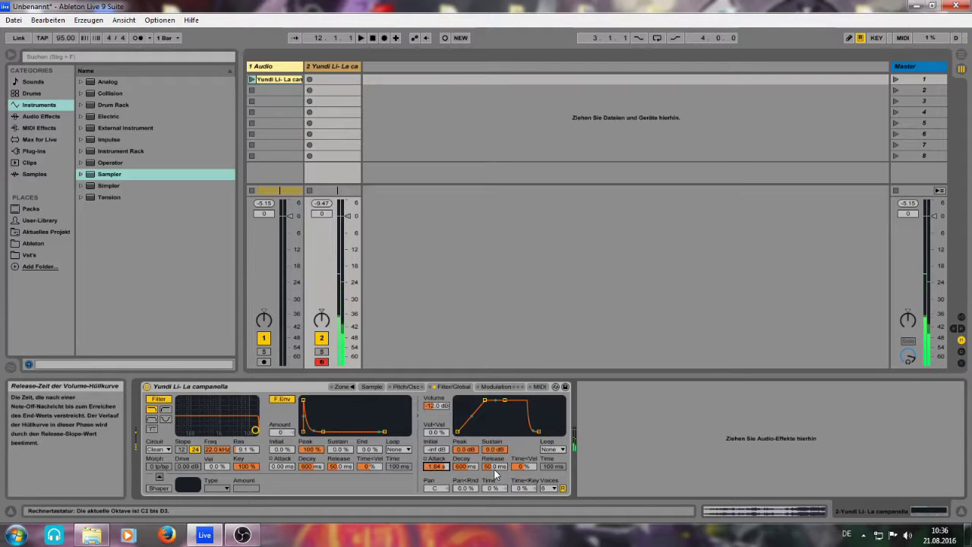
{"action": "left_click_drag", "start_coordinate": [495, 471], "coordinate": [495, 410]}
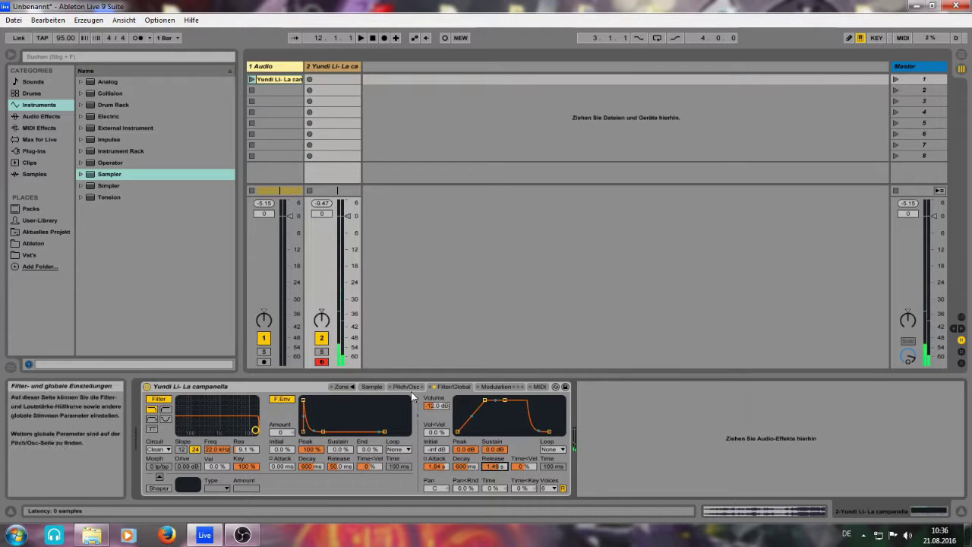
{"action": "left_click_drag", "start_coordinate": [494, 466], "coordinate": [494, 441]}
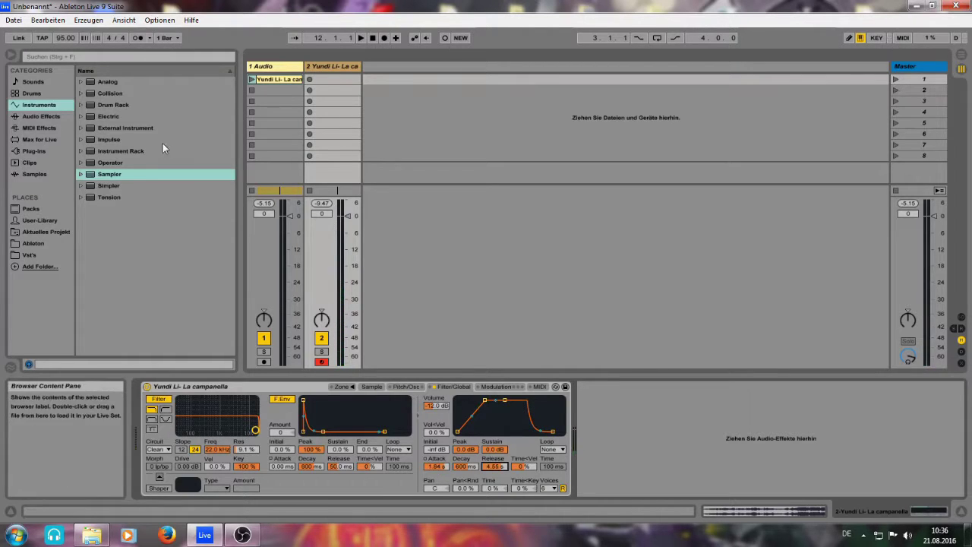
Add the Reverb audio effect after Sampler on the second track
{"action": "left_click", "coordinate": [36, 118]}
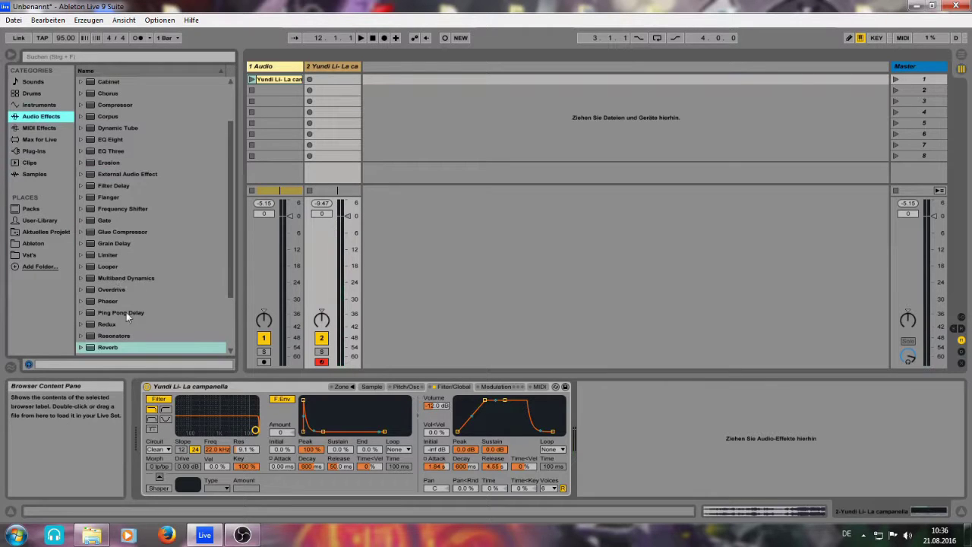
{"action": "double_click", "coordinate": [115, 347]}
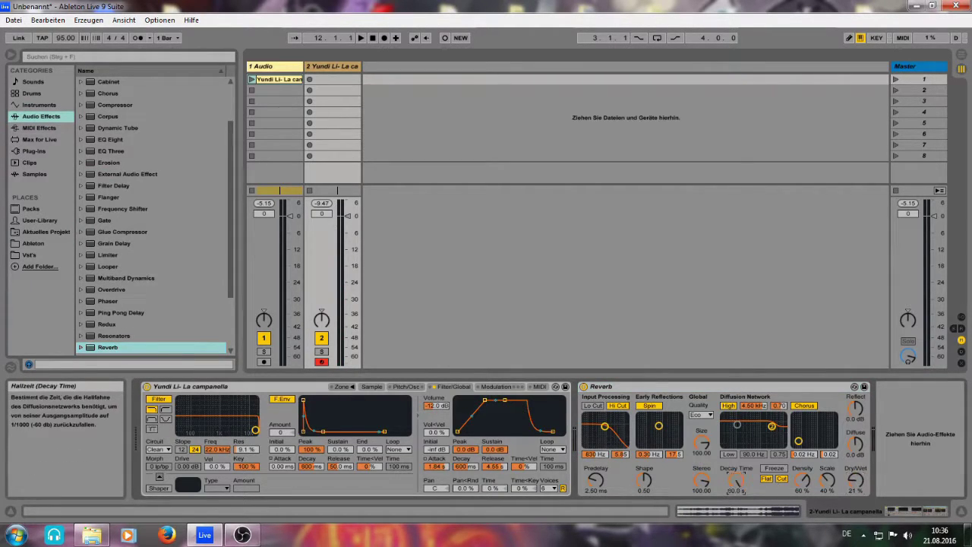
Set Reverb's Size to 3.29, Predelay to 0.50 ms, Decay Time to 1.22 s and Dry/Wet to 92%, and disable its Hi Cut
{"action": "left_click_drag", "start_coordinate": [737, 481], "coordinate": [737, 495]}
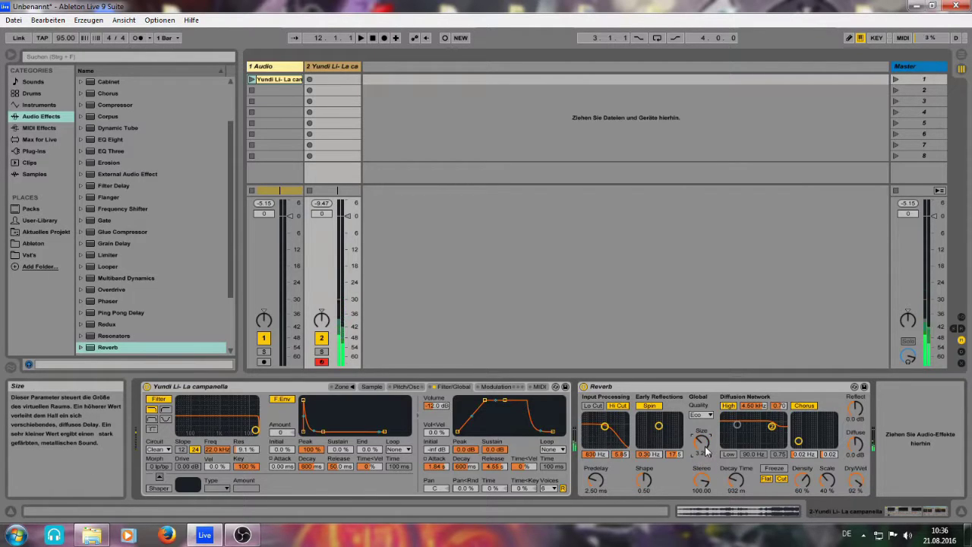
{"action": "left_click", "coordinate": [619, 407]}
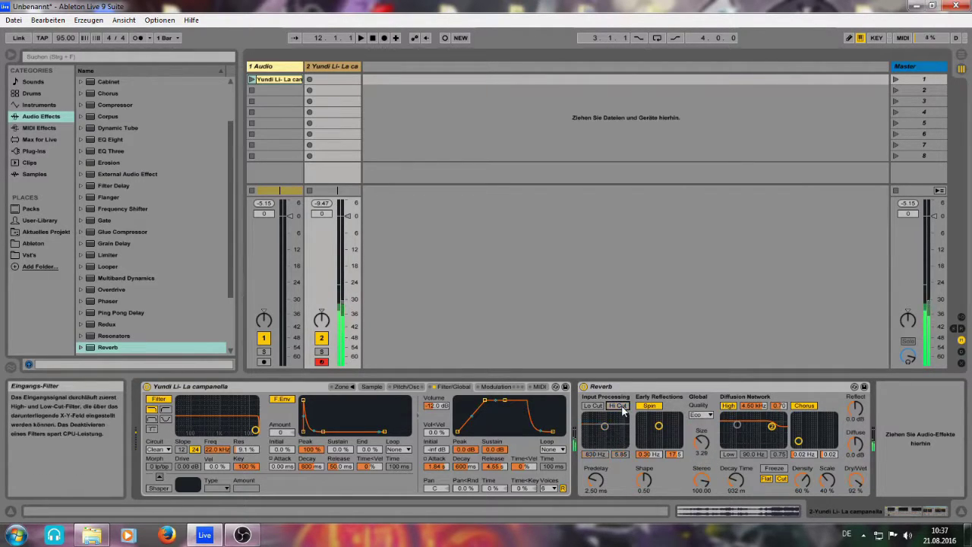
{"action": "left_click_drag", "start_coordinate": [599, 478], "coordinate": [608, 484]}
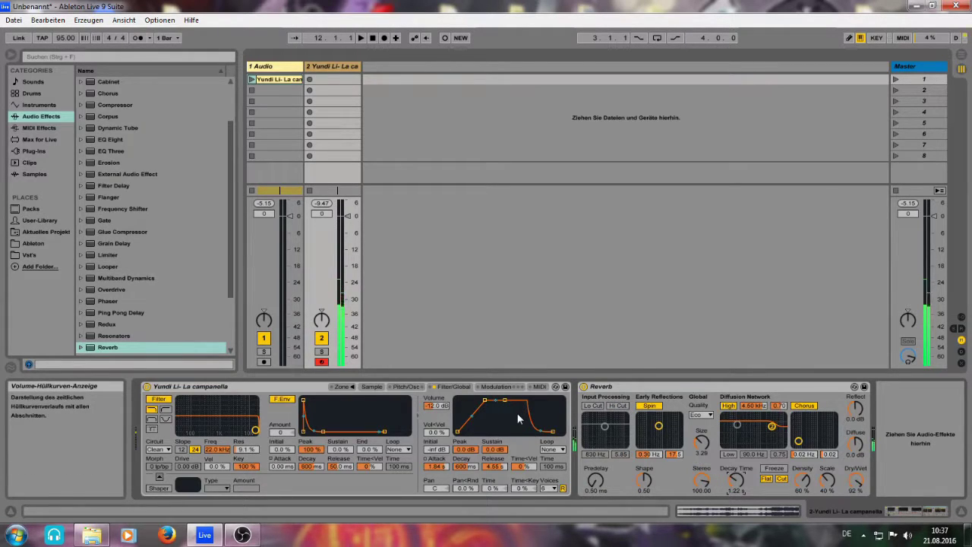
{"action": "key", "text": "z"}
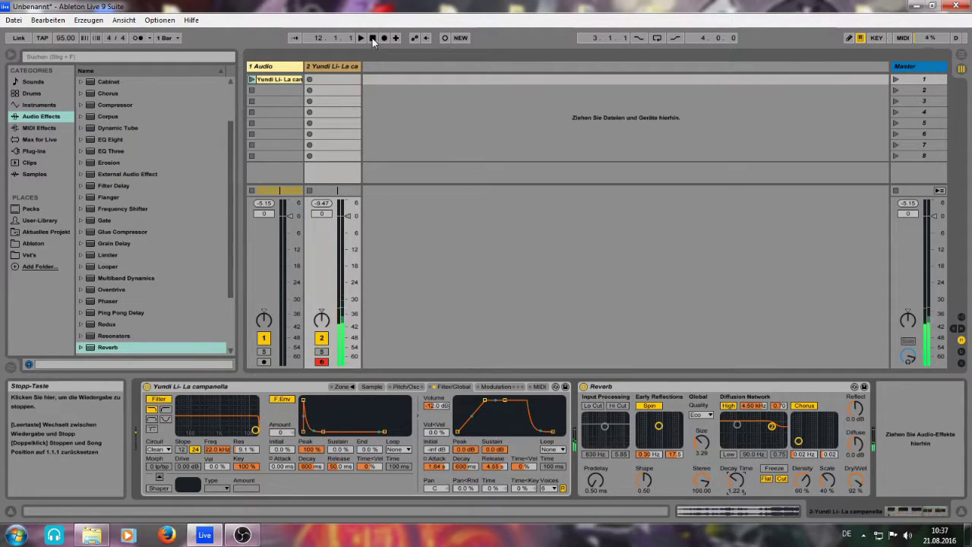
Add the Tuner audio effect after Reverb on the second track
{"action": "scroll", "coordinate": [113, 304], "scroll_direction": "down", "scroll_amount": 3}
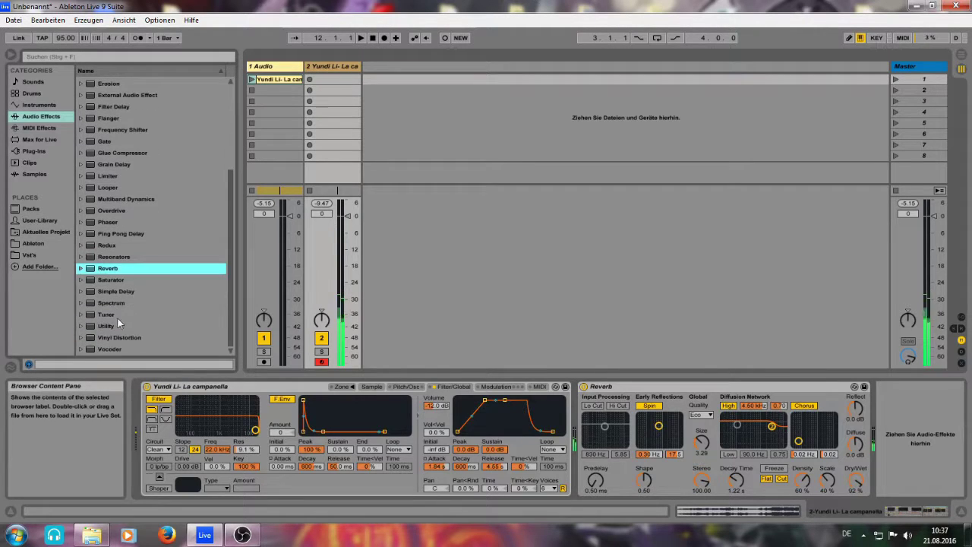
{"action": "left_click", "coordinate": [117, 314]}
{"action": "double_click", "coordinate": [118, 313]}
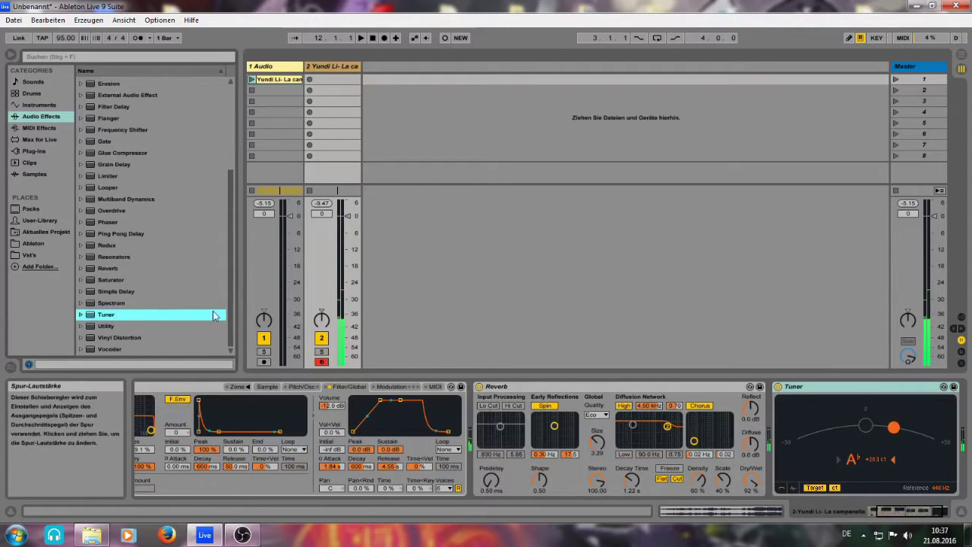
Add a Frequency Shifter, place it between Reverb and Tuner, and set its Fine frequency to -1.91 Hz
{"action": "left_click", "coordinate": [120, 124]}
{"action": "double_click", "coordinate": [121, 130]}
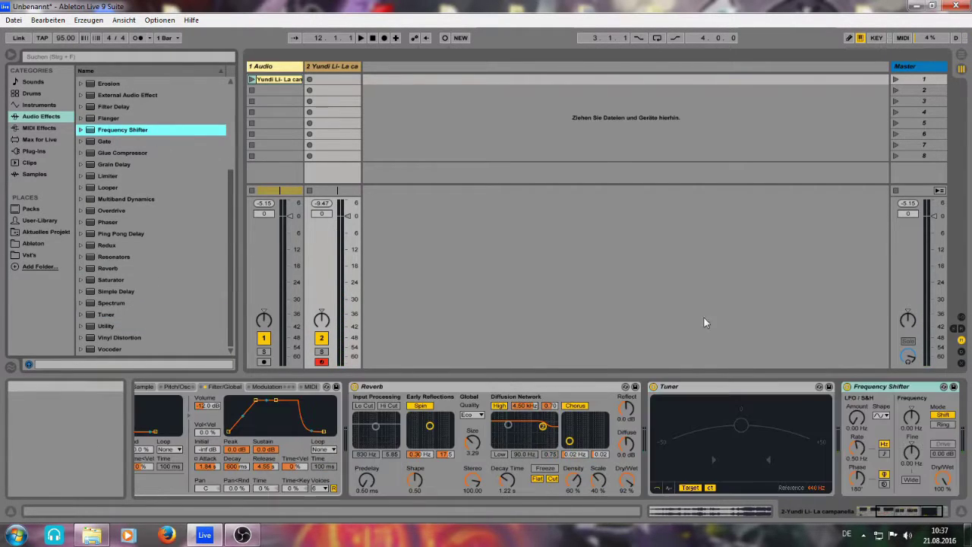
{"action": "left_click_drag", "start_coordinate": [873, 389], "coordinate": [683, 397]}
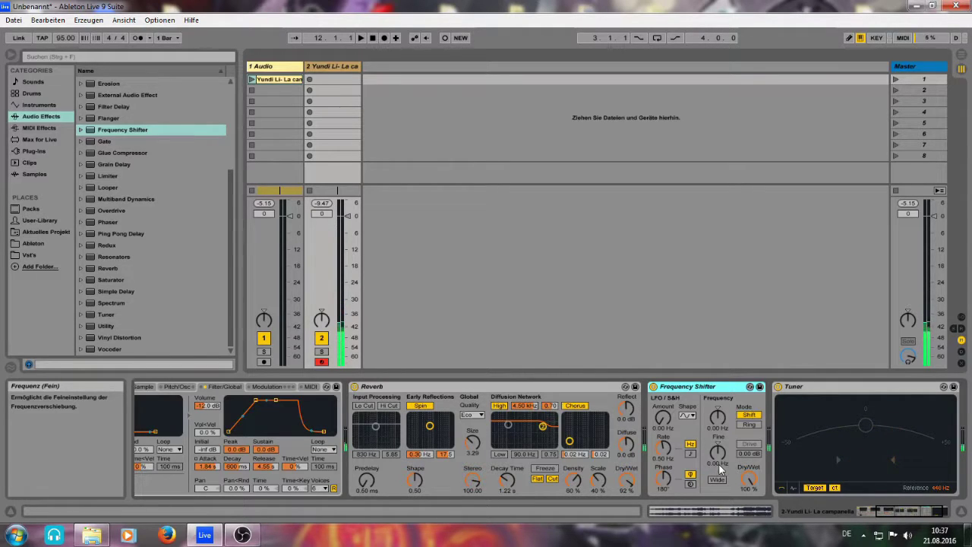
{"action": "left_click_drag", "start_coordinate": [719, 468], "coordinate": [720, 474]}
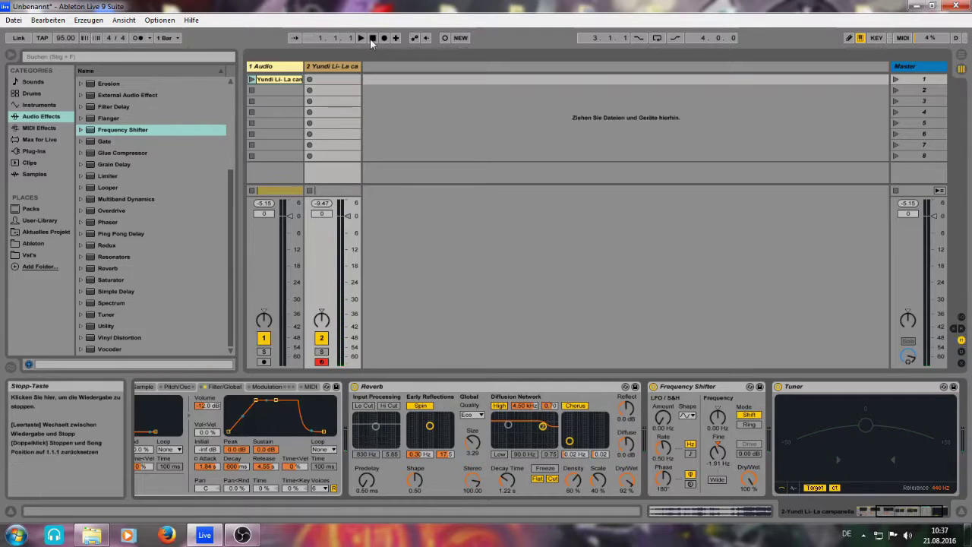
Switch to the Arrangement view and select bars 1.1.1 to 5.1.1 on the second track
{"action": "key", "text": "Tab"}
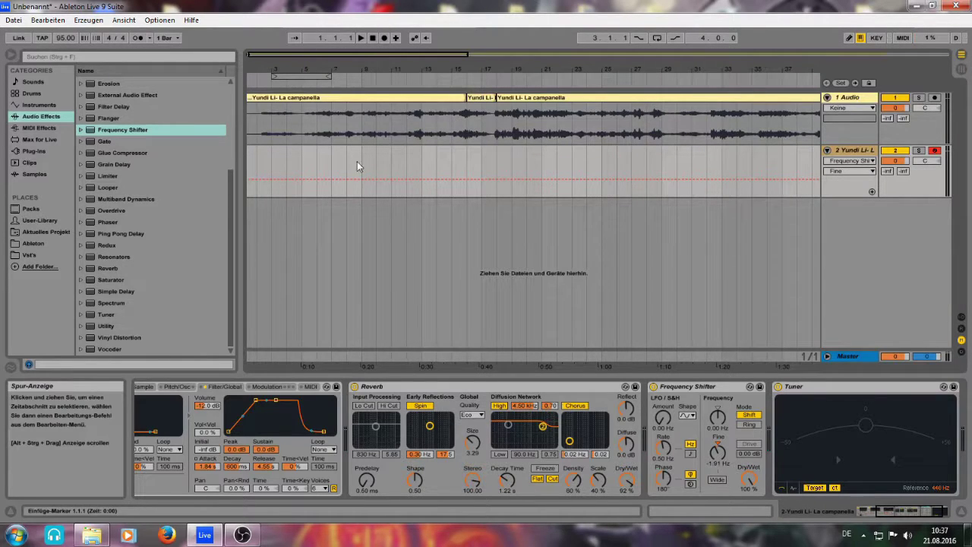
{"action": "left_click", "coordinate": [357, 161]}
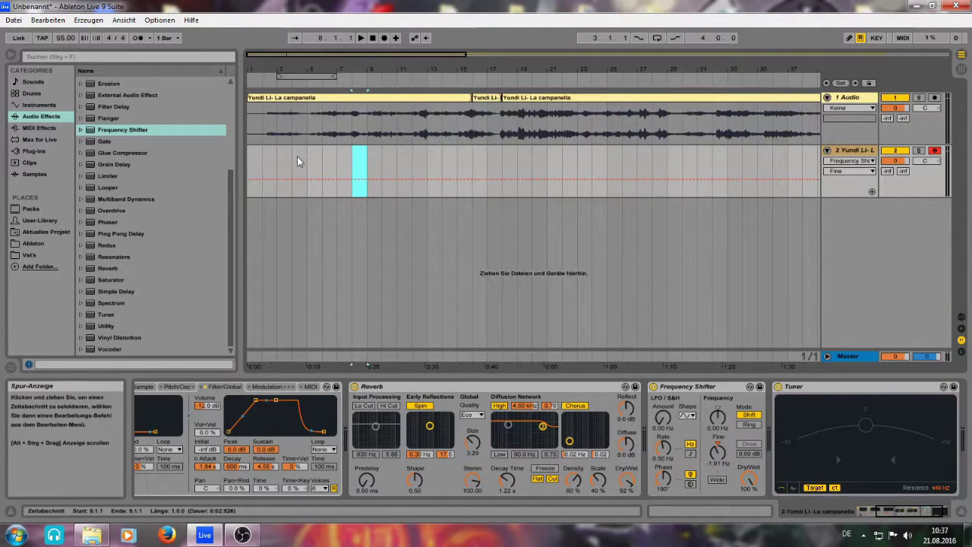
{"action": "left_click_drag", "start_coordinate": [300, 160], "coordinate": [253, 160]}
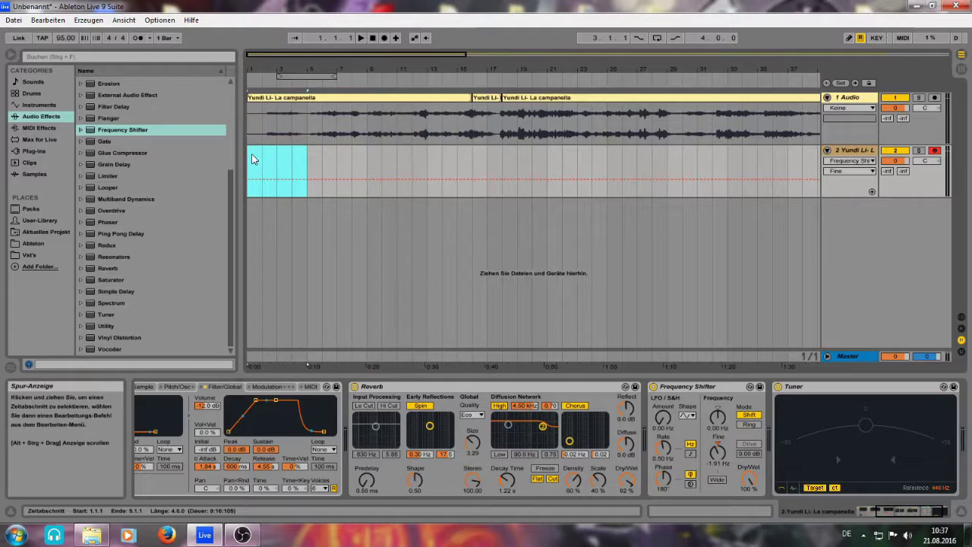
{"action": "key", "text": "ctrl+m"}
{"action": "left_click", "coordinate": [366, 160]}
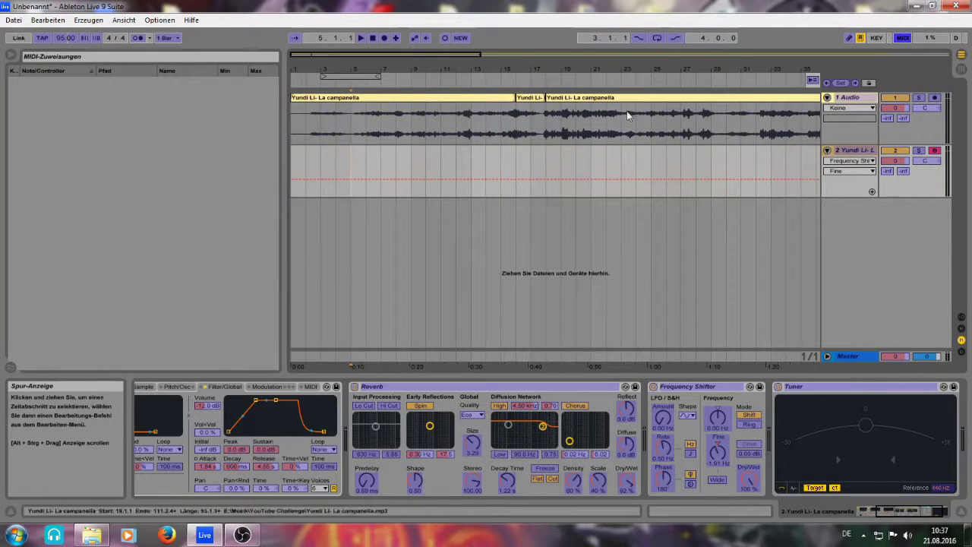
{"action": "left_click", "coordinate": [902, 38]}
Create an empty four-bar MIDI clip at the start of the second track and fill its full length with one C1 note
{"action": "left_click_drag", "start_coordinate": [309, 152], "coordinate": [246, 161]}
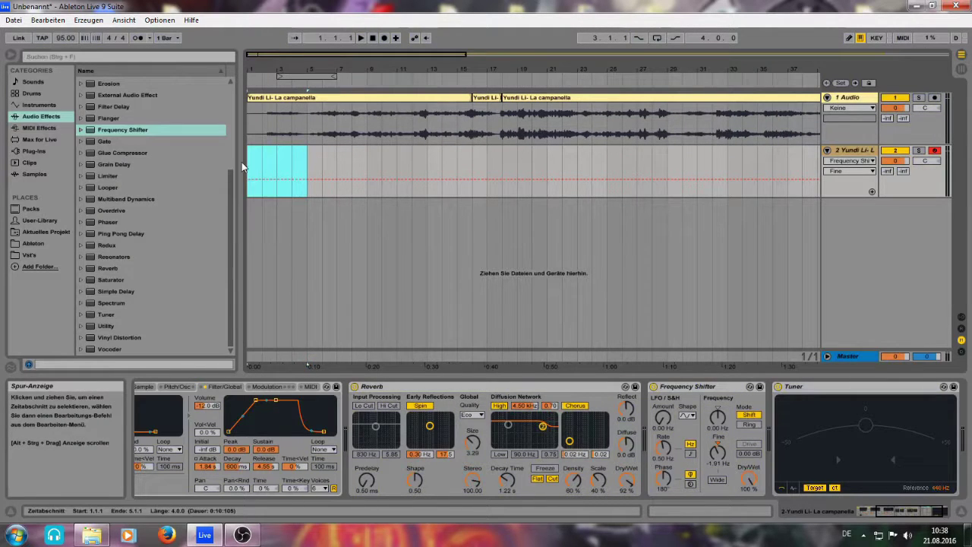
{"action": "key", "text": "ctrl+shift+m"}
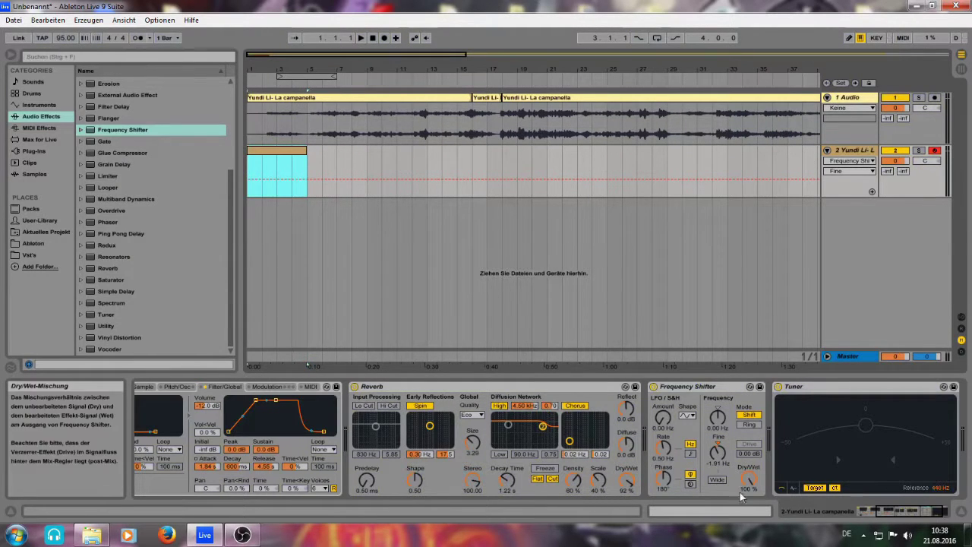
{"action": "left_click", "coordinate": [735, 511]}
{"action": "left_click_drag", "start_coordinate": [311, 356], "coordinate": [306, 222]}
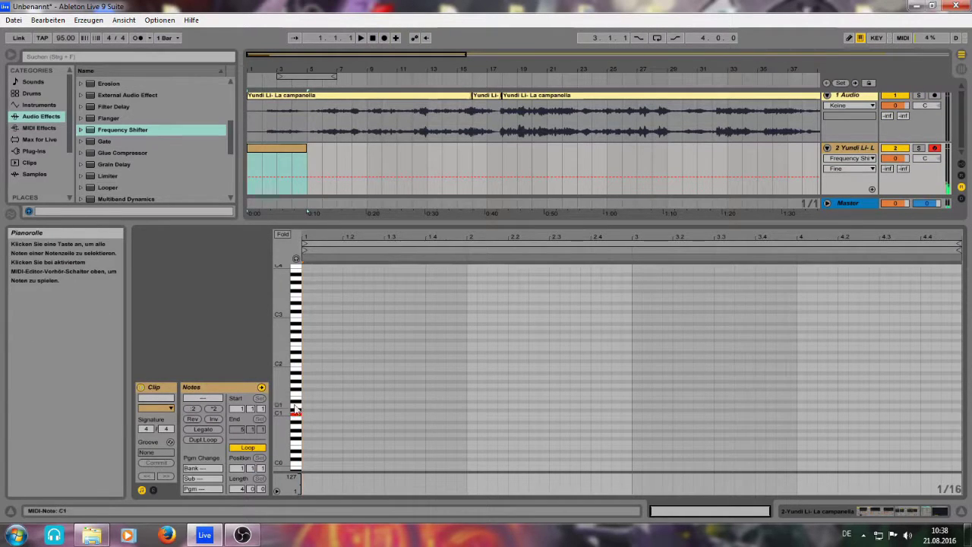
{"action": "double_click", "coordinate": [306, 414]}
{"action": "left_click_drag", "start_coordinate": [311, 414], "coordinate": [958, 410]}
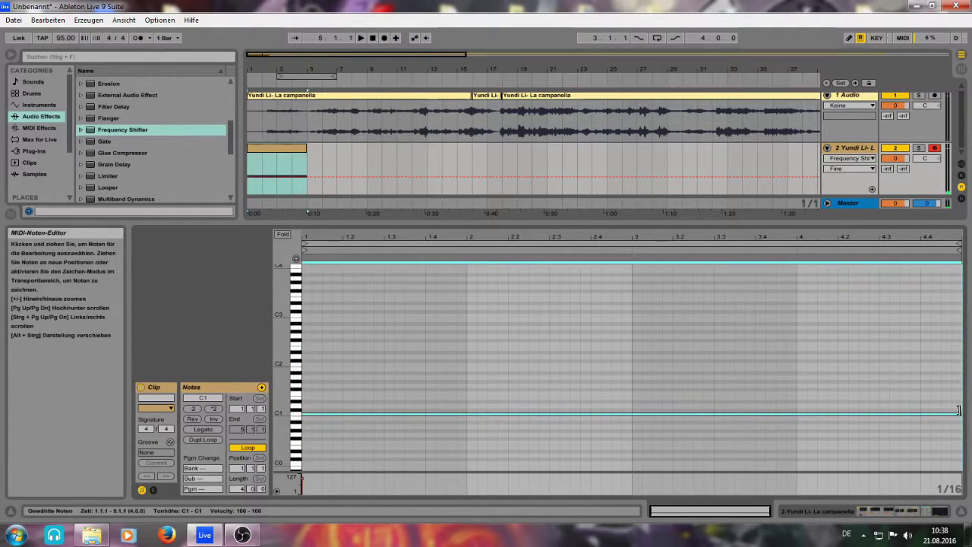
Solo the second track and play the MIDI clip while checking its pitch in the Tuner
{"action": "left_click", "coordinate": [919, 148]}
{"action": "key", "text": "space"}
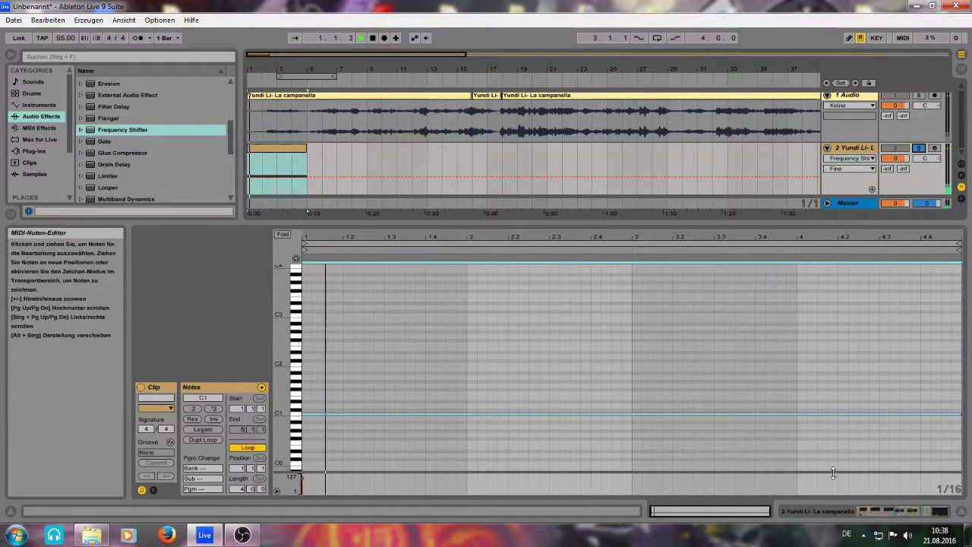
{"action": "key", "text": "shift+Tab"}
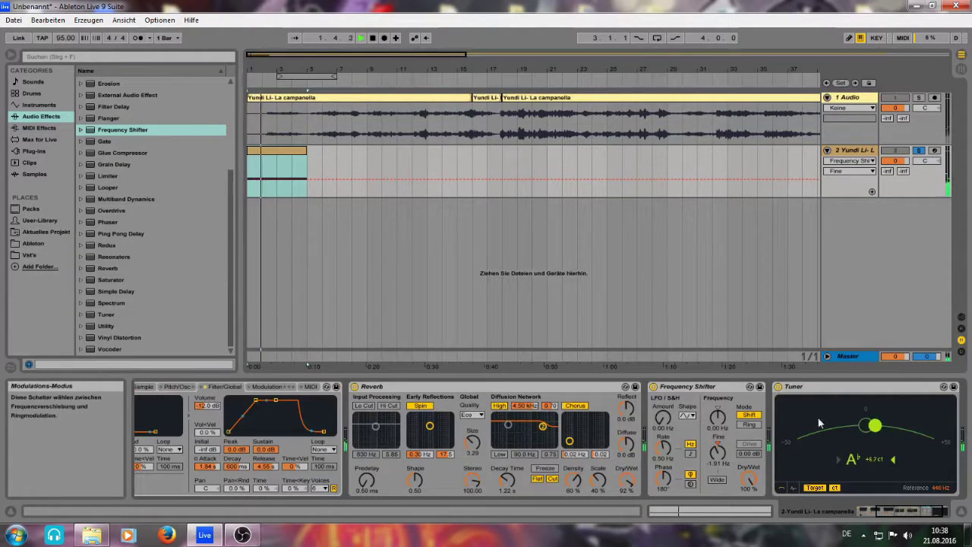
Delete the Tuner from the second track's device chain and bring Sampler back into view
{"action": "left_click", "coordinate": [840, 386]}
{"action": "key", "text": "Delete"}
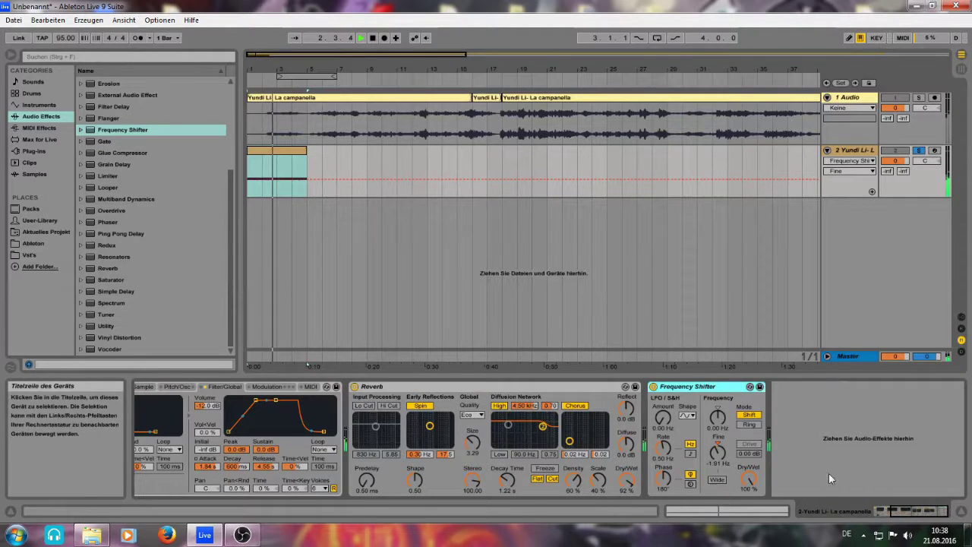
{"action": "left_click", "coordinate": [899, 511]}
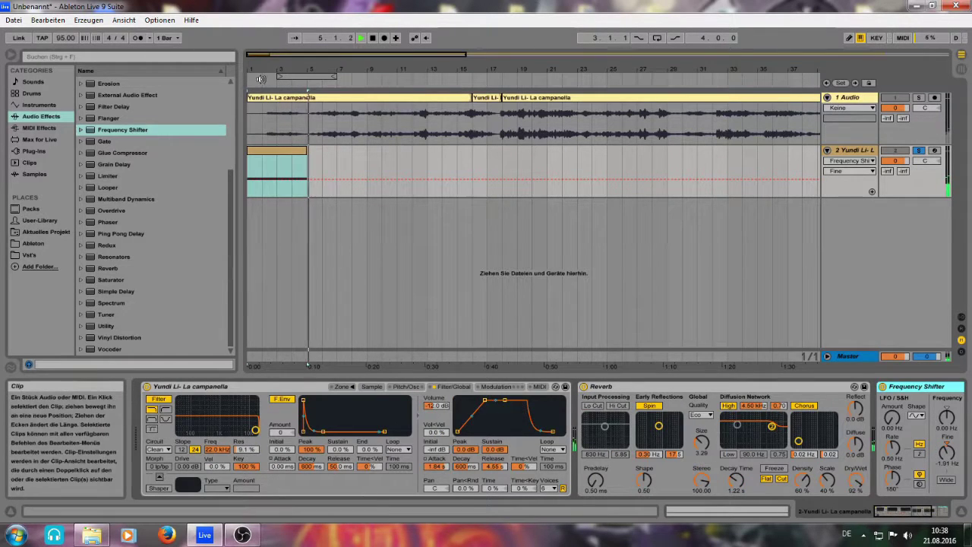
Shorten the MIDI clip on the second track to two bars and copy it to bar 9
{"action": "left_click_drag", "start_coordinate": [265, 66], "coordinate": [284, 153]}
{"action": "key", "text": "space"}
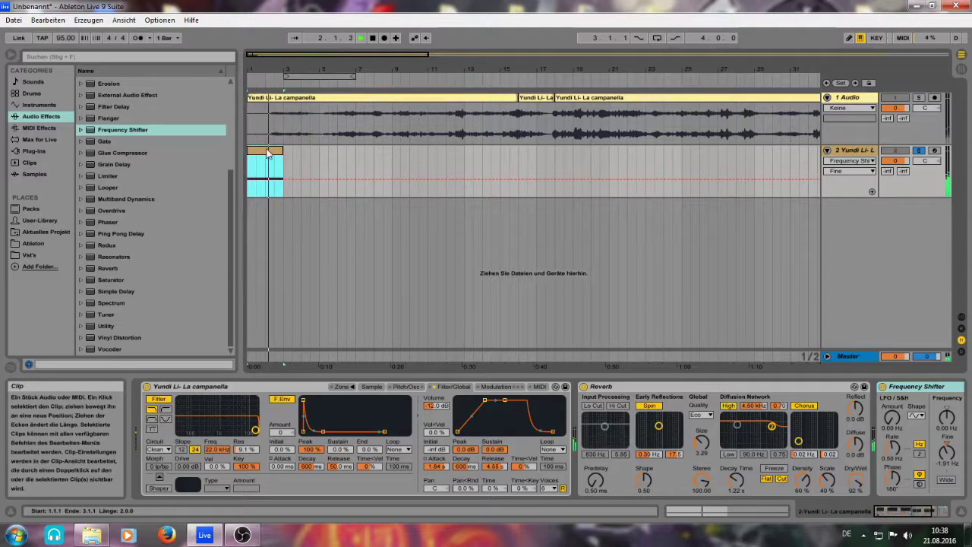
{"action": "left_click_drag", "start_coordinate": [261, 152], "coordinate": [406, 151]}
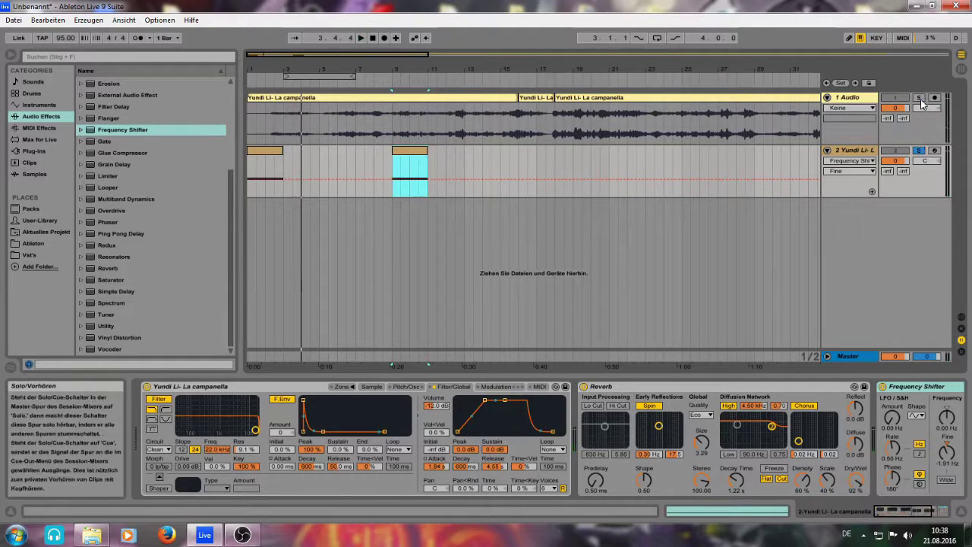
Solo the first audio track and audition the La campanella recording around bar 29
{"action": "left_click", "coordinate": [603, 120]}
{"action": "key", "text": "space"}
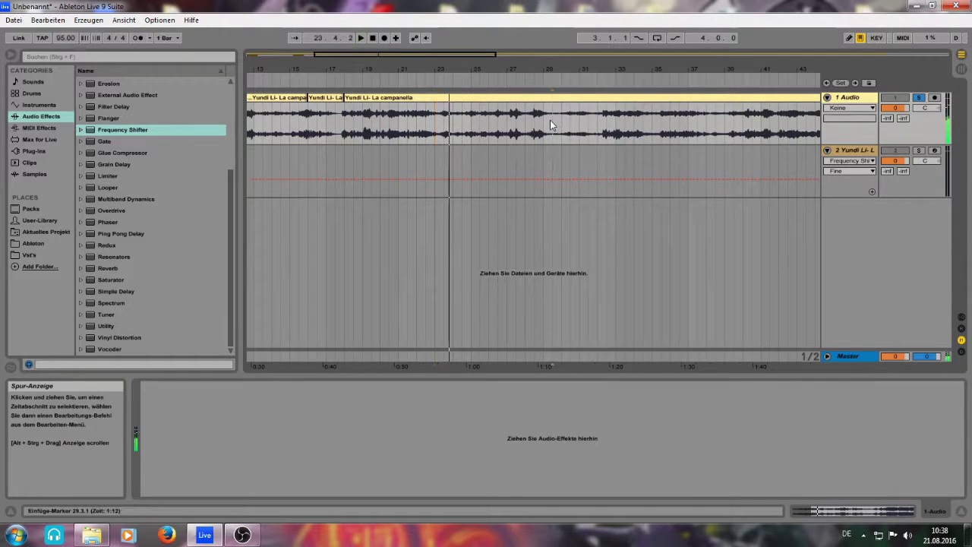
{"action": "left_click", "coordinate": [544, 118]}
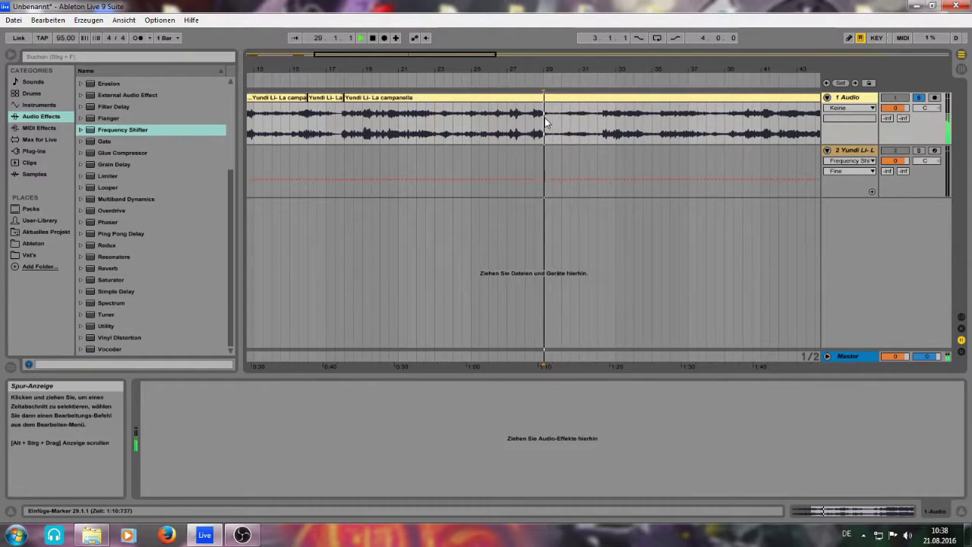
{"action": "left_click", "coordinate": [545, 118]}
{"action": "key", "text": "space"}
Split the La campanella clip on the first track at 29.1.1 and 29.1.3 to isolate a short excerpt
{"action": "left_click_drag", "start_coordinate": [410, 56], "coordinate": [410, 141]}
{"action": "key", "text": "space"}
{"action": "key", "text": "space"}
{"action": "left_click", "coordinate": [585, 119]}
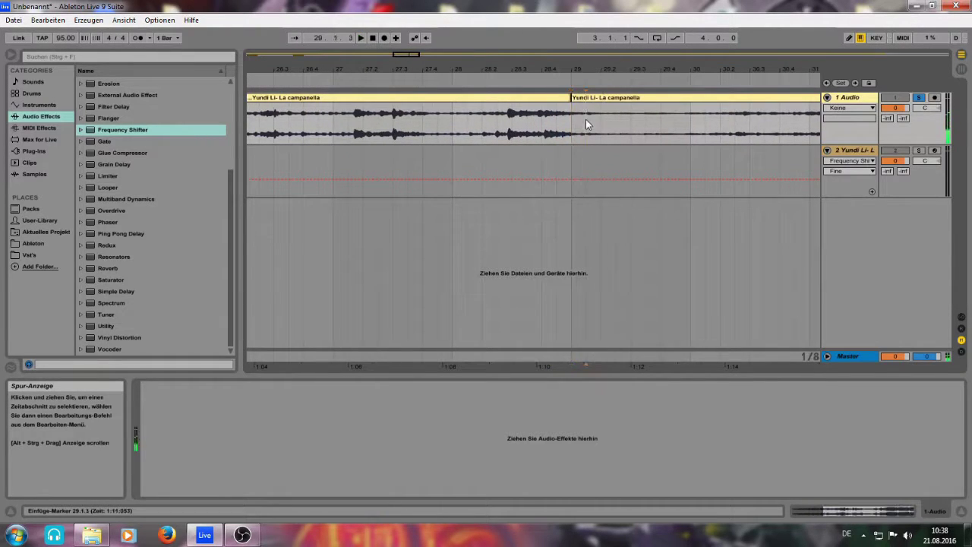
{"action": "key", "text": "space"}
{"action": "key", "text": "ctrl+e"}
{"action": "key", "text": "space"}
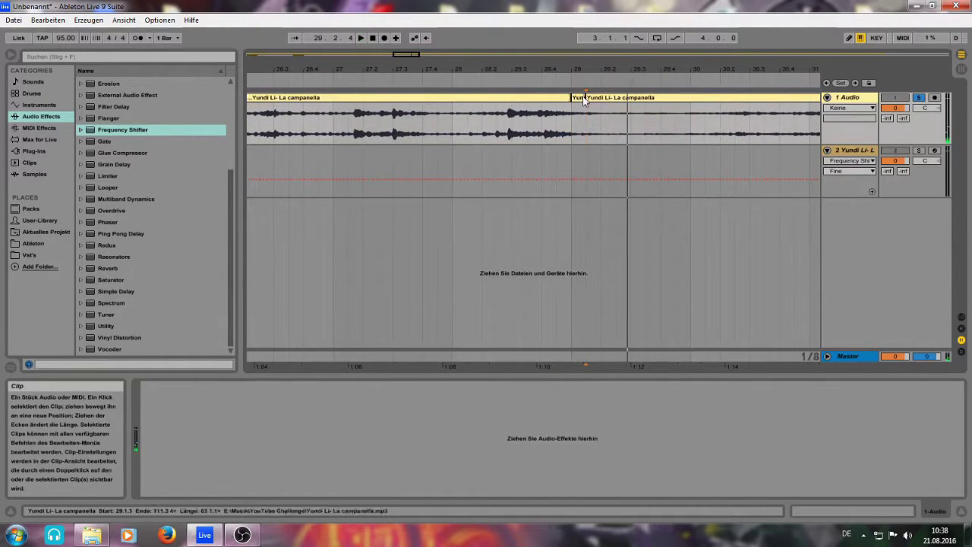
Insert a new audio track and copy the short excerpt from bar 29 onto it at 28.4.1
{"action": "right_click", "coordinate": [848, 209]}
{"action": "left_click", "coordinate": [867, 214]}
{"action": "double_click", "coordinate": [578, 100]}
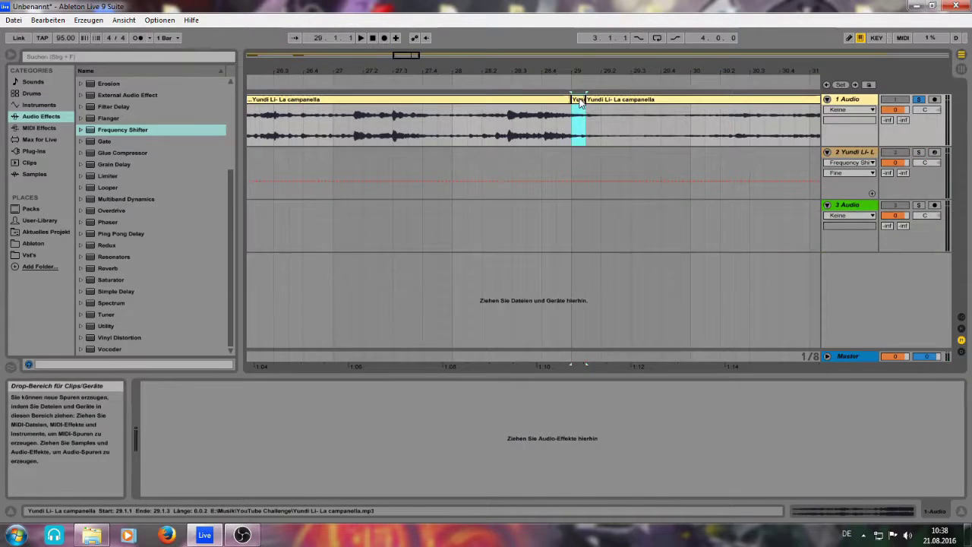
{"action": "left_click_drag", "start_coordinate": [610, 221], "coordinate": [611, 320]}
{"action": "left_click_drag", "start_coordinate": [580, 99], "coordinate": [556, 217]}
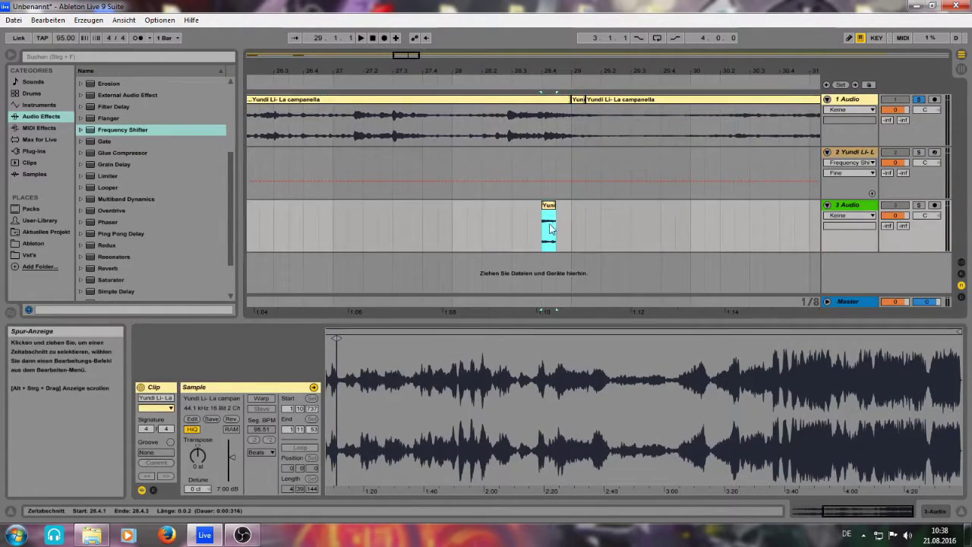
Colour the copied excerpt green to match the third track
{"action": "right_click", "coordinate": [860, 206]}
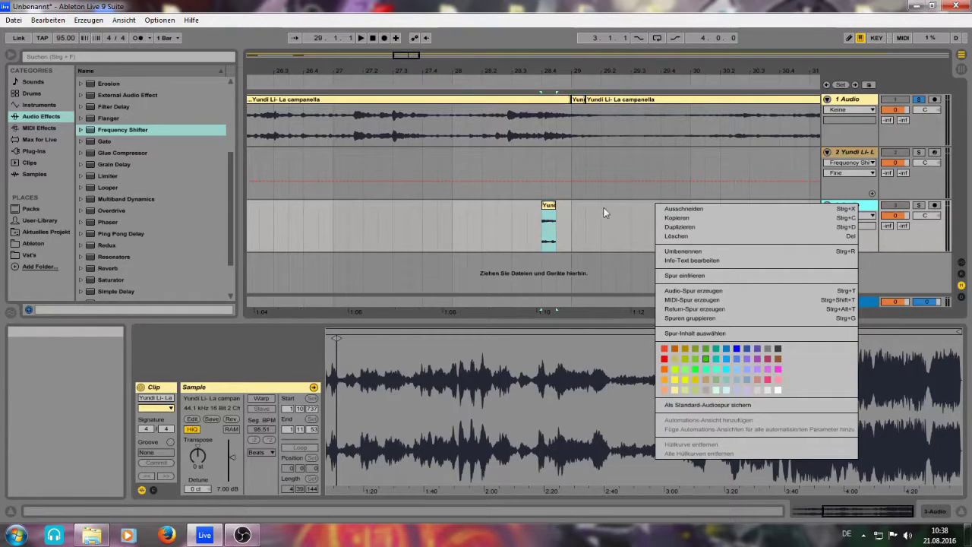
{"action": "right_click", "coordinate": [549, 208]}
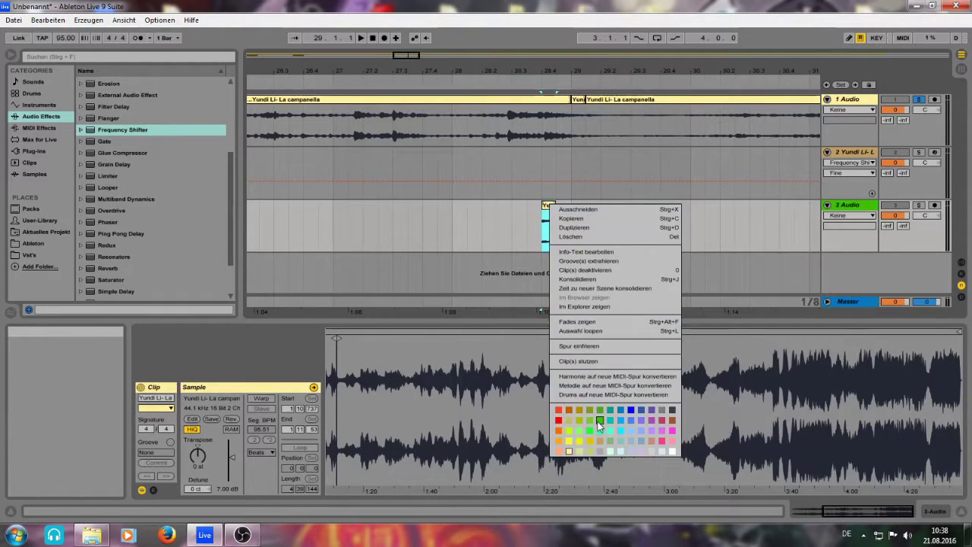
{"action": "left_click", "coordinate": [598, 422]}
Crop the green clip's sample to the short excerpt
{"action": "left_click_drag", "start_coordinate": [355, 372], "coordinate": [822, 369]}
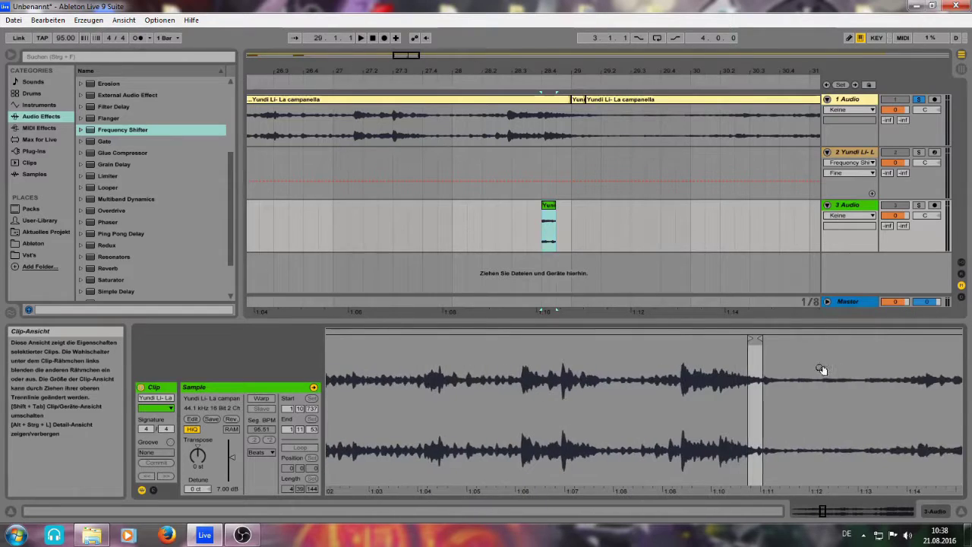
{"action": "right_click", "coordinate": [756, 360]}
{"action": "left_click", "coordinate": [782, 367]}
Solo the third track and repeatedly play the cropped excerpt from 28.4.1
{"action": "key", "text": "space"}
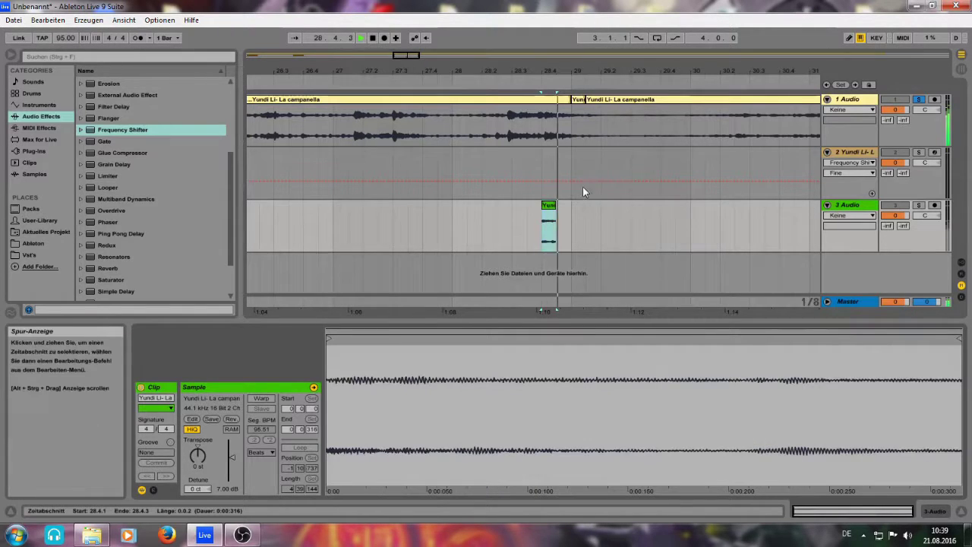
{"action": "left_click", "coordinate": [918, 205]}
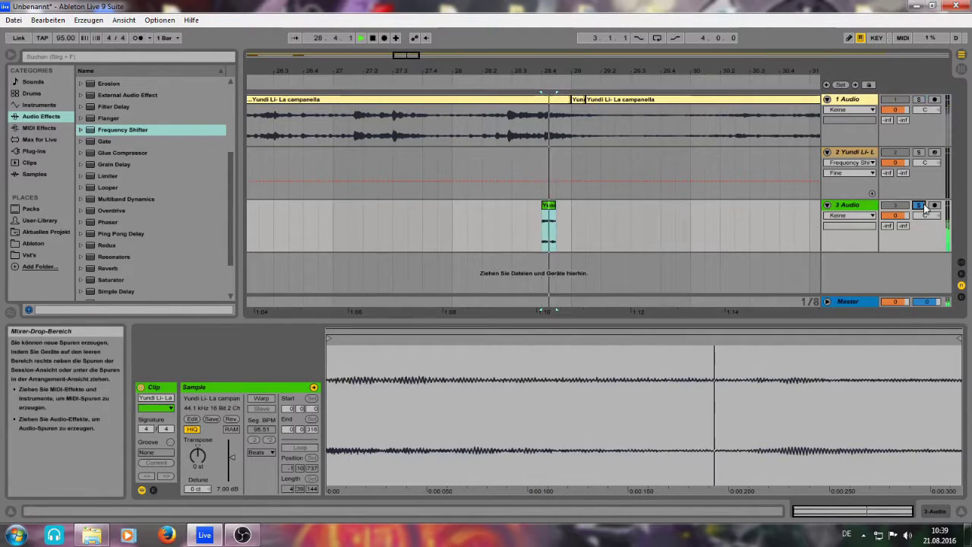
{"action": "key", "text": "space"}
{"action": "key", "text": "space"}
{"action": "left_click_drag", "start_coordinate": [411, 55], "coordinate": [406, 68]}
{"action": "key", "text": "space"}
{"action": "key", "text": "space"}
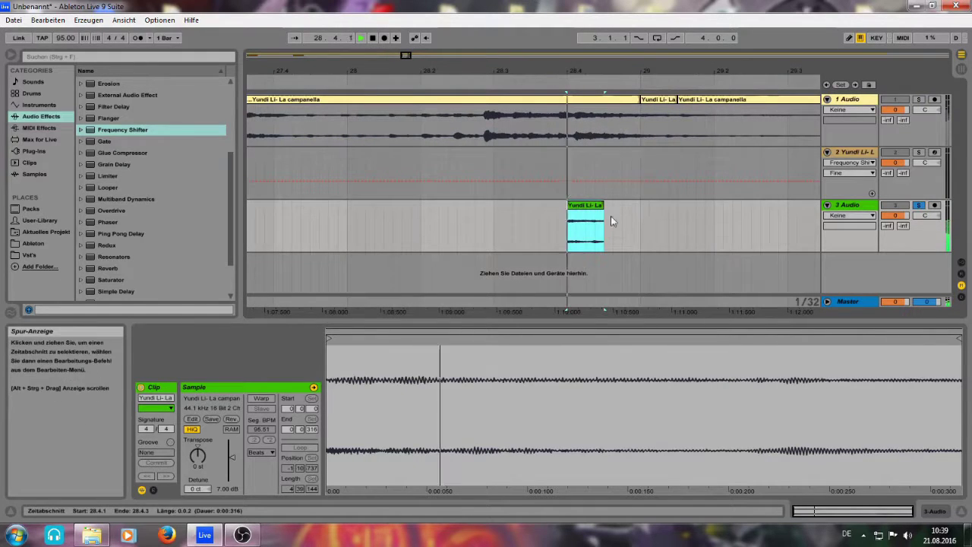
Shorten the green clip to about 79 ms, consolidate it together with the silence up to 29.1.1, and play it
{"action": "key", "text": "space"}
{"action": "left_click_drag", "start_coordinate": [599, 206], "coordinate": [577, 206]}
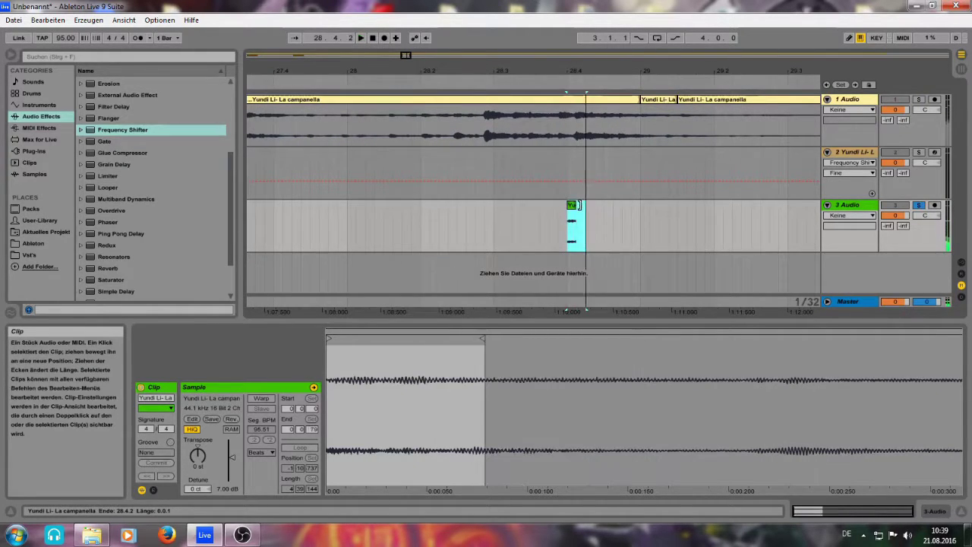
{"action": "left_click_drag", "start_coordinate": [643, 206], "coordinate": [568, 214]}
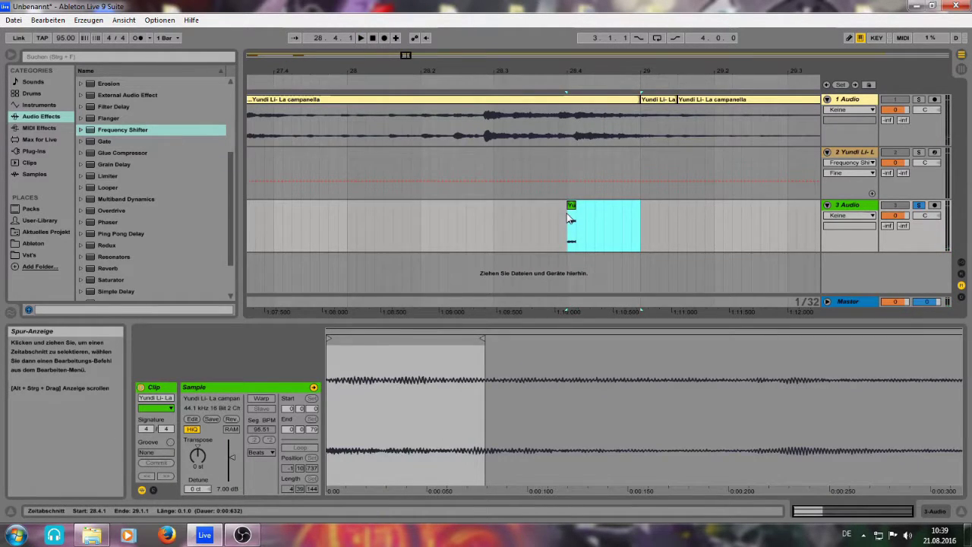
{"action": "key", "text": "ctrl+j"}
{"action": "key", "text": "space"}
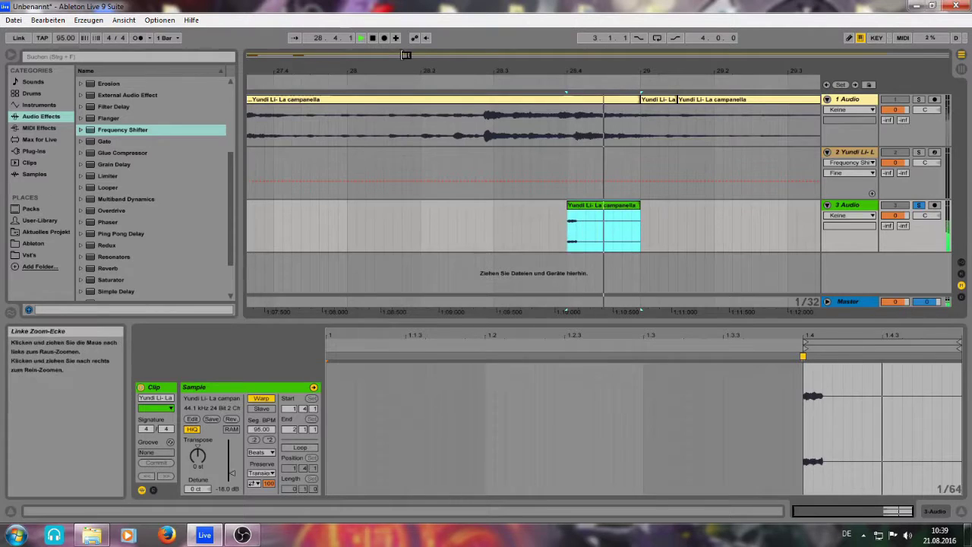
Stop playback and move the consolidated green clip to 4.1.1 on the third track
{"action": "left_click_drag", "start_coordinate": [407, 54], "coordinate": [434, 57]}
{"action": "key", "text": "space"}
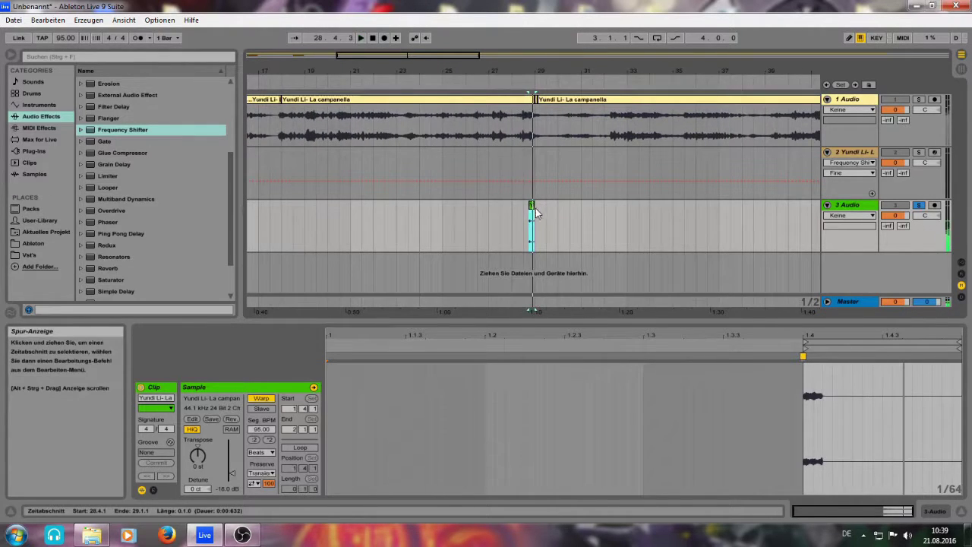
{"action": "left_click_drag", "start_coordinate": [536, 213], "coordinate": [287, 212]}
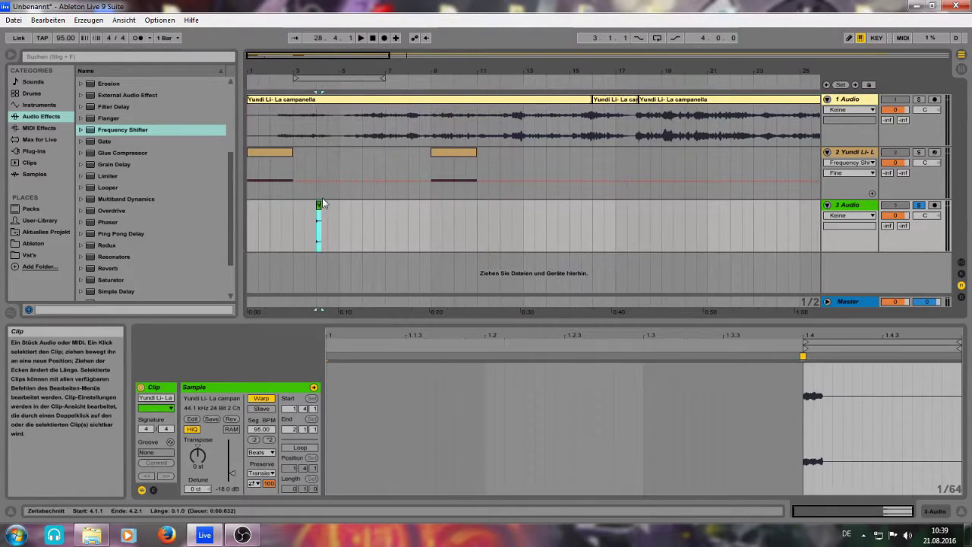
Duplicate the green clip twice in a row behind the first and play the three clips from 4.1.1
{"action": "left_click_drag", "start_coordinate": [261, 54], "coordinate": [338, 54]}
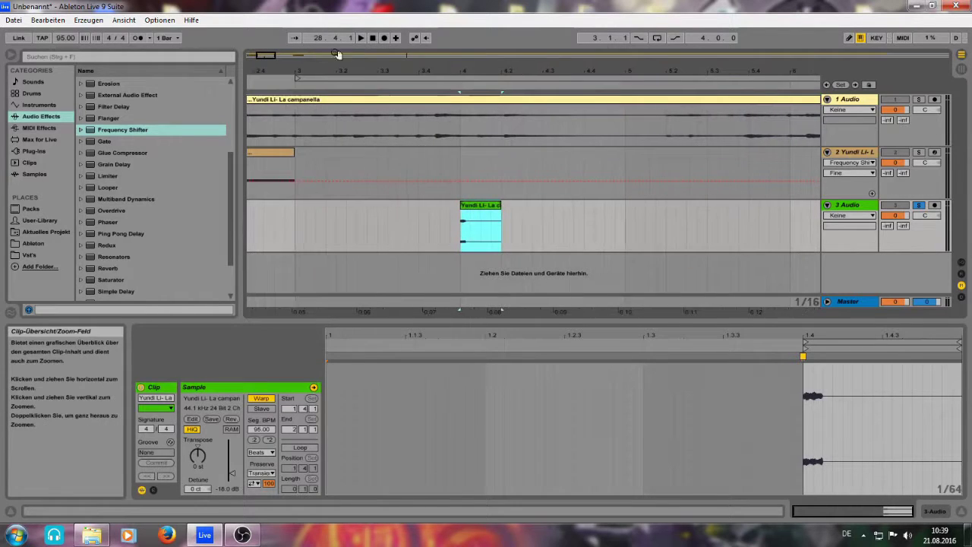
{"action": "key", "text": "ctrl+d"}
{"action": "key", "text": "ctrl+d"}
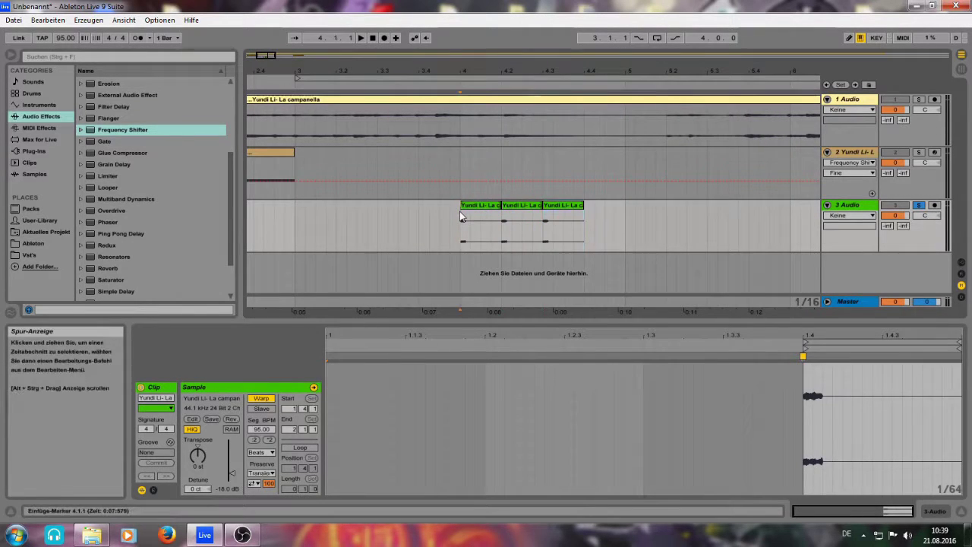
{"action": "key", "text": "space"}
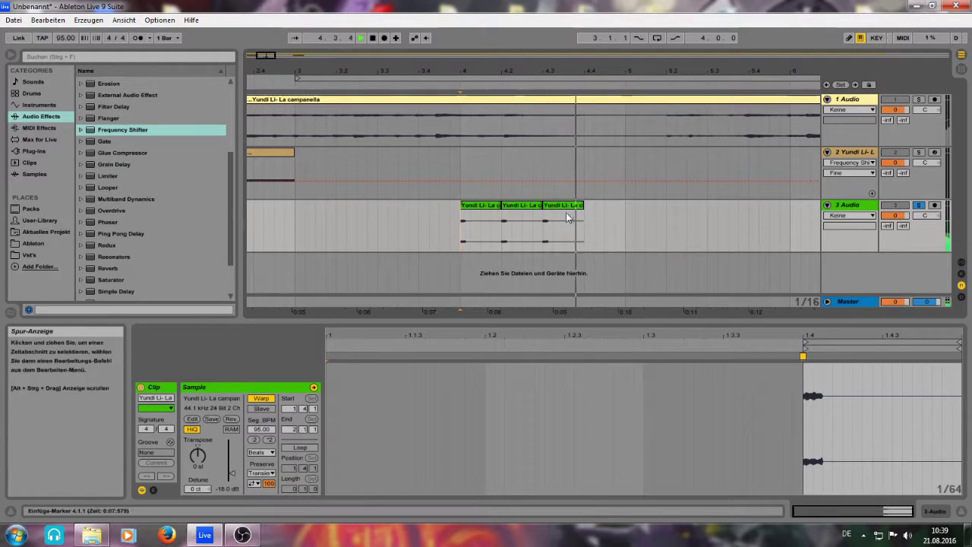
{"action": "key", "text": "space"}
Place a green clip two sixteenths long directly behind the shortened first clip at 4.1.3 and play the sequence
{"action": "mouse_move", "coordinate": [522, 206]}
{"action": "left_mouse_down"}
{"action": "mouse_move", "coordinate": [499, 205]}
{"action": "mouse_move", "coordinate": [520, 211]}
{"action": "left_mouse_up"}
{"action": "left_click", "coordinate": [451, 215]}
{"action": "key", "text": "space"}
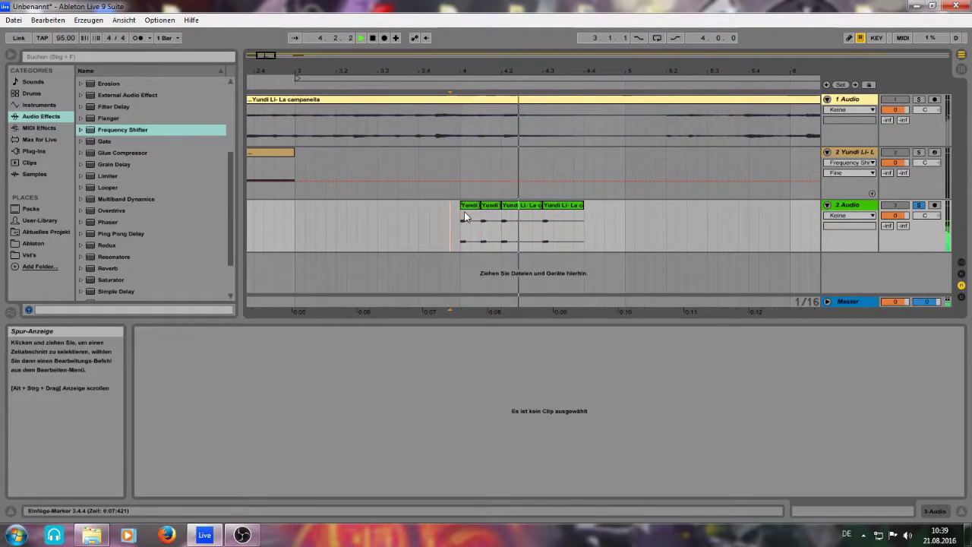
{"action": "key", "text": "space"}
Space the green clips three sixteenths apart at 4.1.4 and 4.2.3, deleting the surplus clip between them, and play the result
{"action": "left_click", "coordinate": [493, 208]}
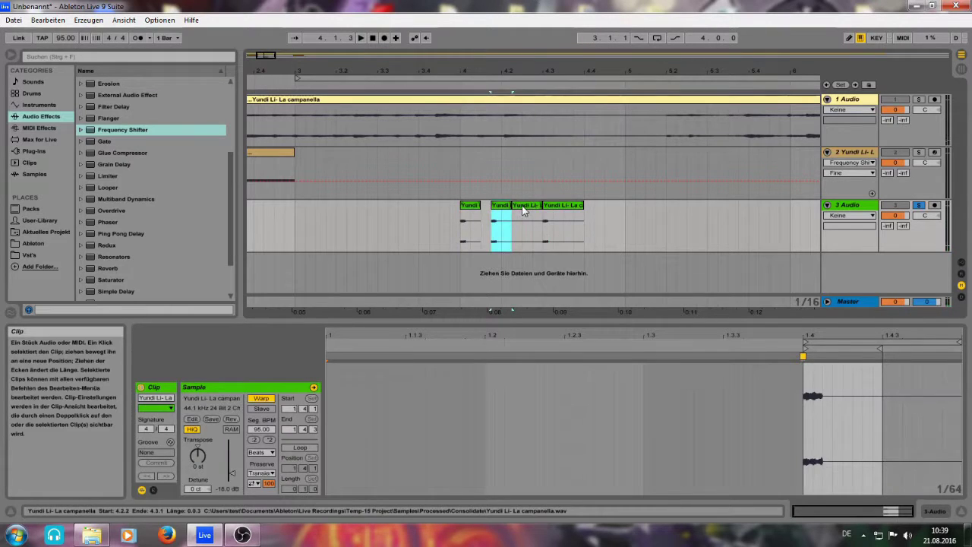
{"action": "left_click", "coordinate": [520, 206]}
{"action": "key", "text": "Delete"}
{"action": "left_click_drag", "start_coordinate": [568, 206], "coordinate": [552, 207]}
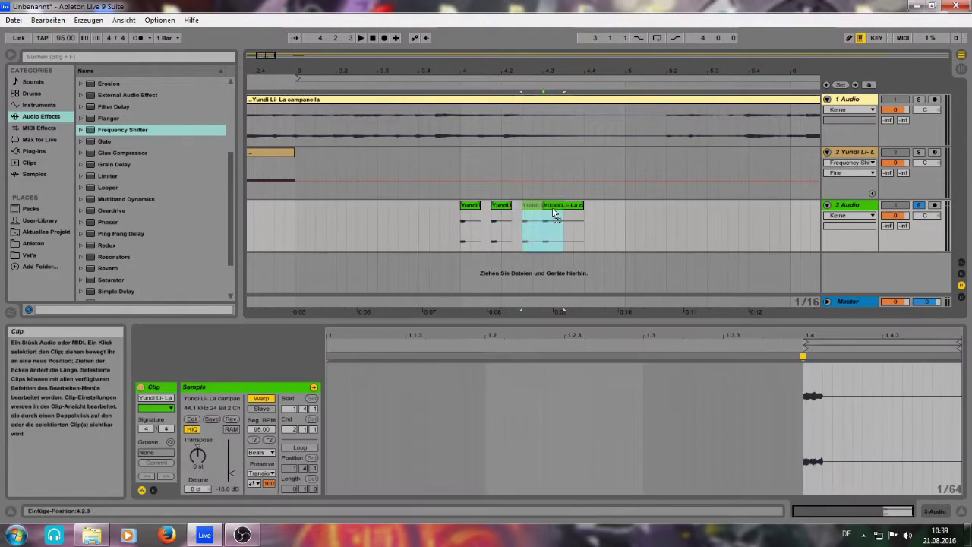
{"action": "left_click", "coordinate": [451, 220]}
{"action": "key", "text": "space"}
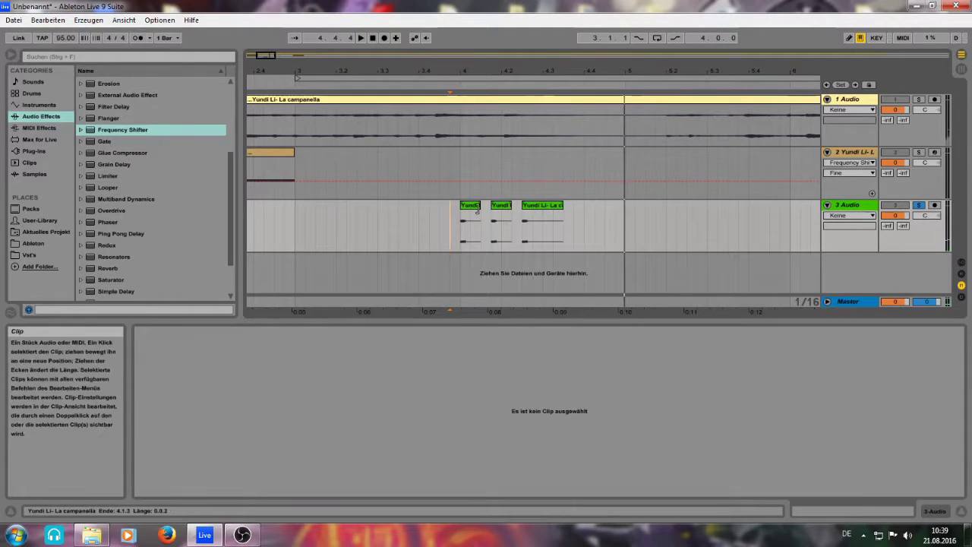
Shorten the last green clip to two sixteenths like the others and play the pattern from 4.1.1
{"action": "left_click", "coordinate": [471, 205]}
{"action": "key", "text": "space"}
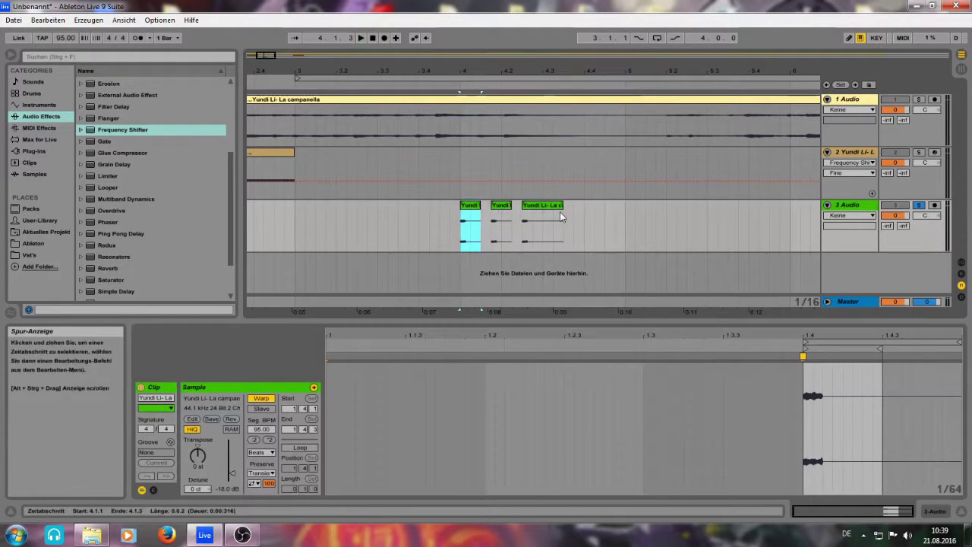
{"action": "left_click_drag", "start_coordinate": [522, 221], "coordinate": [542, 221]}
{"action": "key", "text": "space"}
{"action": "left_click", "coordinate": [460, 215]}
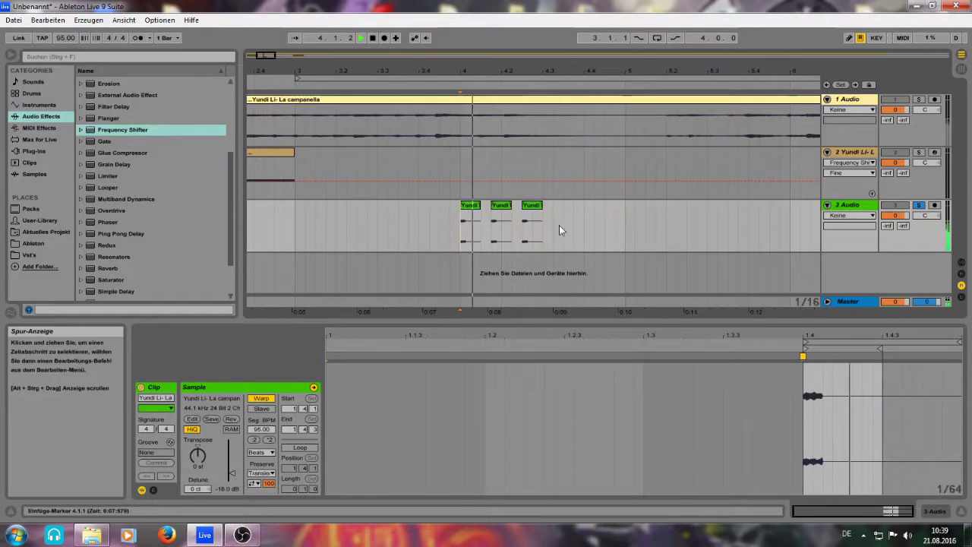
{"action": "key", "text": "space"}
Add a Reverb to the third track and set its Decay Time to 6.83 s and Dry/Wet to 56 %
{"action": "scroll", "coordinate": [127, 228], "scroll_direction": "down", "scroll_amount": 3}
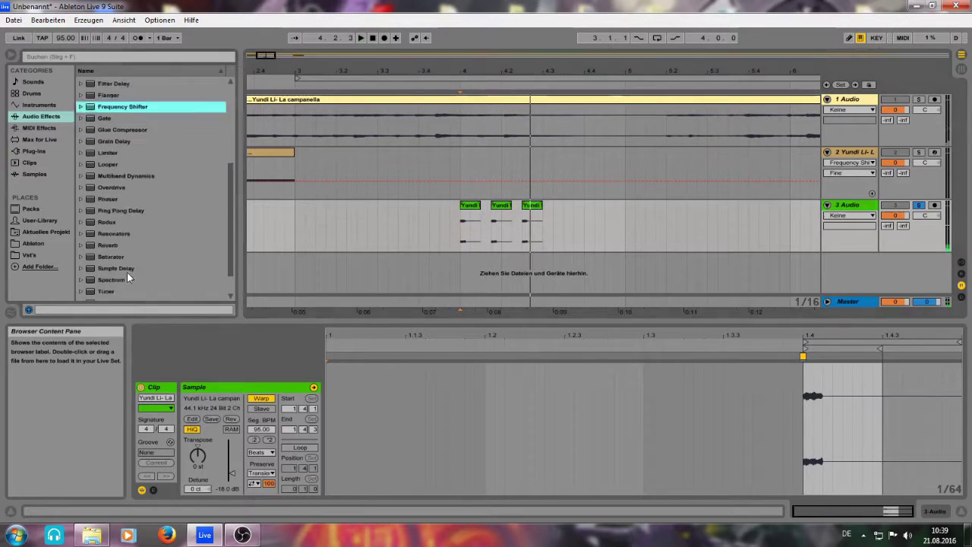
{"action": "left_click_drag", "start_coordinate": [120, 215], "coordinate": [596, 446]}
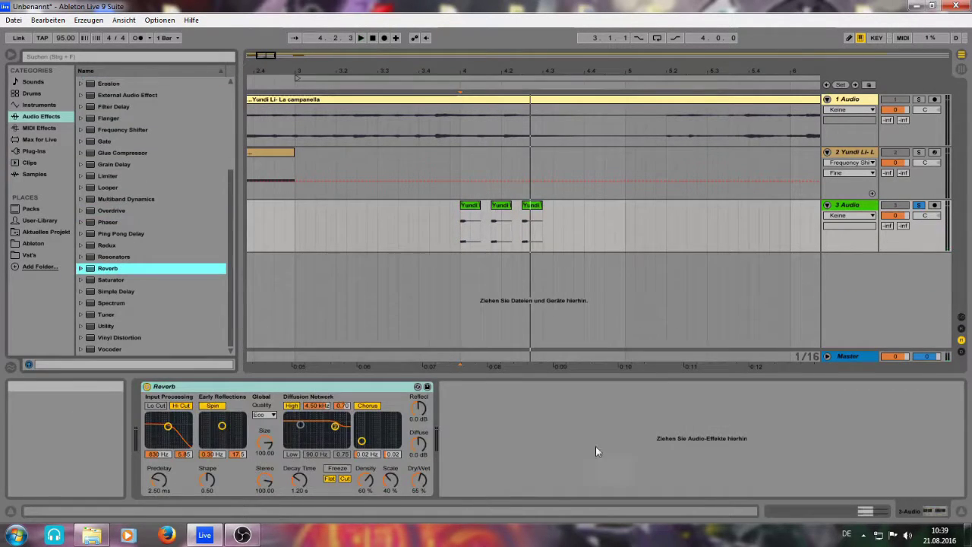
{"action": "left_click", "coordinate": [417, 480]}
{"action": "key", "text": "space"}
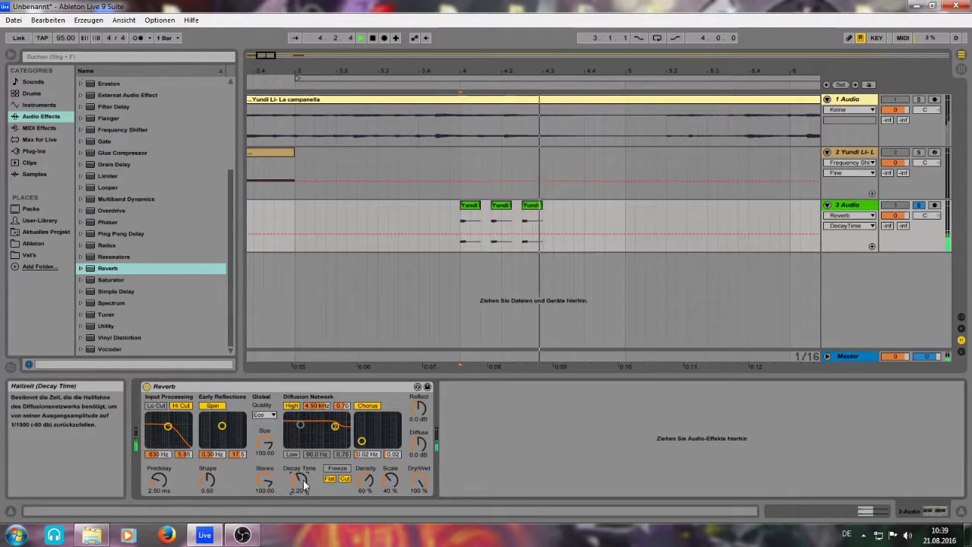
{"action": "key", "text": "space"}
{"action": "left_click_drag", "start_coordinate": [420, 480], "coordinate": [423, 488]}
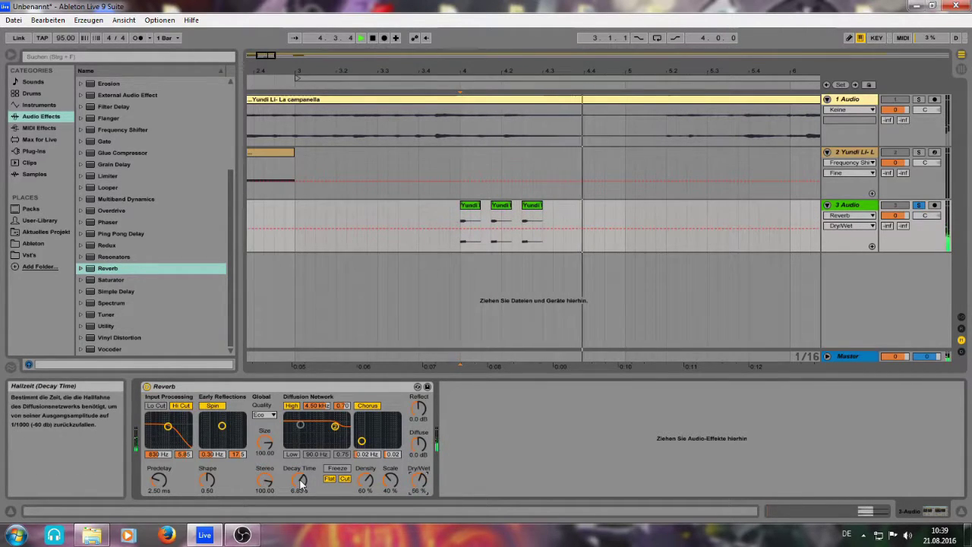
{"action": "key", "text": "space"}
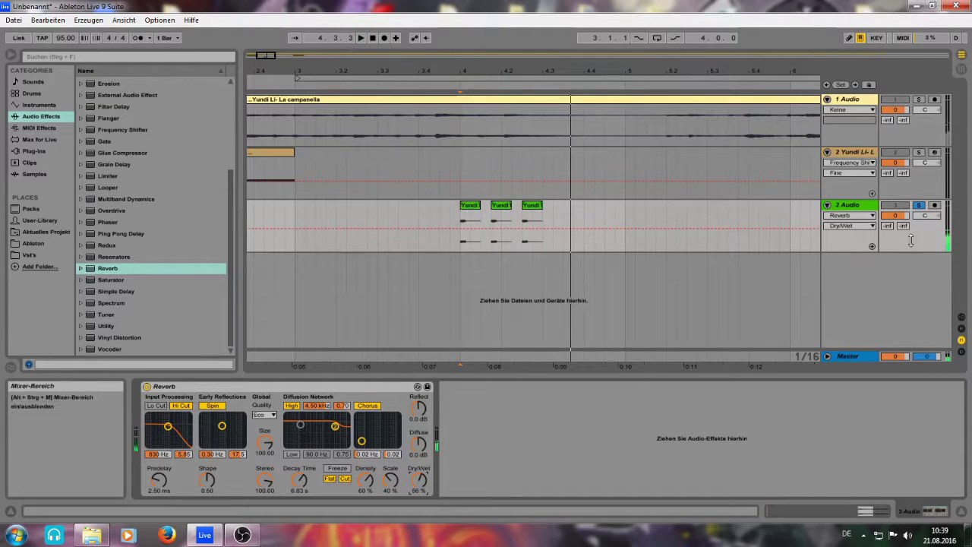
Unsolo the third track, deactivate the first track and play the arrangement from the pad clip at bar 1
{"action": "left_click", "coordinate": [919, 205]}
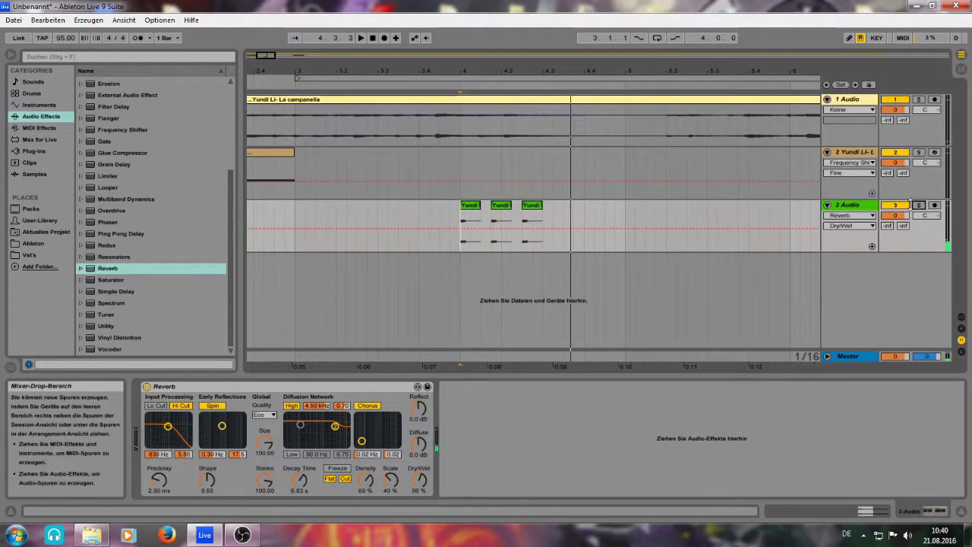
{"action": "left_click", "coordinate": [255, 151]}
{"action": "left_click_drag", "start_coordinate": [263, 56], "coordinate": [262, 28]}
{"action": "left_click", "coordinate": [895, 100]}
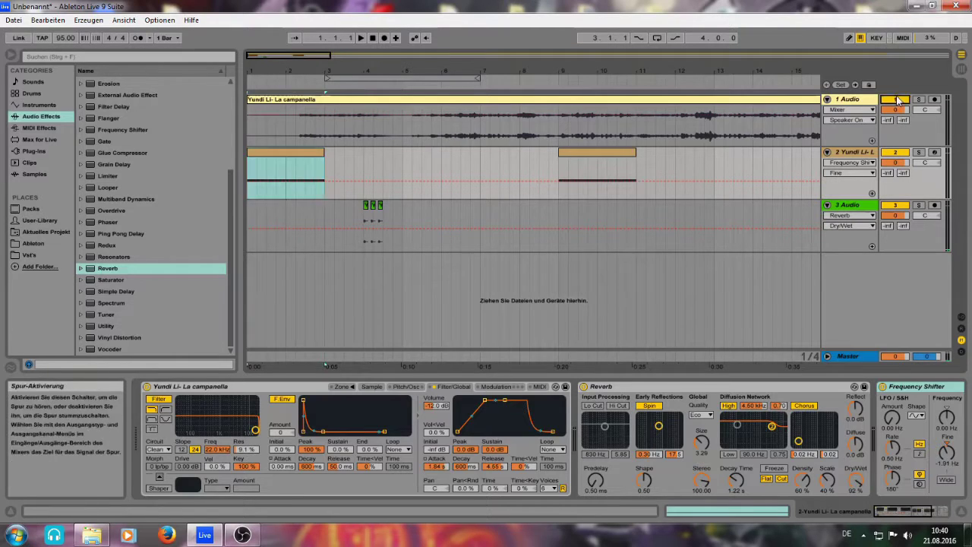
{"action": "key", "text": "space"}
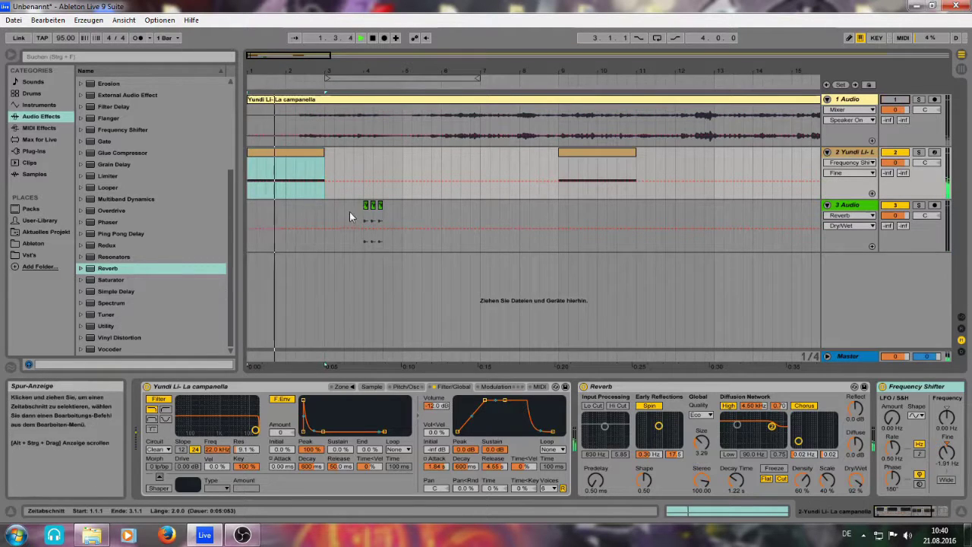
Move the three green clips earlier to start at 3.3.1, replaying from the pad clip at bar 1 to judge the timing
{"action": "left_click_drag", "start_coordinate": [384, 213], "coordinate": [356, 207]}
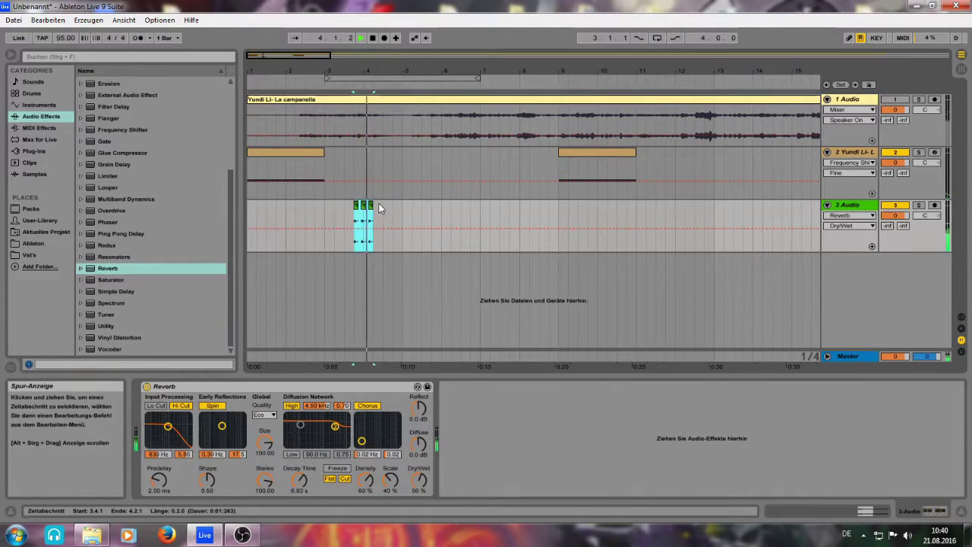
{"action": "left_click_drag", "start_coordinate": [301, 66], "coordinate": [216, 140]}
{"action": "key", "text": "space"}
{"action": "key", "text": "space"}
{"action": "left_click", "coordinate": [324, 161]}
{"action": "key", "text": "space"}
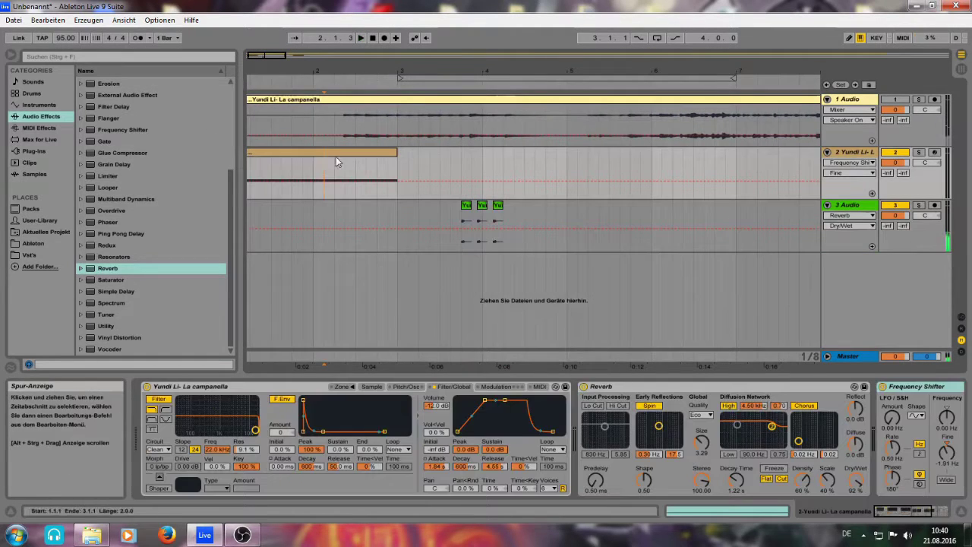
{"action": "left_click", "coordinate": [346, 154]}
{"action": "key", "text": "space"}
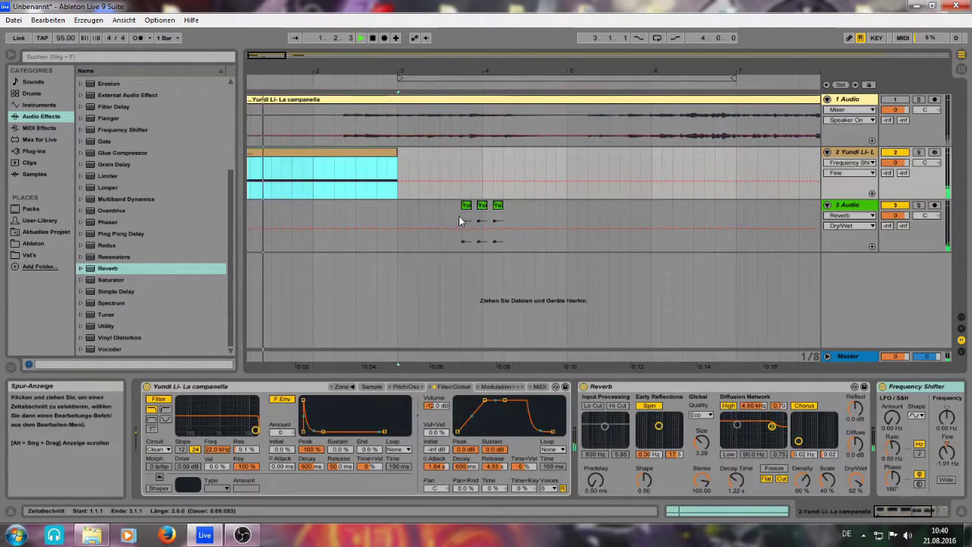
{"action": "mouse_move", "coordinate": [460, 215]}
{"action": "left_mouse_down"}
{"action": "mouse_move", "coordinate": [509, 217]}
{"action": "mouse_move", "coordinate": [450, 211]}
{"action": "left_mouse_up"}
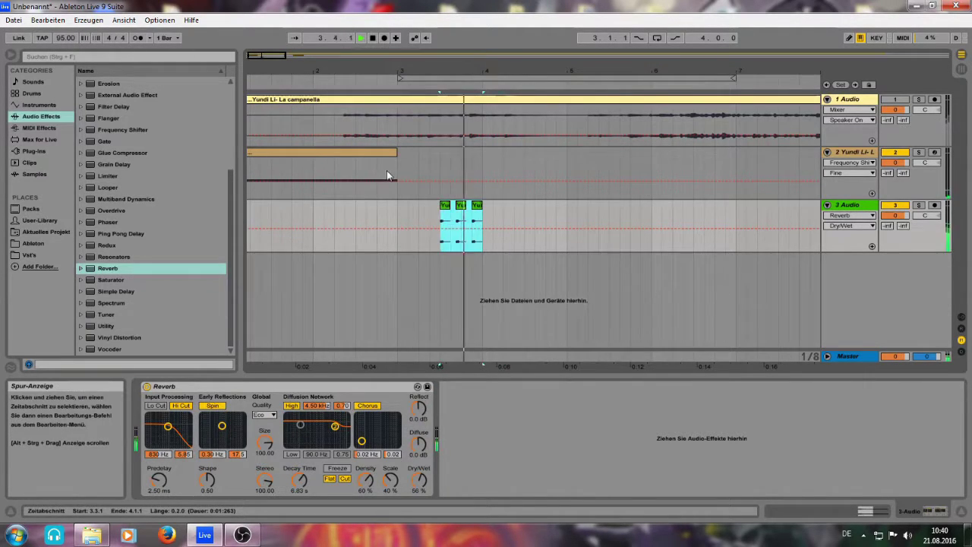
Play the set from bar 1 and compare the levels of the second and third tracks in the Session View mixer
{"action": "key", "text": "Tab"}
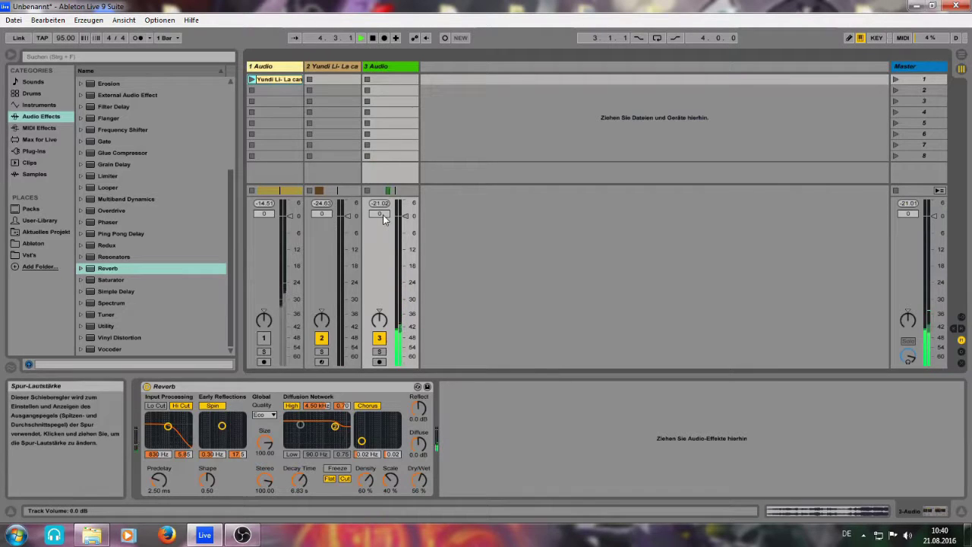
{"action": "key", "text": "Tab"}
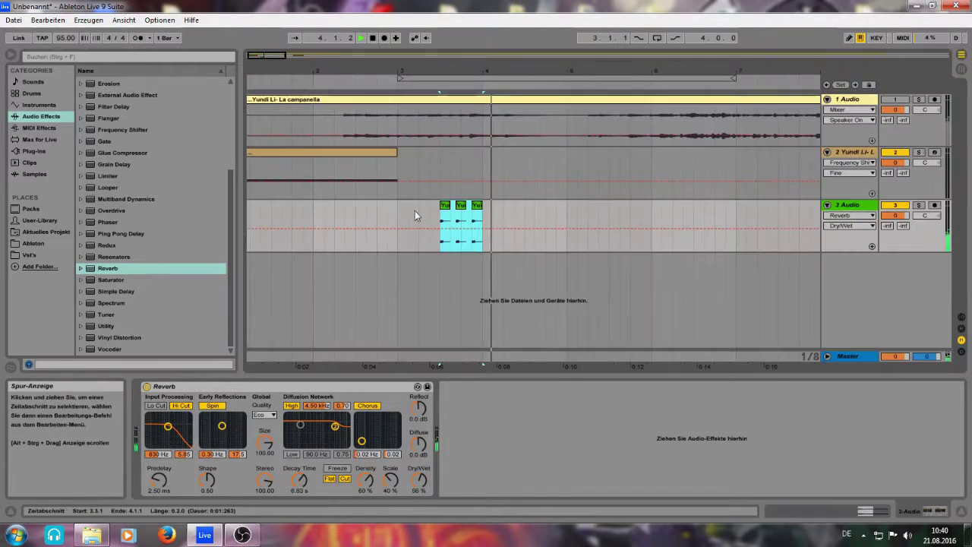
{"action": "left_click", "coordinate": [345, 154]}
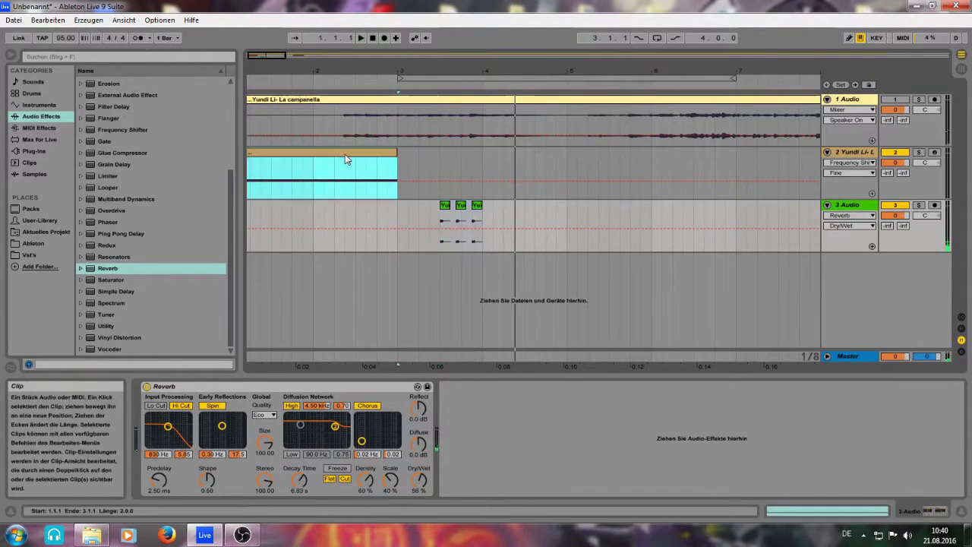
{"action": "key", "text": "Tab"}
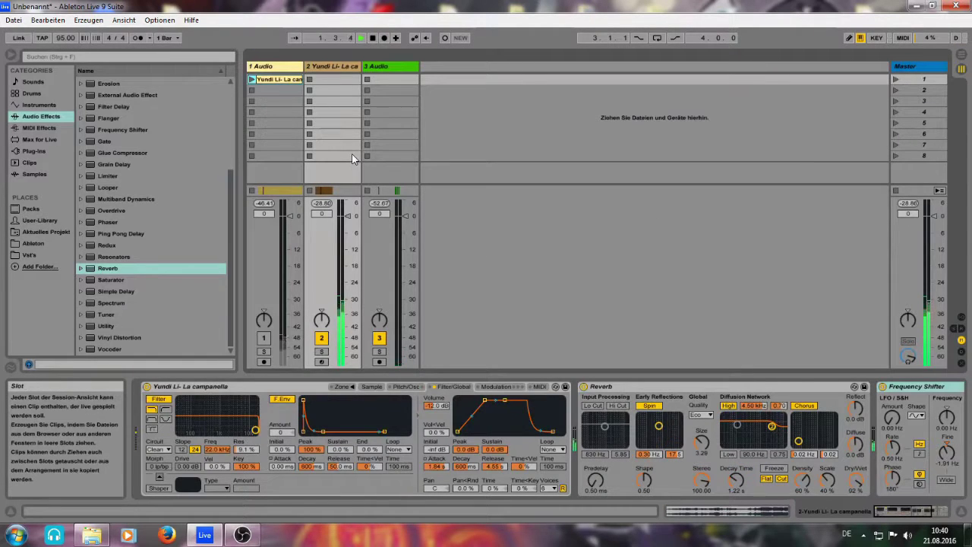
{"action": "left_click", "coordinate": [330, 67]}
{"action": "key", "text": "space"}
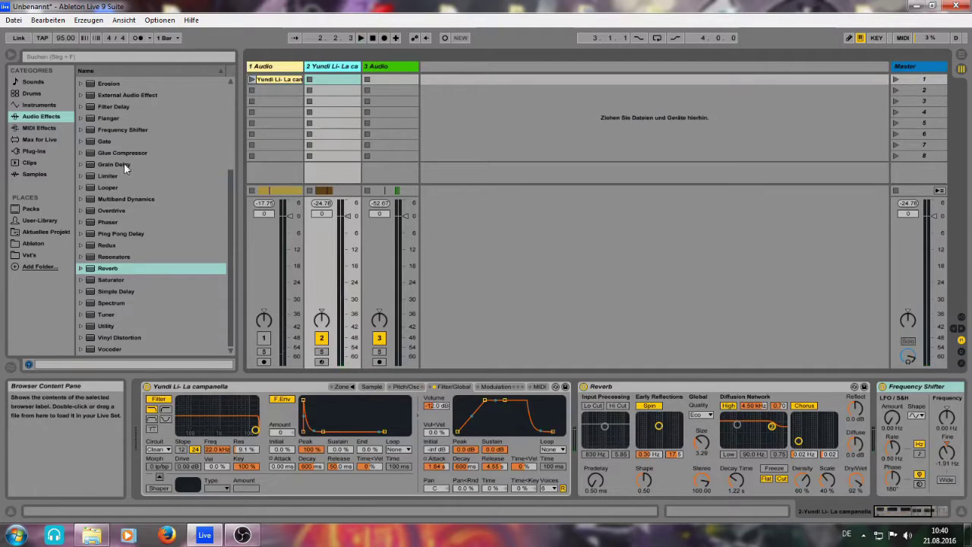
Add a Utility effect at the end of the second track's device chain and set its Gain to 10.0 dB
{"action": "double_click", "coordinate": [125, 329]}
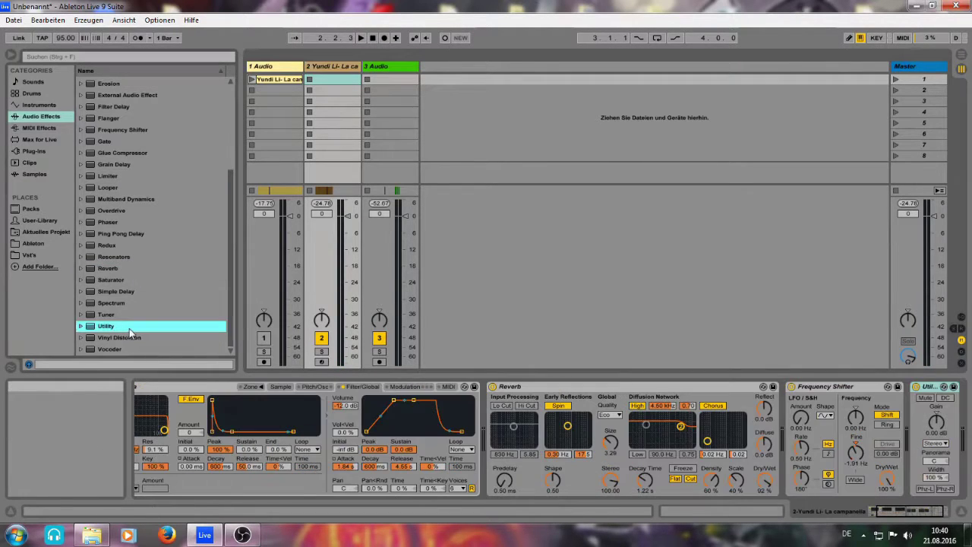
{"action": "left_click", "coordinate": [944, 440]}
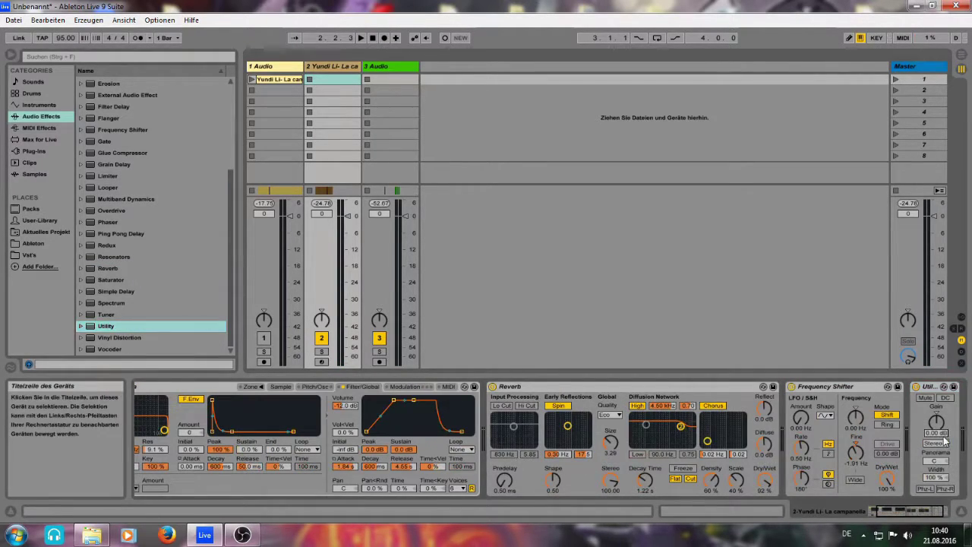
{"action": "left_click", "coordinate": [930, 389]}
Copy the Utility effect to the third track behind its Reverb and play the set with the second track selected
{"action": "left_click_drag", "start_coordinate": [601, 165], "coordinate": [378, 64]}
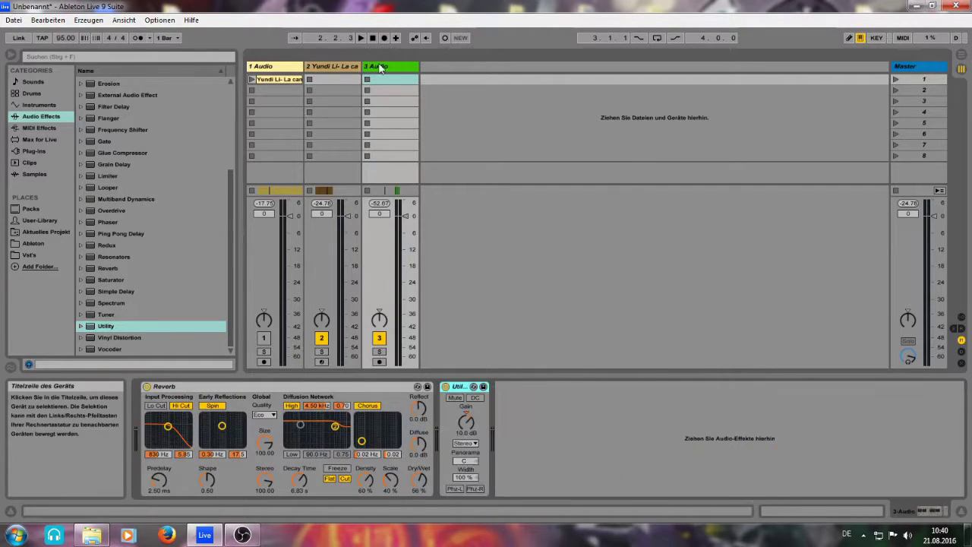
{"action": "key", "text": "space"}
{"action": "left_click", "coordinate": [348, 66]}
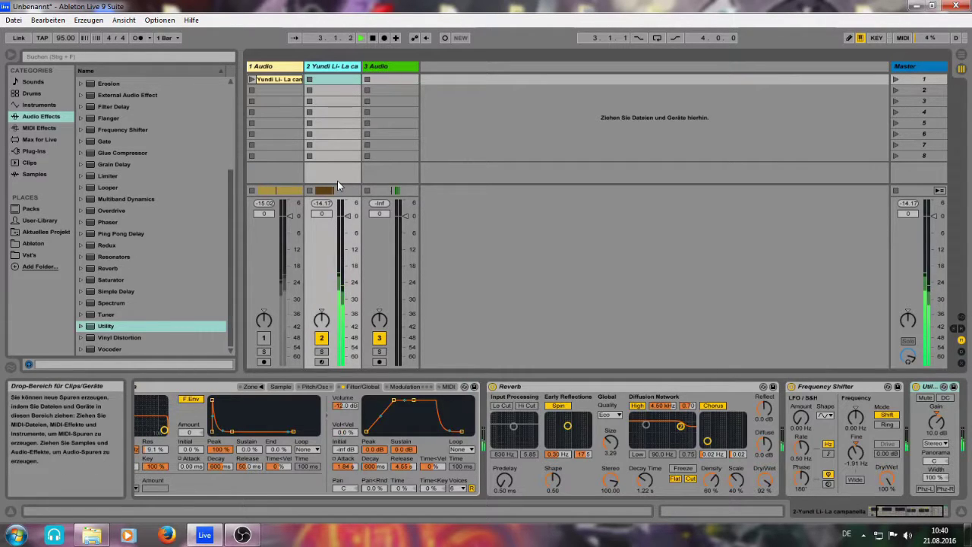
Lower the third track's volume to -4.0 dB and duplicate its section from 3.3.1 to 5.4.1 directly behind itself
{"action": "left_click", "coordinate": [380, 216]}
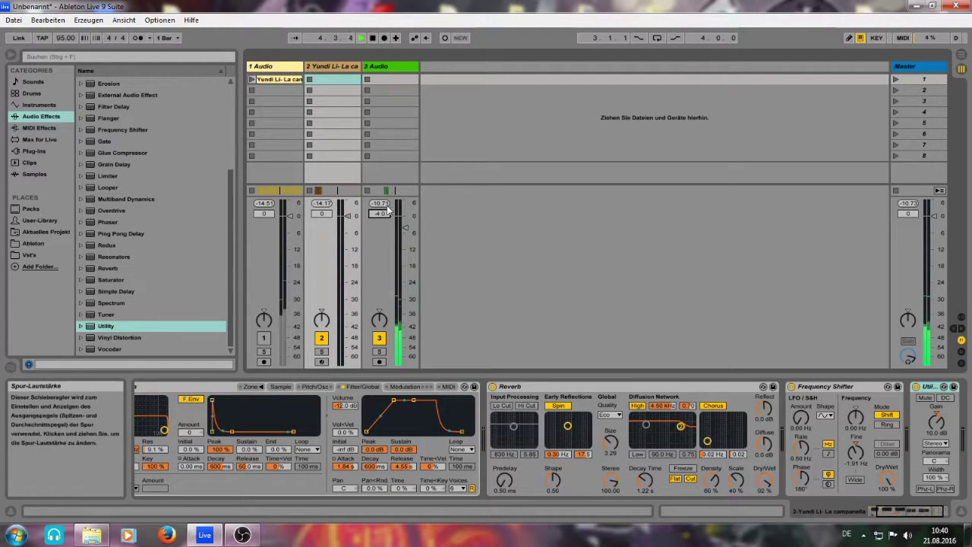
{"action": "key", "text": "Tab"}
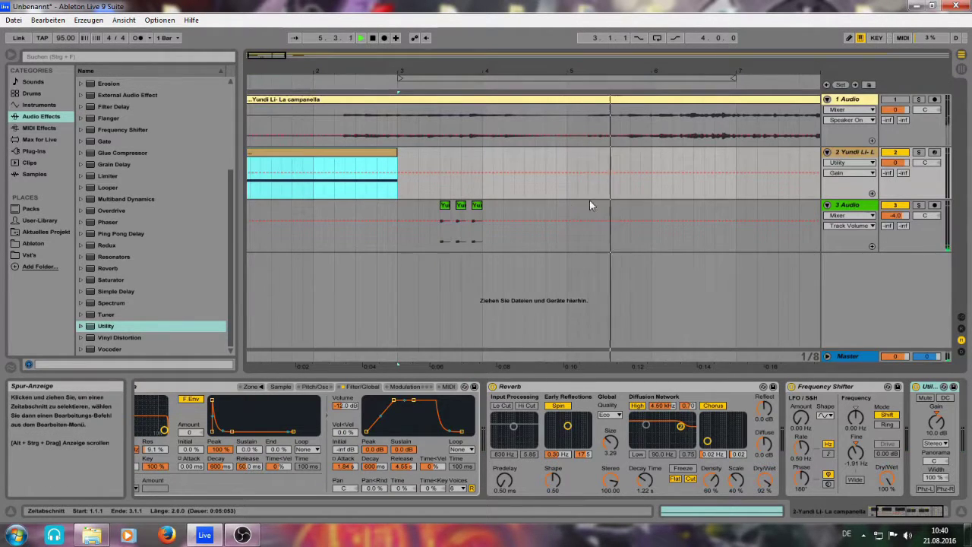
{"action": "key", "text": "space"}
{"action": "left_click_drag", "start_coordinate": [630, 205], "coordinate": [442, 206]}
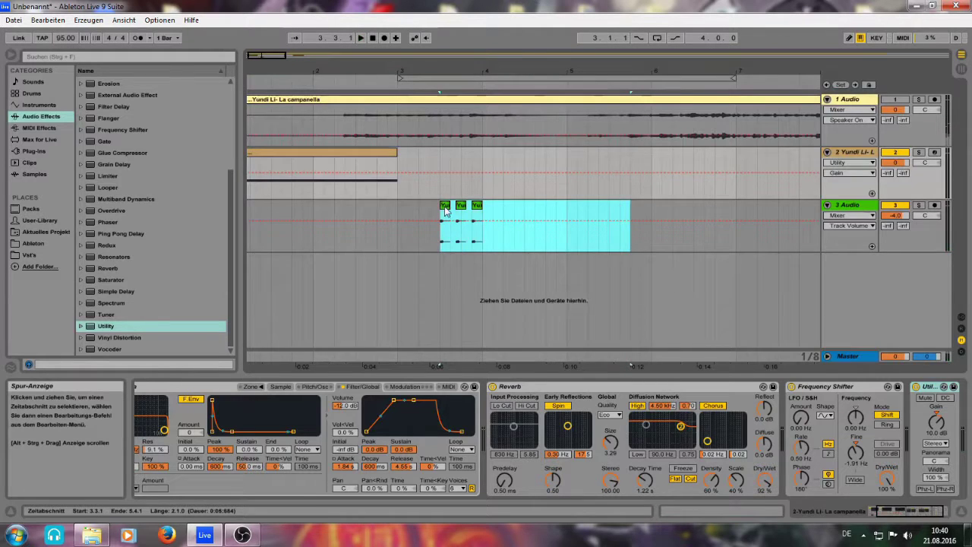
{"action": "key", "text": "ctrl+d"}
{"action": "key", "text": "space"}
{"action": "left_click_drag", "start_coordinate": [255, 58], "coordinate": [258, 35]}
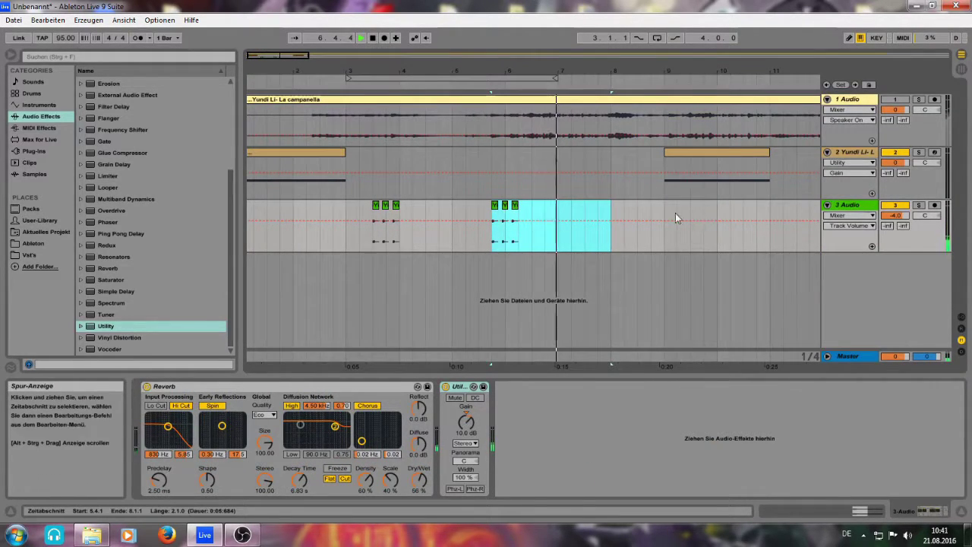
Duplicate the green section again and delete its second and third clips, keeping only the hit at 8.1.1
{"action": "key", "text": "ctrl+d"}
{"action": "left_click", "coordinate": [624, 206]}
{"action": "key", "text": "Delete"}
{"action": "left_click", "coordinate": [635, 206]}
{"action": "key", "text": "Delete"}
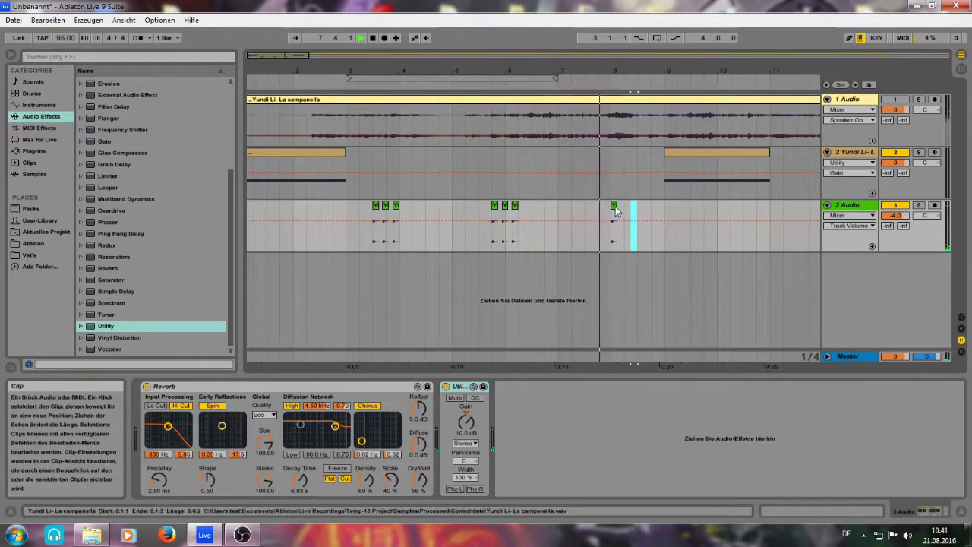
{"action": "left_click", "coordinate": [614, 206]}
{"action": "left_click", "coordinate": [850, 510]}
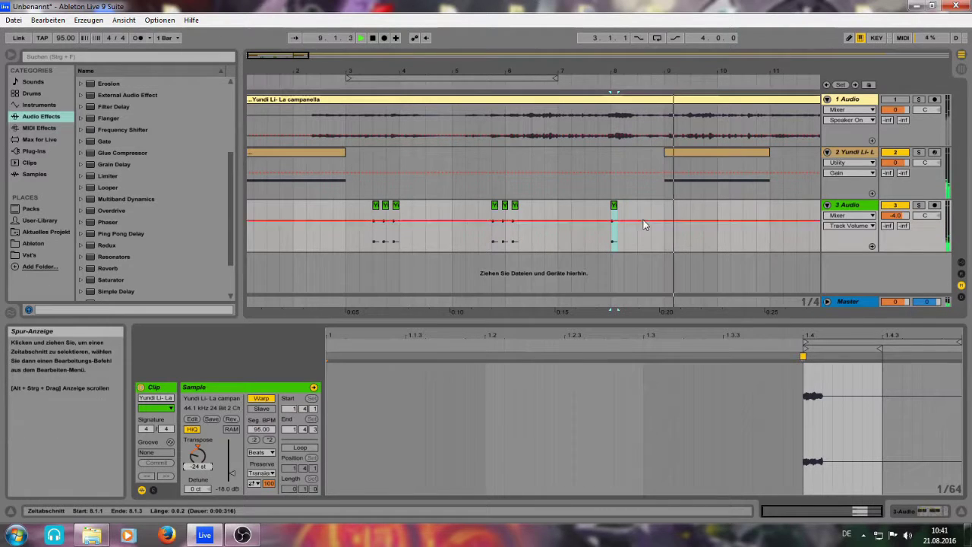
Create a new audio track below the third track
{"action": "left_click_drag", "start_coordinate": [327, 55], "coordinate": [327, 30]}
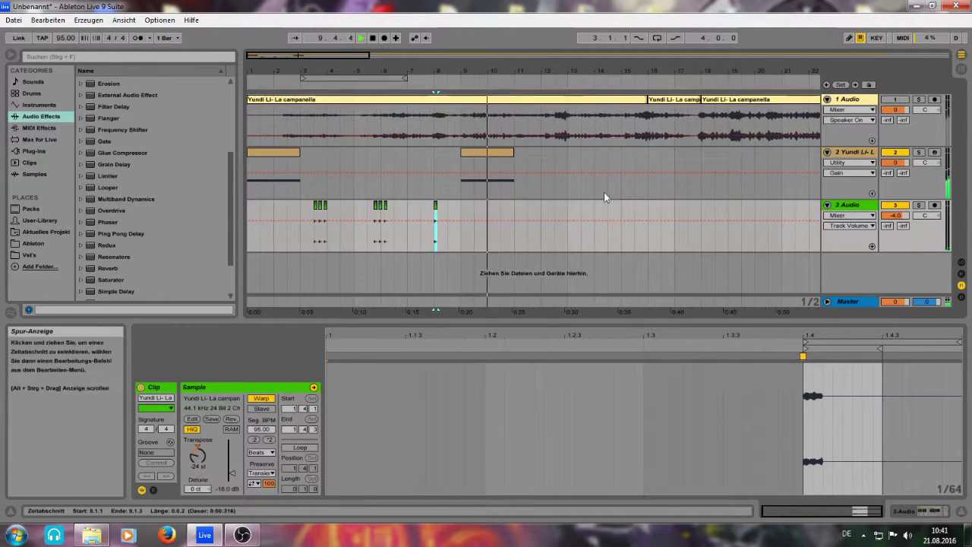
{"action": "right_click", "coordinate": [854, 260]}
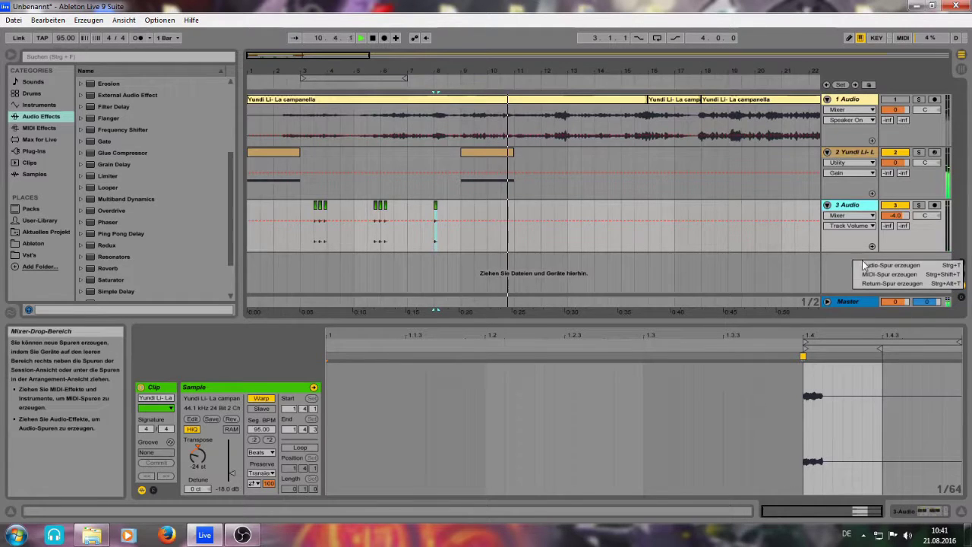
{"action": "left_click", "coordinate": [866, 265]}
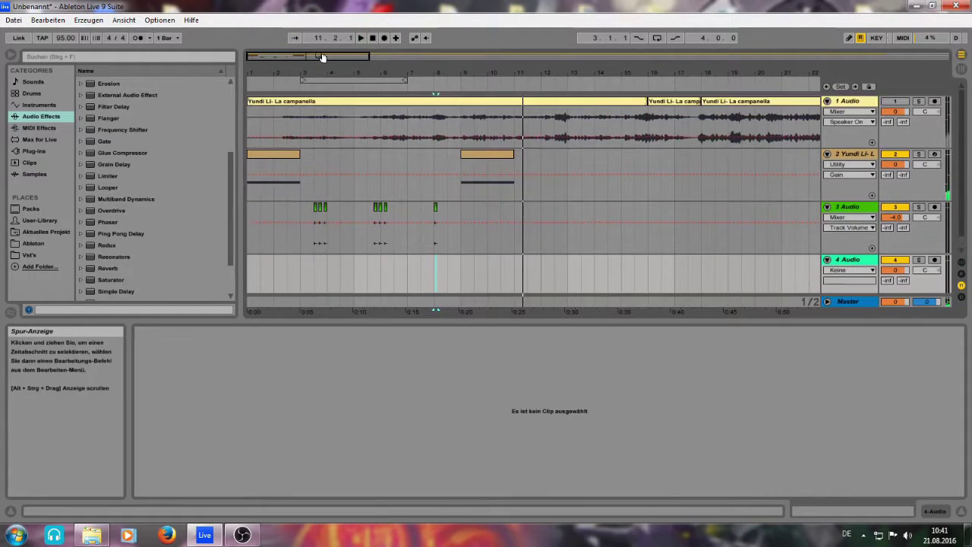
Reactivate the first track, set its volume to -5.5 dB, and audition La campanella from bar 39 for another excerpt
{"action": "left_click_drag", "start_coordinate": [322, 57], "coordinate": [501, 55]}
{"action": "left_click", "coordinate": [400, 122]}
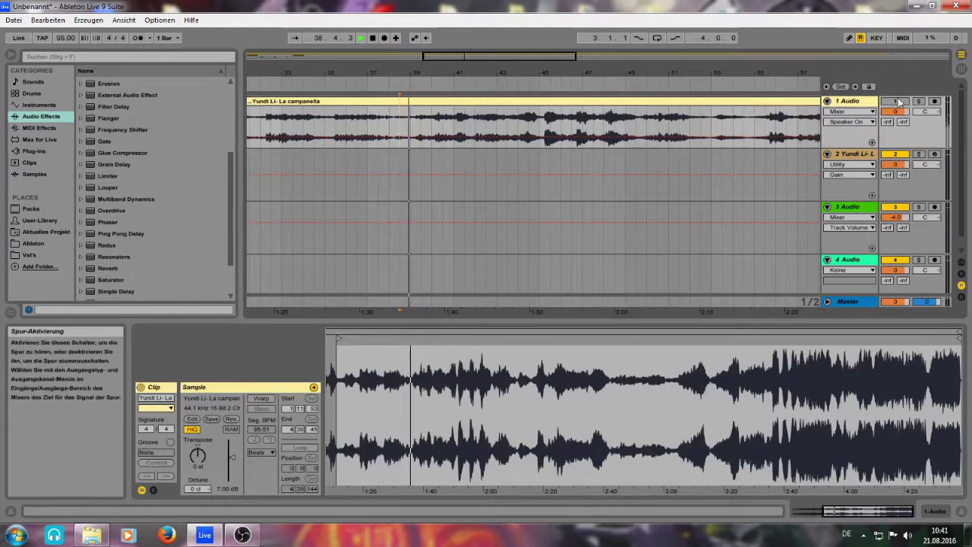
{"action": "left_click_drag", "start_coordinate": [479, 56], "coordinate": [476, 99]}
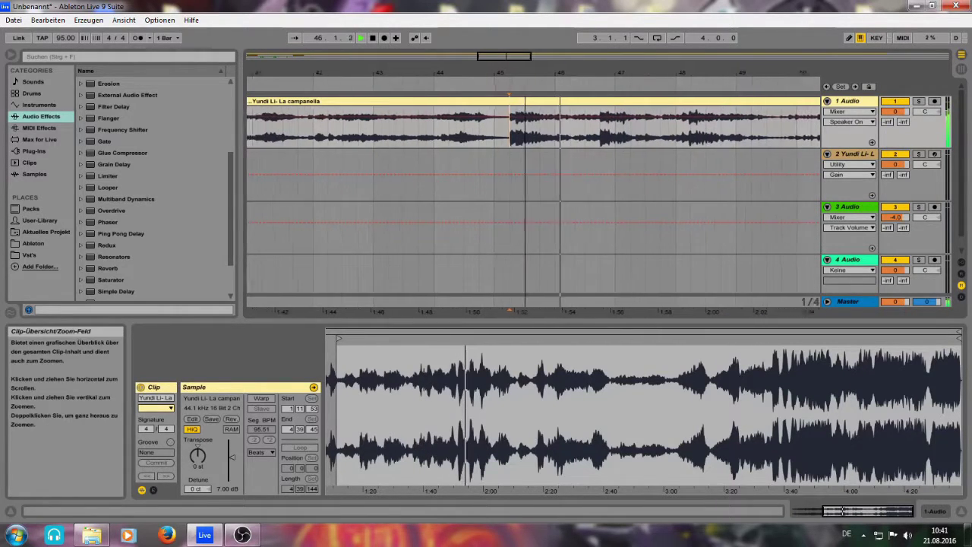
{"action": "left_click_drag", "start_coordinate": [895, 110], "coordinate": [894, 115]}
{"action": "left_click_drag", "start_coordinate": [521, 59], "coordinate": [542, 59]}
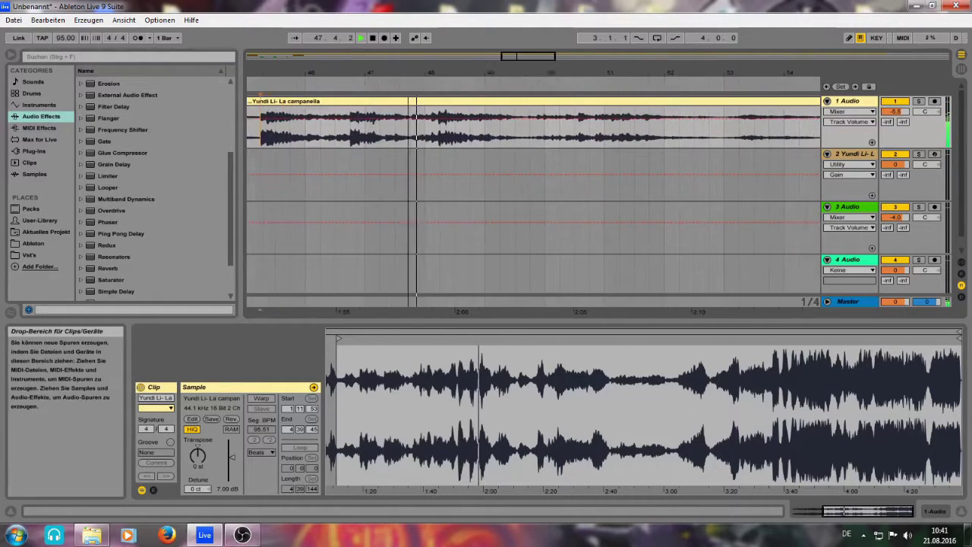
{"action": "left_click", "coordinate": [651, 136]}
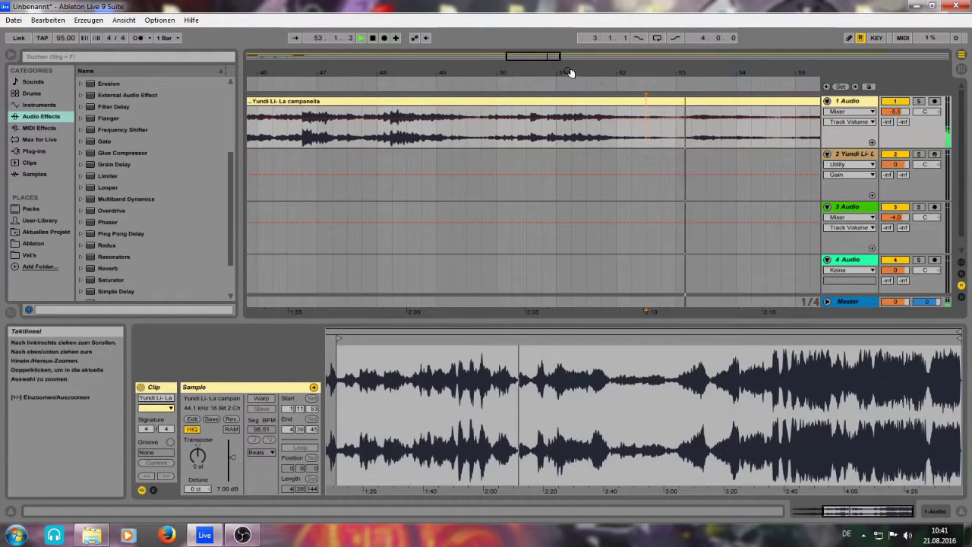
Replay the quiet passage around bar 52 of the first track to locate the excerpt's start at 52.4.1
{"action": "left_click_drag", "start_coordinate": [550, 58], "coordinate": [546, 108]}
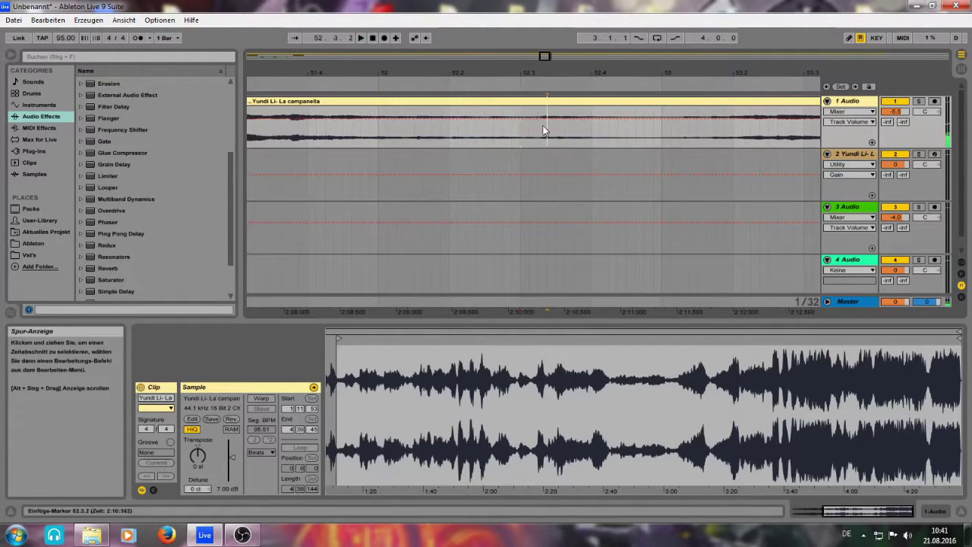
{"action": "key", "text": "space"}
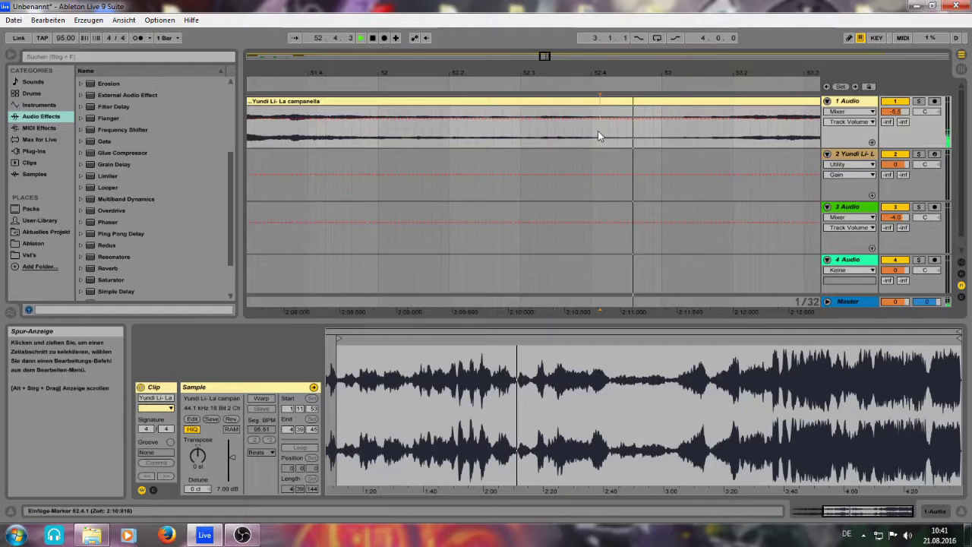
{"action": "key", "text": "space"}
{"action": "left_click", "coordinate": [595, 128]}
{"action": "key", "text": "space"}
{"action": "key", "text": "space"}
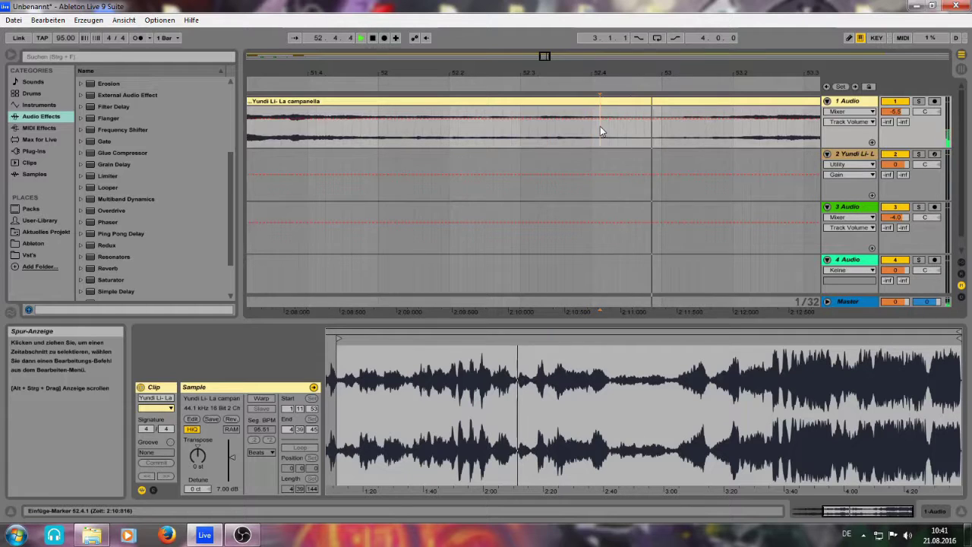
{"action": "left_click", "coordinate": [599, 126]}
{"action": "key", "text": "space"}
{"action": "key", "text": "space"}
Copy the short excerpt starting at 52.4.1 from the first track onto the fourth track
{"action": "left_click_drag", "start_coordinate": [600, 127], "coordinate": [636, 262]}
{"action": "key", "text": "space"}
{"action": "left_click_drag", "start_coordinate": [549, 54], "coordinate": [549, 15]}
{"action": "key", "text": "space"}
{"action": "left_click_drag", "start_coordinate": [497, 262], "coordinate": [257, 273]}
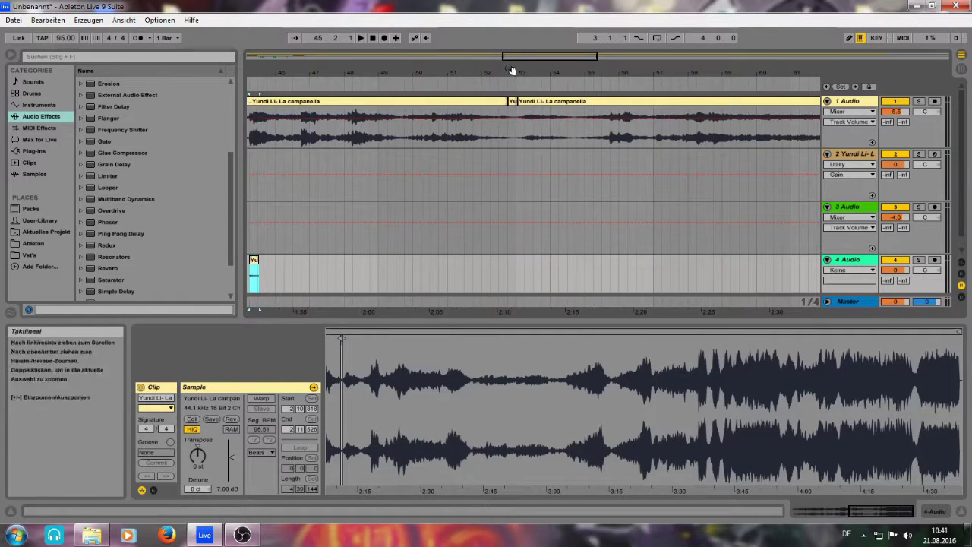
Move the excerpt on the fourth track to start at 11.1.1, where the second pad clip ends
{"action": "left_click_drag", "start_coordinate": [517, 58], "coordinate": [381, 61]}
{"action": "left_click_drag", "start_coordinate": [750, 259], "coordinate": [519, 272]}
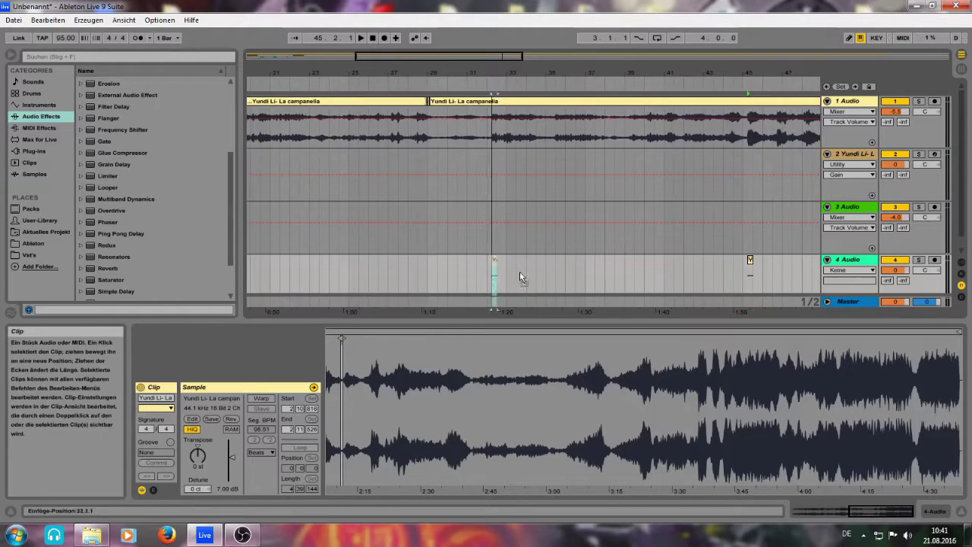
{"action": "left_click_drag", "start_coordinate": [254, 268], "coordinate": [256, 269]}
{"action": "left_click_drag", "start_coordinate": [408, 59], "coordinate": [299, 58]}
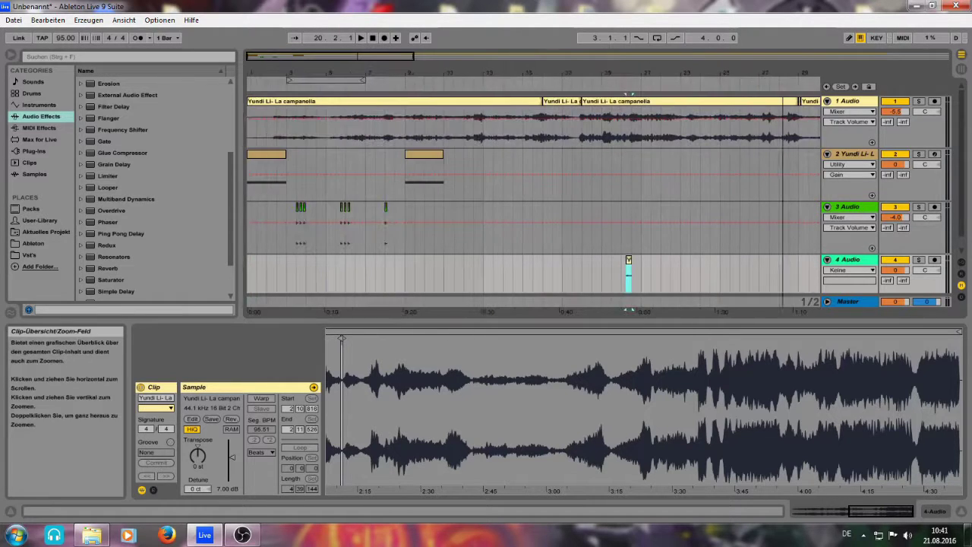
{"action": "left_click", "coordinate": [627, 259]}
{"action": "left_click", "coordinate": [458, 264]}
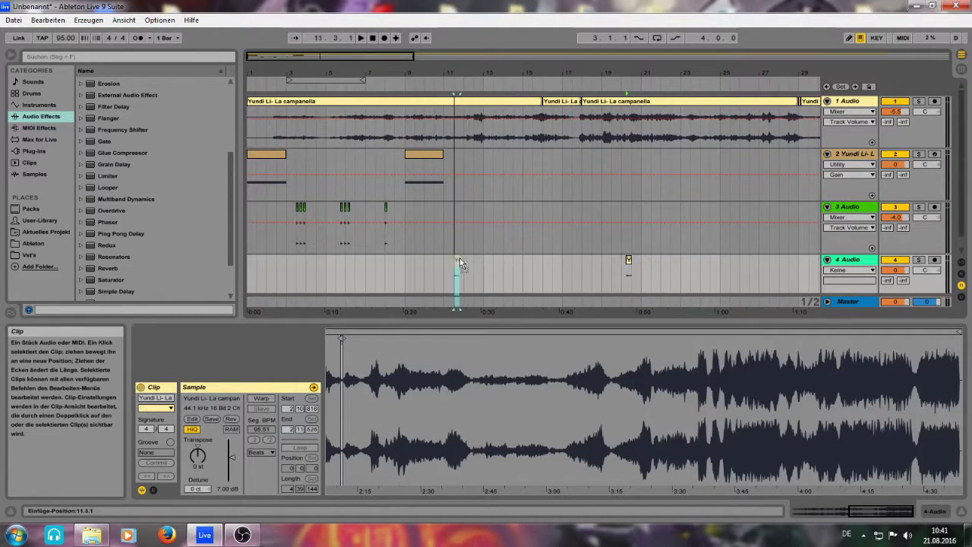
{"action": "left_click_drag", "start_coordinate": [448, 263], "coordinate": [445, 271]}
{"action": "left_click_drag", "start_coordinate": [349, 56], "coordinate": [316, 114]}
{"action": "left_click_drag", "start_coordinate": [315, 58], "coordinate": [308, 62]}
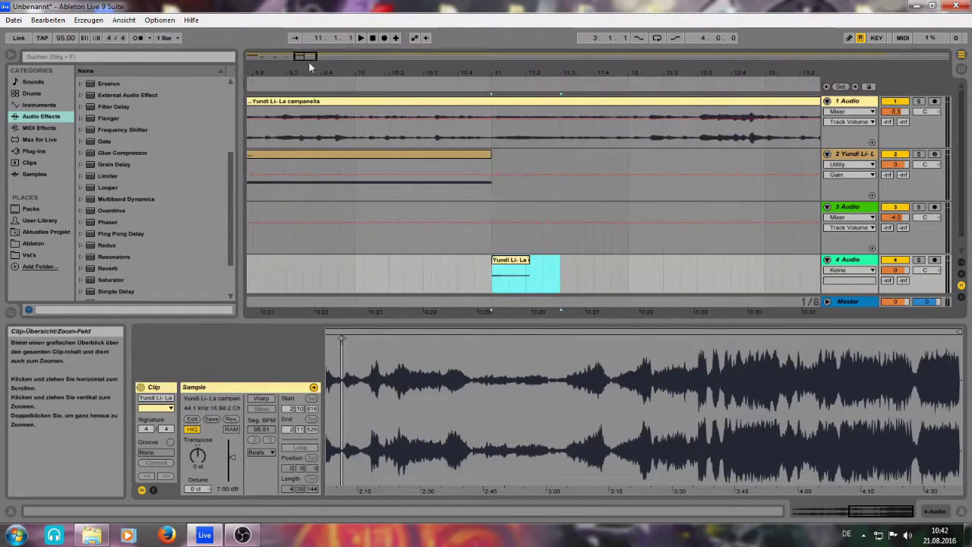
Trim the excerpt's sample end to 2:11:447, solo the fourth track and play the clip
{"action": "left_click", "coordinate": [508, 260]}
{"action": "key", "text": "space"}
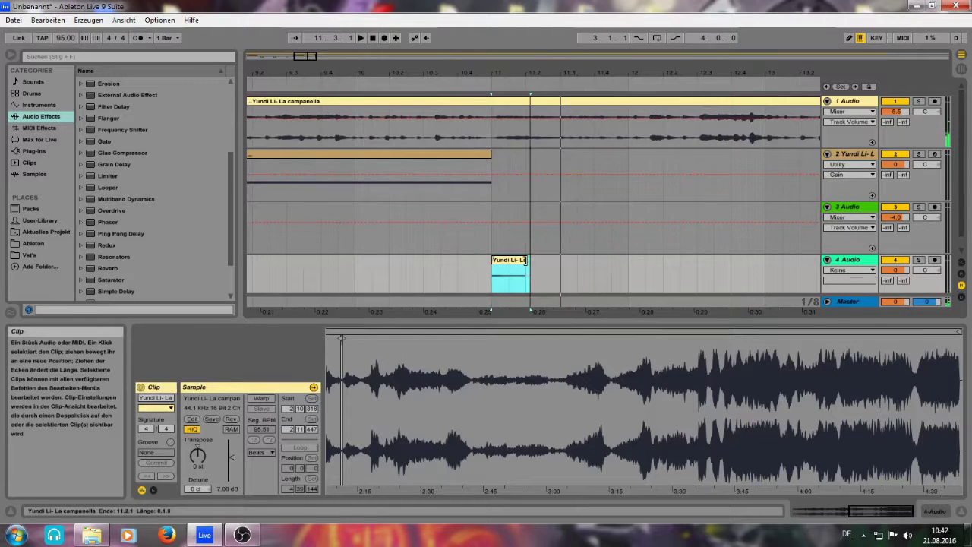
{"action": "left_click", "coordinate": [918, 261]}
{"action": "key", "text": "space"}
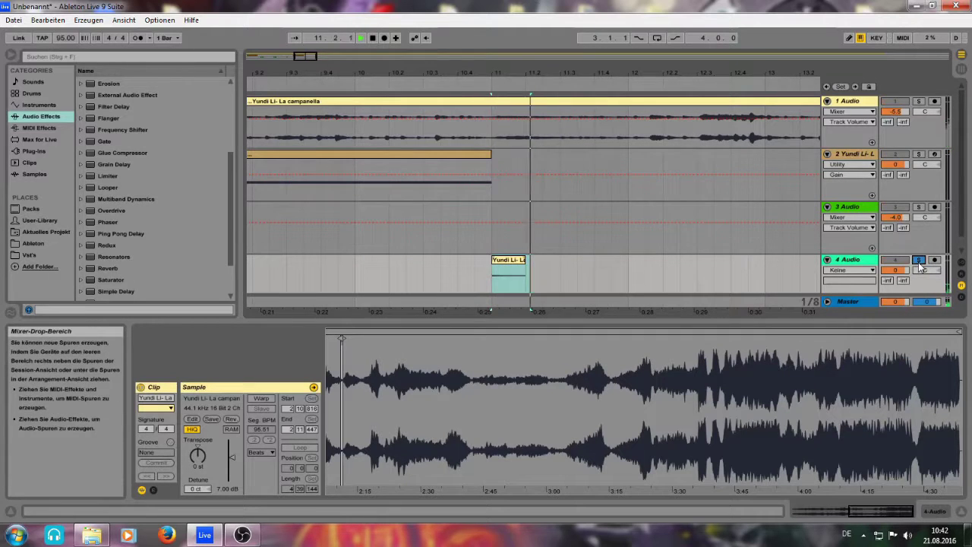
{"action": "key", "text": "space"}
{"action": "key", "text": "z"}
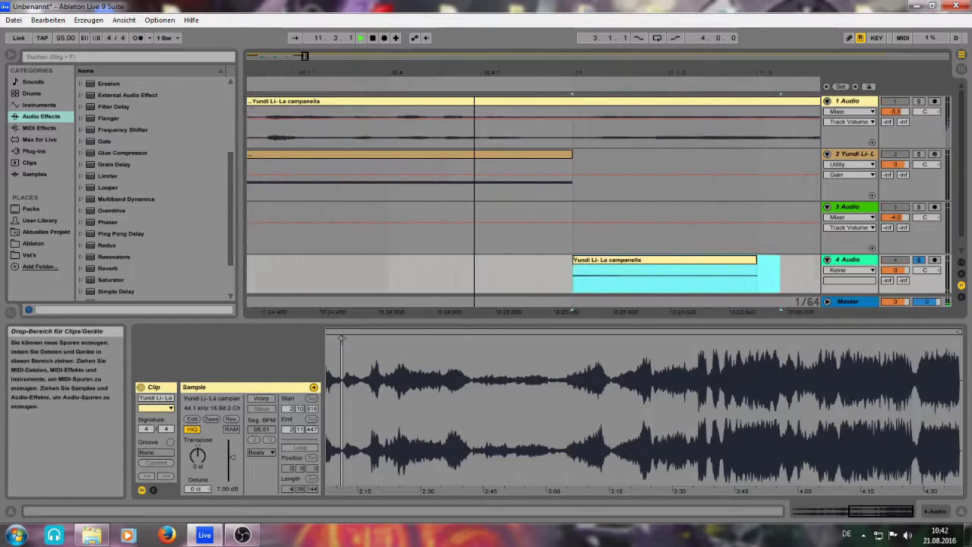
Find the unwanted tail of the fourth track's clip by ear and shorten the clip to end at 11.1.4
{"action": "left_click", "coordinate": [532, 278]}
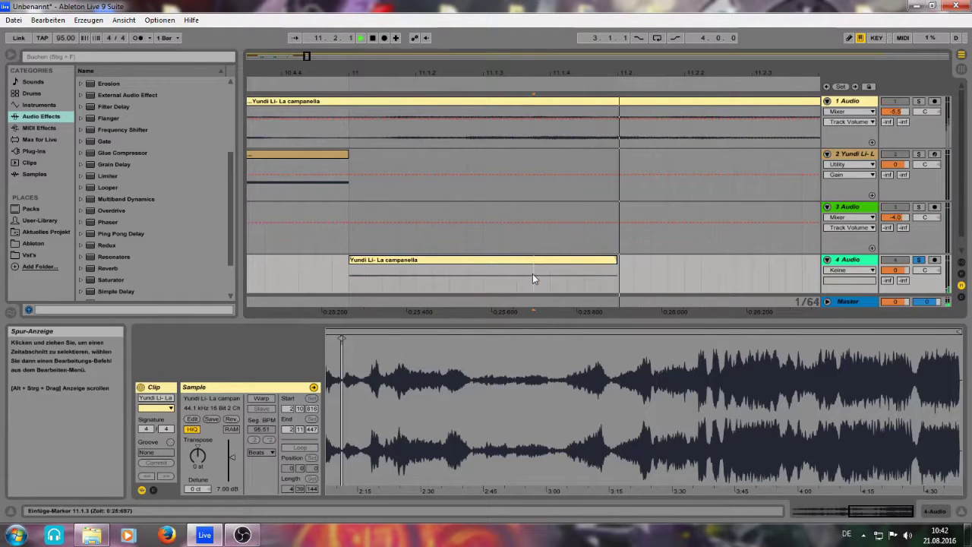
{"action": "key", "text": "space"}
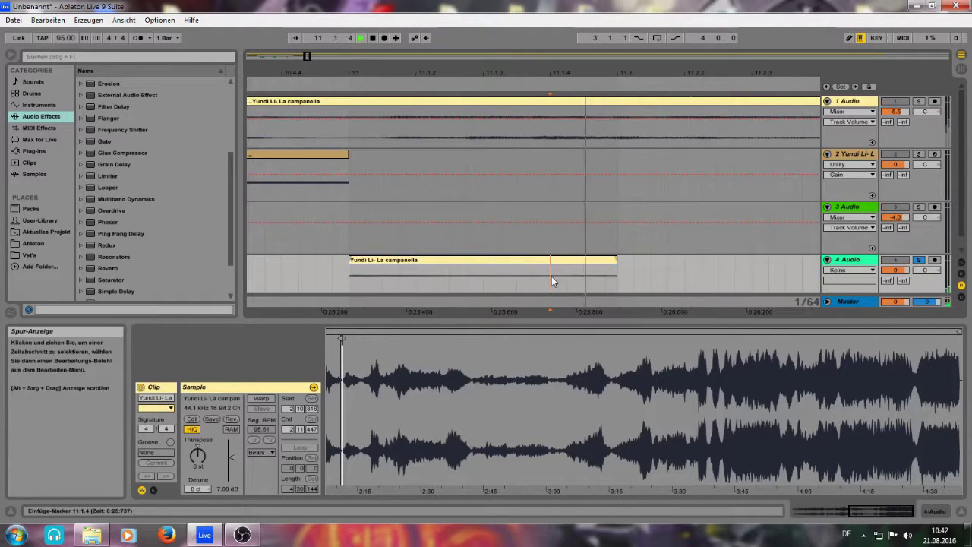
{"action": "left_click_drag", "start_coordinate": [552, 281], "coordinate": [630, 282]}
{"action": "key", "text": "End"}
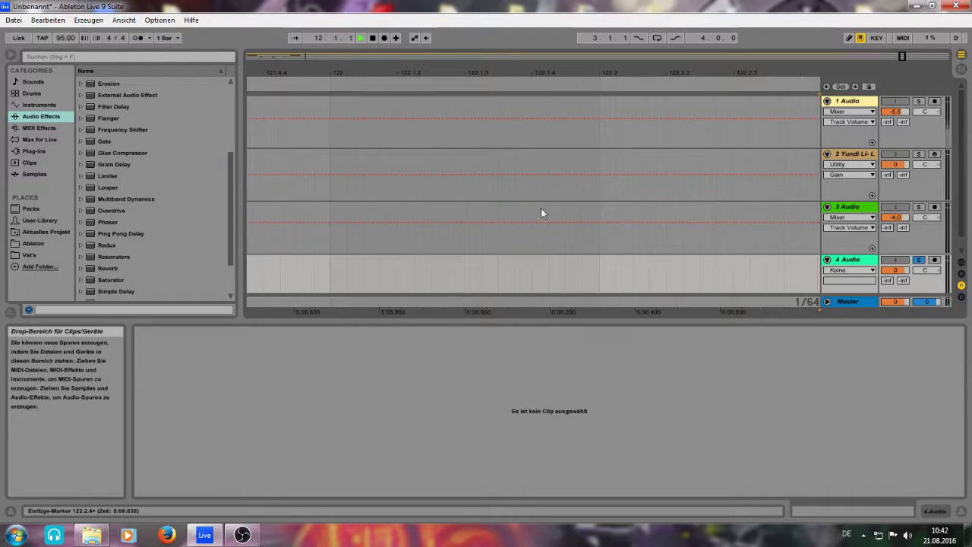
{"action": "left_click_drag", "start_coordinate": [902, 57], "coordinate": [301, 188]}
{"action": "left_click", "coordinate": [643, 272]}
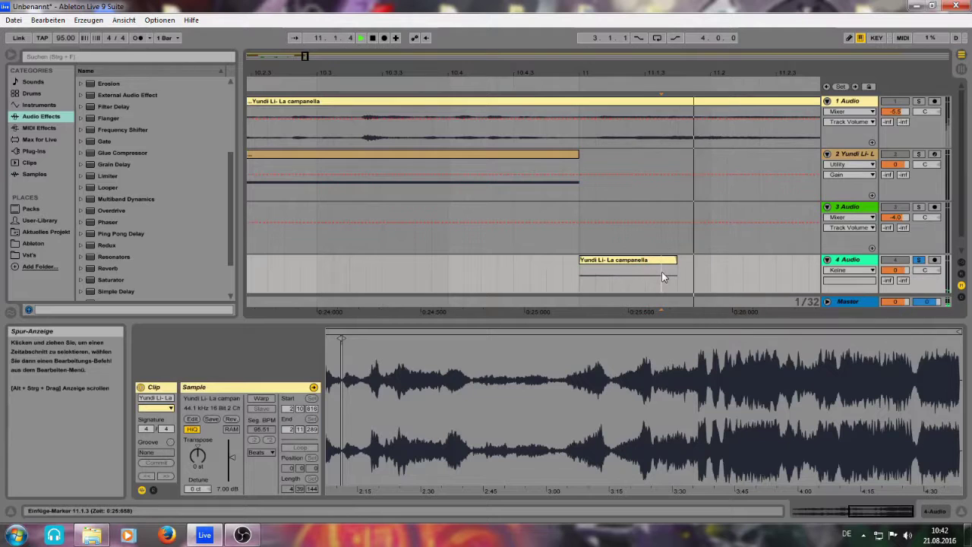
Replay the shortened clip on the soloed fourth track several times to check its start and end
{"action": "key", "text": "space"}
{"action": "key", "text": "space"}
{"action": "key", "text": "space"}
{"action": "key", "text": "space"}
{"action": "left_click", "coordinate": [656, 260]}
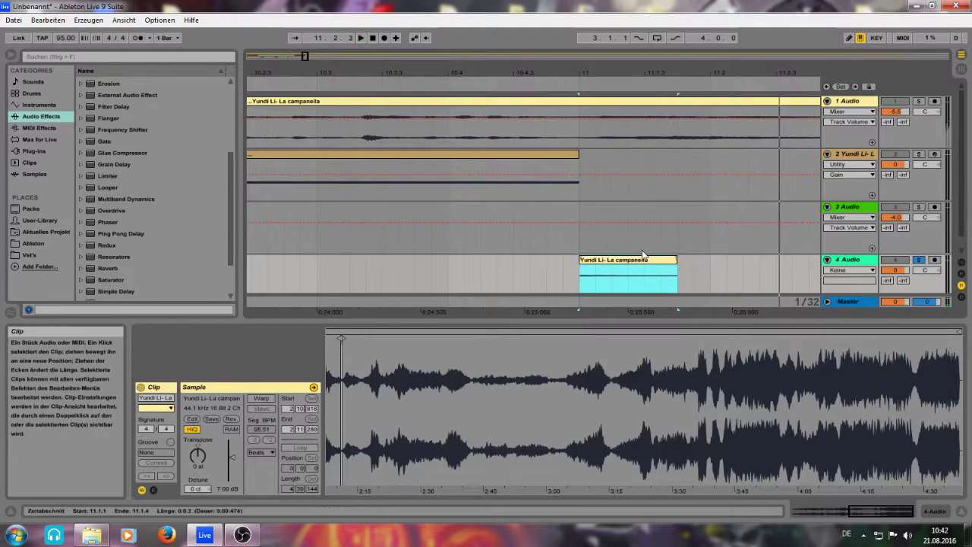
{"action": "key", "text": "space"}
{"action": "key", "text": "space"}
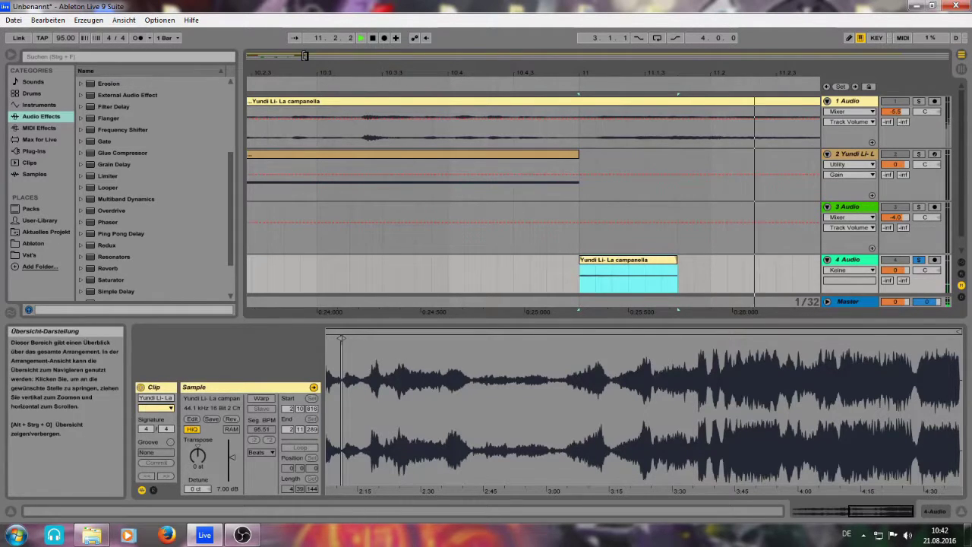
{"action": "mouse_move", "coordinate": [304, 56]}
{"action": "left_mouse_down"}
{"action": "mouse_move", "coordinate": [296, 55]}
{"action": "mouse_move", "coordinate": [316, 54]}
{"action": "mouse_move", "coordinate": [312, 38]}
{"action": "left_mouse_up"}
{"action": "key", "text": "space"}
{"action": "key", "text": "space"}
{"action": "key", "text": "space"}
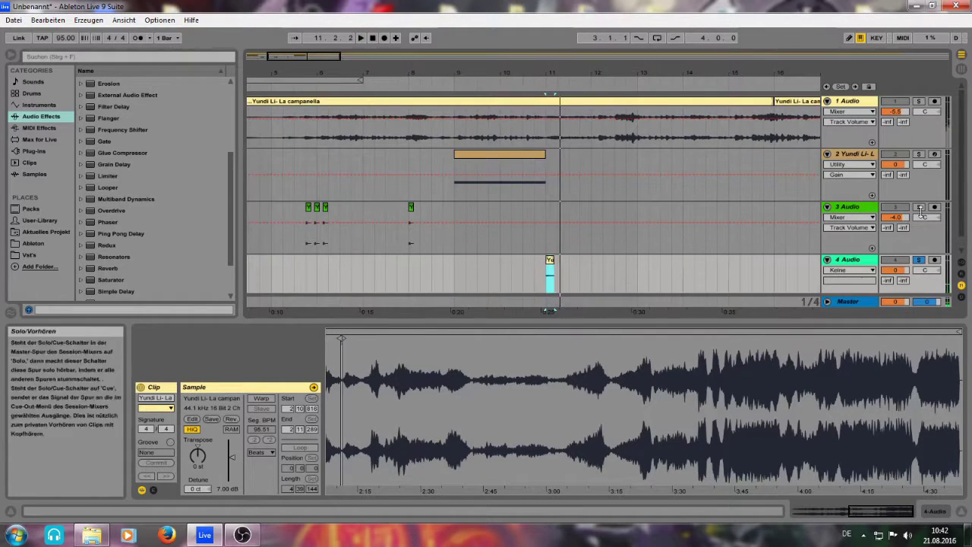
Solo the third track instead of the fourth and play its green clips from 5.4.1
{"action": "left_click", "coordinate": [920, 209]}
{"action": "left_click", "coordinate": [920, 210]}
{"action": "left_click", "coordinate": [307, 208]}
{"action": "key", "text": "space"}
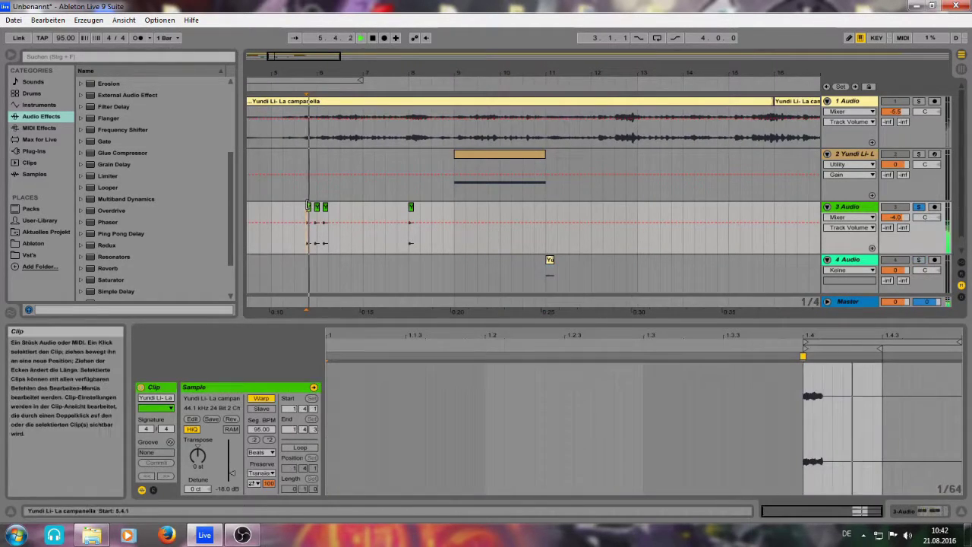
{"action": "left_click_drag", "start_coordinate": [309, 59], "coordinate": [287, 67]}
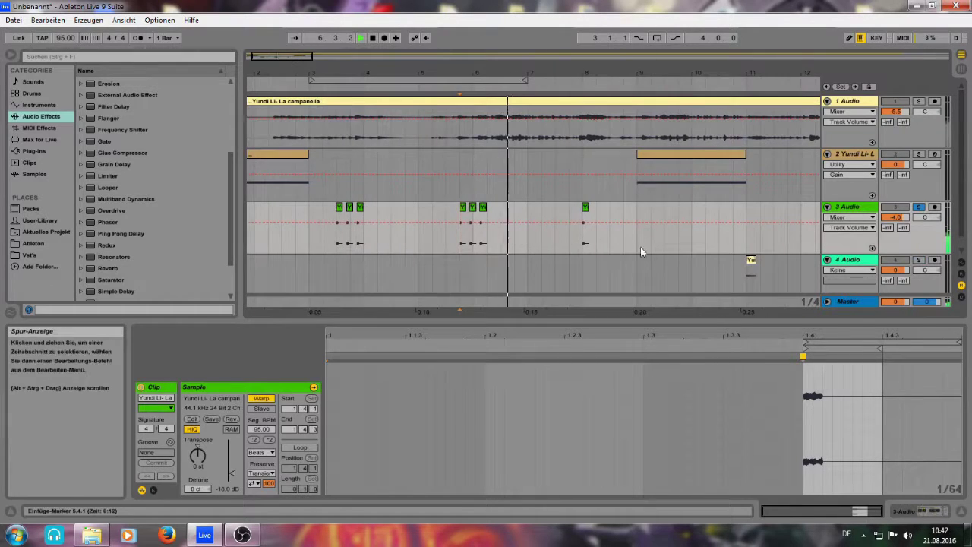
Move the fourth track's clip into bar 7, copy it to 4.4.1, and play from the first green clip
{"action": "left_click_drag", "start_coordinate": [747, 262], "coordinate": [413, 265]}
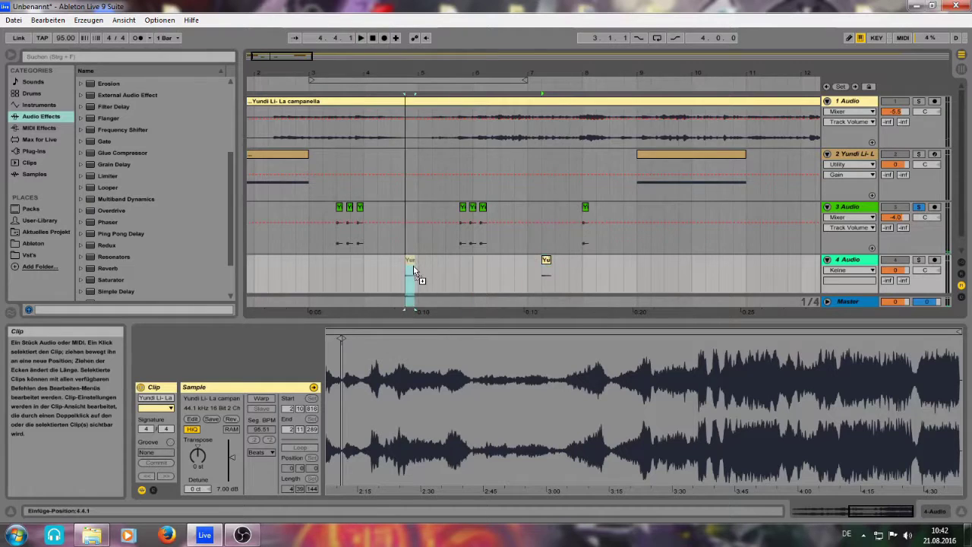
{"action": "left_click", "coordinate": [349, 269]}
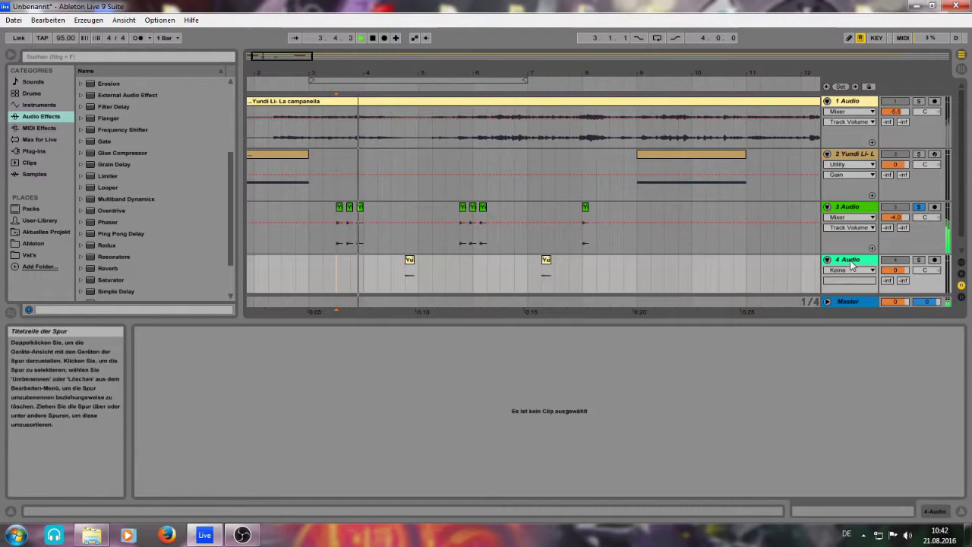
Turn off soloing on the third track and mute the first track
{"action": "left_click", "coordinate": [850, 208]}
{"action": "key", "text": "Tab"}
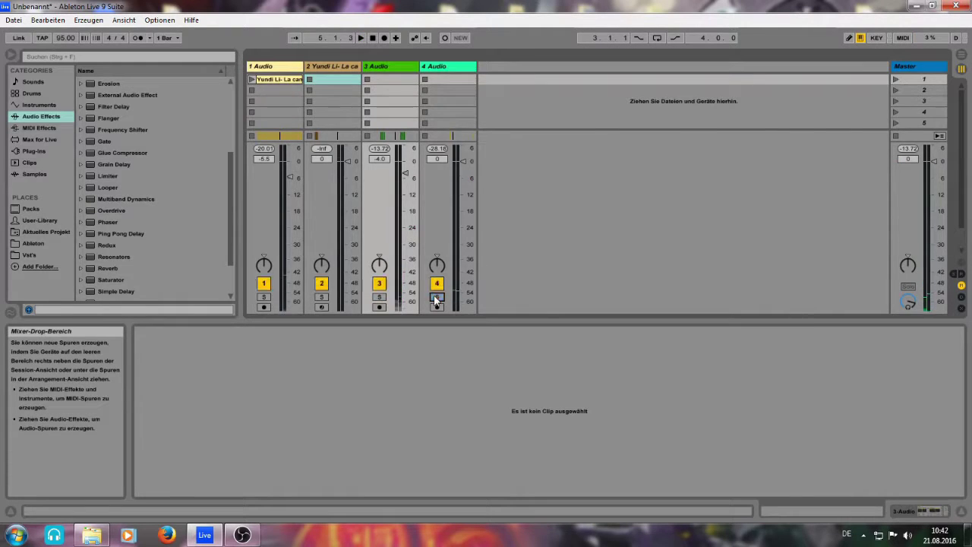
{"action": "key", "text": "Tab"}
{"action": "left_click", "coordinate": [895, 101]}
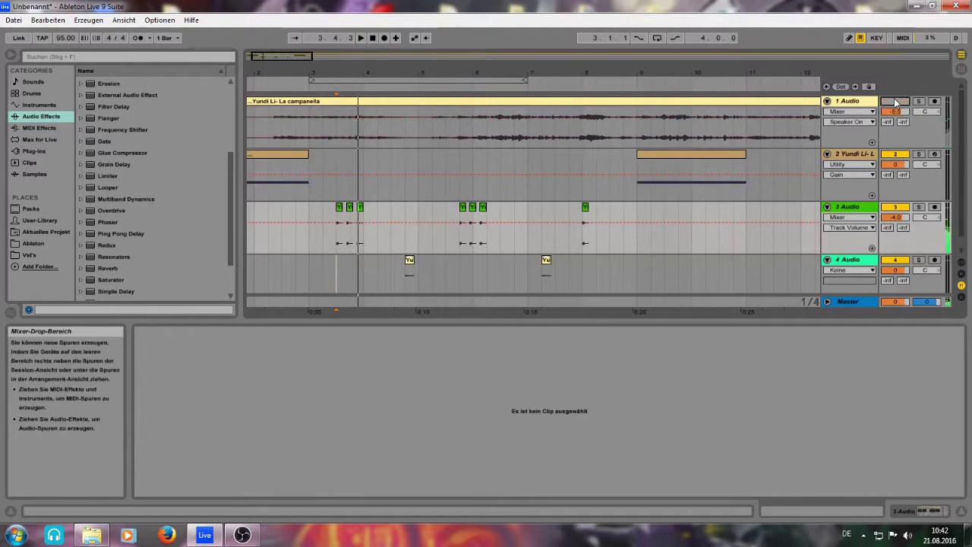
Add a Utility effect to the fourth track and raise its gain
{"action": "key", "text": "Tab"}
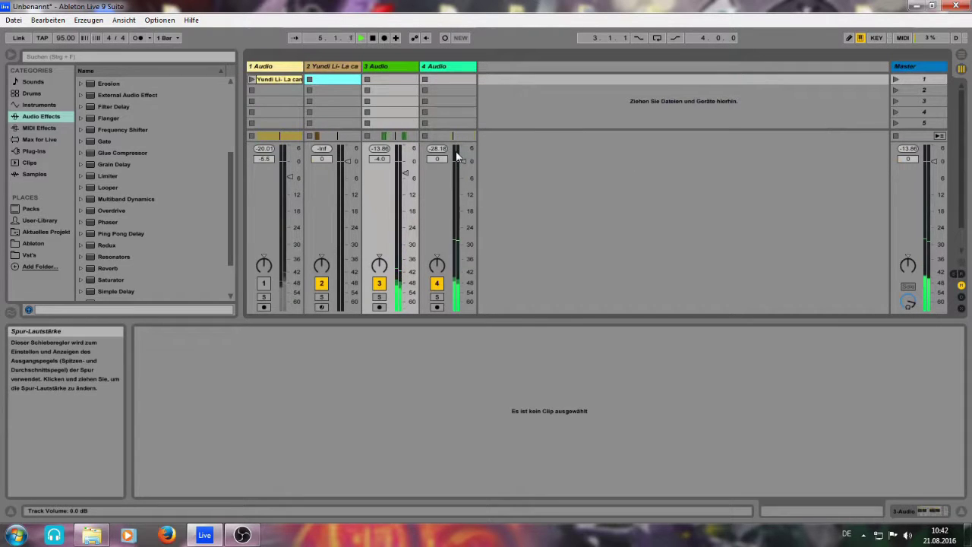
{"action": "left_click", "coordinate": [462, 66]}
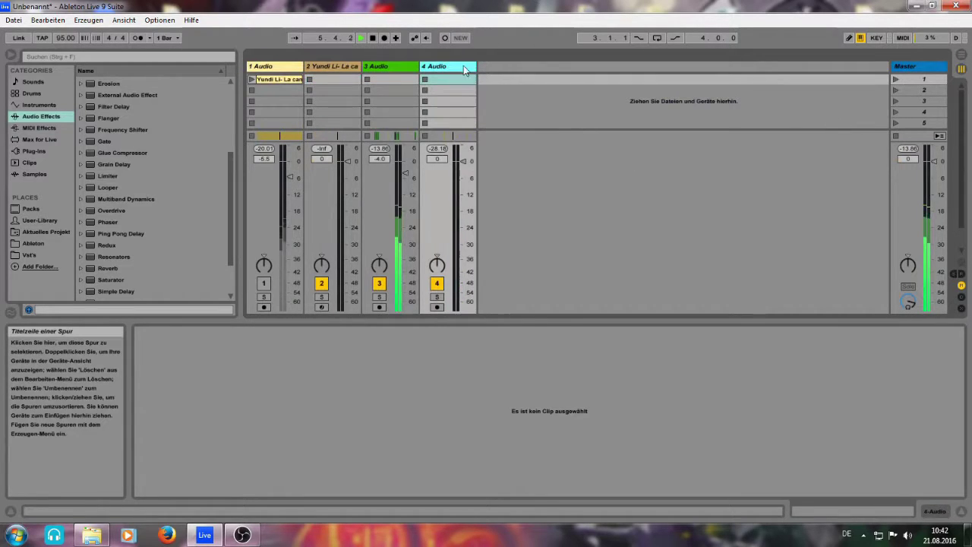
{"action": "scroll", "coordinate": [116, 275], "scroll_direction": "down", "scroll_amount": 2}
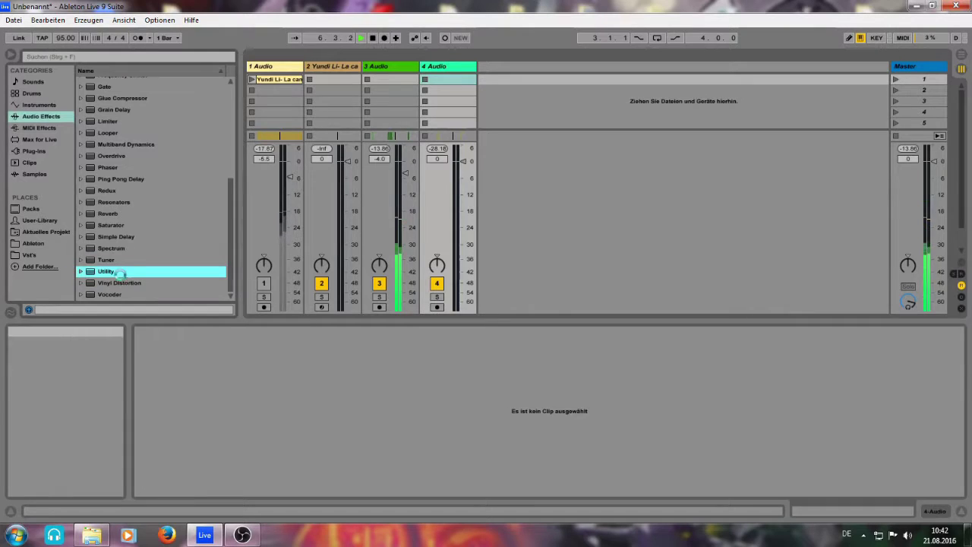
{"action": "double_click", "coordinate": [122, 272]}
{"action": "left_click", "coordinate": [162, 435]}
{"action": "type", "text": "6.00 dB"}
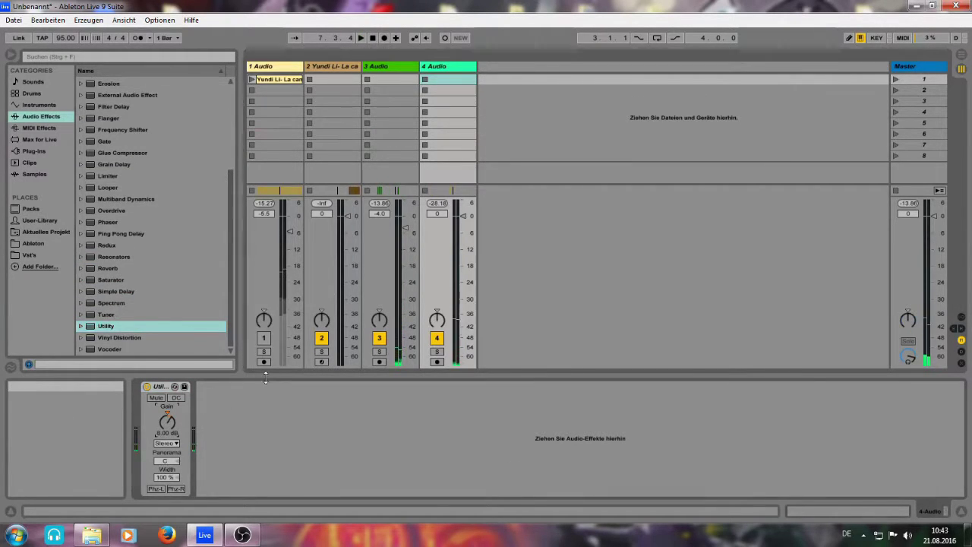
{"action": "key", "text": "Tab"}
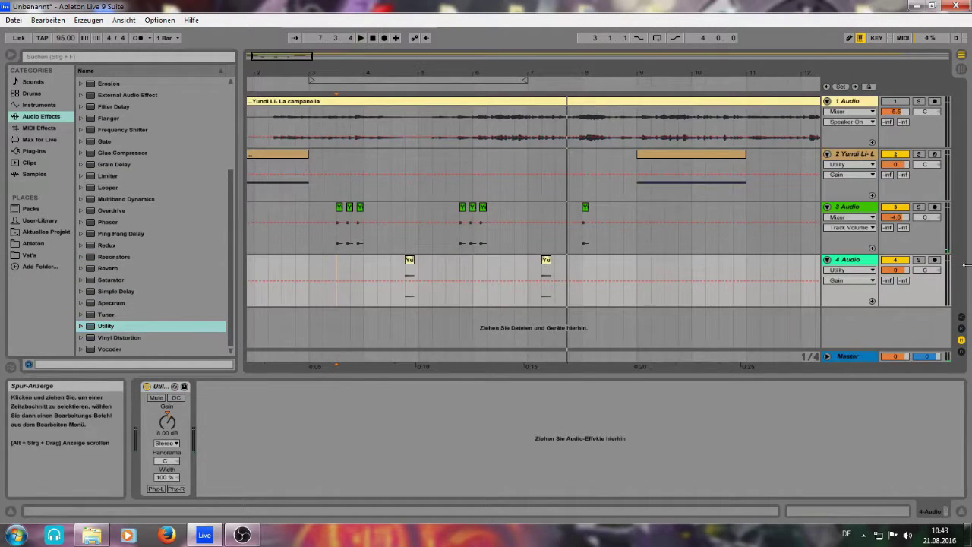
Colour the fourth track and both of its clips olive
{"action": "right_click", "coordinate": [846, 260]}
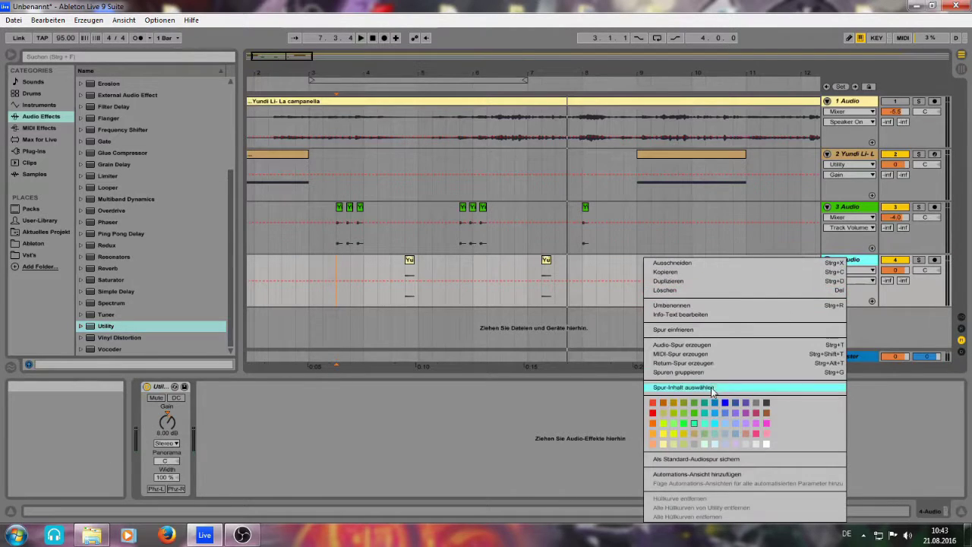
{"action": "left_click", "coordinate": [685, 403]}
{"action": "left_click_drag", "start_coordinate": [609, 302], "coordinate": [351, 274]}
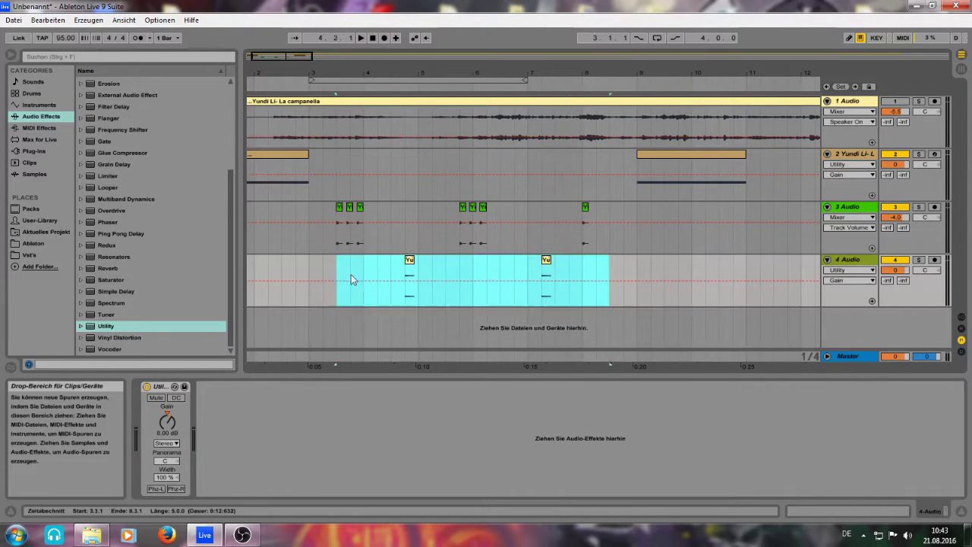
{"action": "right_click", "coordinate": [410, 262]}
{"action": "left_click", "coordinate": [447, 408]}
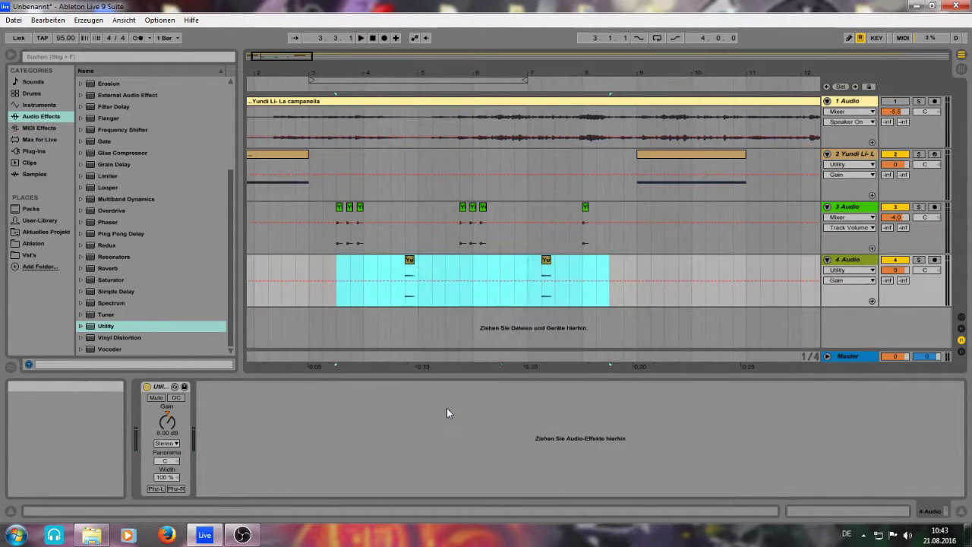
Copy the third track's Reverb onto the fourth track after the Utility and set its Dry/Wet to 70 %
{"action": "key", "text": "Tab"}
{"action": "left_click", "coordinate": [542, 123]}
{"action": "key", "text": "space"}
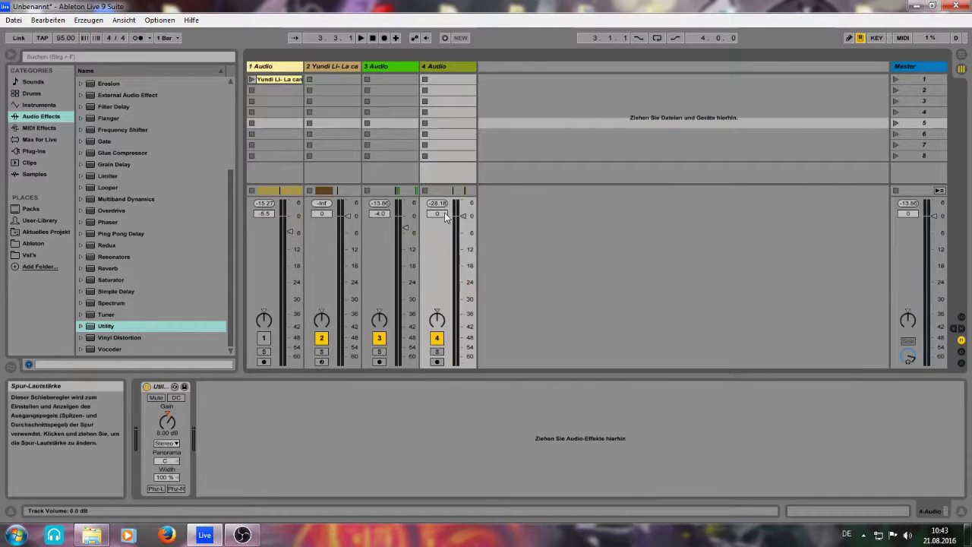
{"action": "left_click", "coordinate": [408, 123]}
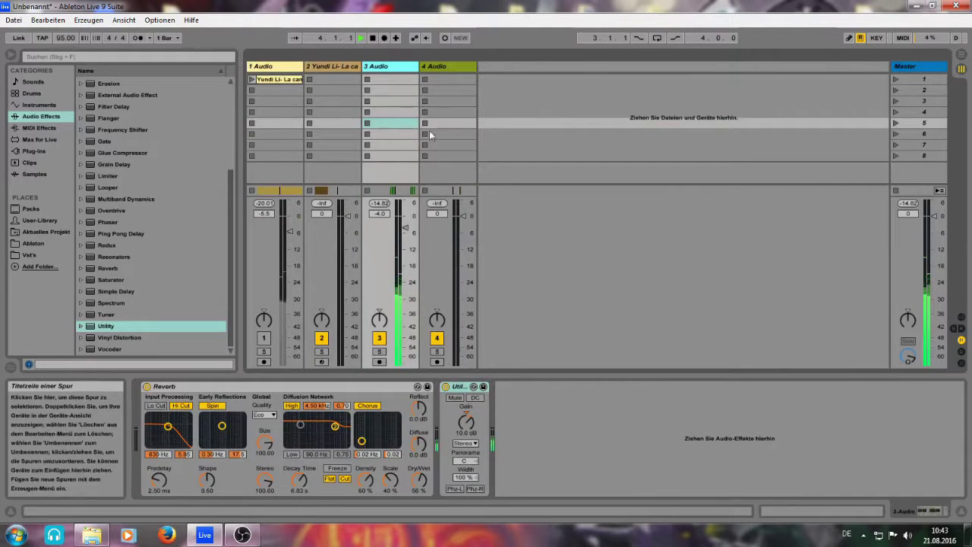
{"action": "left_click", "coordinate": [375, 388]}
{"action": "left_click_drag", "start_coordinate": [352, 387], "coordinate": [429, 66]}
{"action": "key", "text": "Tab"}
{"action": "left_click_drag", "start_coordinate": [474, 480], "coordinate": [475, 463]}
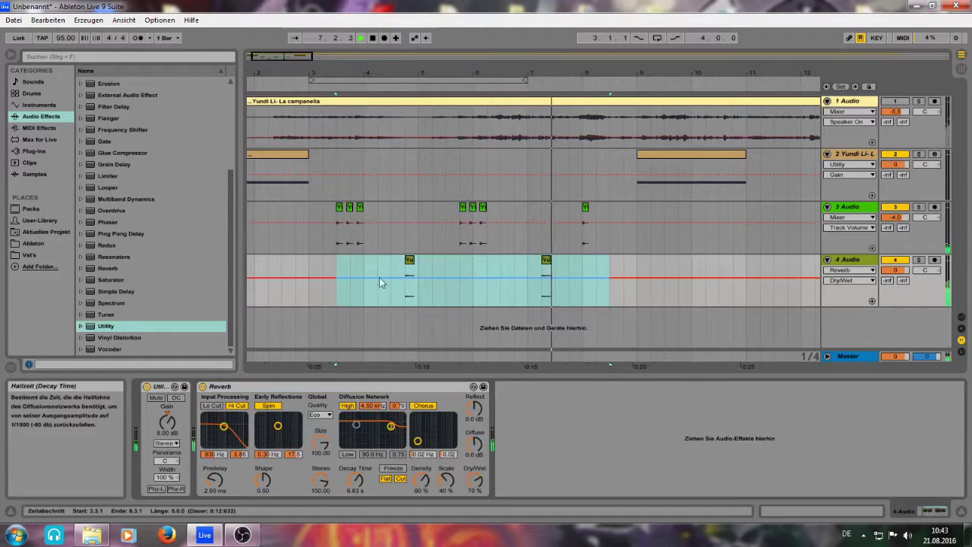
Restart playback from the beginning of the arrangement and fold the second, third and fourth tracks
{"action": "left_click_drag", "start_coordinate": [282, 58], "coordinate": [351, 53]}
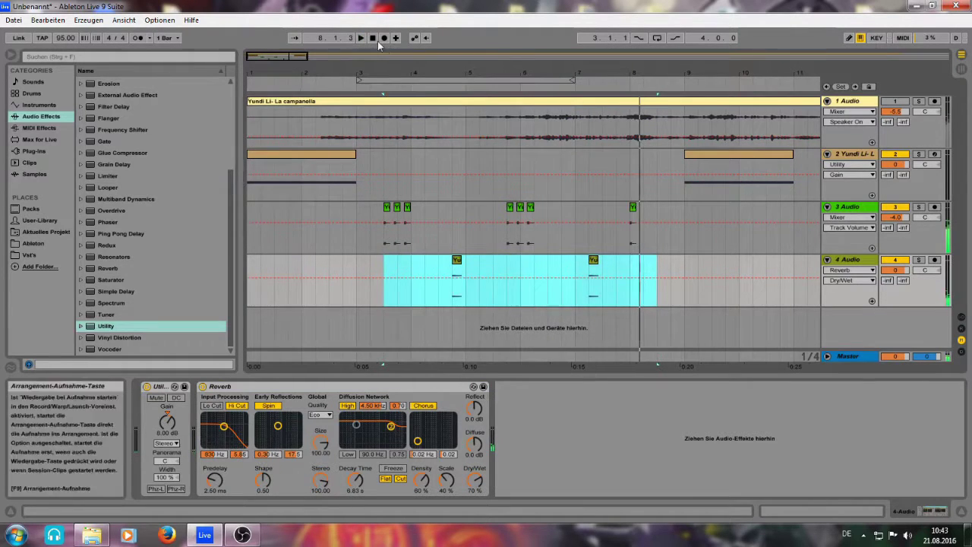
{"action": "left_click", "coordinate": [372, 37]}
{"action": "left_click", "coordinate": [372, 38]}
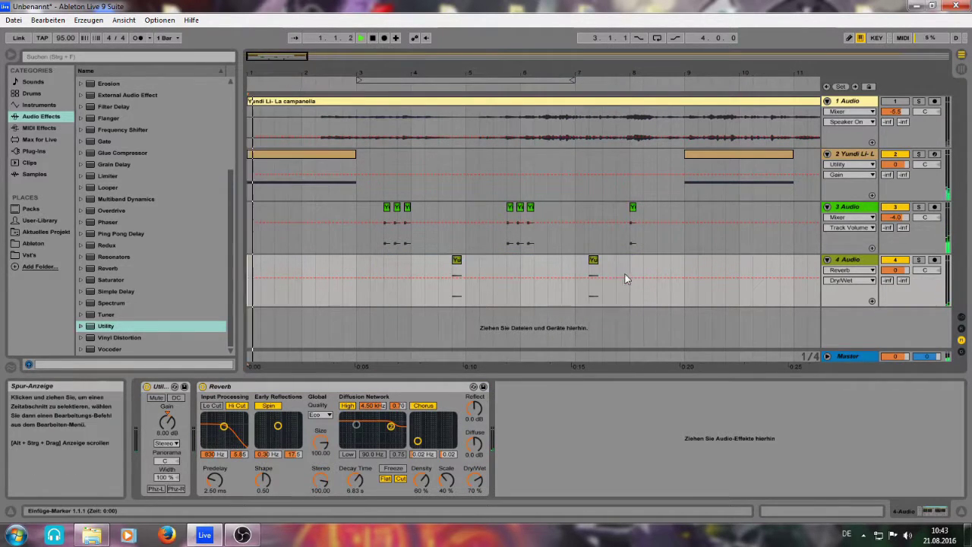
{"action": "left_click", "coordinate": [827, 259]}
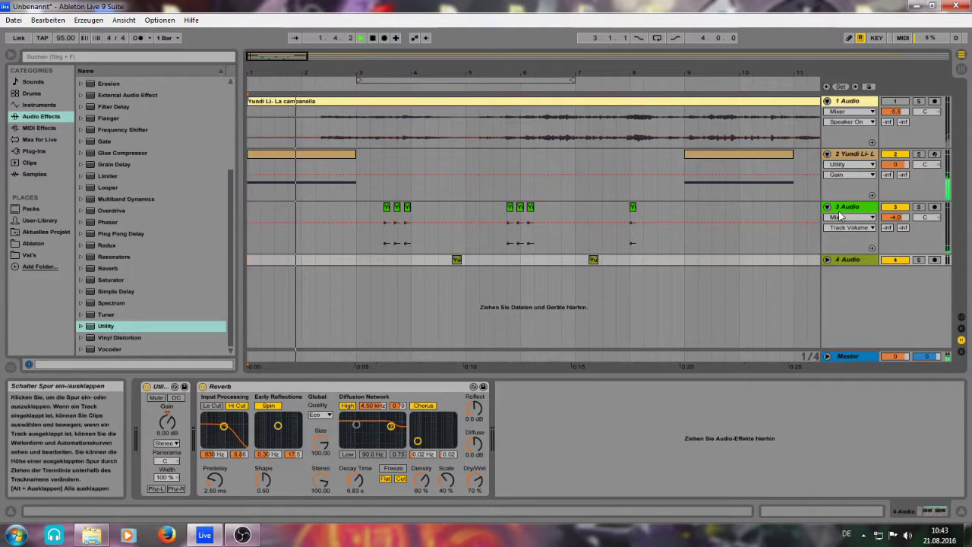
{"action": "left_click", "coordinate": [827, 206]}
{"action": "left_click", "coordinate": [827, 154]}
Create a new MIDI track below the fourth track and load a Sampler on it
{"action": "right_click", "coordinate": [834, 203]}
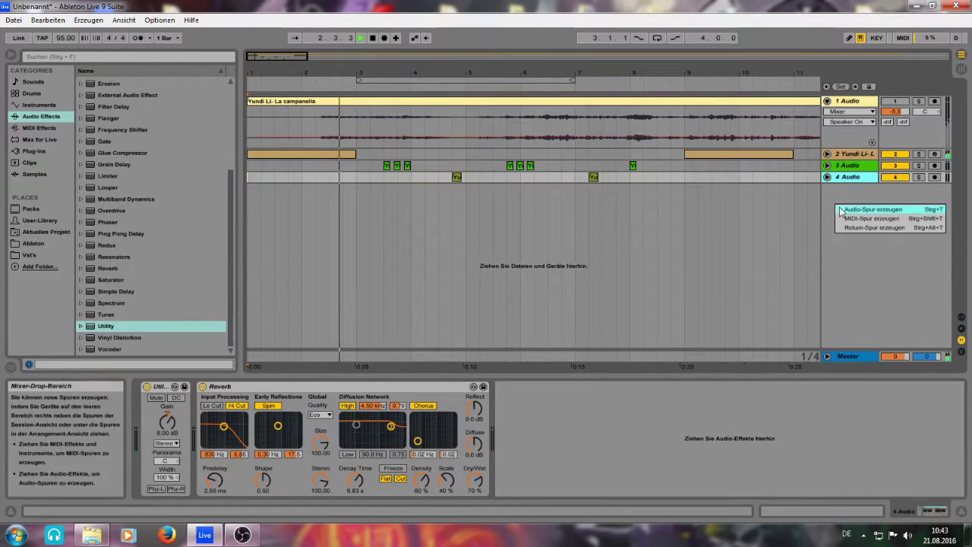
{"action": "left_click", "coordinate": [850, 219]}
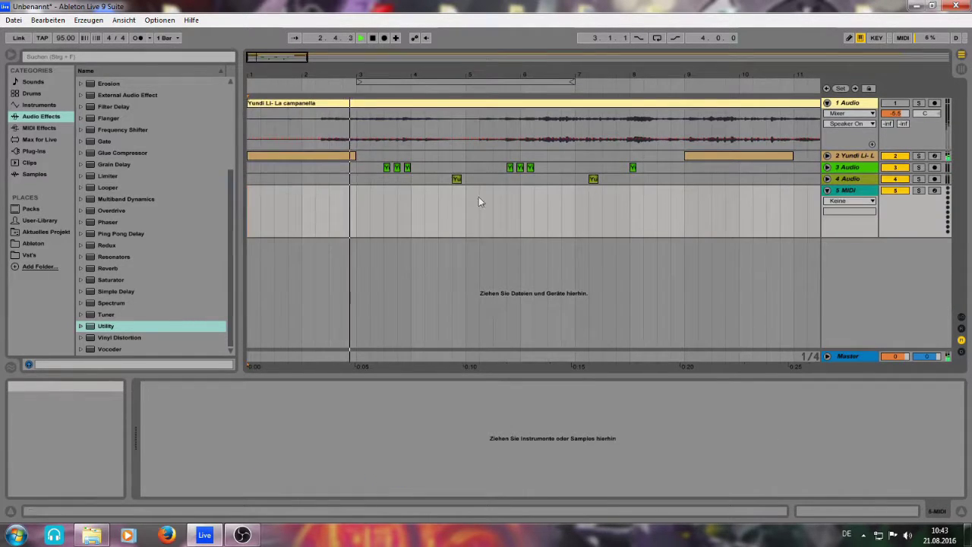
{"action": "left_click", "coordinate": [42, 105]}
{"action": "double_click", "coordinate": [122, 174]}
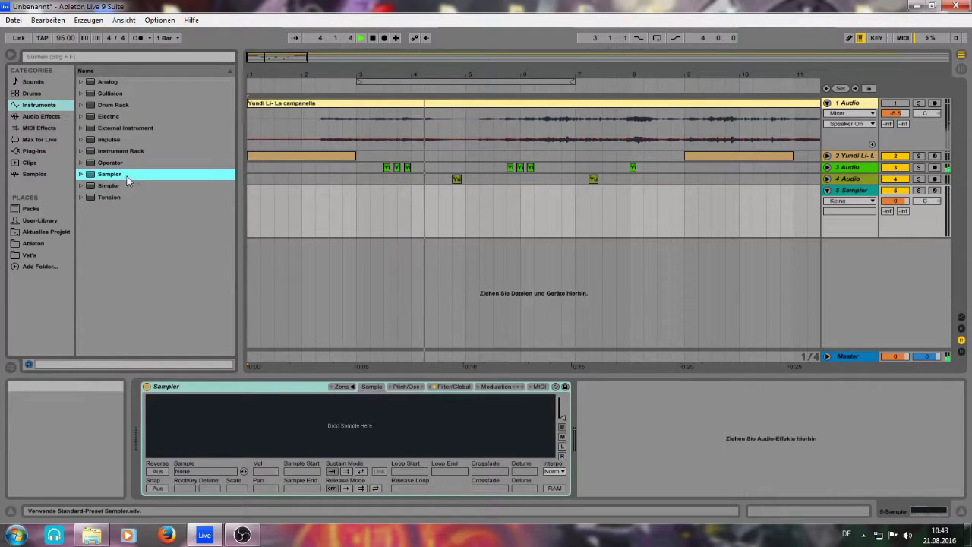
Lower the third track's volume to -9.0 dB and the second track's volume to -1.0 dB
{"action": "key", "text": "Tab"}
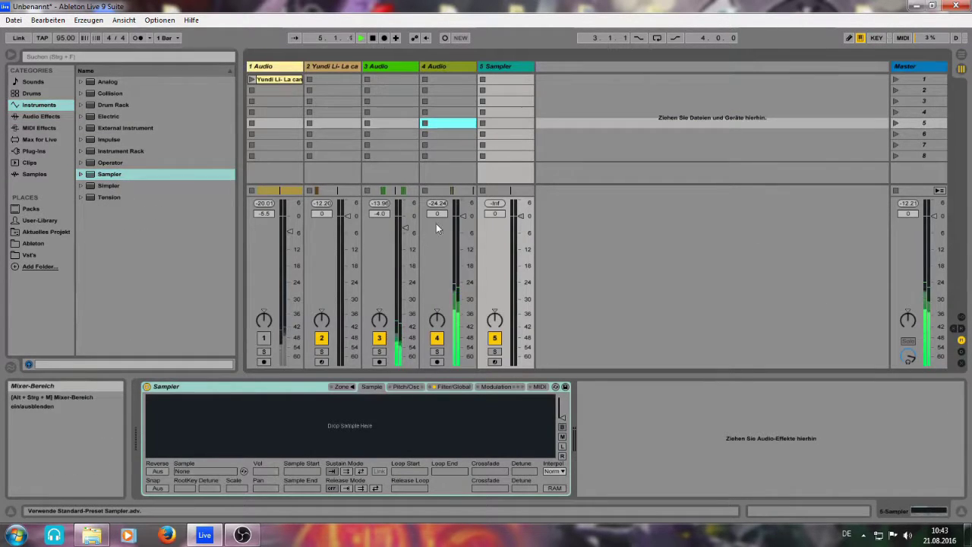
{"action": "left_click_drag", "start_coordinate": [405, 227], "coordinate": [382, 221]}
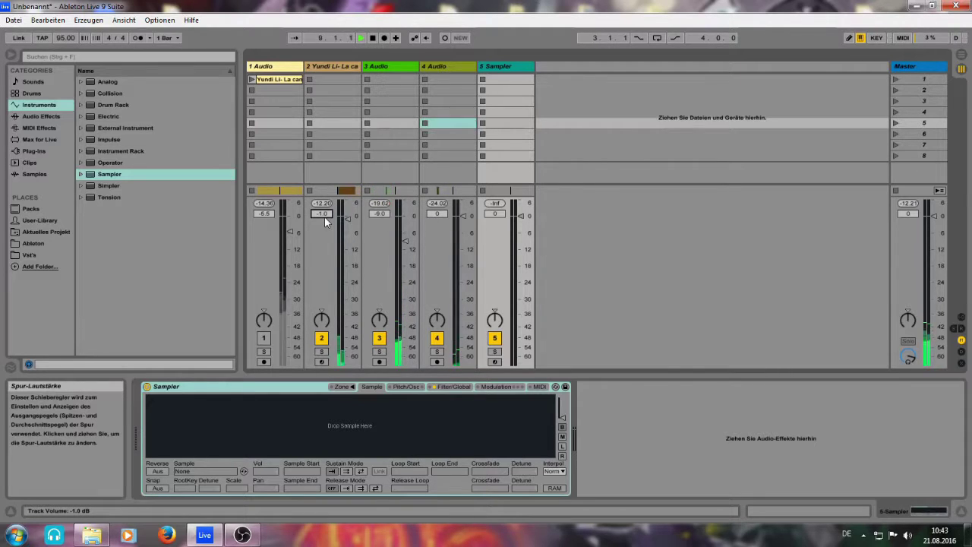
{"action": "left_click", "coordinate": [517, 67]}
Unmute the first track and audition the end of La campanella around bars 107 to 109
{"action": "key", "text": "Tab"}
{"action": "mouse_move", "coordinate": [281, 58]}
{"action": "left_mouse_down"}
{"action": "mouse_move", "coordinate": [293, 30]}
{"action": "mouse_move", "coordinate": [713, 34]}
{"action": "mouse_move", "coordinate": [832, 46]}
{"action": "mouse_move", "coordinate": [817, 54]}
{"action": "left_mouse_up"}
{"action": "left_click", "coordinate": [715, 124]}
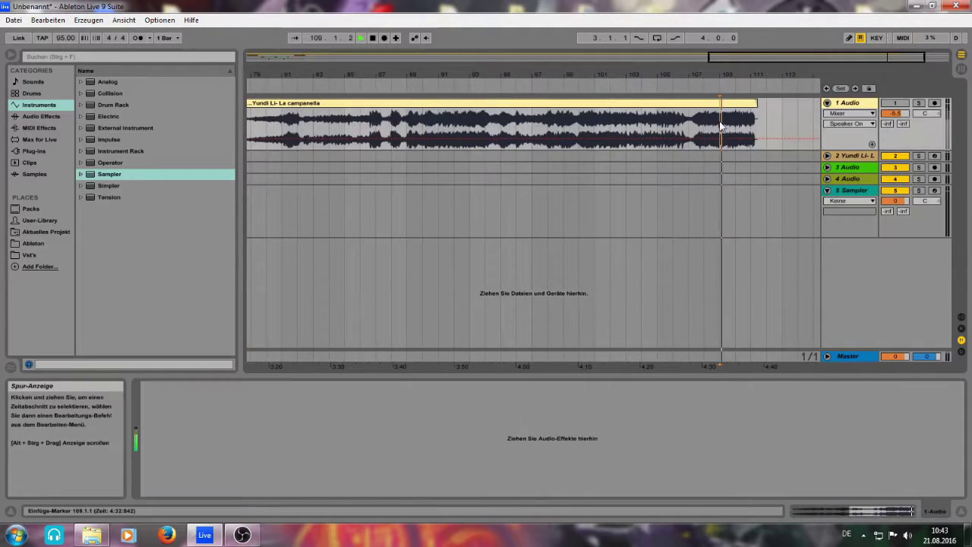
{"action": "key", "text": "space"}
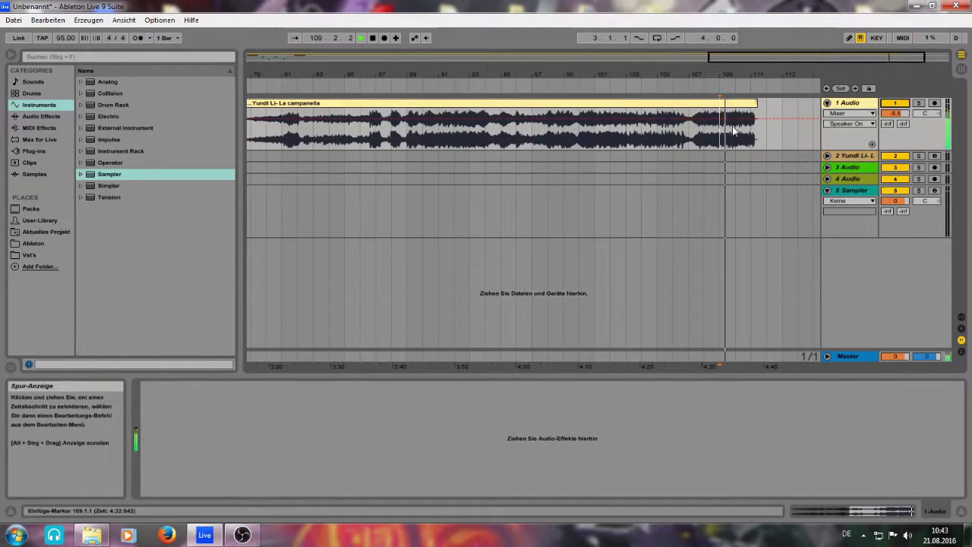
{"action": "key", "text": "space"}
{"action": "left_click", "coordinate": [691, 132]}
{"action": "key", "text": "space"}
{"action": "key", "text": "space"}
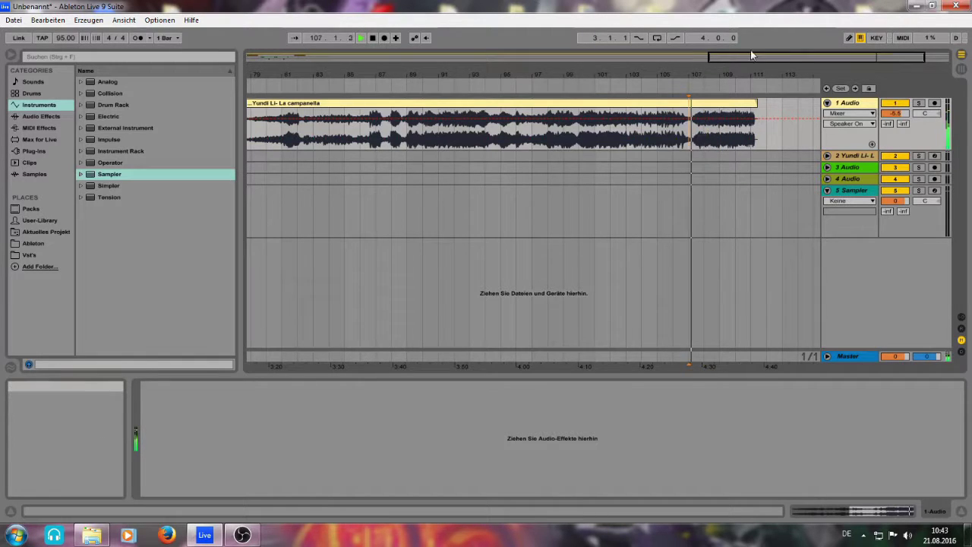
{"action": "mouse_move", "coordinate": [765, 56]}
{"action": "left_mouse_down"}
{"action": "mouse_move", "coordinate": [767, 72]}
{"action": "mouse_move", "coordinate": [835, 88]}
{"action": "mouse_move", "coordinate": [835, 102]}
{"action": "left_mouse_up"}
{"action": "key", "text": "space"}
{"action": "key", "text": "space"}
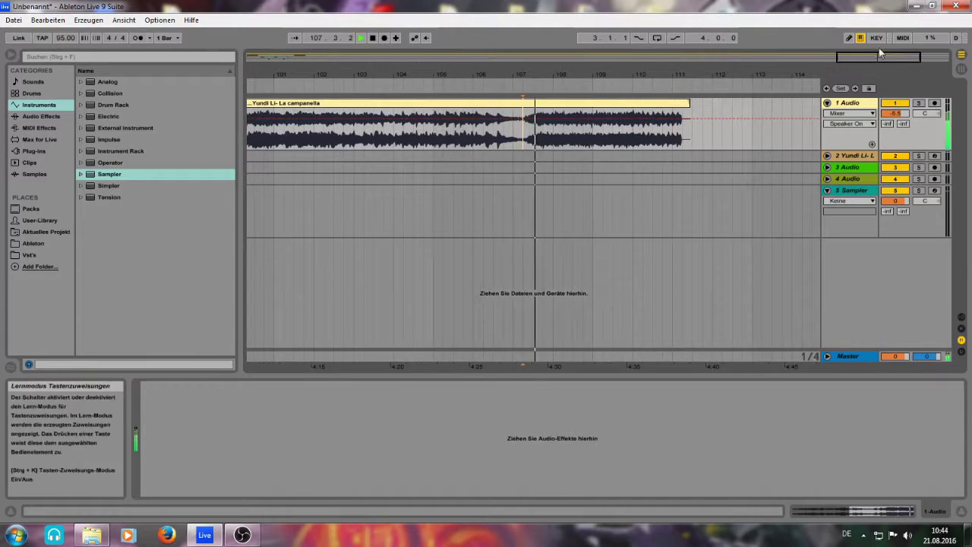
Split the passage from 107.2.1 to 109.1.1 out of the first track's clip and load it into the fifth track's Sampler
{"action": "left_click_drag", "start_coordinate": [866, 55], "coordinate": [866, 70]}
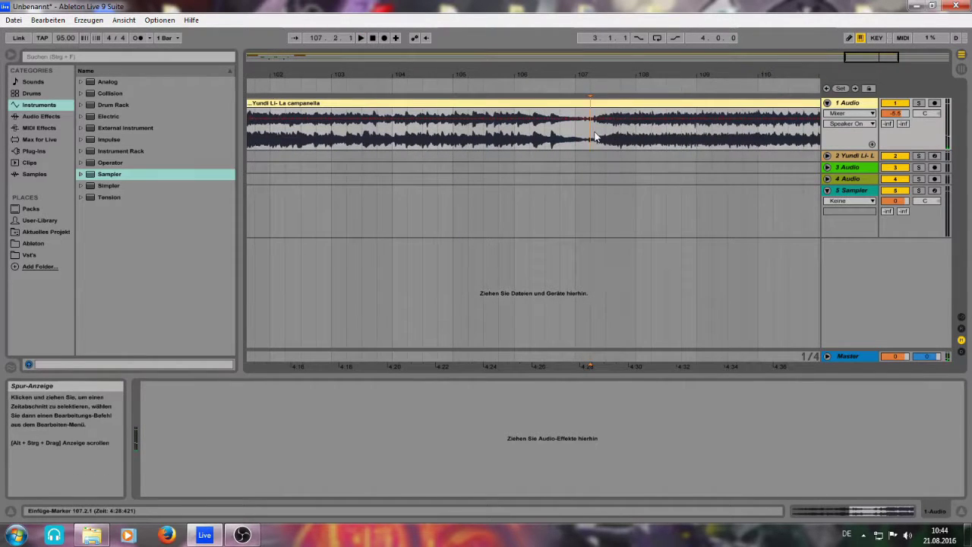
{"action": "left_click_drag", "start_coordinate": [596, 137], "coordinate": [695, 133]}
{"action": "key", "text": "ctrl+e"}
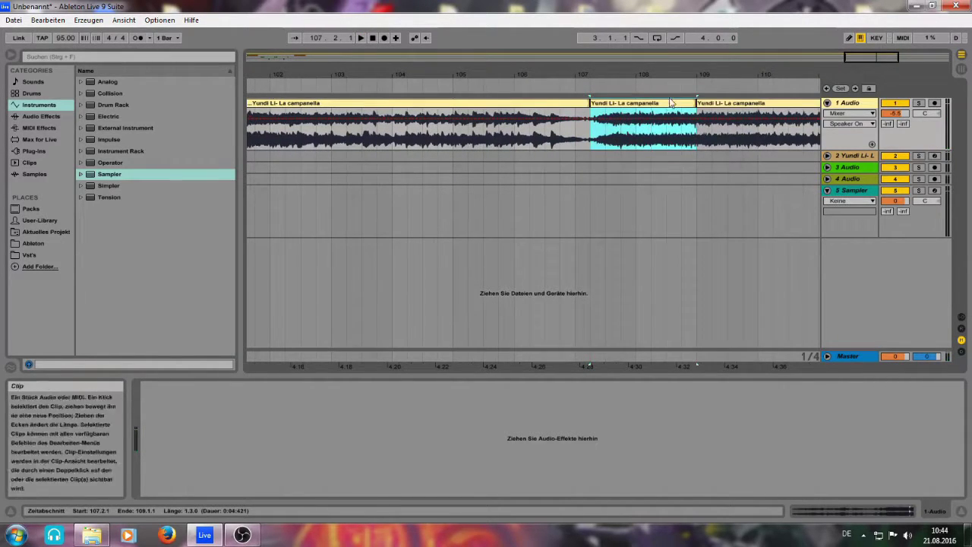
{"action": "left_click", "coordinate": [852, 191]}
{"action": "left_click_drag", "start_coordinate": [660, 106], "coordinate": [390, 434]}
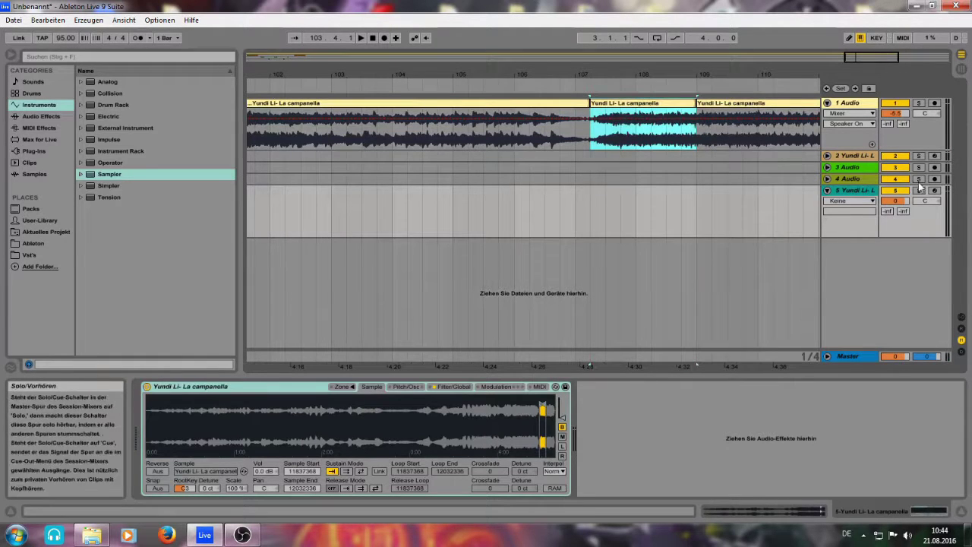
Mute the first track and arm the fifth track to play the excerpt loaded in the Sampler
{"action": "left_click", "coordinate": [898, 104]}
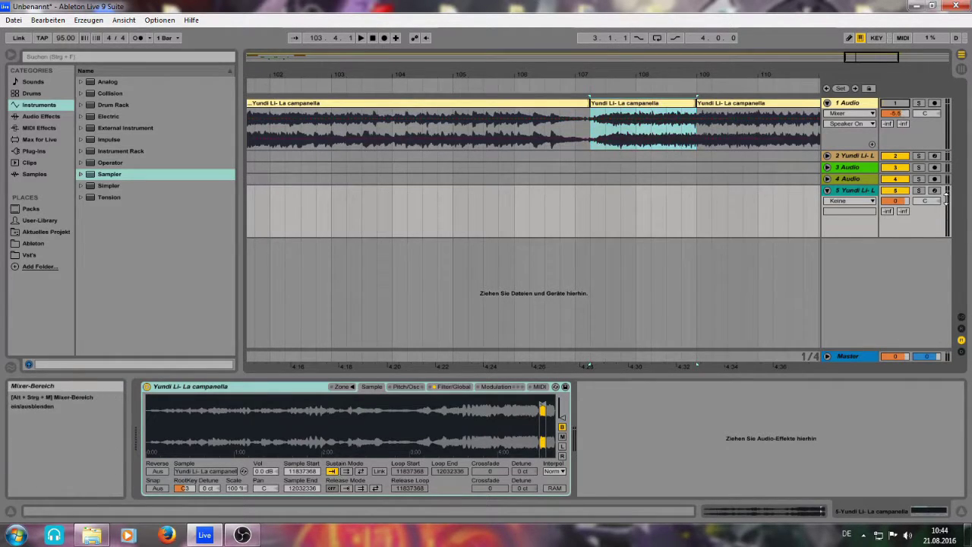
{"action": "left_click", "coordinate": [936, 191]}
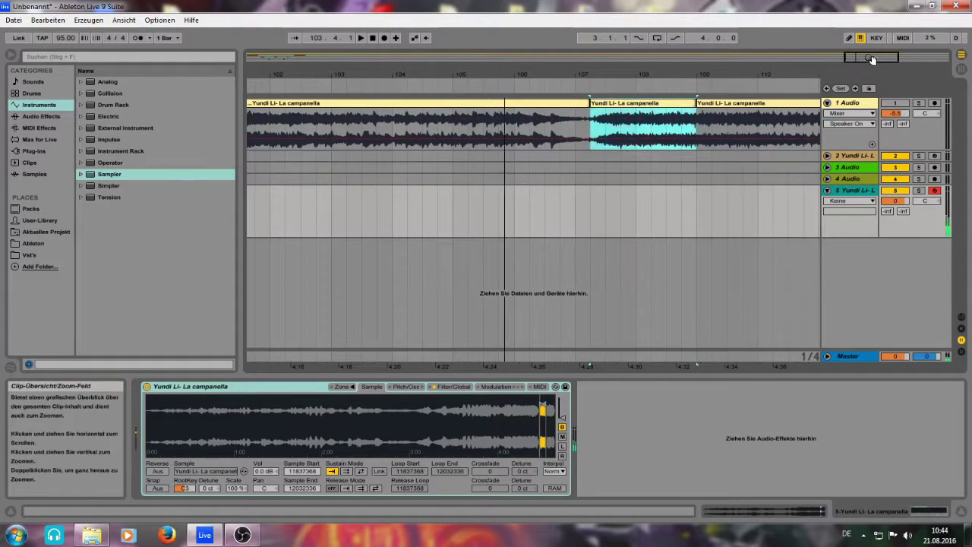
{"action": "left_click_drag", "start_coordinate": [873, 58], "coordinate": [705, 58]}
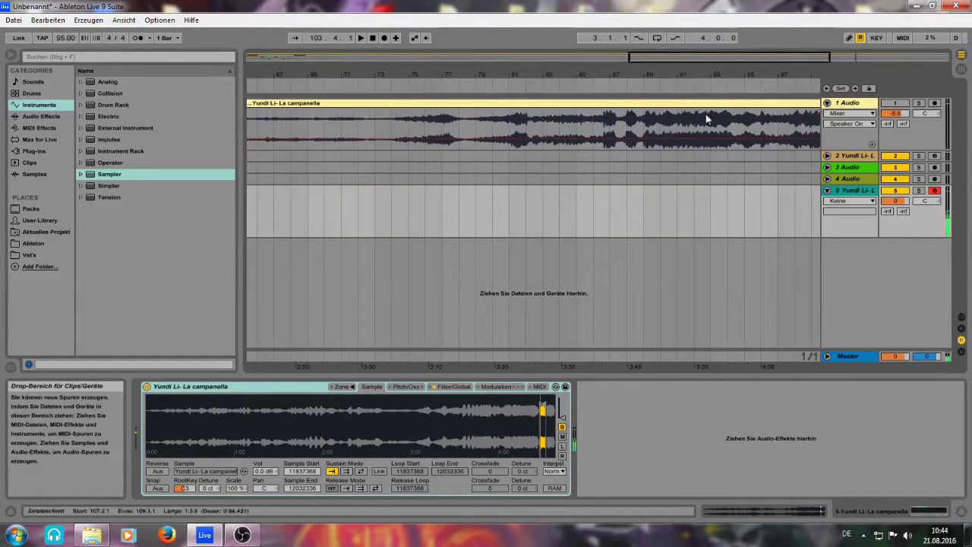
Switch the Sampler's sustain mode to forward looping and link the sample start to the loop start
{"action": "left_click_drag", "start_coordinate": [548, 422], "coordinate": [543, 478]}
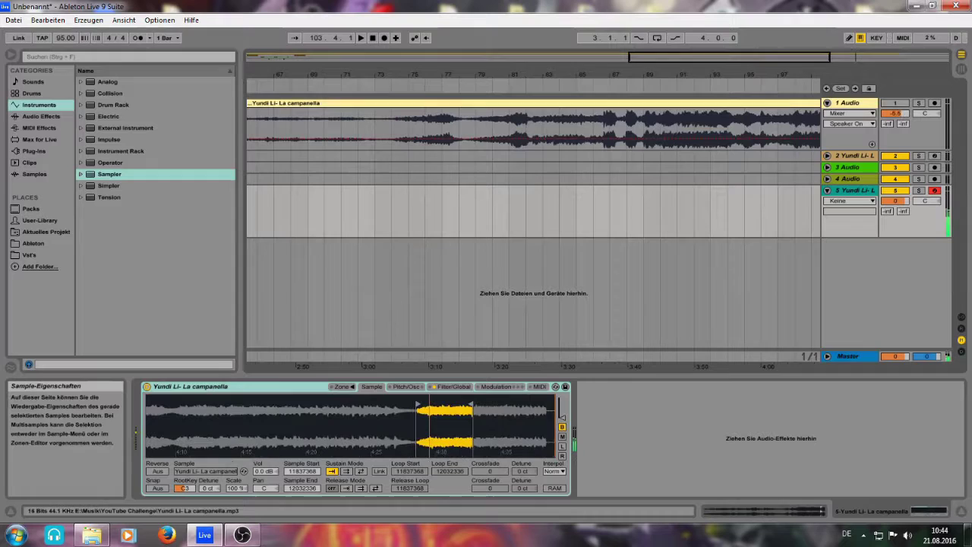
{"action": "left_click", "coordinate": [345, 471]}
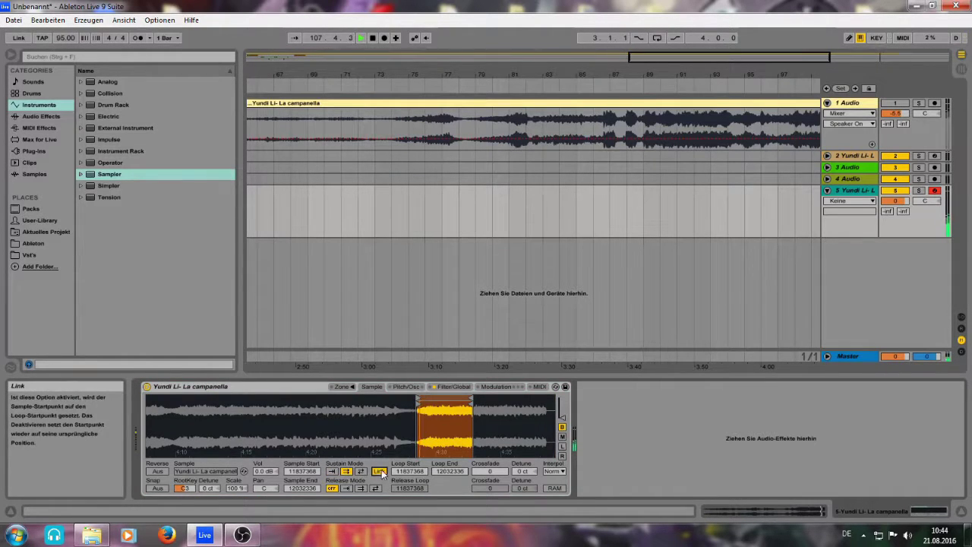
{"action": "left_click_drag", "start_coordinate": [445, 415], "coordinate": [444, 442]}
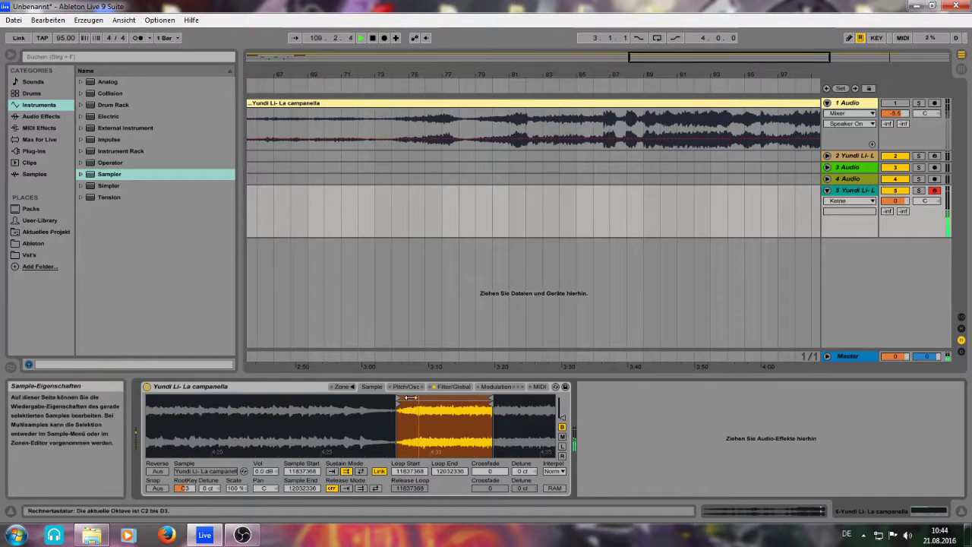
Set the fifth track's Sampler volume envelope to an attack of 6.37 s and a release of 4.55 s
{"action": "left_click", "coordinate": [453, 386]}
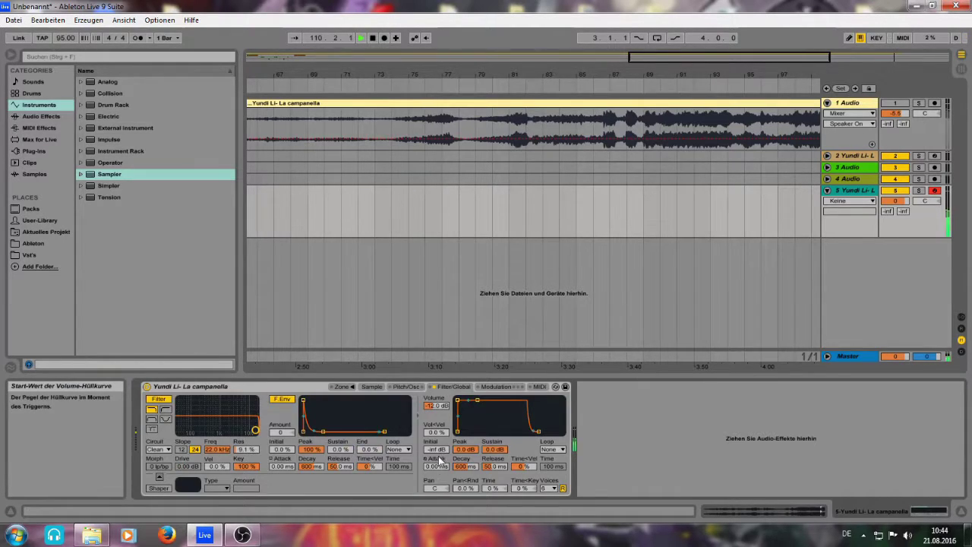
{"action": "left_click_drag", "start_coordinate": [437, 465], "coordinate": [437, 429]}
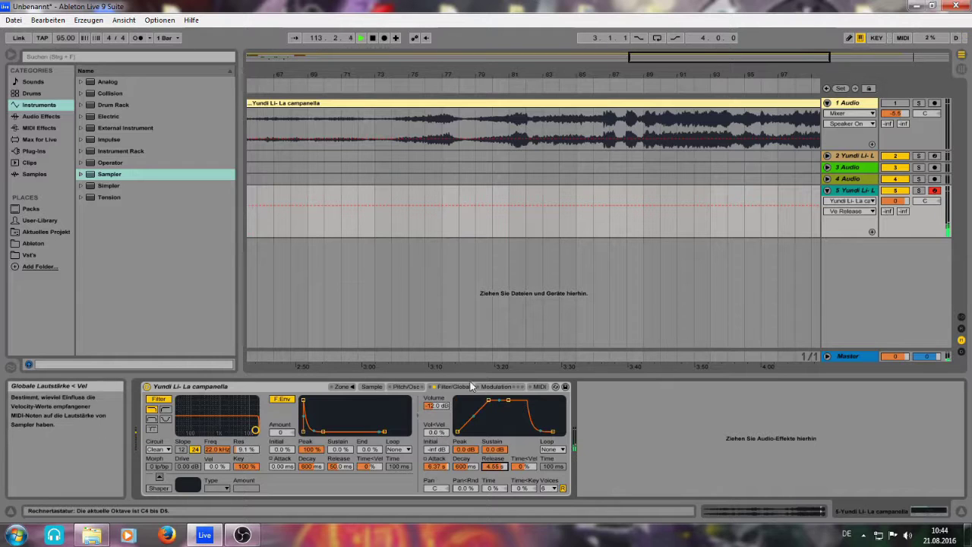
{"action": "left_click", "coordinate": [492, 388]}
Turn on Snap for the Sampler's sample and set the sustain-loop crossfade to 9808
{"action": "left_click", "coordinate": [374, 387]}
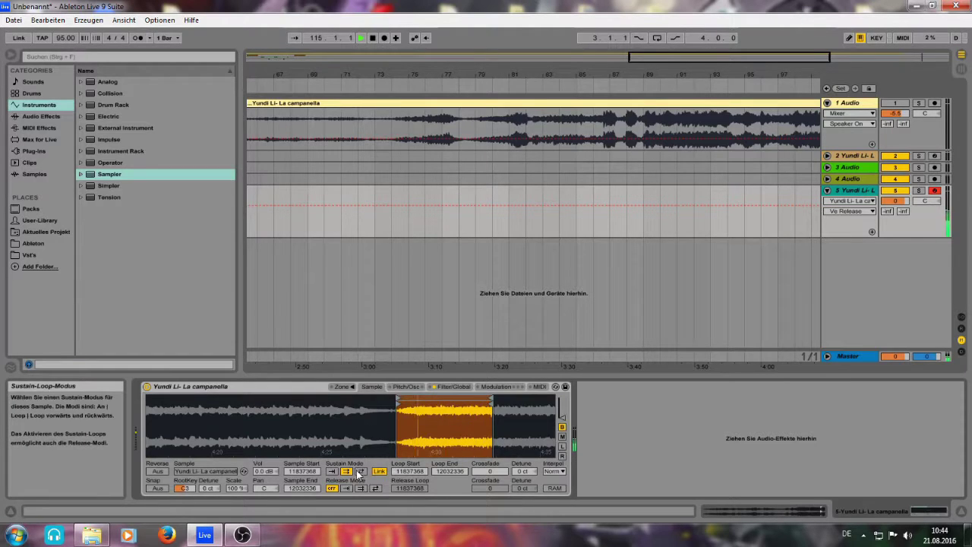
{"action": "left_click", "coordinate": [156, 488]}
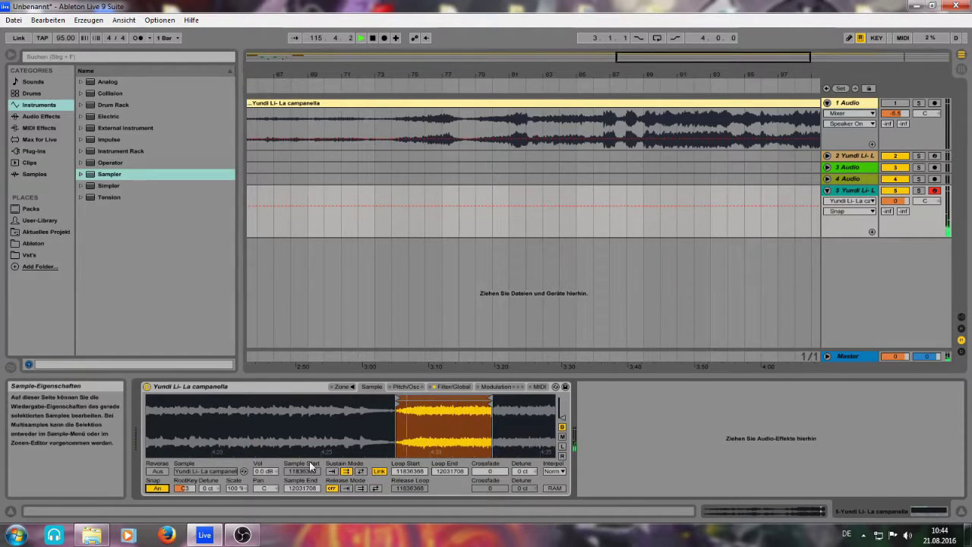
{"action": "left_click_drag", "start_coordinate": [490, 472], "coordinate": [490, 448]}
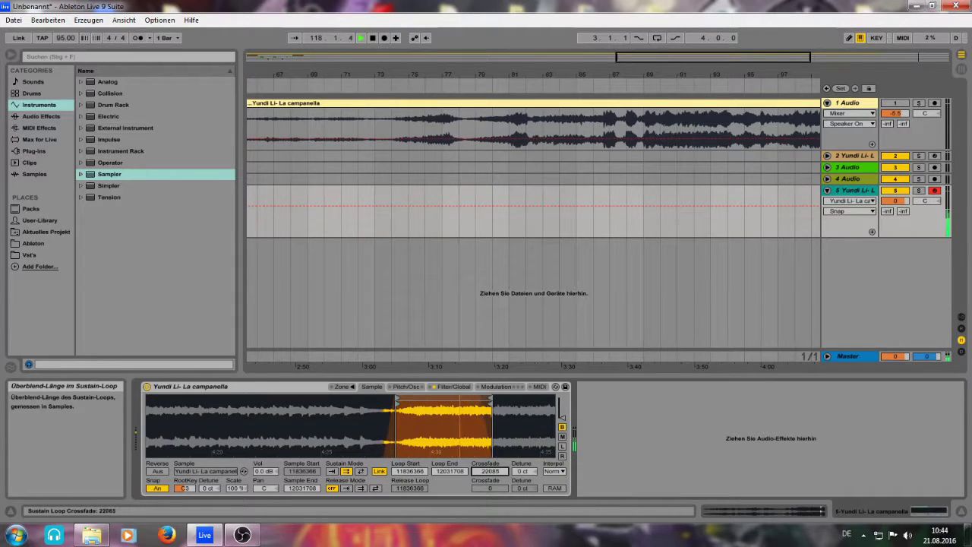
{"action": "left_click_drag", "start_coordinate": [492, 470], "coordinate": [492, 477]}
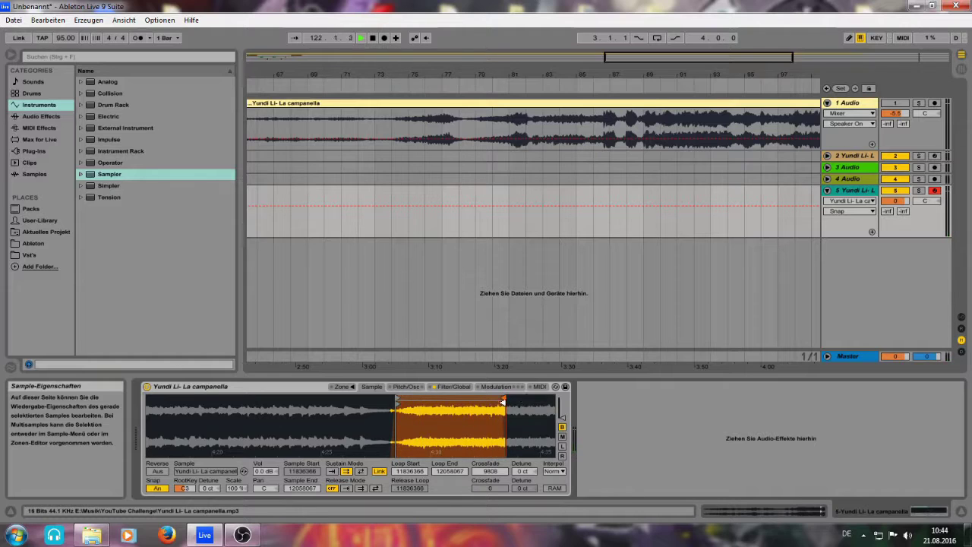
Move the Sampler's loop to run from 11905132 to 12105865 and set its crossfade to 62535
{"action": "left_click_drag", "start_coordinate": [507, 401], "coordinate": [532, 395]}
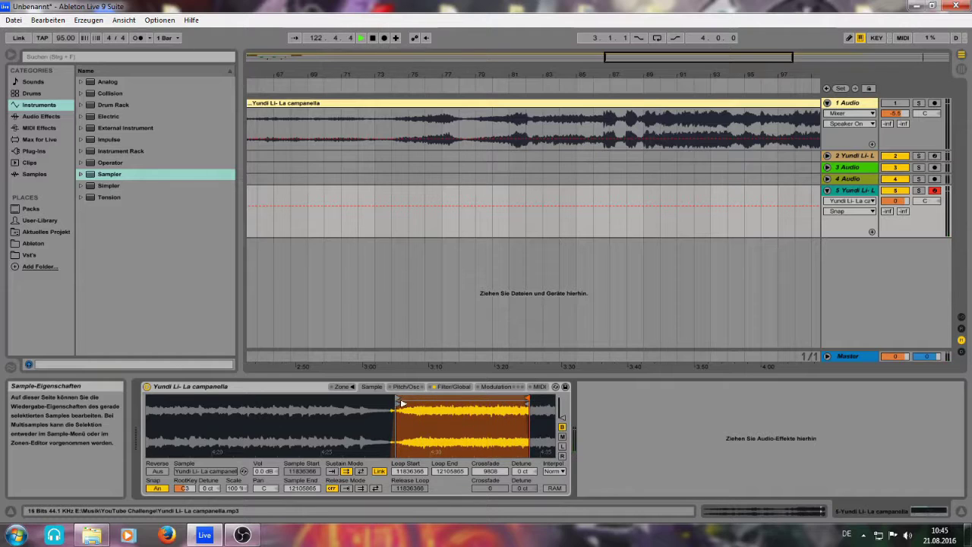
{"action": "left_click_drag", "start_coordinate": [402, 403], "coordinate": [434, 404]}
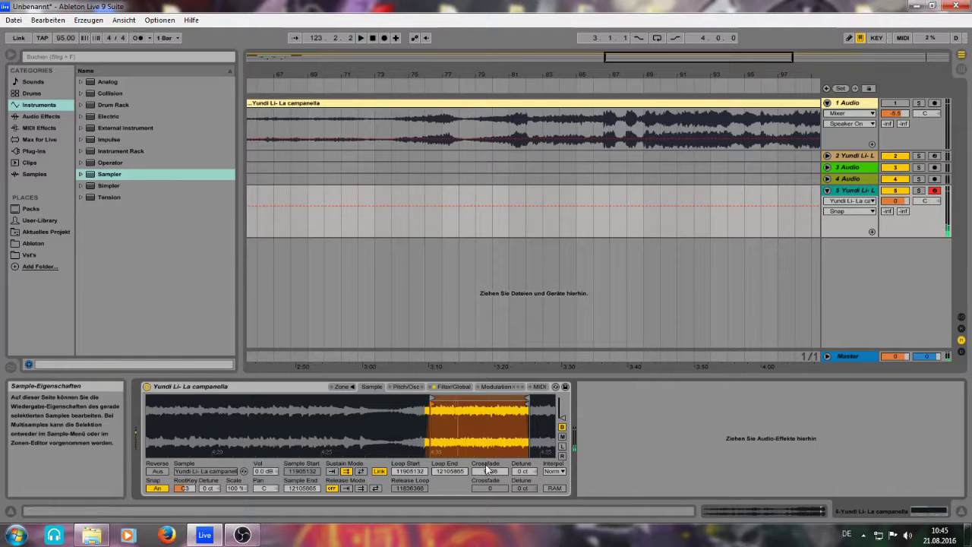
{"action": "left_click_drag", "start_coordinate": [487, 470], "coordinate": [486, 448]}
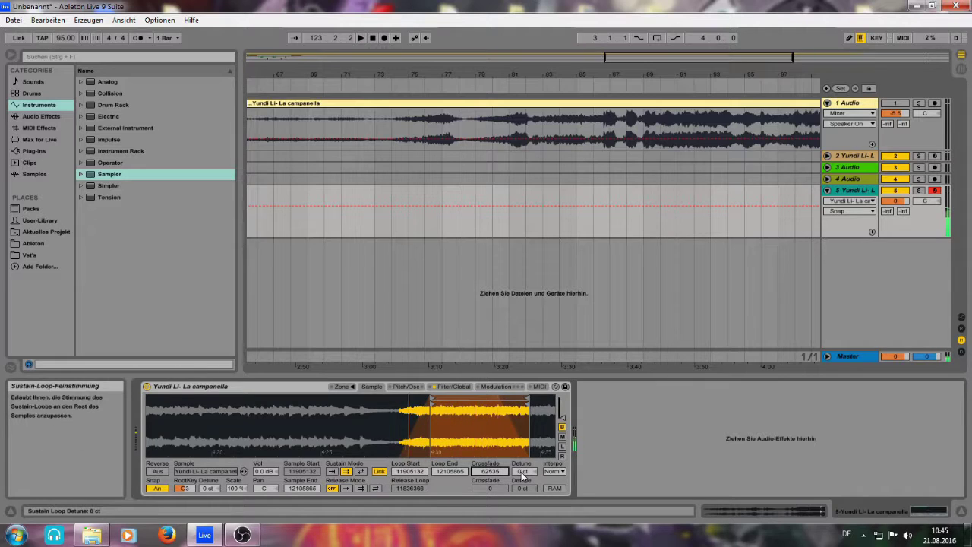
Stop playback and insert an empty MIDI clip on the fifth track from 2.3.1 to 4.1.1
{"action": "left_click_drag", "start_coordinate": [782, 57], "coordinate": [417, 56]}
{"action": "left_click", "coordinate": [372, 38]}
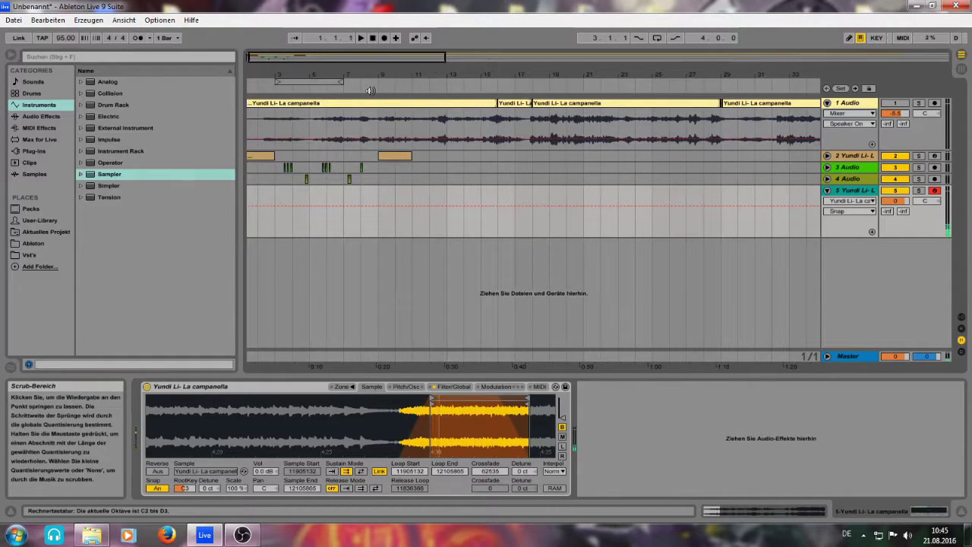
{"action": "left_click_drag", "start_coordinate": [291, 58], "coordinate": [252, 155]}
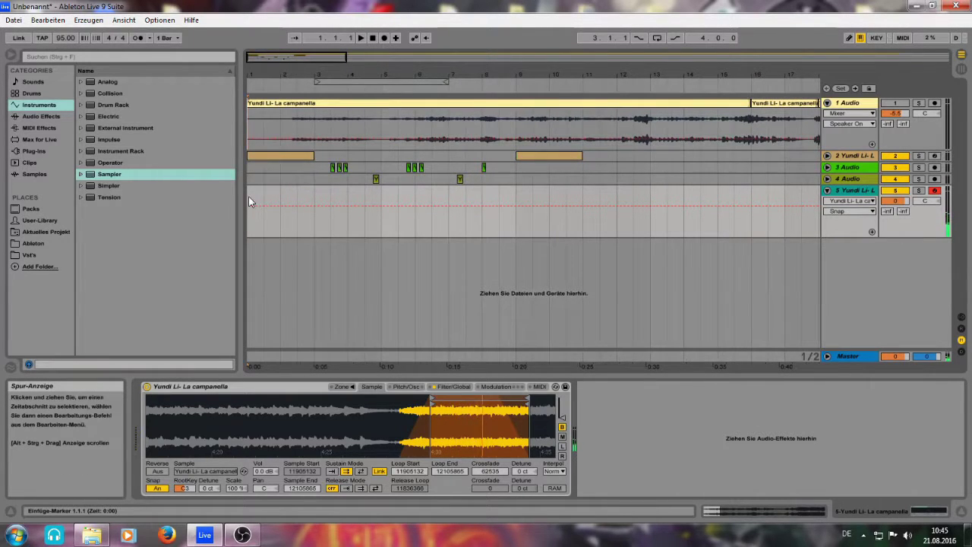
{"action": "left_click_drag", "start_coordinate": [298, 191], "coordinate": [346, 190]}
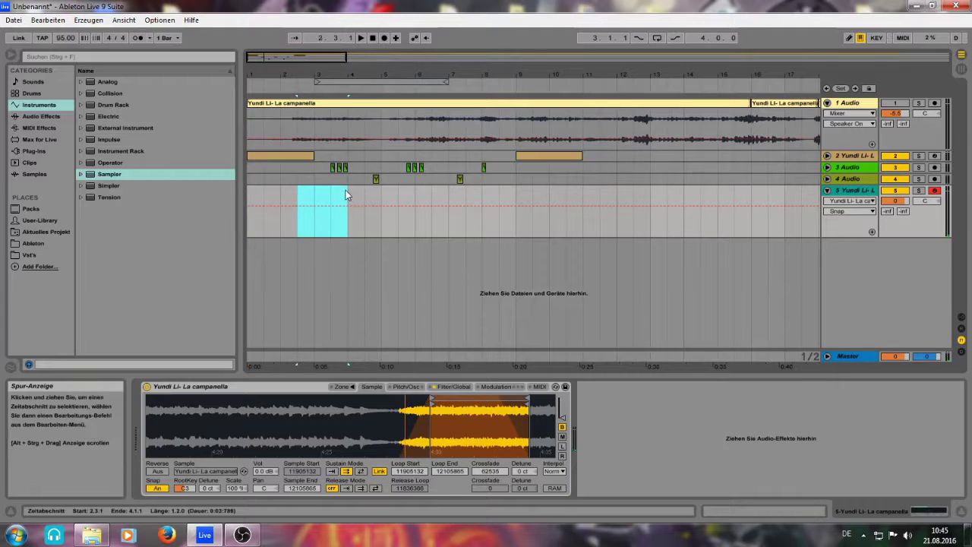
{"action": "key", "text": "ctrl+shift+m"}
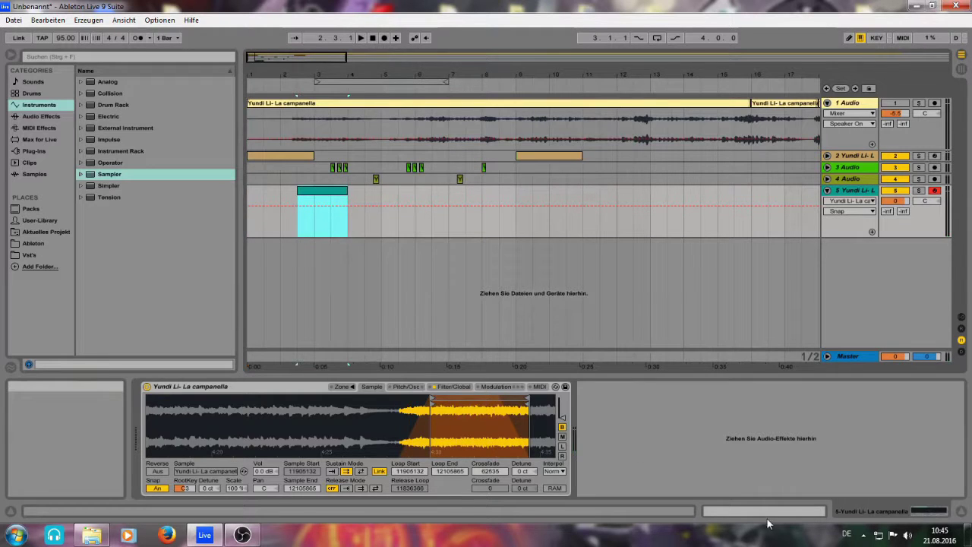
Add a C2 note to the new MIDI clip and stretch it over the clip's full length
{"action": "key", "text": "shift+Tab"}
{"action": "double_click", "coordinate": [309, 463]}
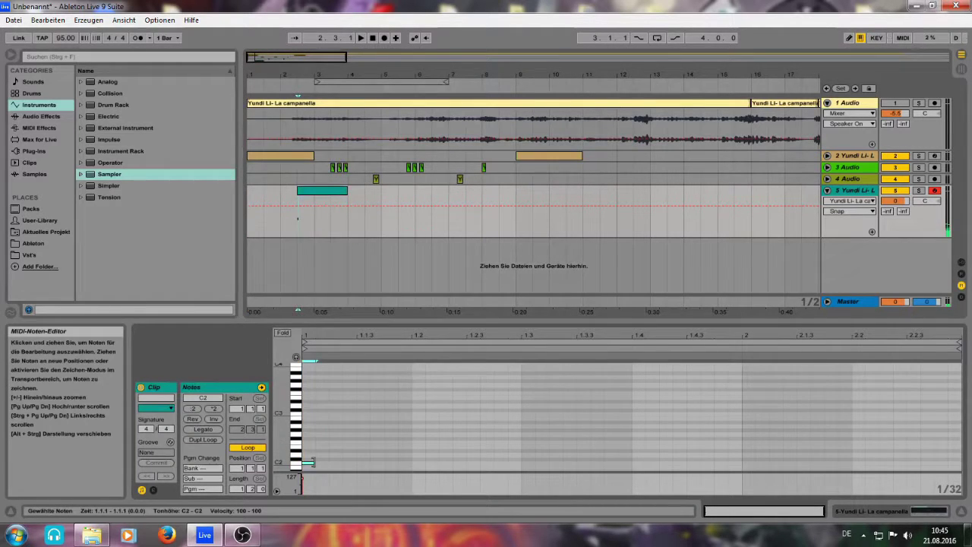
{"action": "left_click_drag", "start_coordinate": [314, 463], "coordinate": [968, 418]}
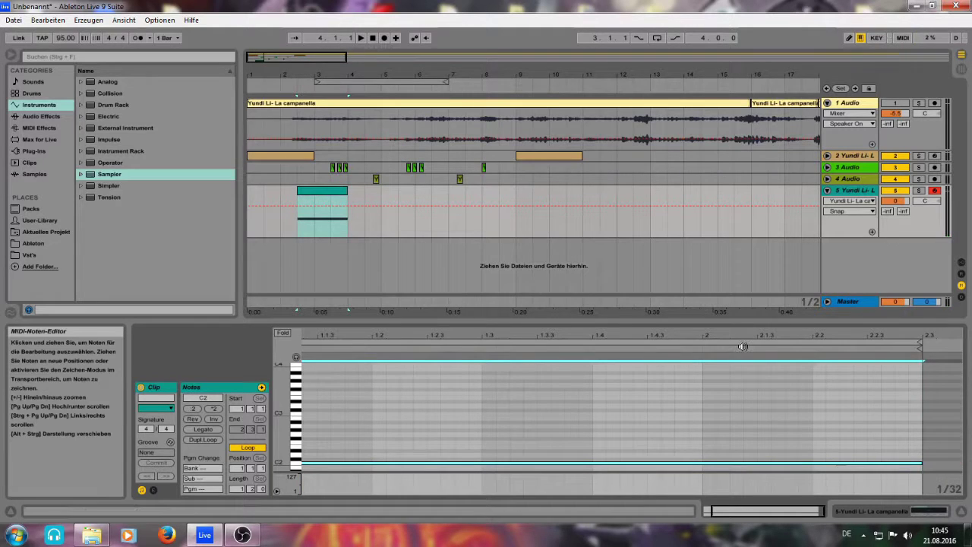
Try out pitches for the Sampler, and add two short C4 notes at 1.2.1 and 1.4.3 in the clip
{"action": "key", "text": "c"}
{"action": "key", "text": "x"}
{"action": "key", "text": "a"}
{"action": "left_click_drag", "start_coordinate": [282, 385], "coordinate": [281, 409]}
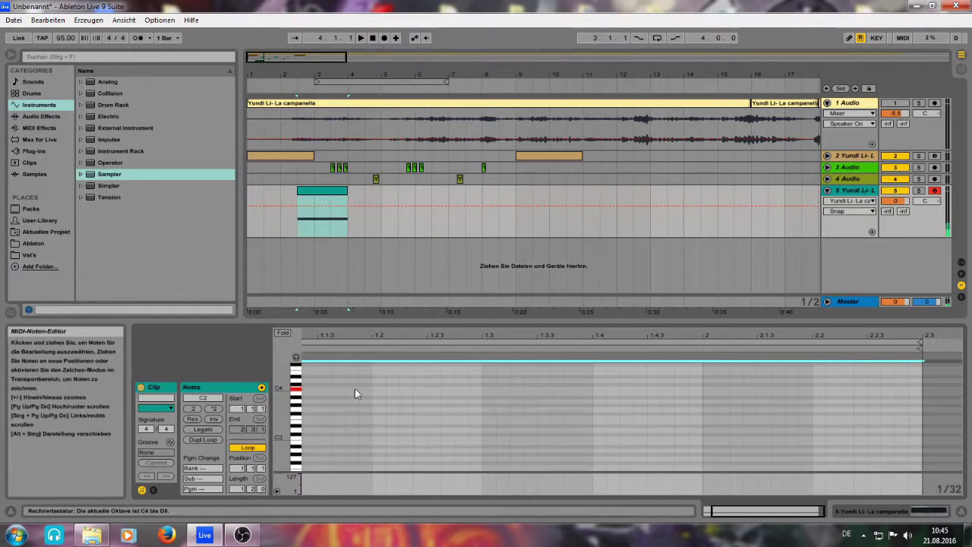
{"action": "key", "text": "Delete"}
{"action": "double_click", "coordinate": [380, 389]}
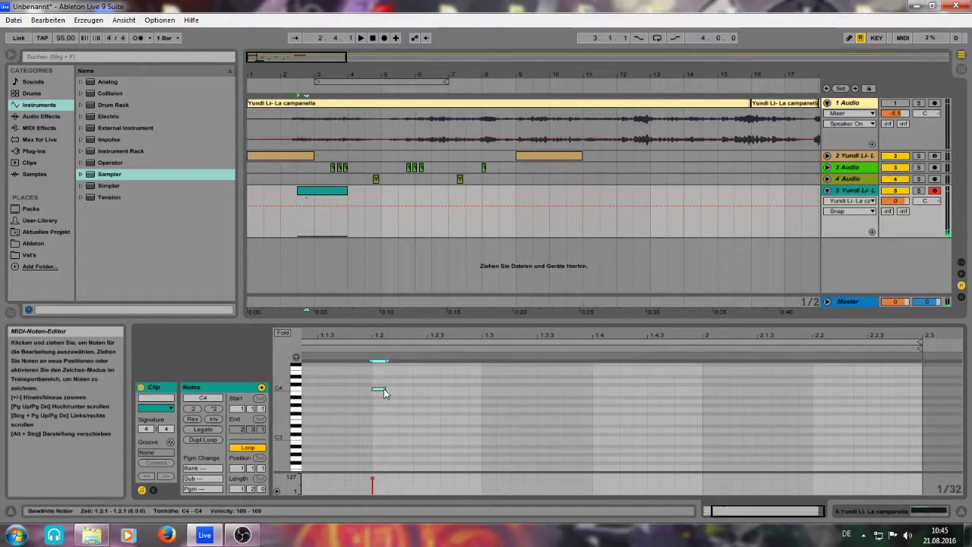
{"action": "left_click_drag", "start_coordinate": [423, 389], "coordinate": [695, 391]}
Audition the clip and lengthen both C4 notes so the second one ends at 2.2.1
{"action": "key", "text": "space"}
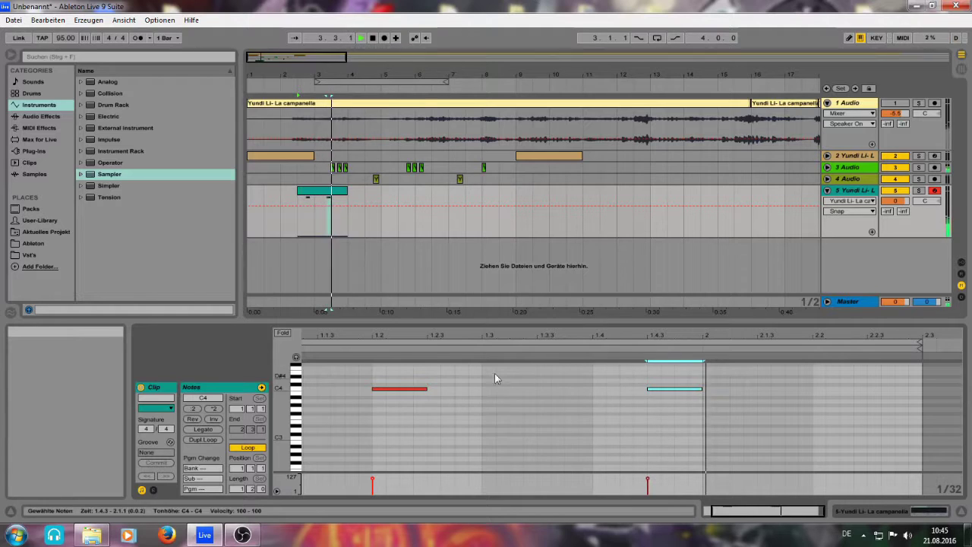
{"action": "key", "text": "space"}
{"action": "left_click_drag", "start_coordinate": [410, 377], "coordinate": [826, 389]}
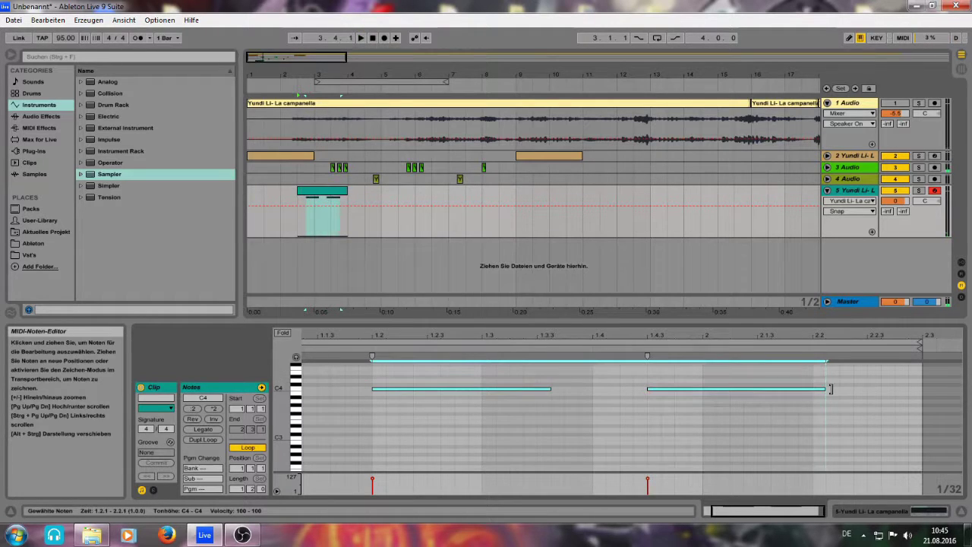
{"action": "key", "text": "space"}
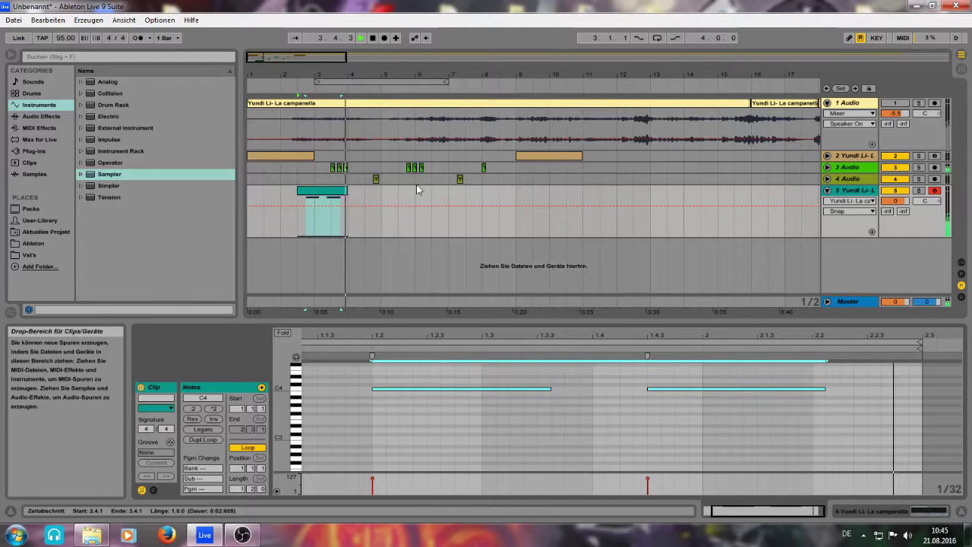
Copy the MIDI clip to bars 5 and 8 and raise the long C2 note in the bar 8 copy to C3
{"action": "left_click", "coordinate": [319, 195]}
{"action": "left_click_drag", "start_coordinate": [319, 195], "coordinate": [507, 198]}
{"action": "scroll", "coordinate": [445, 427], "scroll_direction": "down", "scroll_amount": 3}
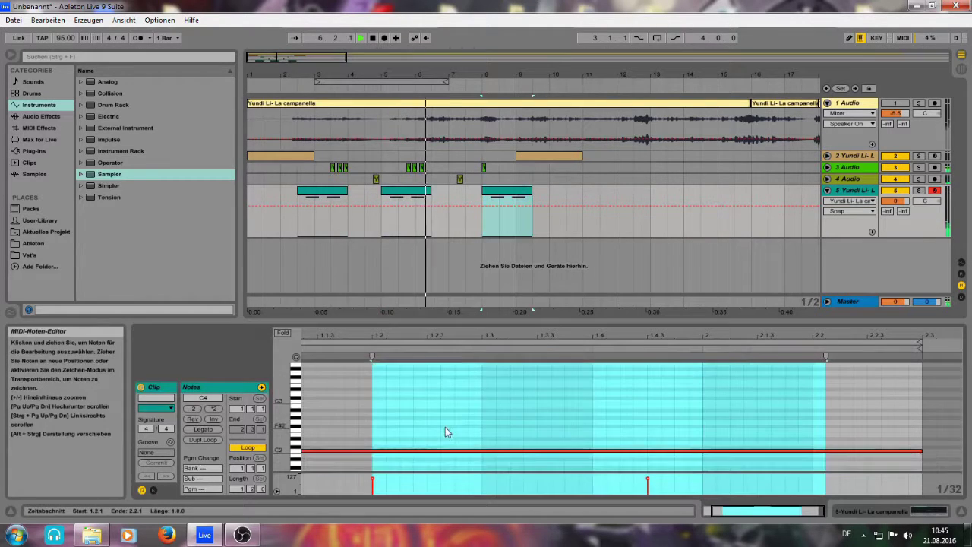
{"action": "left_click", "coordinate": [448, 451]}
{"action": "key", "text": "shift+Up"}
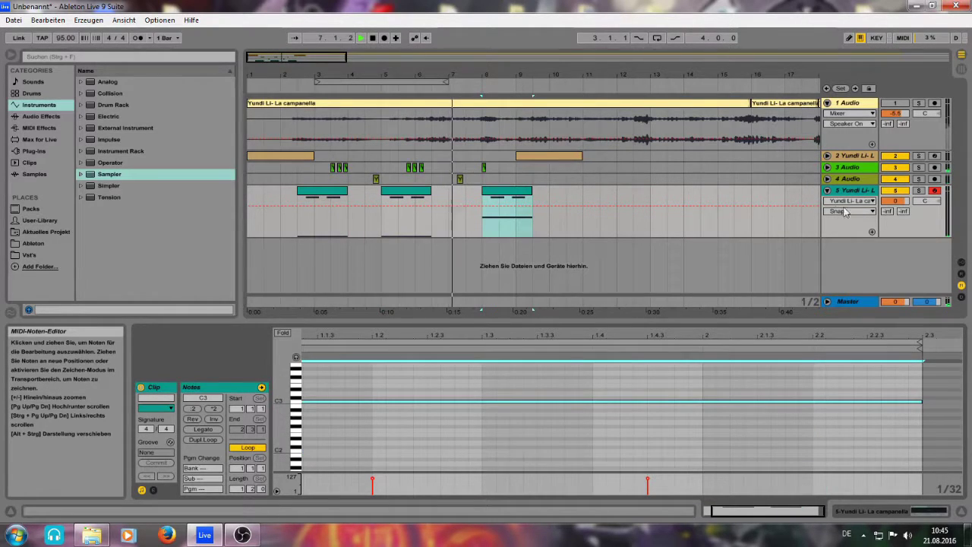
Add a Reverb audio effect after the Sampler on the fifth track
{"action": "left_click", "coordinate": [856, 510]}
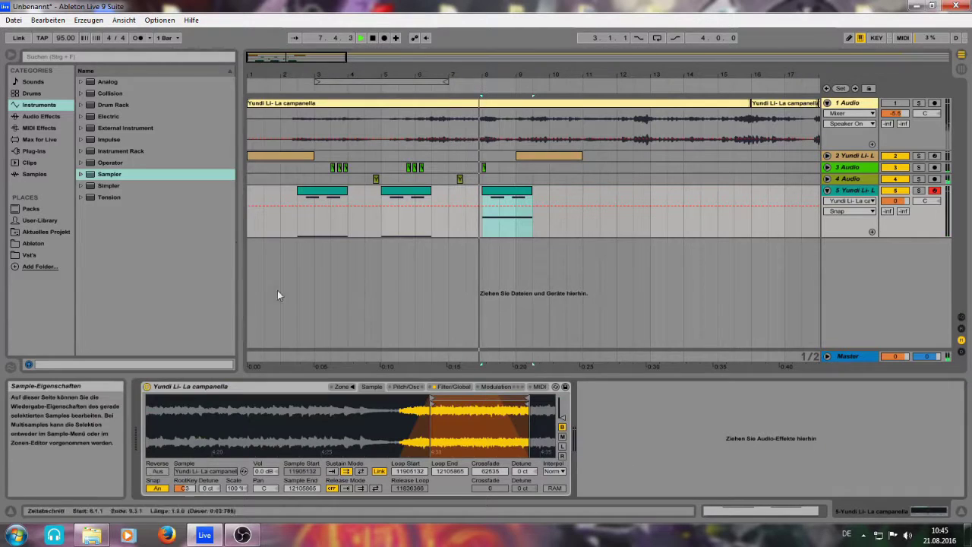
{"action": "left_click", "coordinate": [41, 116]}
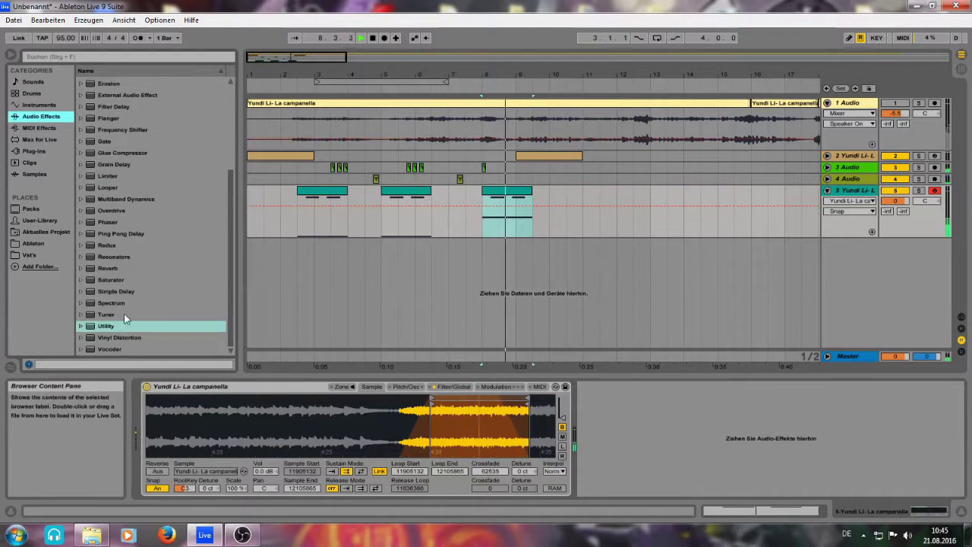
{"action": "double_click", "coordinate": [114, 268]}
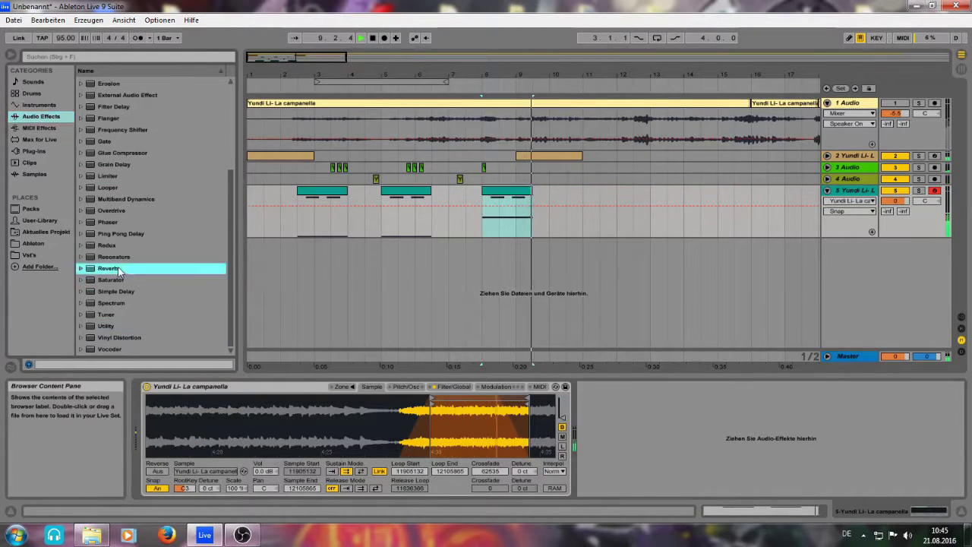
Raise the long note in the bar 8 clip to C5 and play the clip
{"action": "double_click", "coordinate": [495, 194]}
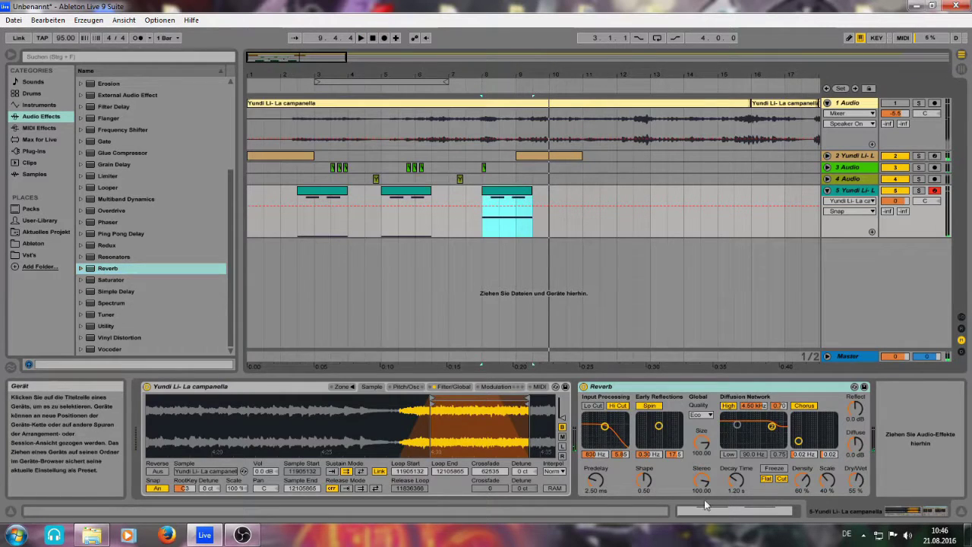
{"action": "key", "text": "space"}
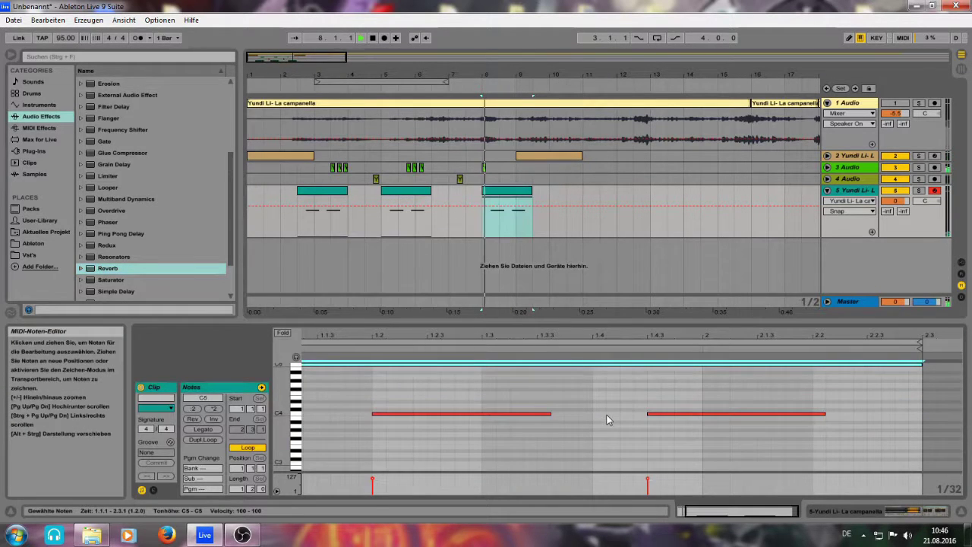
Set the Reverb's decay time to 2.64 s and its dry/wet mix to 65%, and play from bar 5
{"action": "left_click", "coordinate": [870, 519]}
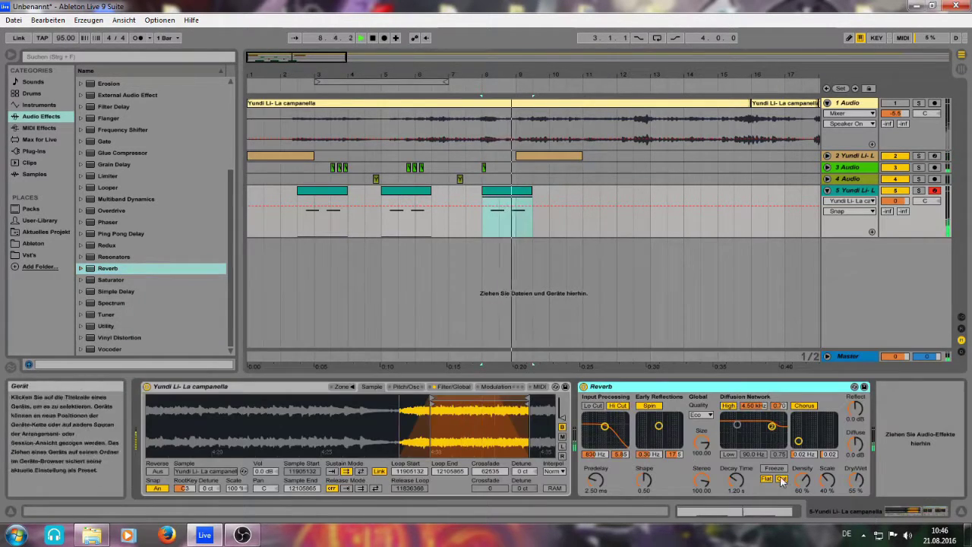
{"action": "left_click_drag", "start_coordinate": [850, 481], "coordinate": [851, 470]}
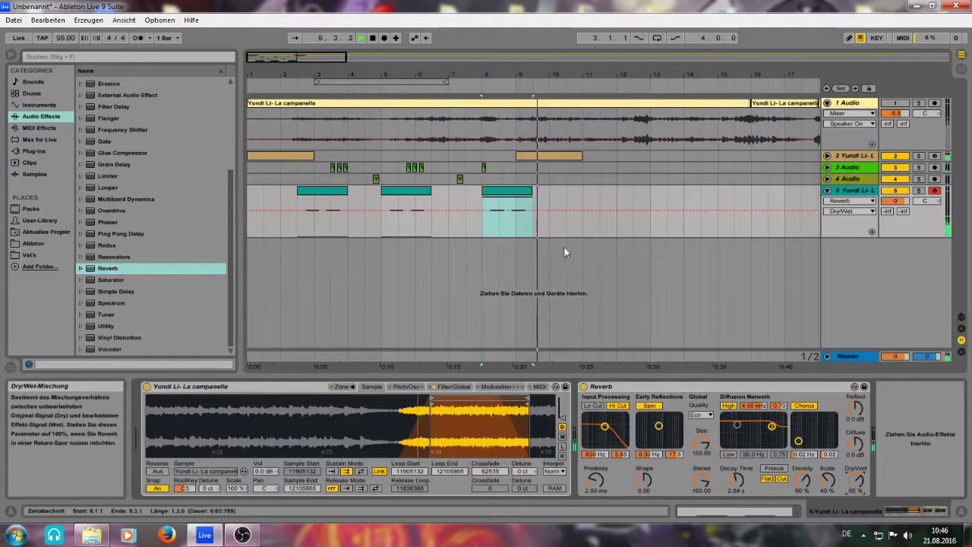
{"action": "left_click", "coordinate": [380, 204]}
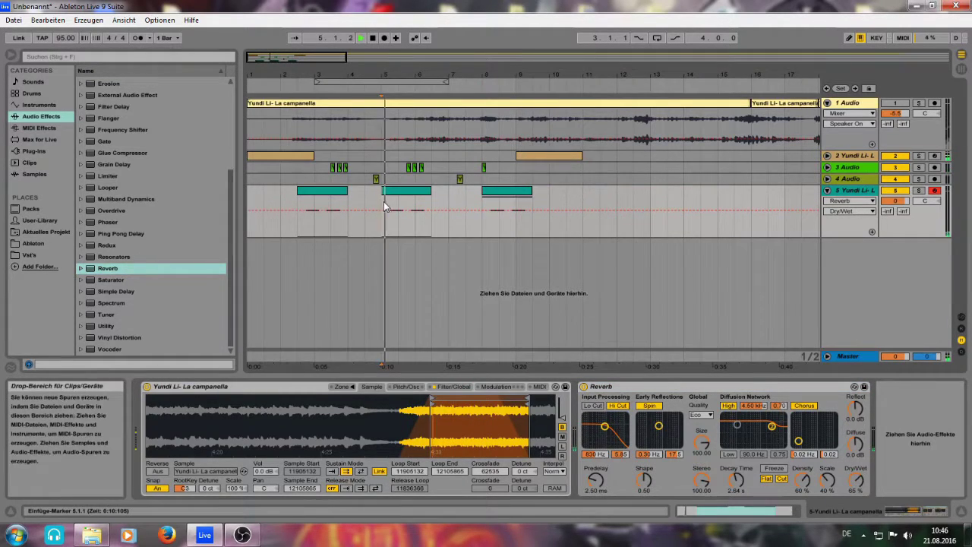
Open the bar 5 clip on the fifth track, select its first C4 note and audition the clip
{"action": "left_click", "coordinate": [403, 192]}
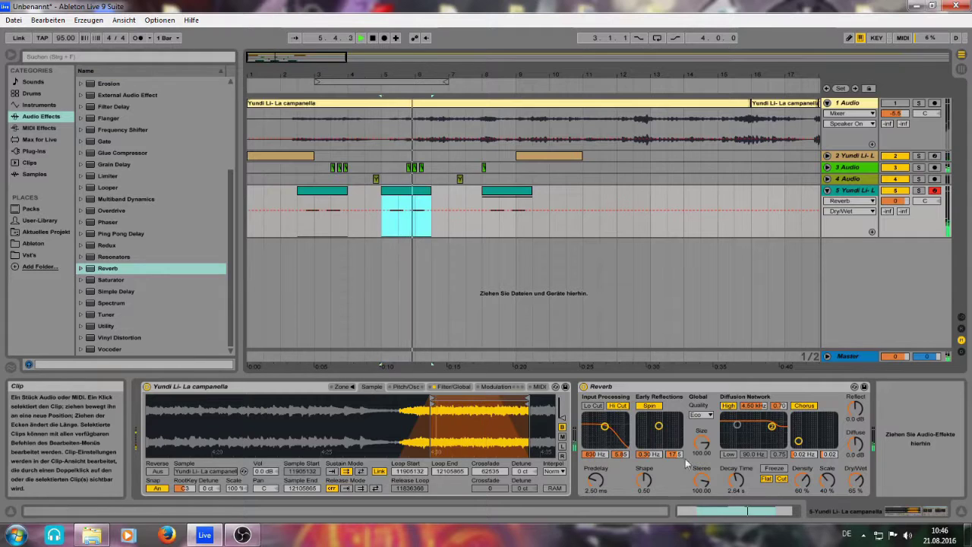
{"action": "left_click", "coordinate": [720, 518]}
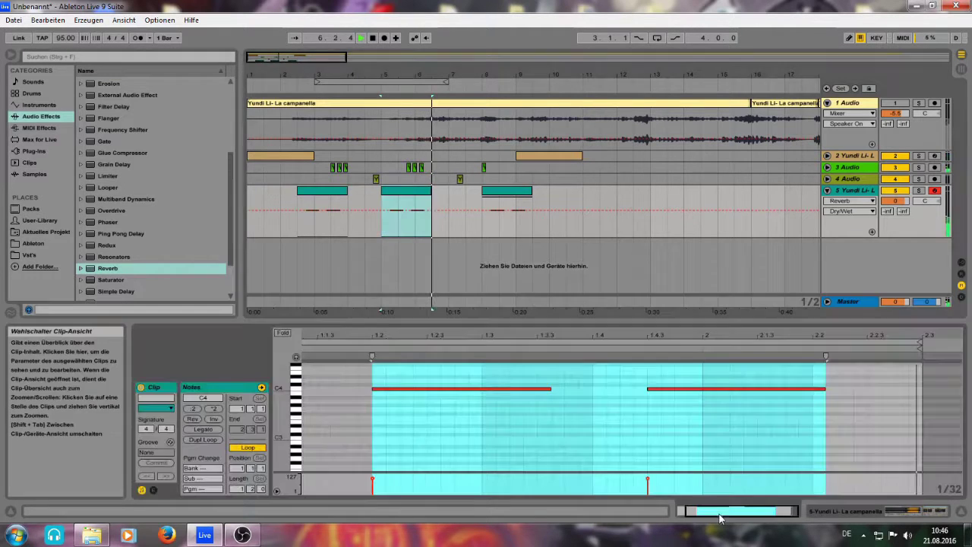
{"action": "left_click", "coordinate": [533, 389]}
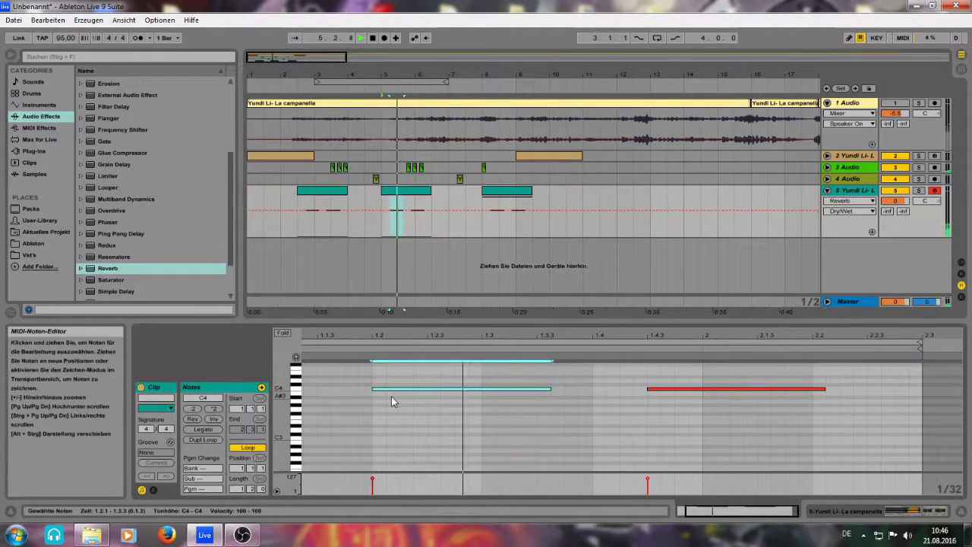
Set the Sampler's voice spread to 46% on the fifth track and play the result
{"action": "left_click", "coordinate": [859, 507]}
{"action": "left_click", "coordinate": [507, 386]}
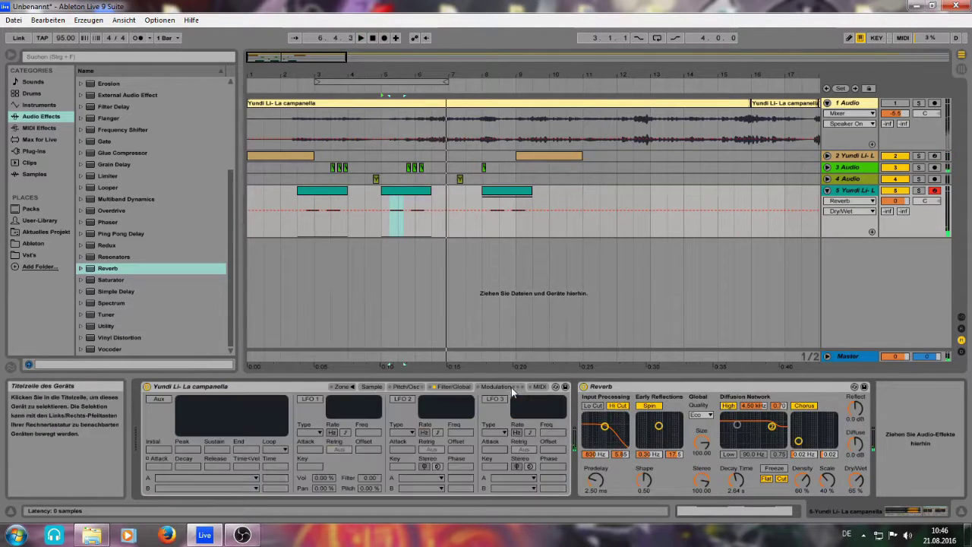
{"action": "left_click", "coordinate": [454, 386]}
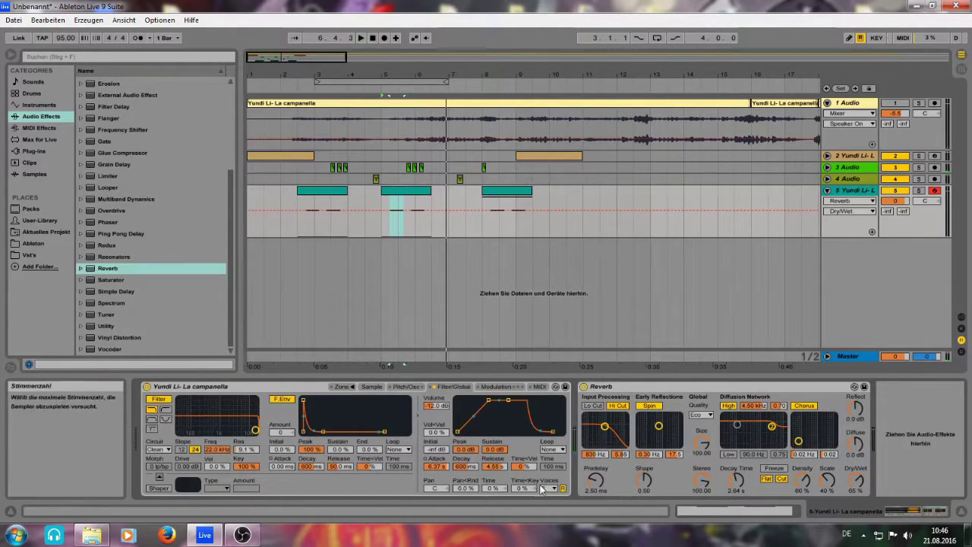
{"action": "left_click", "coordinate": [410, 386]}
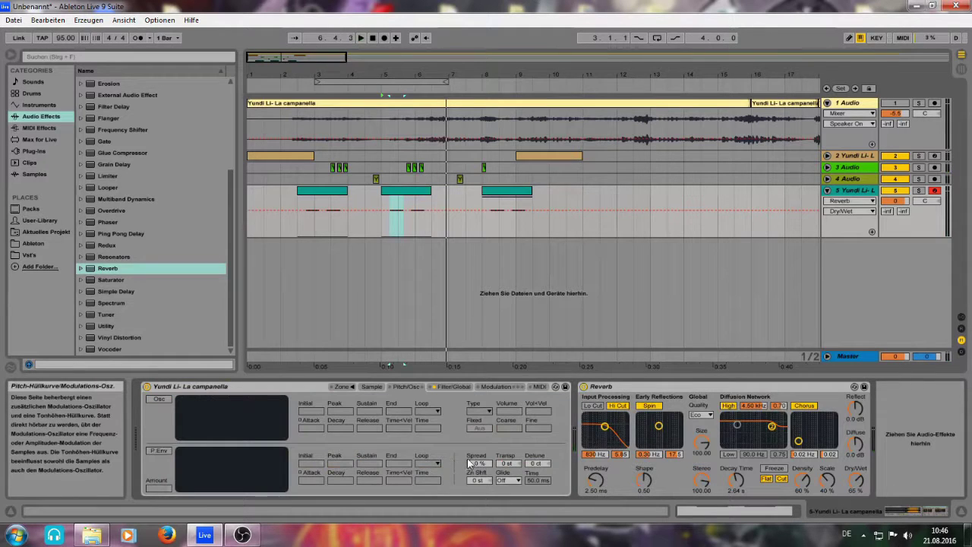
{"action": "left_click_drag", "start_coordinate": [478, 463], "coordinate": [478, 430]}
{"action": "key", "text": "space"}
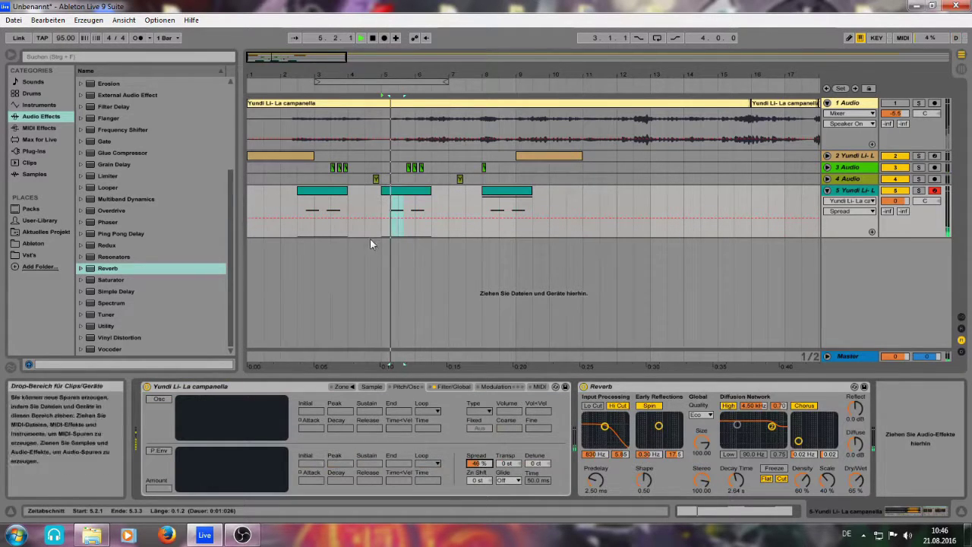
Lengthen both C4 notes in the fifth track's first clip so the second ends at 2.2.4, and copy the clip over the bar 5 clip
{"action": "left_click", "coordinate": [325, 216]}
{"action": "left_click", "coordinate": [763, 511]}
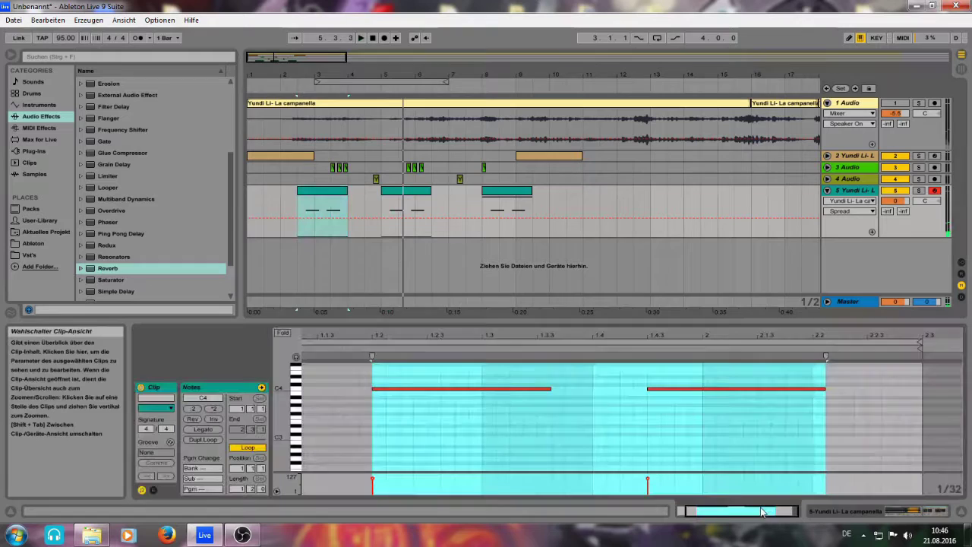
{"action": "left_click", "coordinate": [520, 398]}
{"action": "key", "text": "ctrl+a"}
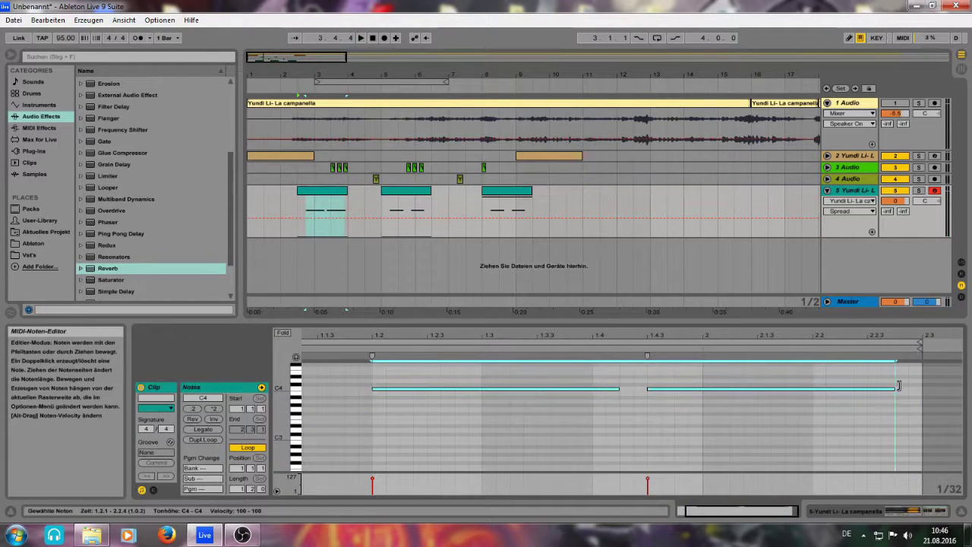
{"action": "key", "text": "space"}
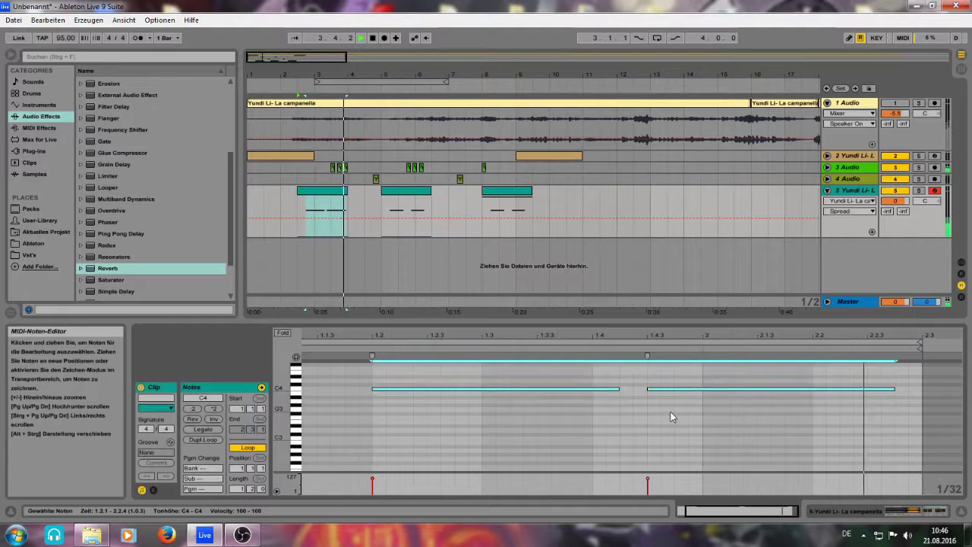
{"action": "left_click", "coordinate": [326, 191]}
{"action": "left_click_drag", "start_coordinate": [319, 191], "coordinate": [412, 195]}
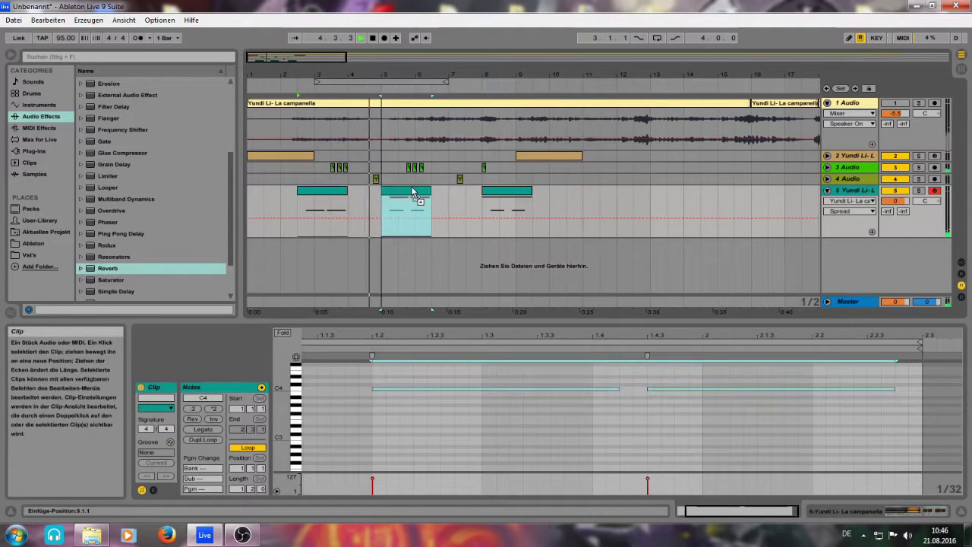
Set the fifth track's Reverb to a decay time of 3.46 s and a size of 18.29
{"action": "left_click", "coordinate": [852, 191]}
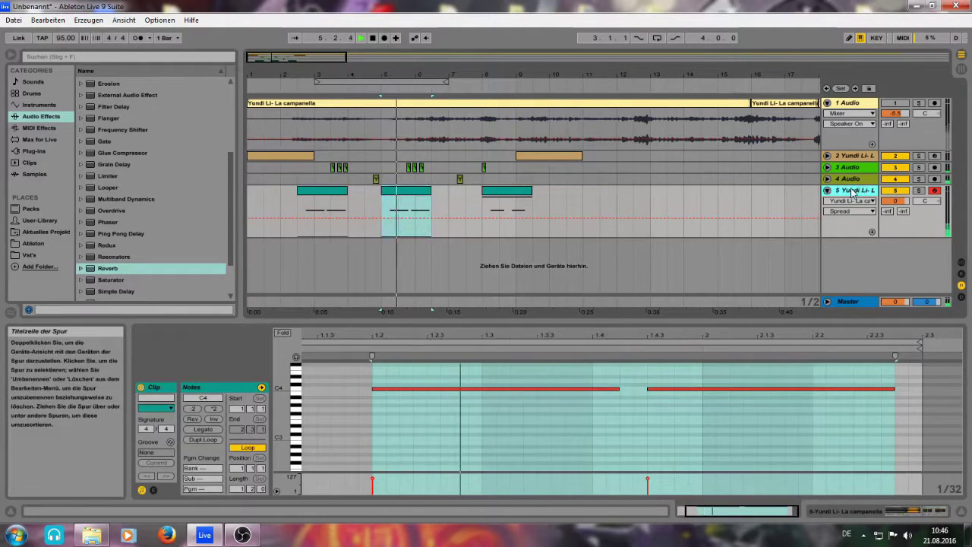
{"action": "left_click", "coordinate": [845, 510]}
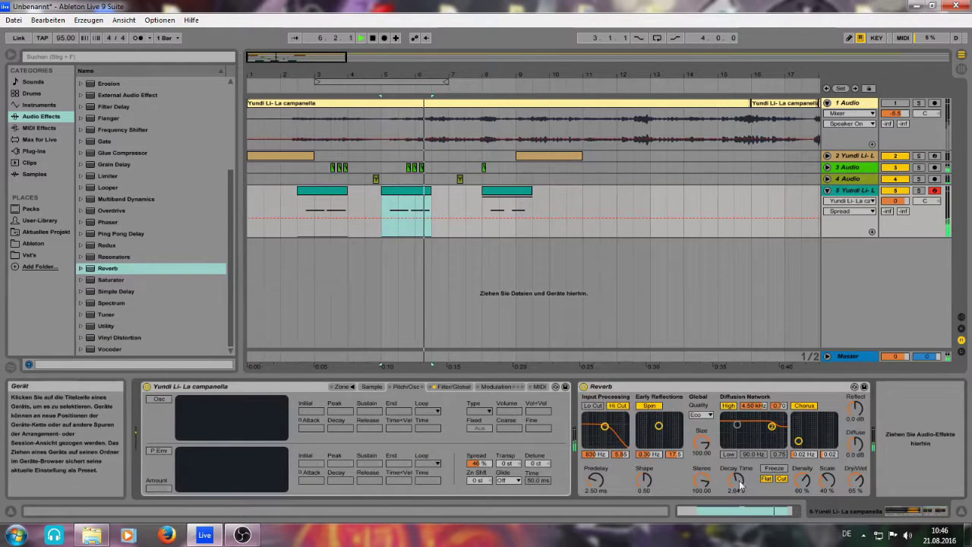
{"action": "left_click_drag", "start_coordinate": [737, 480], "coordinate": [702, 467]}
Switch the Reverb's input processing from high cut to low cut at 498 Hz, width 0.50, set predelay to 0.50 ms and adjust the diffuse level
{"action": "left_click", "coordinate": [623, 407]}
{"action": "left_click", "coordinate": [622, 407]}
{"action": "left_click", "coordinate": [596, 407]}
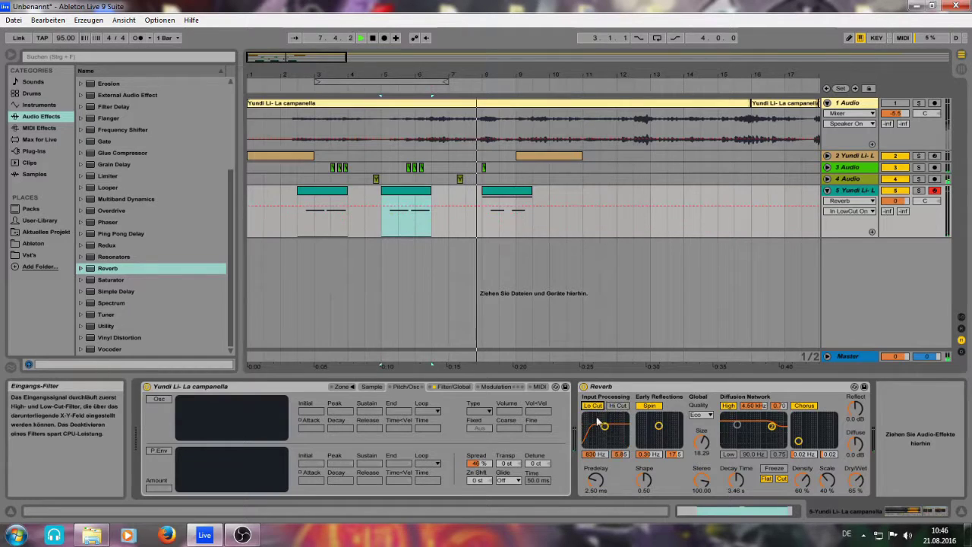
{"action": "left_click_drag", "start_coordinate": [601, 456], "coordinate": [595, 505]}
{"action": "left_click", "coordinate": [855, 444]}
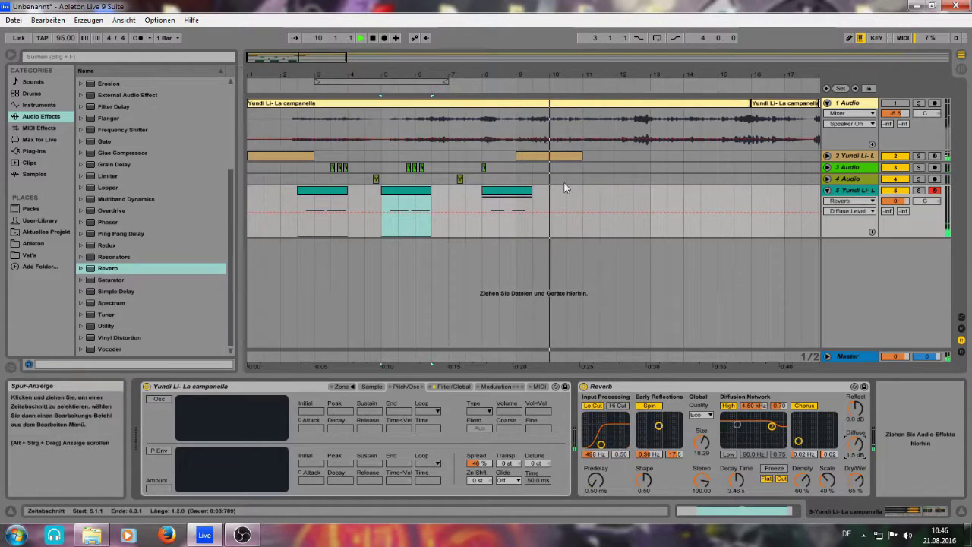
Move the bar 8 clip on the fifth track one beat earlier and play from bar 7
{"action": "left_click", "coordinate": [494, 199]}
{"action": "left_click_drag", "start_coordinate": [341, 58], "coordinate": [344, 90]}
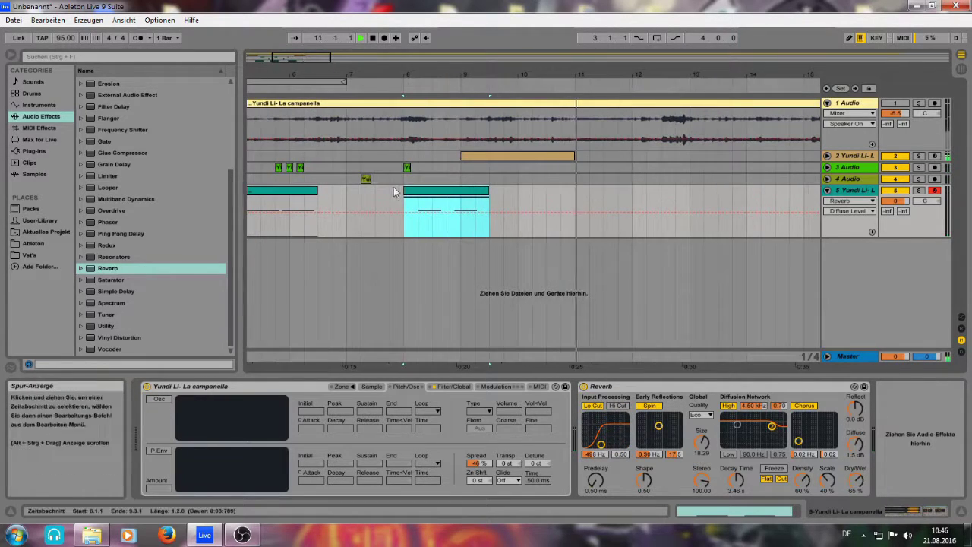
{"action": "key", "text": "space"}
{"action": "left_click_drag", "start_coordinate": [427, 192], "coordinate": [413, 190]}
{"action": "left_click", "coordinate": [350, 202]}
{"action": "key", "text": "space"}
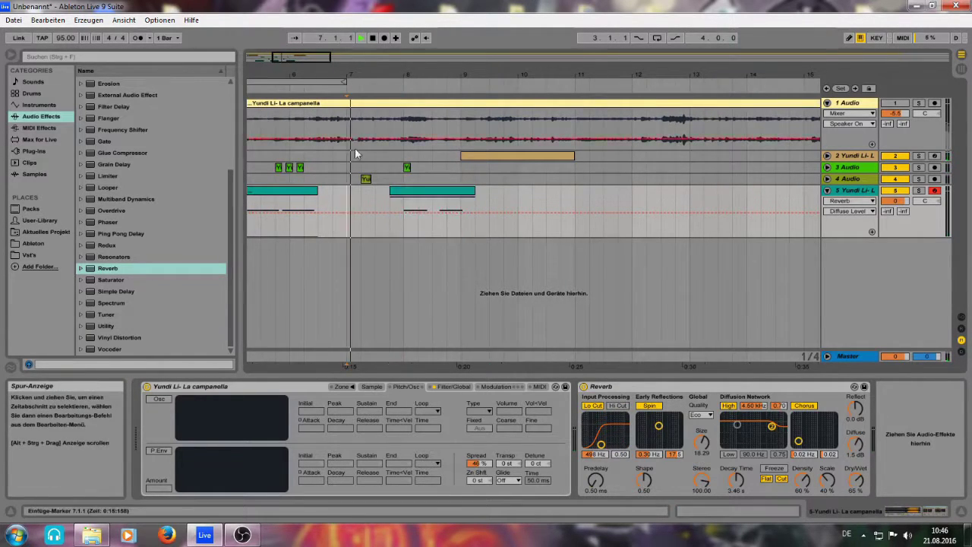
Fold the fifth track and stop playback, returning to the start of the arrangement
{"action": "mouse_move", "coordinate": [302, 58]}
{"action": "left_mouse_down"}
{"action": "mouse_move", "coordinate": [299, 69]}
{"action": "mouse_move", "coordinate": [299, 58]}
{"action": "left_mouse_up"}
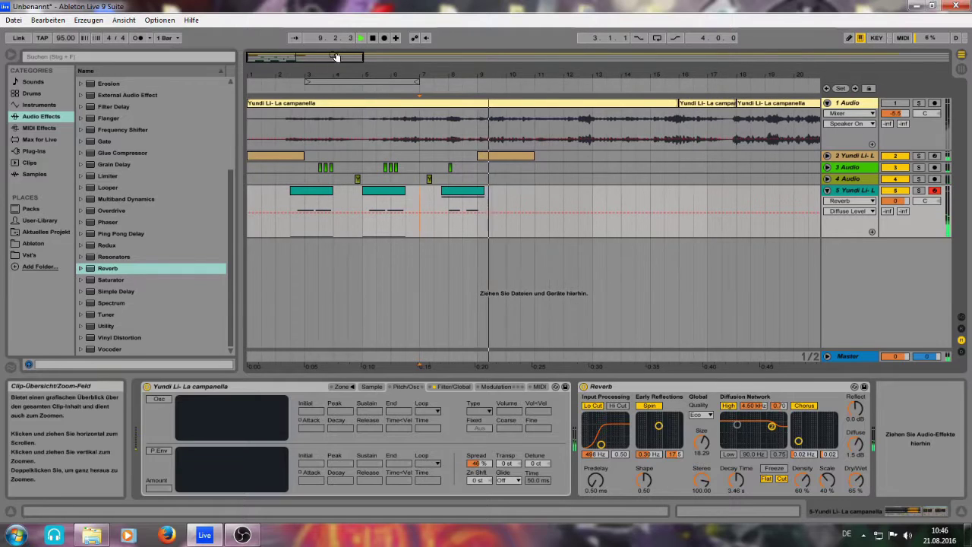
{"action": "left_click", "coordinate": [827, 190]}
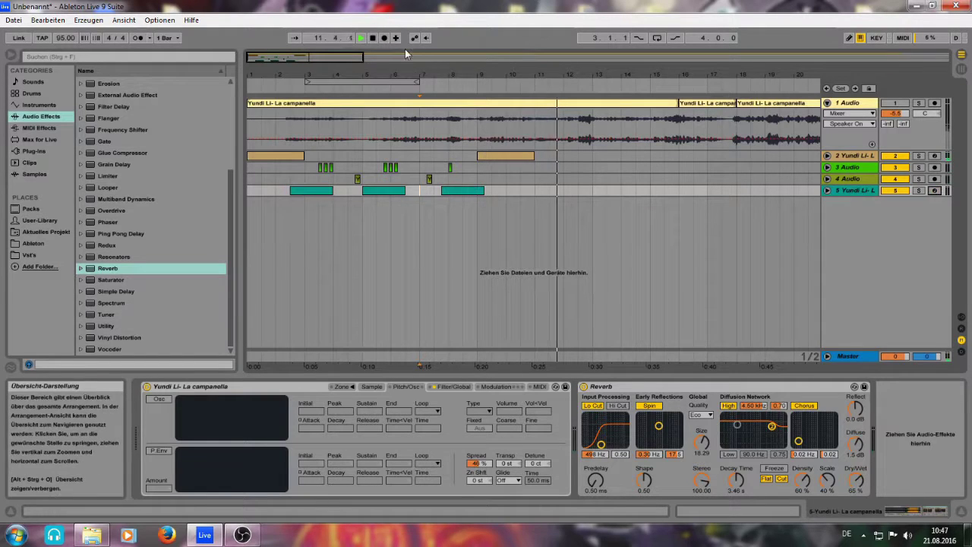
{"action": "left_click", "coordinate": [372, 37]}
{"action": "left_click_drag", "start_coordinate": [359, 54], "coordinate": [539, 58]}
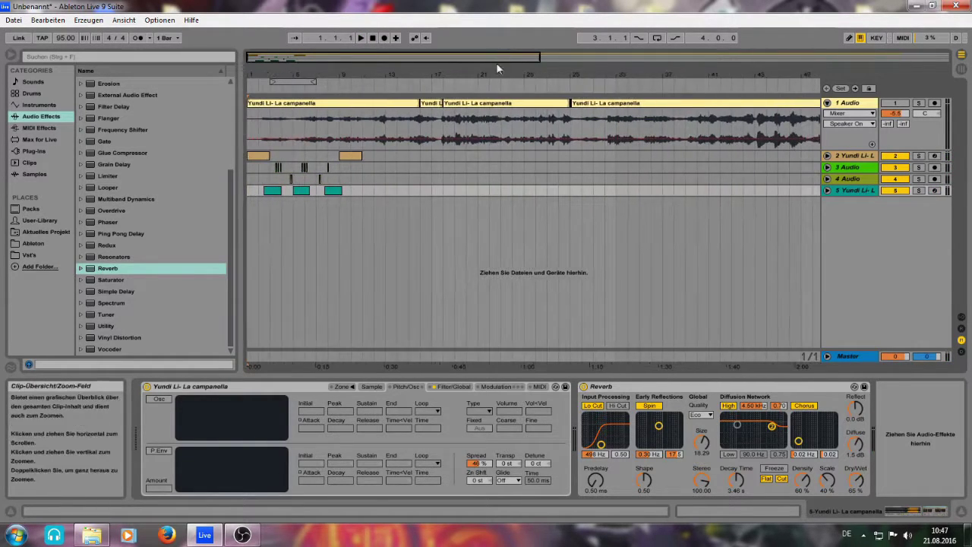
Solo the second track, add an EQ Eight at the end of its device chain and play from the start
{"action": "left_click", "coordinate": [309, 155]}
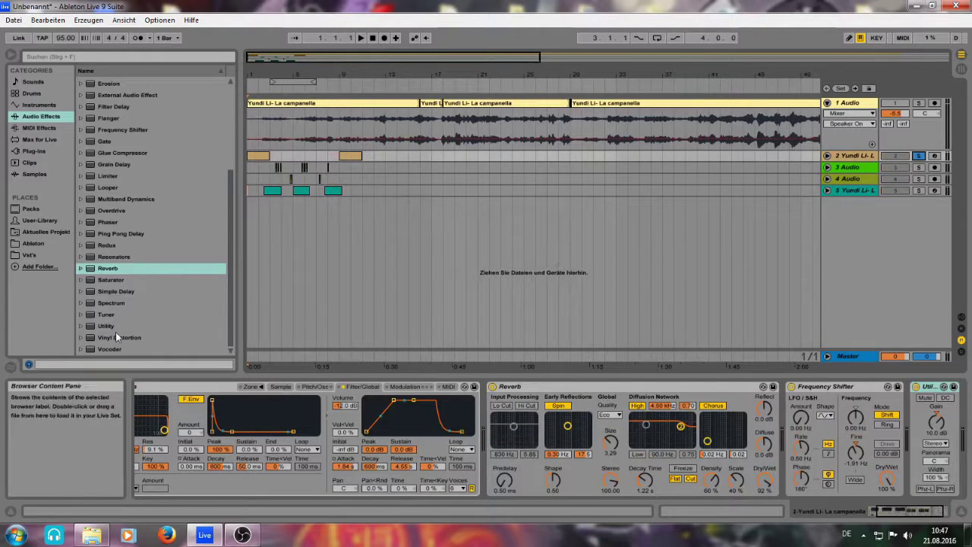
{"action": "scroll", "coordinate": [129, 131], "scroll_direction": "up", "scroll_amount": 4}
{"action": "double_click", "coordinate": [132, 107]}
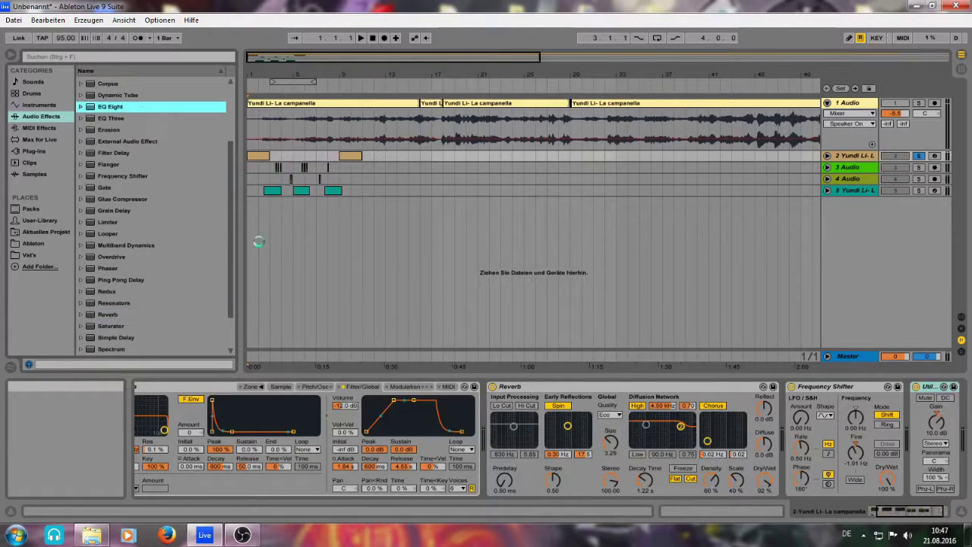
{"action": "key", "text": "space"}
Set EQ Eight band 1 to a steep low-cut filter at about 98 Hz
{"action": "left_click", "coordinate": [712, 480]}
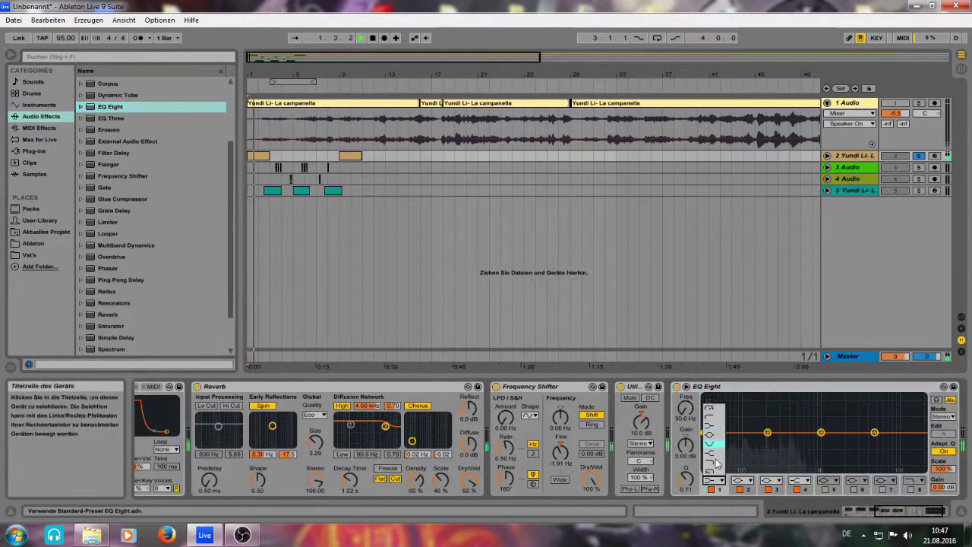
{"action": "left_click", "coordinate": [715, 408]}
{"action": "left_click_drag", "start_coordinate": [686, 407], "coordinate": [686, 389]}
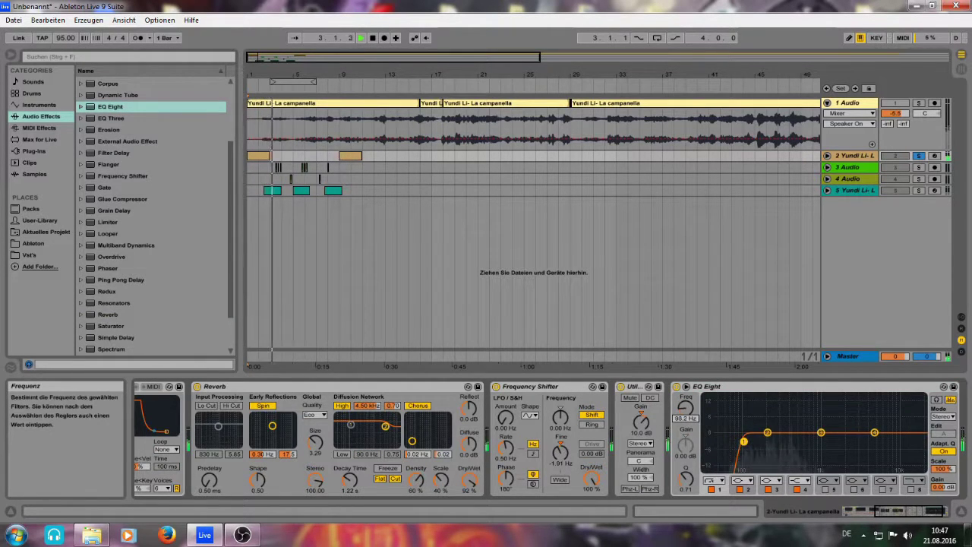
Set EQ Eight band 4 to a steep high-cut filter at 1.37 kHz while playing the bar 9 clip
{"action": "left_click", "coordinate": [798, 480]}
{"action": "left_click", "coordinate": [801, 488]}
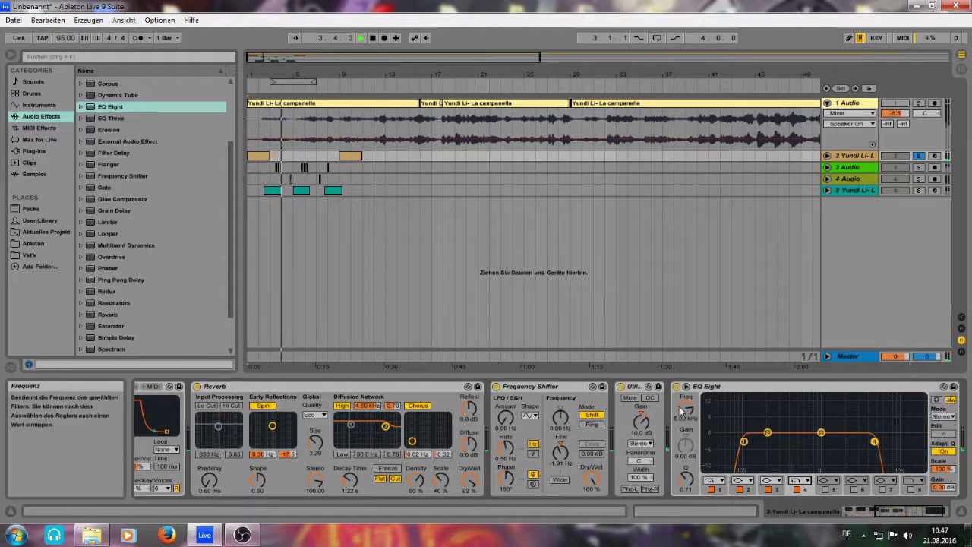
{"action": "left_click_drag", "start_coordinate": [685, 409], "coordinate": [685, 425]}
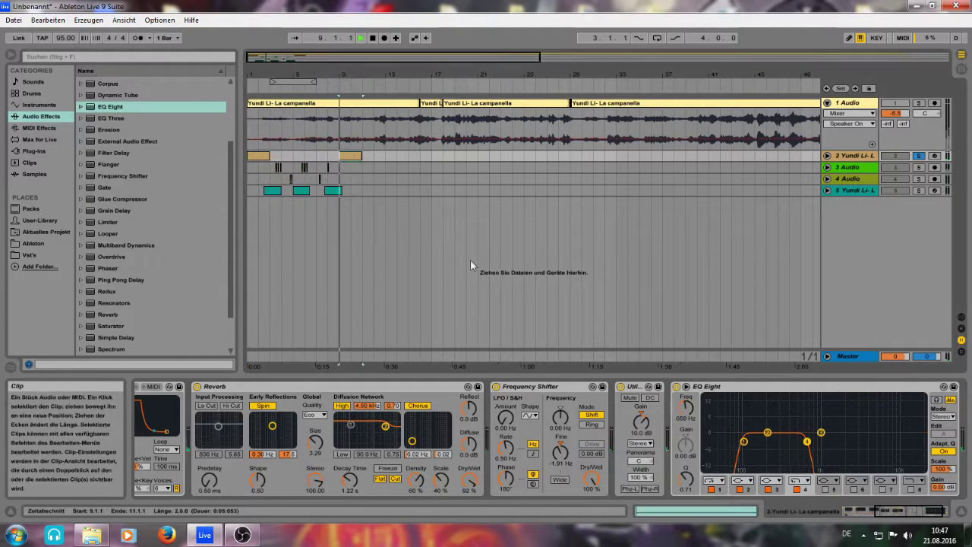
{"action": "mouse_move", "coordinate": [686, 408]}
{"action": "left_mouse_down"}
{"action": "mouse_move", "coordinate": [686, 387]}
{"action": "mouse_move", "coordinate": [688, 417]}
{"action": "left_mouse_up"}
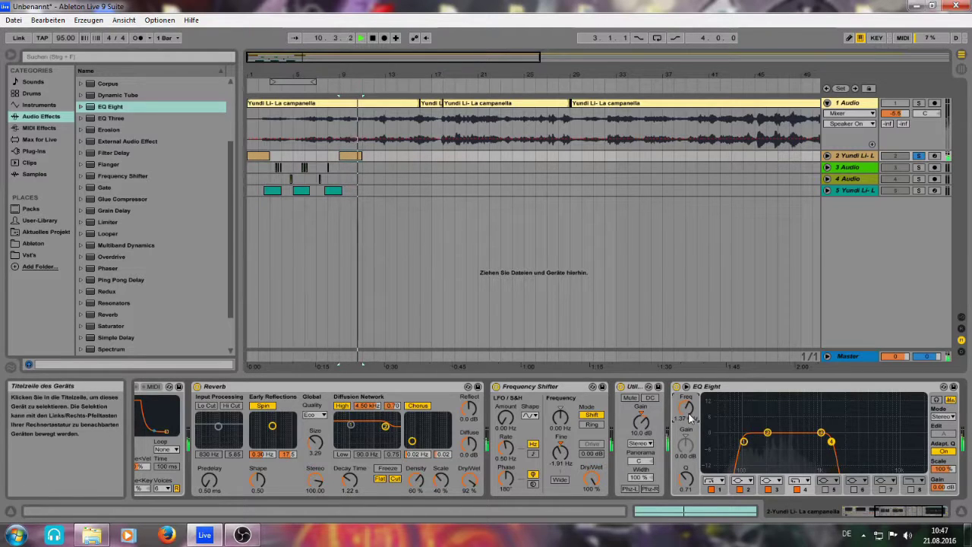
Copy the second track's bar 9 clip to bar 15 and raise the copy's long note an octave to C2
{"action": "left_click_drag", "start_coordinate": [352, 157], "coordinate": [421, 155]}
{"action": "double_click", "coordinate": [419, 156]}
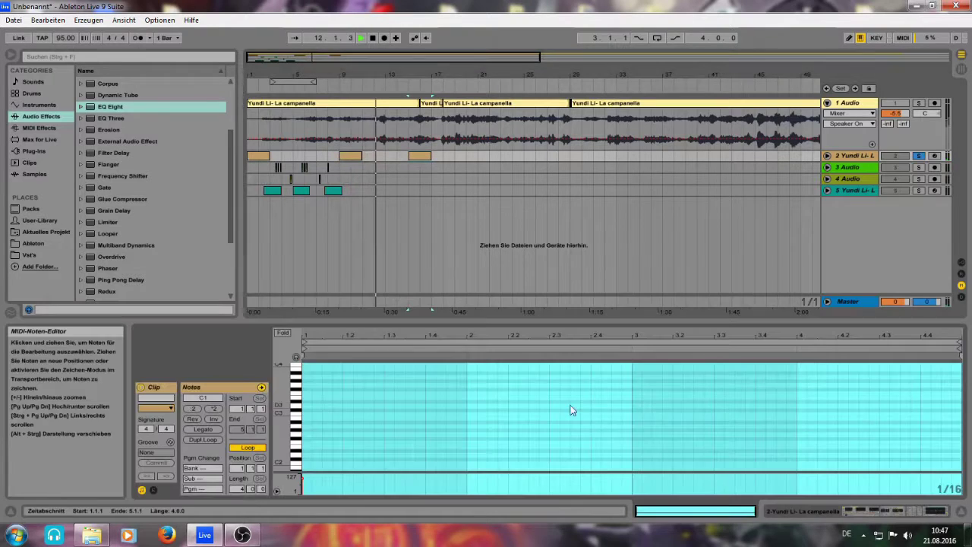
{"action": "left_click", "coordinate": [565, 428]}
{"action": "key", "text": "shift+Up"}
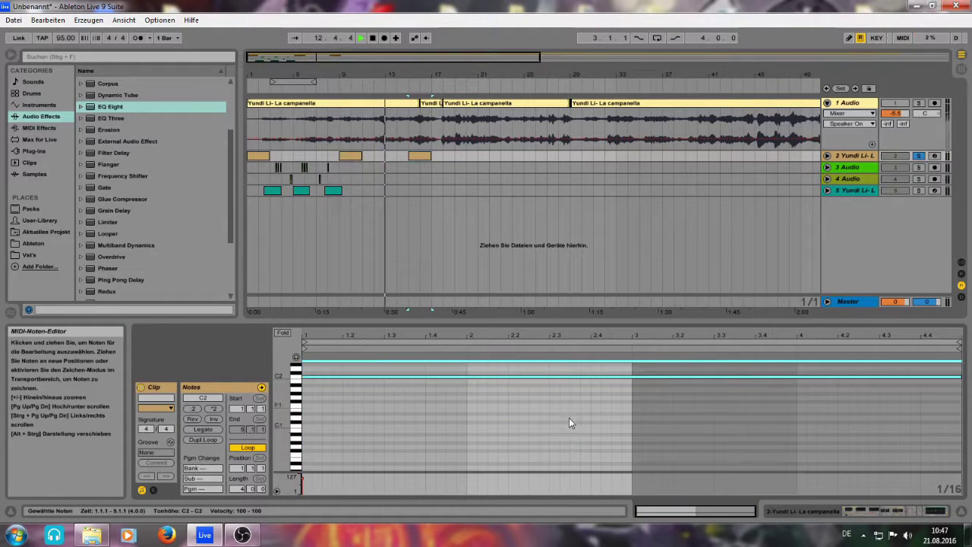
Extend the bar 15 clip on the second track to bar 19 and listen to it
{"action": "left_click_drag", "start_coordinate": [431, 157], "coordinate": [454, 157]}
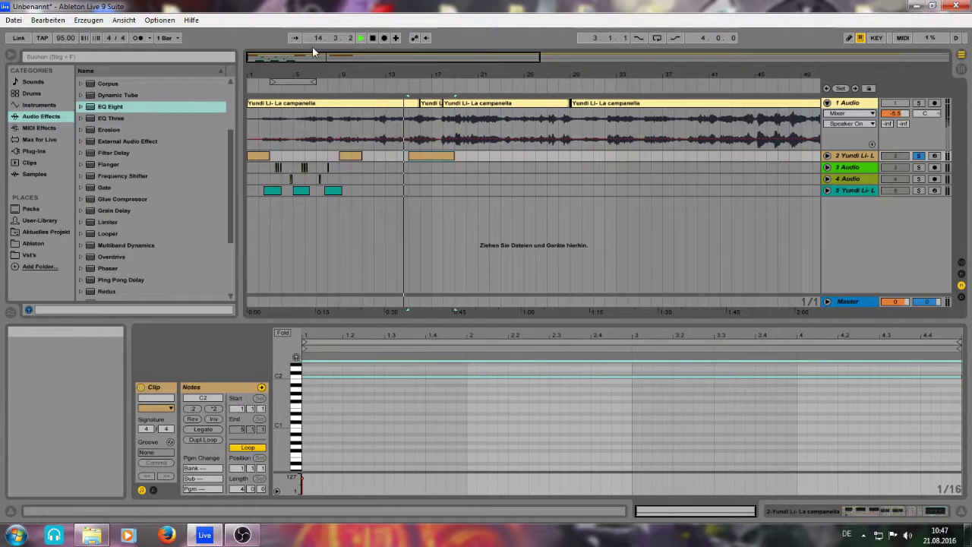
{"action": "left_click_drag", "start_coordinate": [313, 57], "coordinate": [284, 64]}
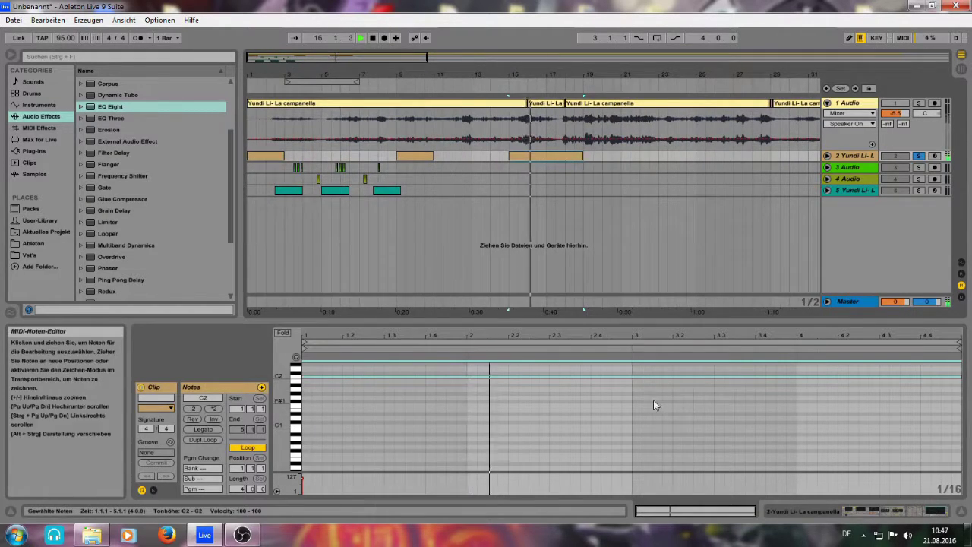
{"action": "key", "text": "space"}
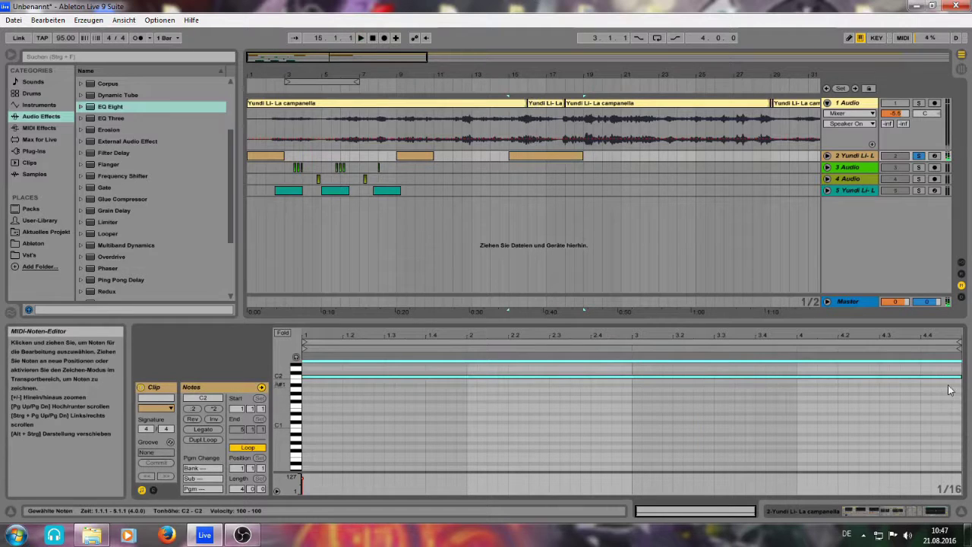
Shorten the C2 note in the bar 15 clip to end at 2.3.1, and duplicate it right after, an octave lower at C1
{"action": "left_click_drag", "start_coordinate": [958, 375], "coordinate": [576, 391]}
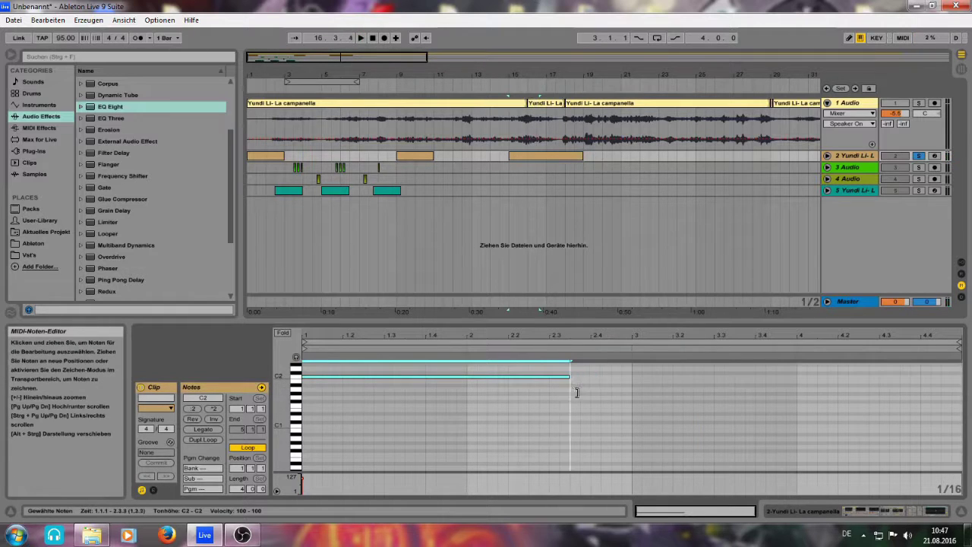
{"action": "key", "text": "ctrl+d"}
{"action": "key", "text": "shift+Down"}
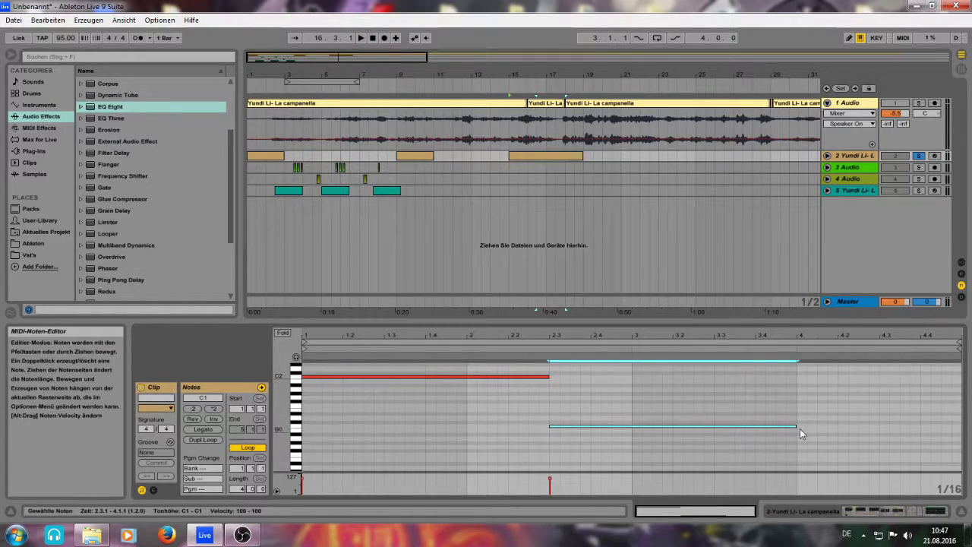
Duplicate the C1 note into the clip's fourth bar at C0, layer a copy at C2 over it, and unfold the second track during playback
{"action": "key", "text": "ctrl+d"}
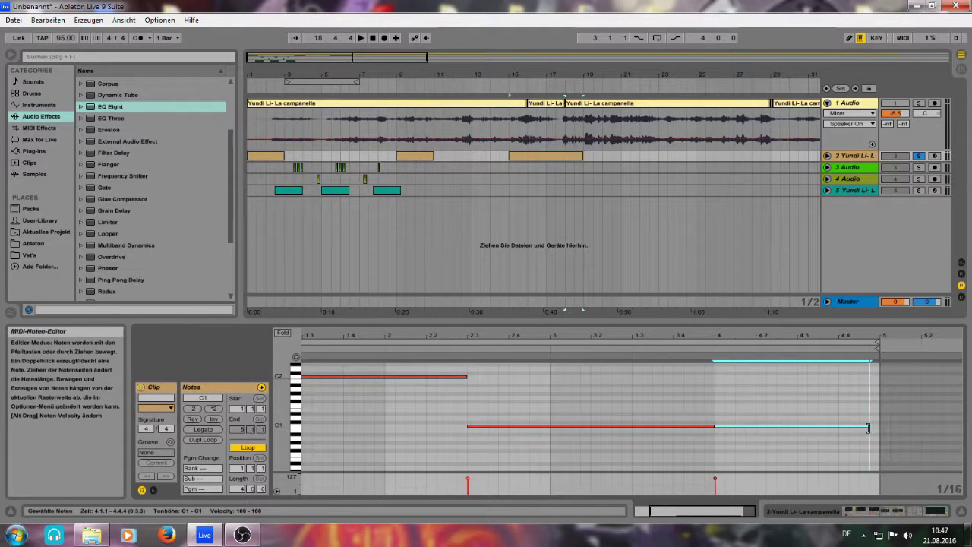
{"action": "key", "text": "shift+Down"}
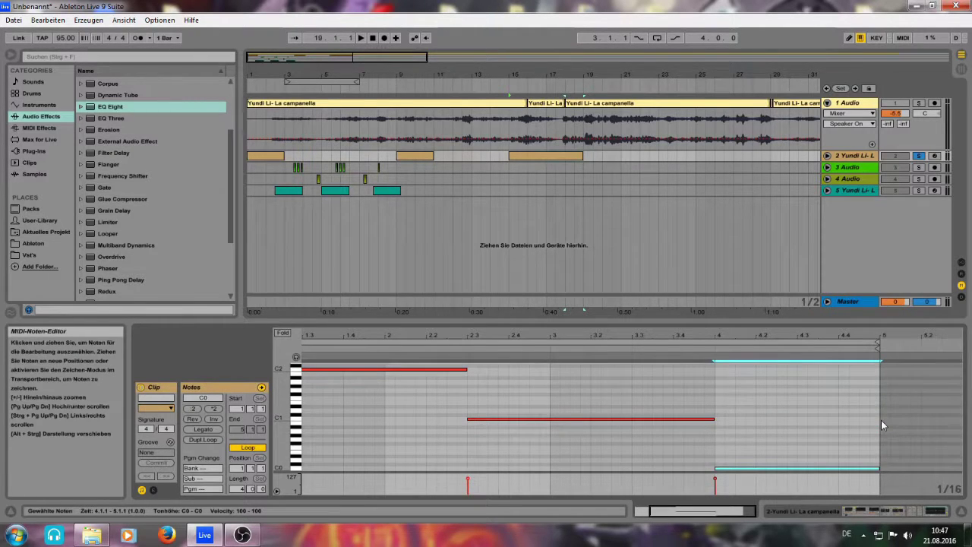
{"action": "key", "text": "shift+Up"}
{"action": "key", "text": "shift+Up"}
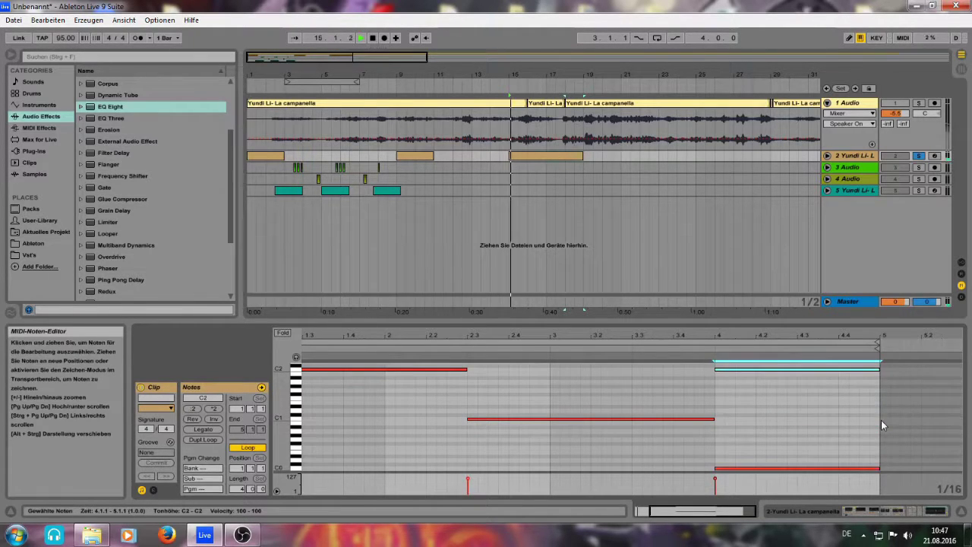
{"action": "left_click", "coordinate": [827, 155]}
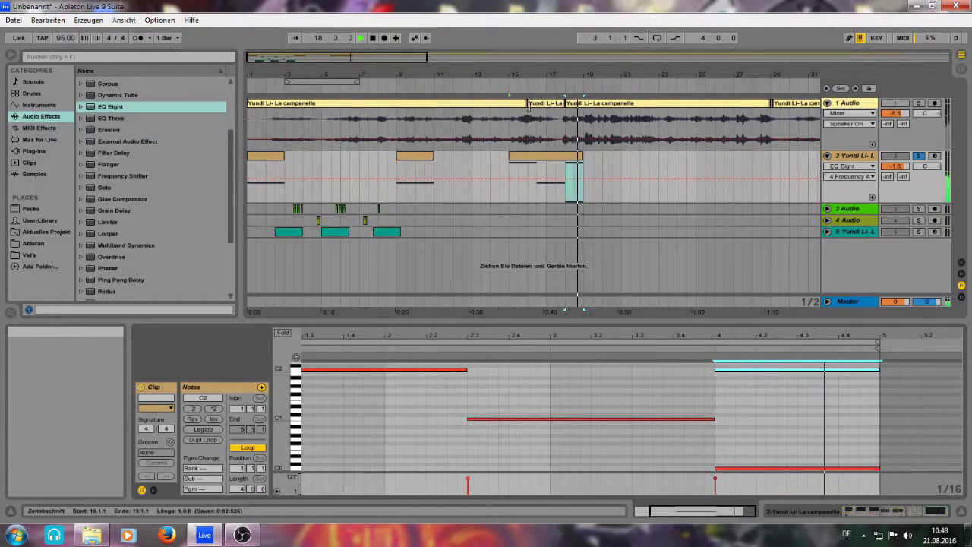
Duplicate the second track's bar 15 clip directly after itself, listen from bar 18, and move the duplicate to bar 20
{"action": "left_click", "coordinate": [542, 154]}
{"action": "key", "text": "ctrl+d"}
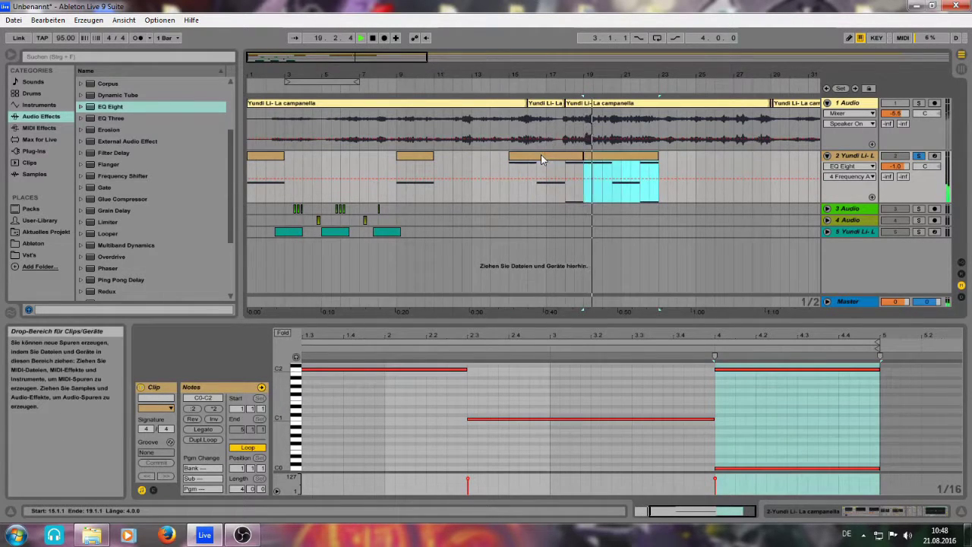
{"action": "left_click", "coordinate": [567, 173]}
{"action": "key", "text": "space"}
{"action": "key", "text": "space"}
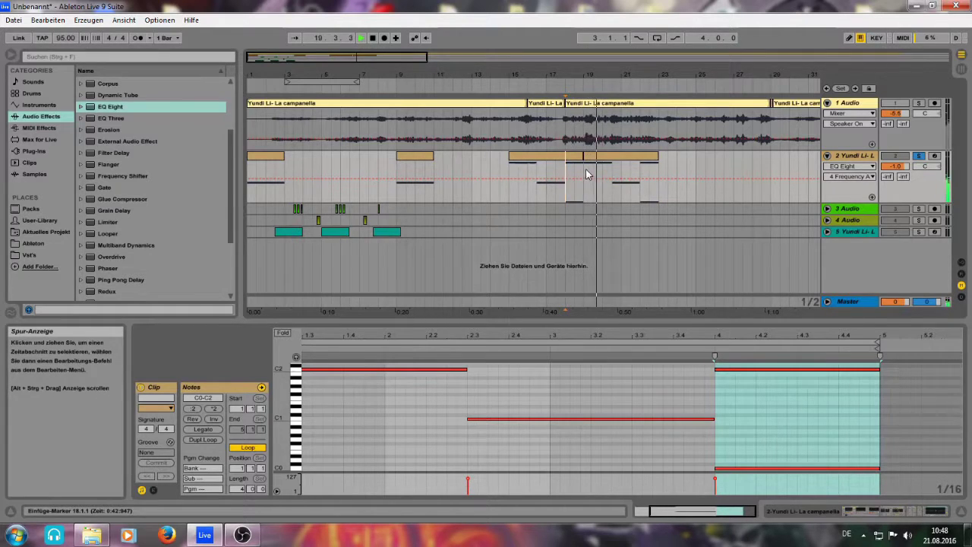
{"action": "key", "text": "space"}
{"action": "left_click_drag", "start_coordinate": [591, 161], "coordinate": [609, 161]}
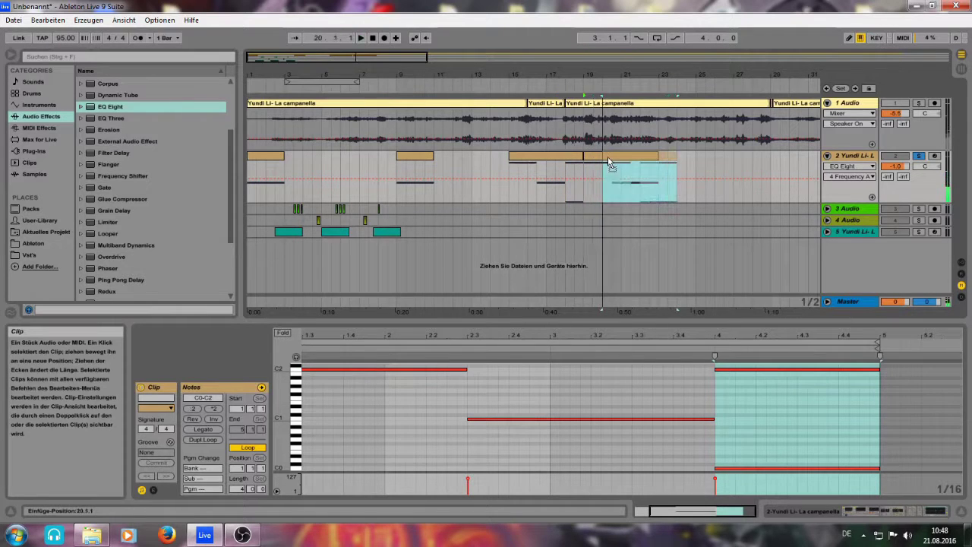
Copy the fifth track's third clip to 18.4.1 on the same track
{"action": "left_click", "coordinate": [379, 233]}
{"action": "left_click_drag", "start_coordinate": [379, 234], "coordinate": [583, 240]}
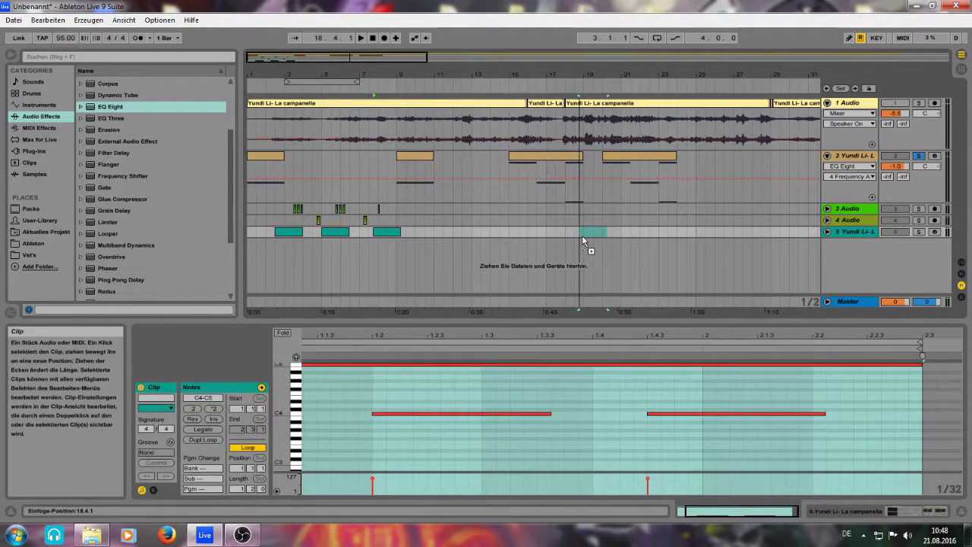
{"action": "key", "text": "space"}
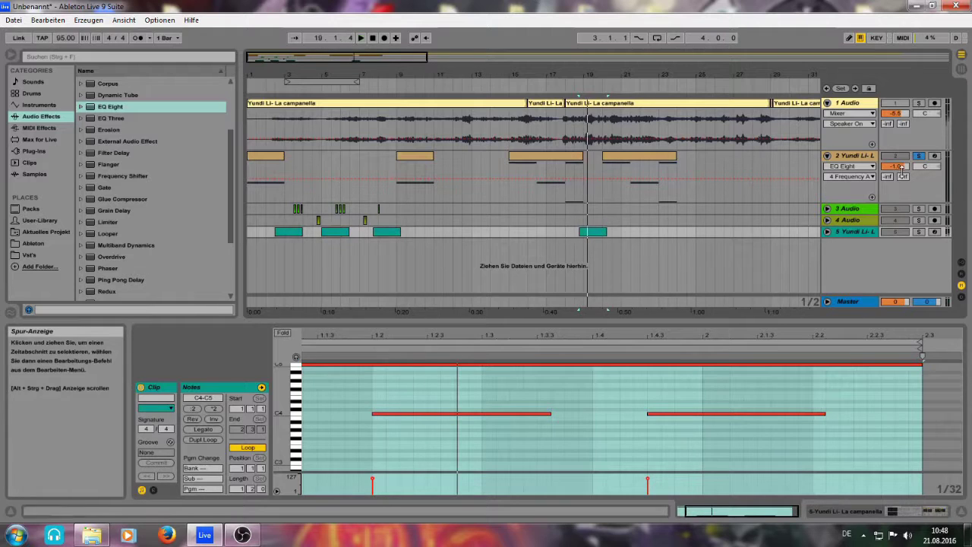
Solo the third track, fold the second track, and add an EQ Eight after the third track's Utility
{"action": "left_click", "coordinate": [918, 208]}
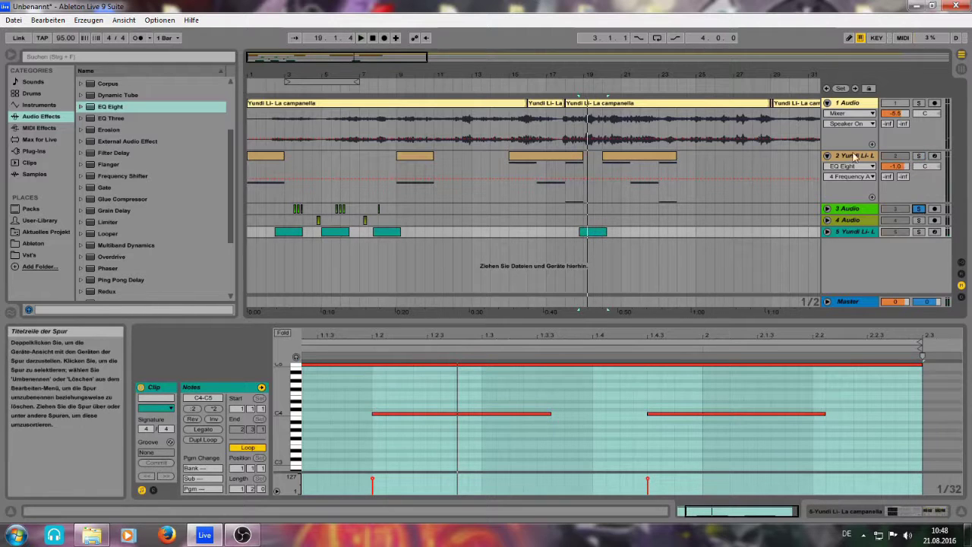
{"action": "left_click", "coordinate": [827, 156]}
{"action": "left_click", "coordinate": [298, 167]}
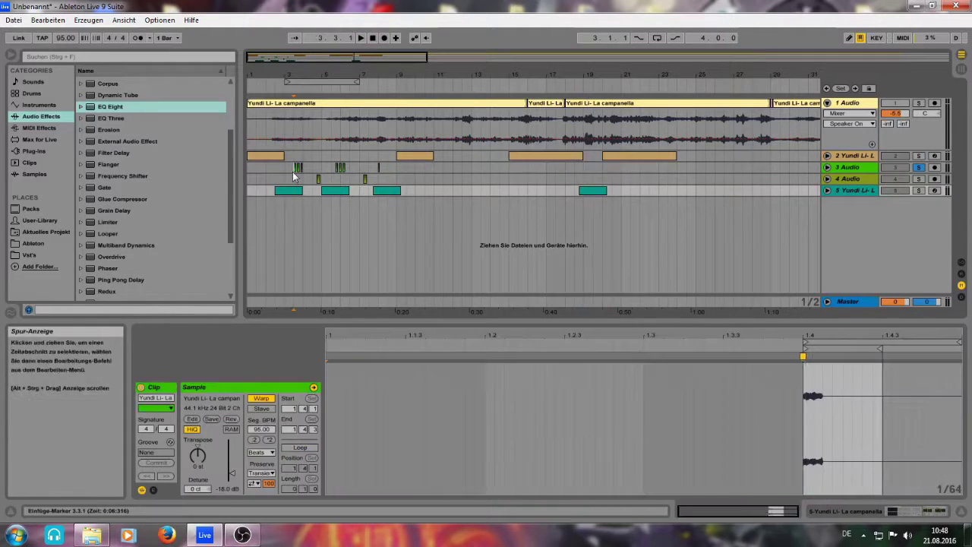
{"action": "double_click", "coordinate": [116, 111]}
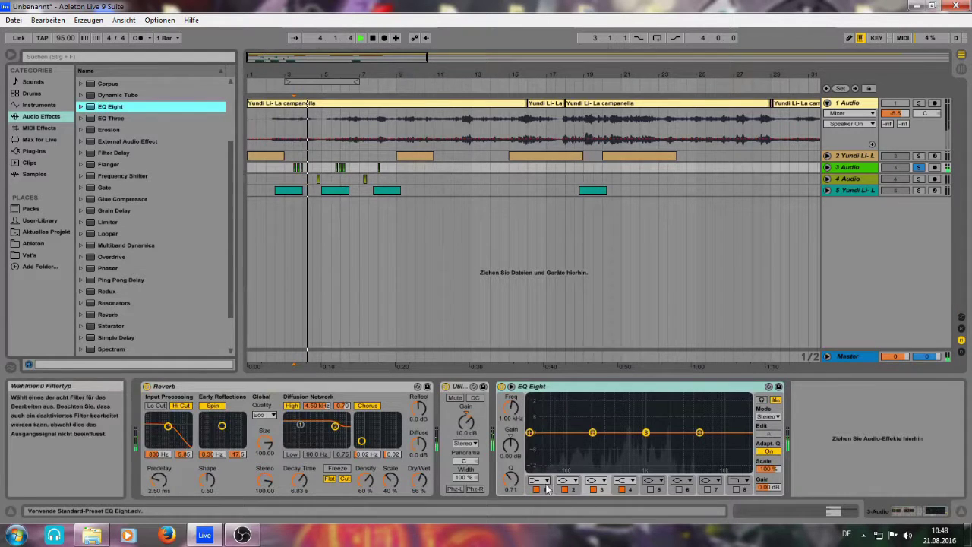
Set the third track's EQ Eight to a low cut at 461 Hz on band 1 and a high cut at 9.64 kHz on band 4
{"action": "left_click", "coordinate": [544, 483]}
{"action": "left_click", "coordinate": [539, 408]}
{"action": "left_click_drag", "start_coordinate": [511, 410], "coordinate": [511, 365]}
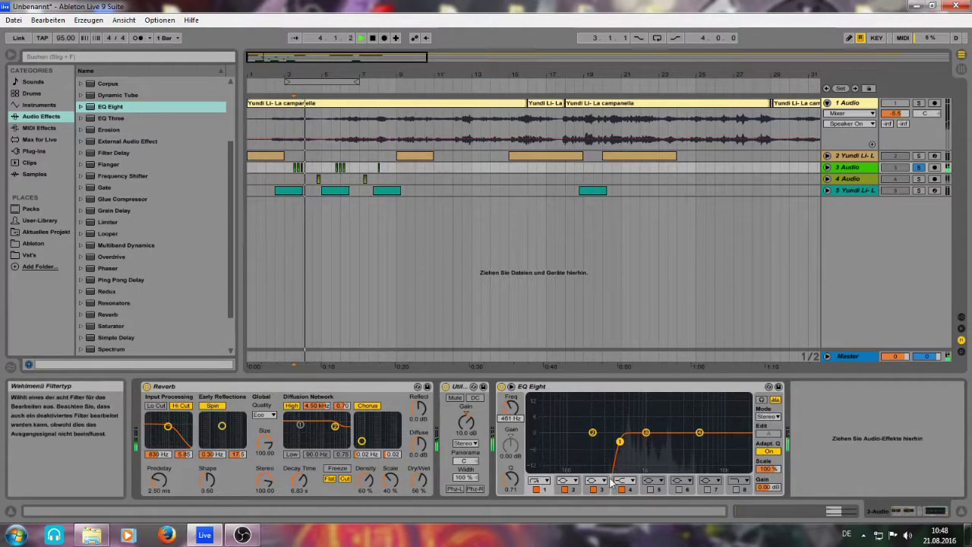
{"action": "left_click", "coordinate": [626, 481]}
{"action": "left_click", "coordinate": [630, 473]}
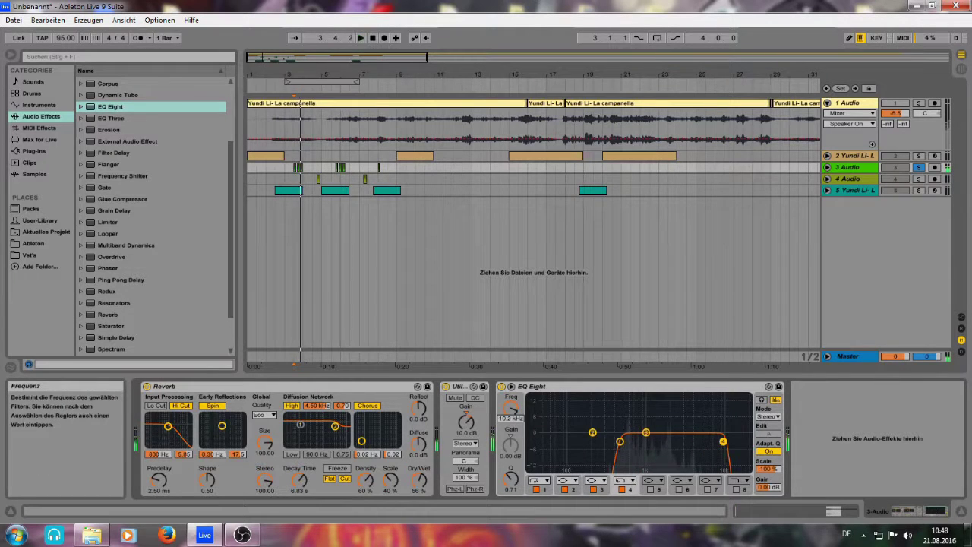
Solo the fourth track and add an EQ Eight after its Reverb
{"action": "left_click", "coordinate": [918, 178]}
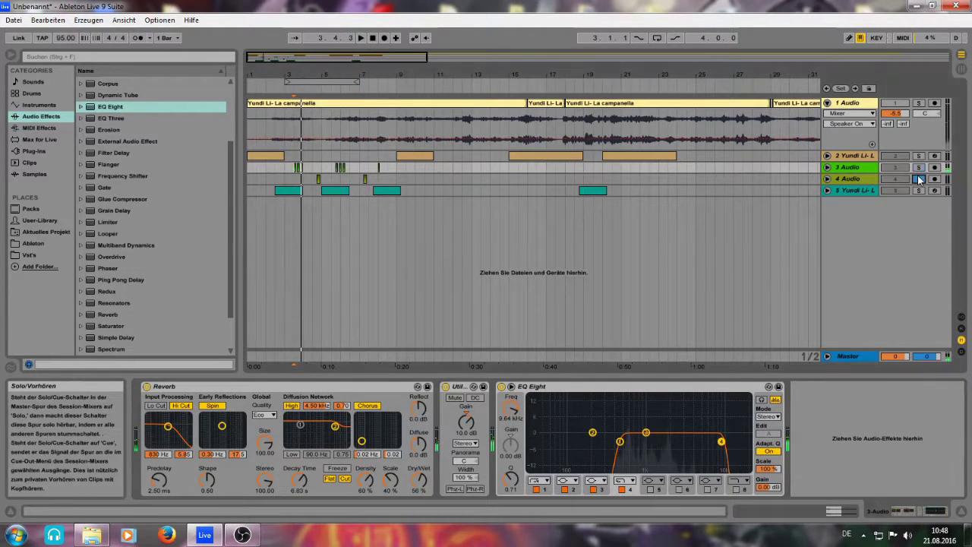
{"action": "left_click", "coordinate": [318, 181]}
{"action": "double_click", "coordinate": [110, 107]}
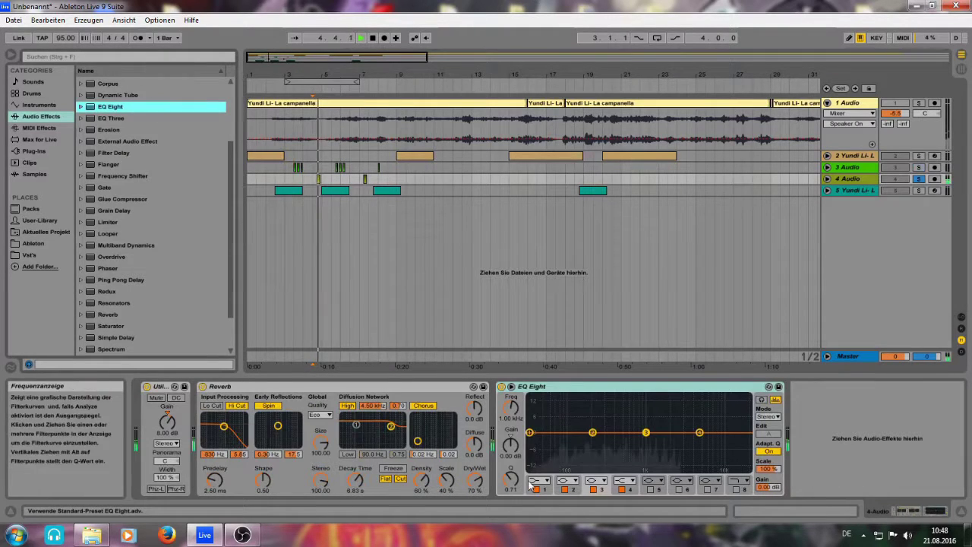
Give the fourth track's EQ Eight a raised low cut on band 1 and a high cut at 7.45 kHz on band 4
{"action": "left_click", "coordinate": [538, 481]}
{"action": "left_click", "coordinate": [538, 412]}
{"action": "left_click_drag", "start_coordinate": [511, 412], "coordinate": [511, 375]}
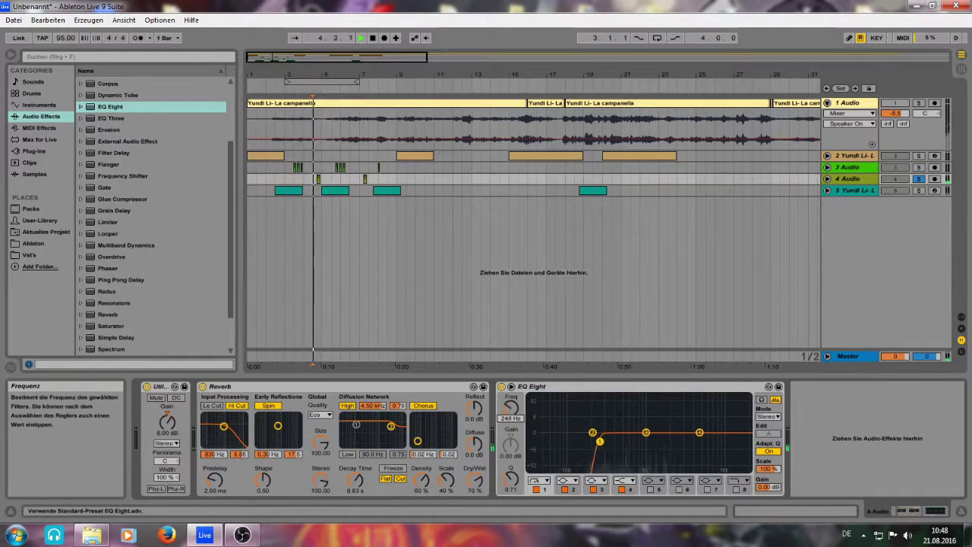
{"action": "left_click", "coordinate": [621, 481]}
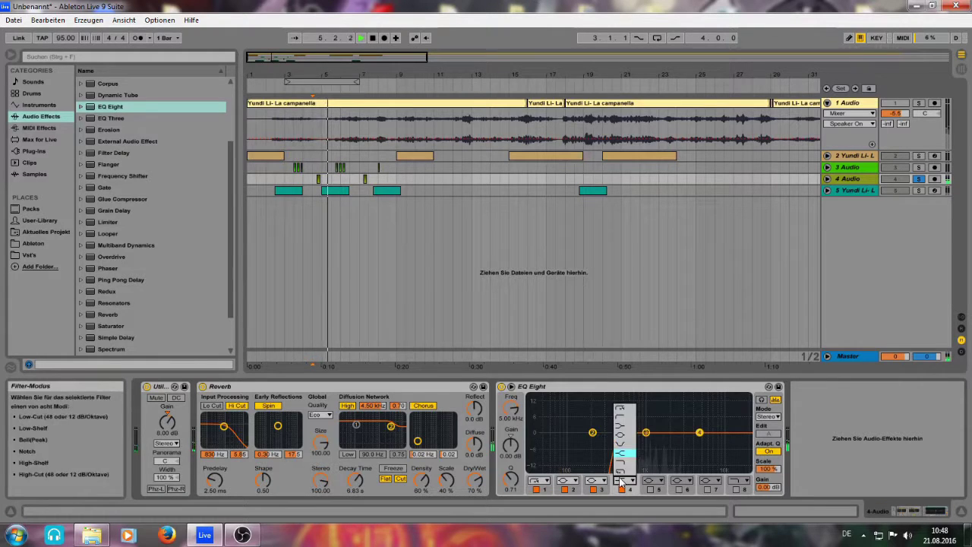
{"action": "left_click", "coordinate": [620, 452]}
{"action": "left_click_drag", "start_coordinate": [511, 408], "coordinate": [511, 391]}
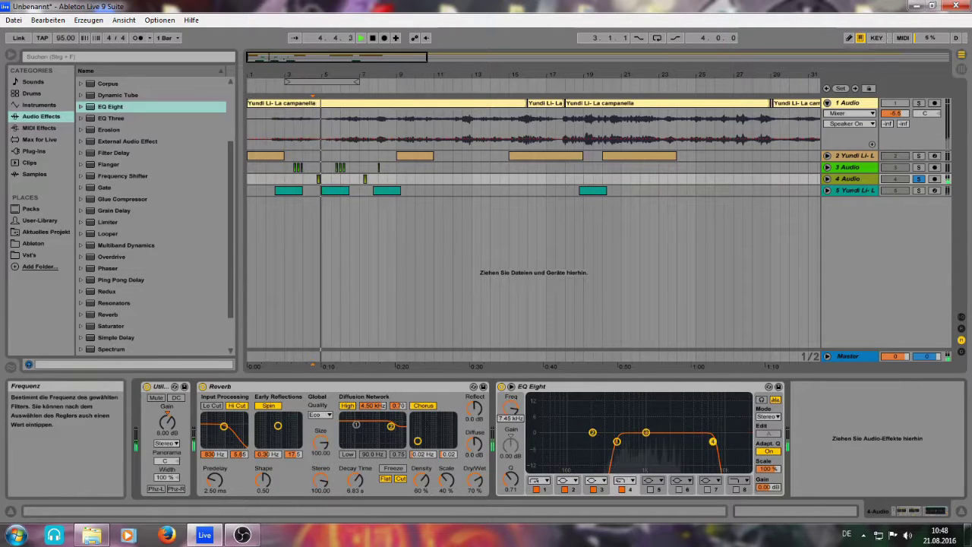
{"action": "key", "text": "space"}
Solo the fifth track, play its first clip, and add an EQ Eight after its Reverb
{"action": "left_click", "coordinate": [919, 191]}
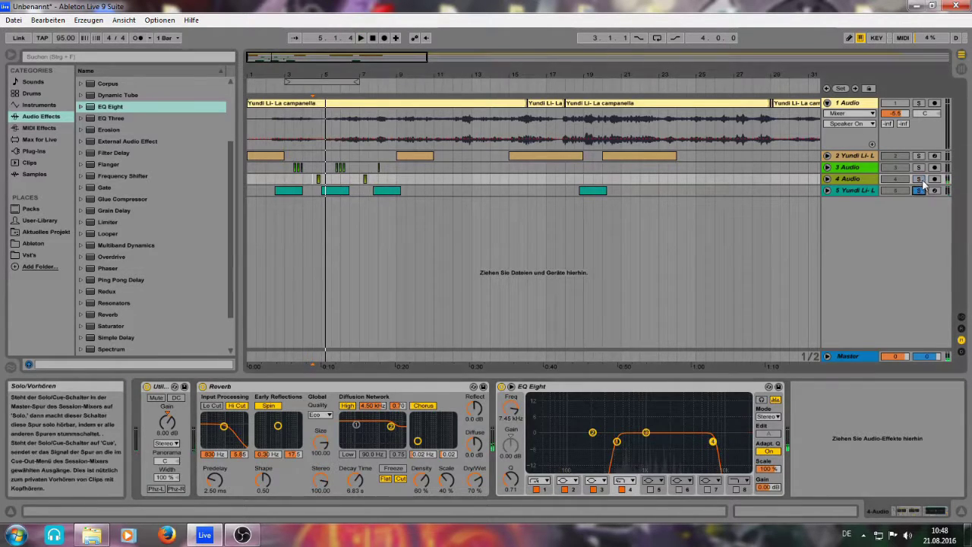
{"action": "left_click", "coordinate": [291, 189]}
{"action": "key", "text": "space"}
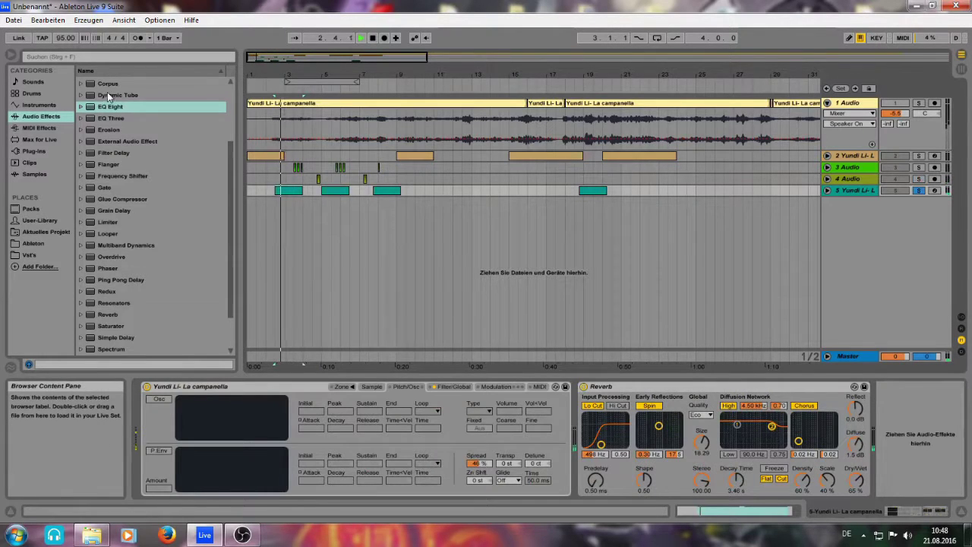
{"action": "left_click", "coordinate": [110, 106]}
{"action": "double_click", "coordinate": [110, 107]}
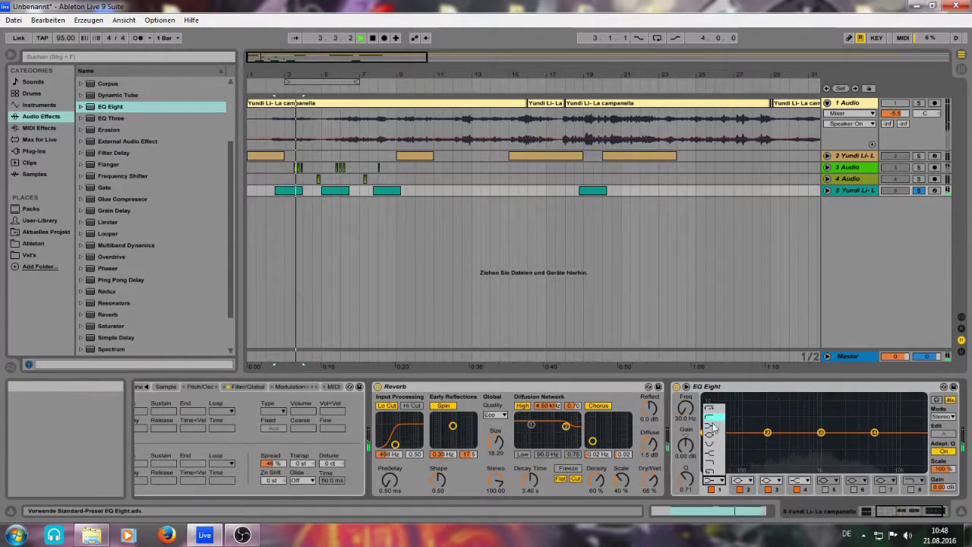
Set the fifth track's EQ Eight to a low cut at 213 Hz on band 1 and a high cut at about 11.5 kHz on band 4
{"action": "left_click_drag", "start_coordinate": [699, 416], "coordinate": [700, 407]}
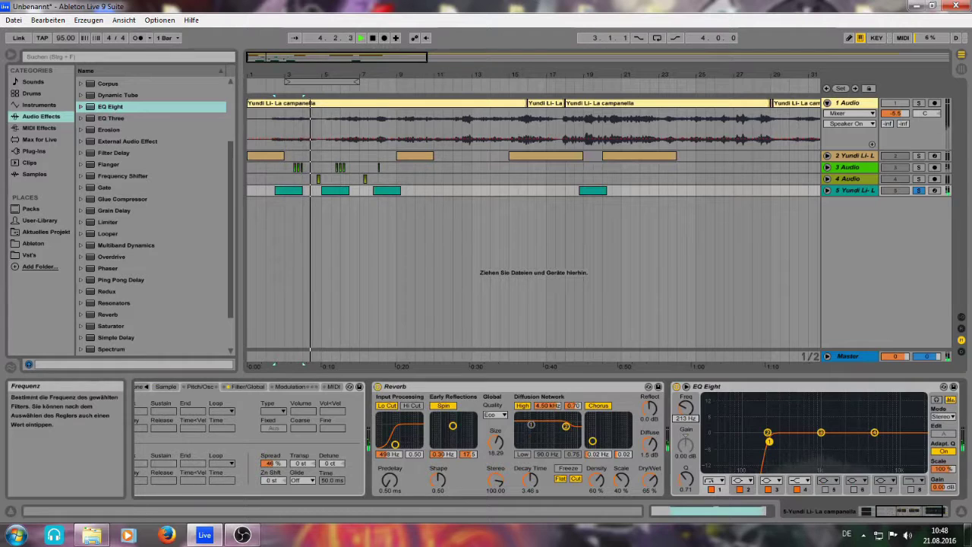
{"action": "left_click", "coordinate": [800, 480]}
{"action": "left_click", "coordinate": [797, 475]}
{"action": "left_click_drag", "start_coordinate": [686, 408], "coordinate": [686, 396]}
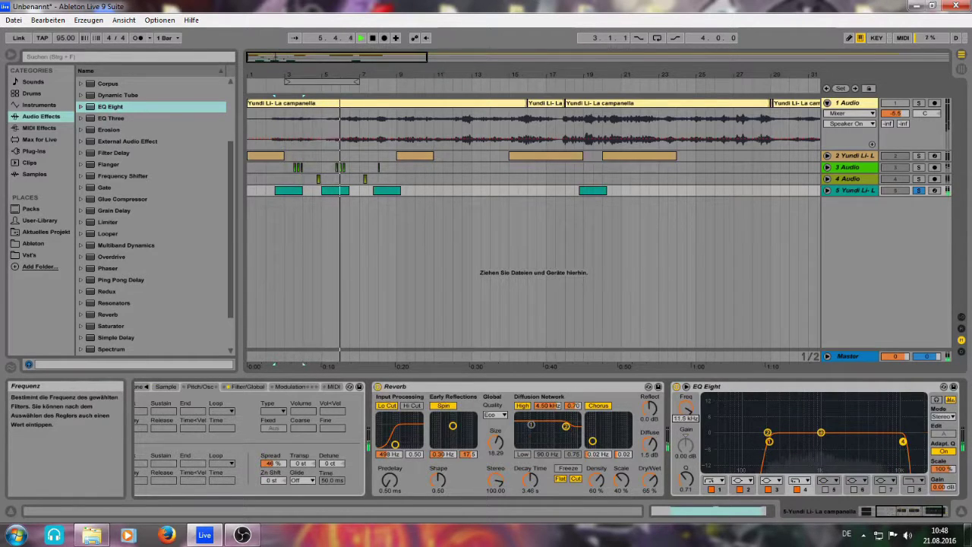
Lower the frequency of band 1's low cut slightly and raise band 4's high cut to 19.8 kHz
{"action": "left_click", "coordinate": [717, 481]}
{"action": "left_click_drag", "start_coordinate": [686, 408], "coordinate": [685, 413]}
{"action": "left_click", "coordinate": [803, 491]}
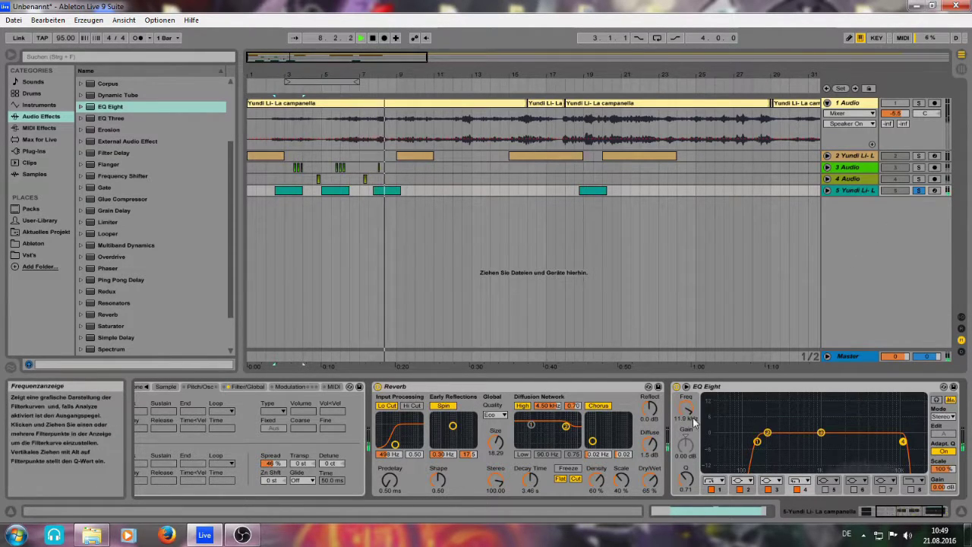
{"action": "left_click_drag", "start_coordinate": [686, 408], "coordinate": [686, 404]}
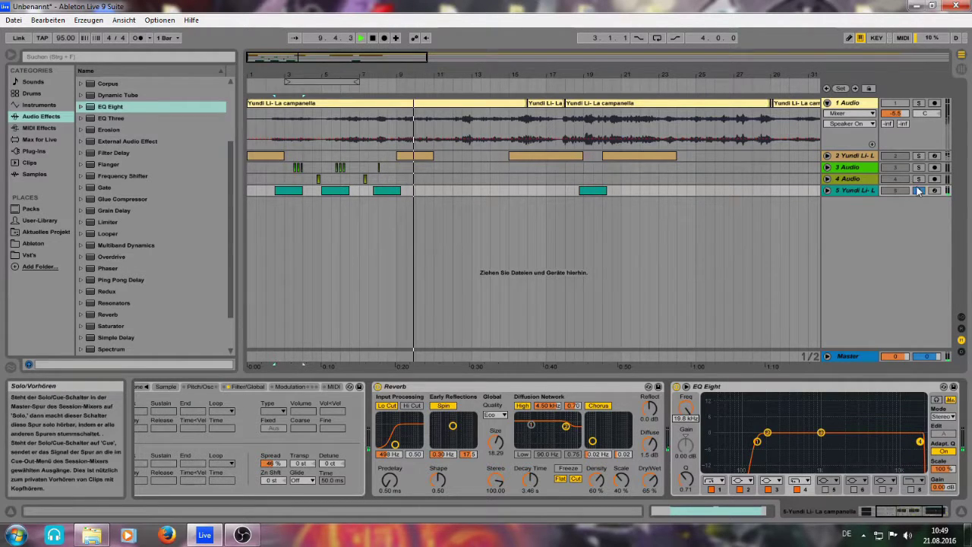
Unfold the fifth track with no track soloed and show its Track Panning envelope in the arrangement
{"action": "left_click", "coordinate": [827, 190]}
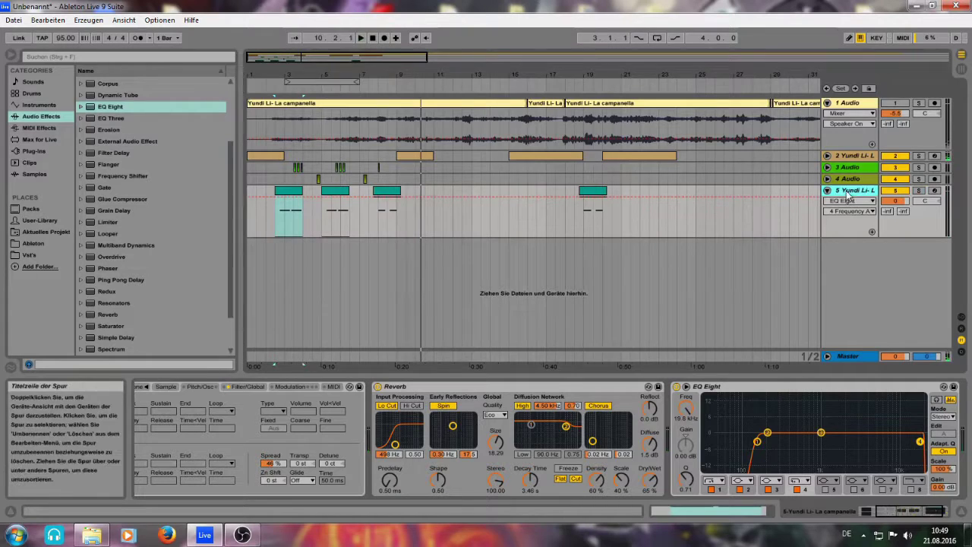
{"action": "key", "text": "Tab"}
{"action": "key", "text": "Tab"}
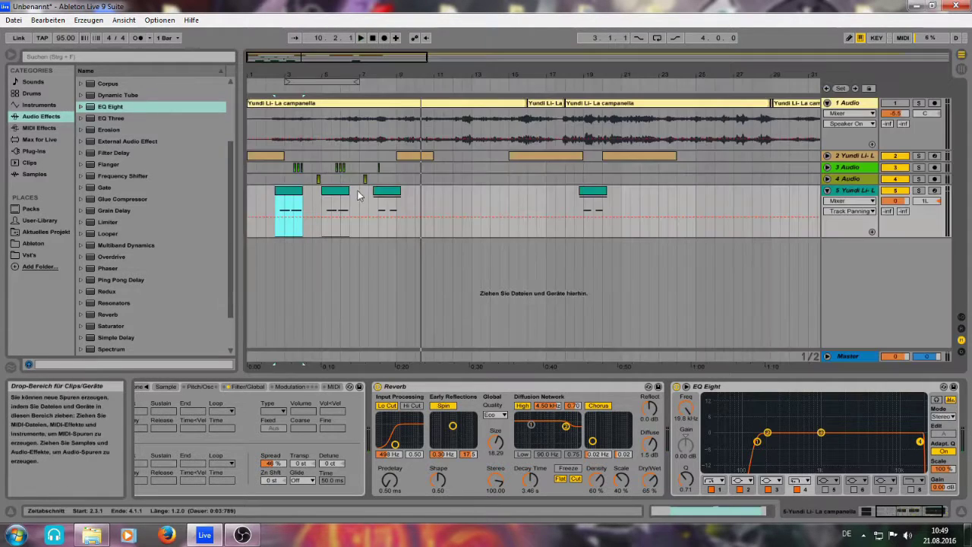
{"action": "key", "text": "Tab"}
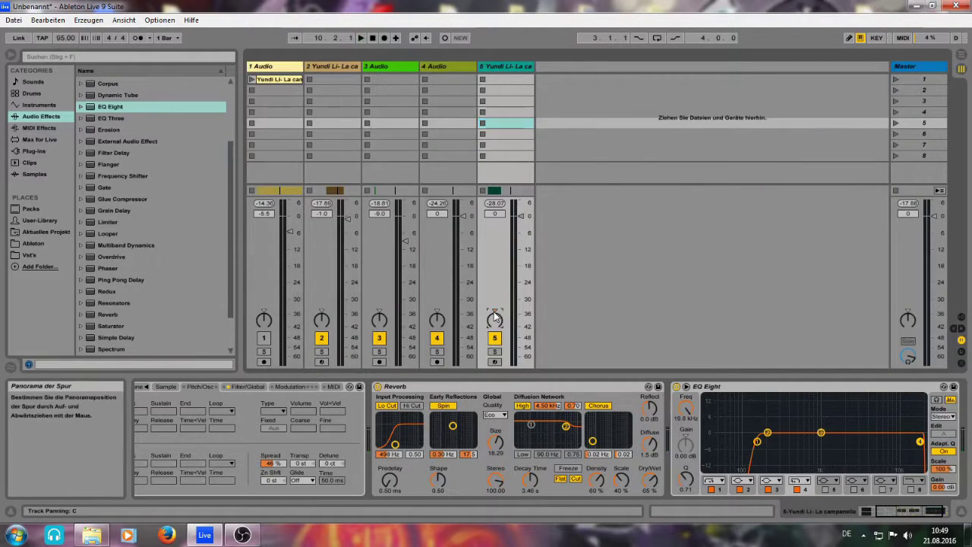
{"action": "key", "text": "Tab"}
Automate the fifth track's panning to ramp right across its first clip and return to centre by the second clip's end, adding breakpoints around the third clip
{"action": "left_click_drag", "start_coordinate": [287, 59], "coordinate": [288, 102]}
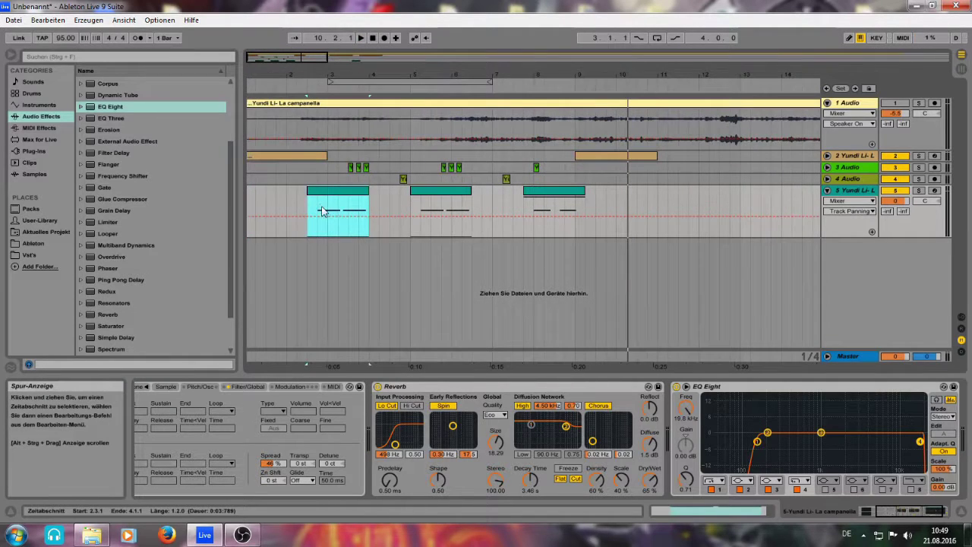
{"action": "left_click_drag", "start_coordinate": [335, 212], "coordinate": [318, 204]}
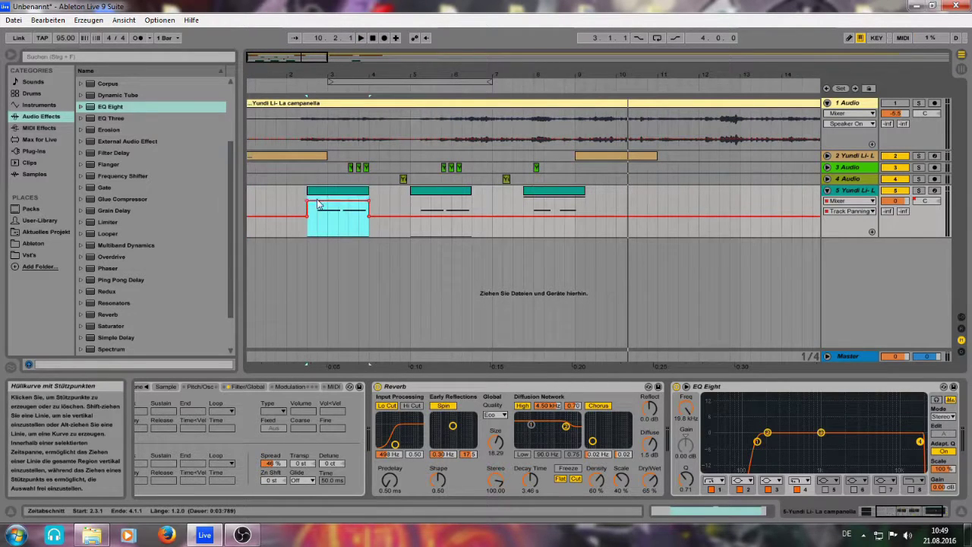
{"action": "left_click", "coordinate": [309, 202]}
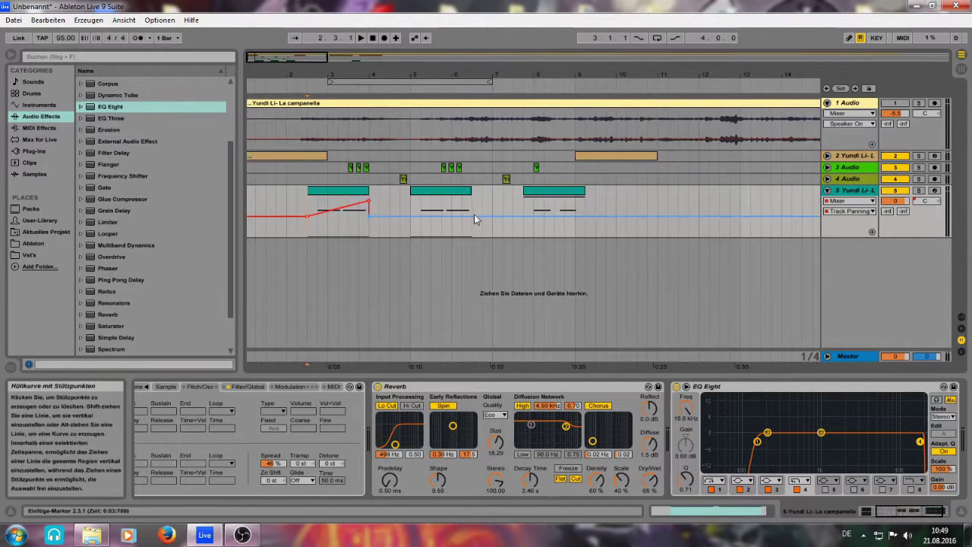
{"action": "left_click", "coordinate": [369, 216]}
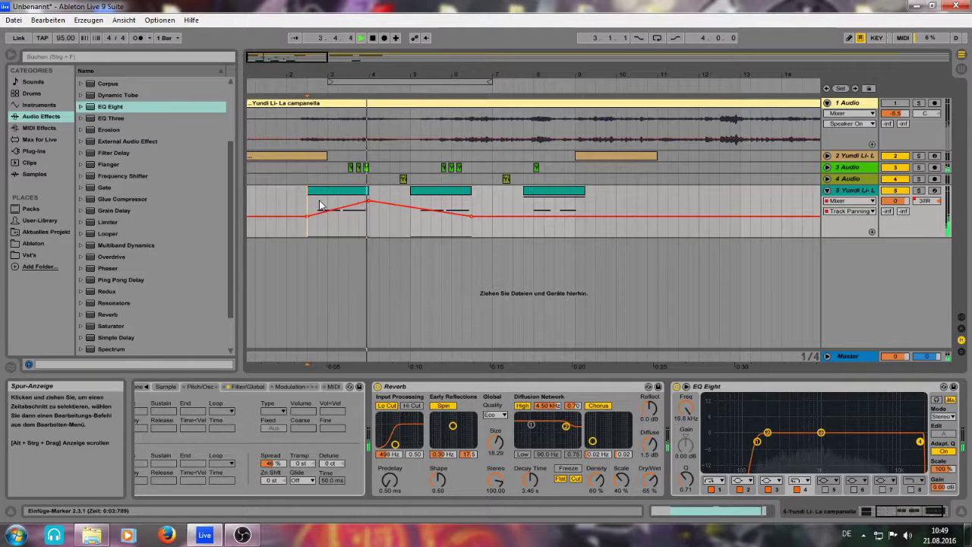
{"action": "left_click", "coordinate": [523, 216]}
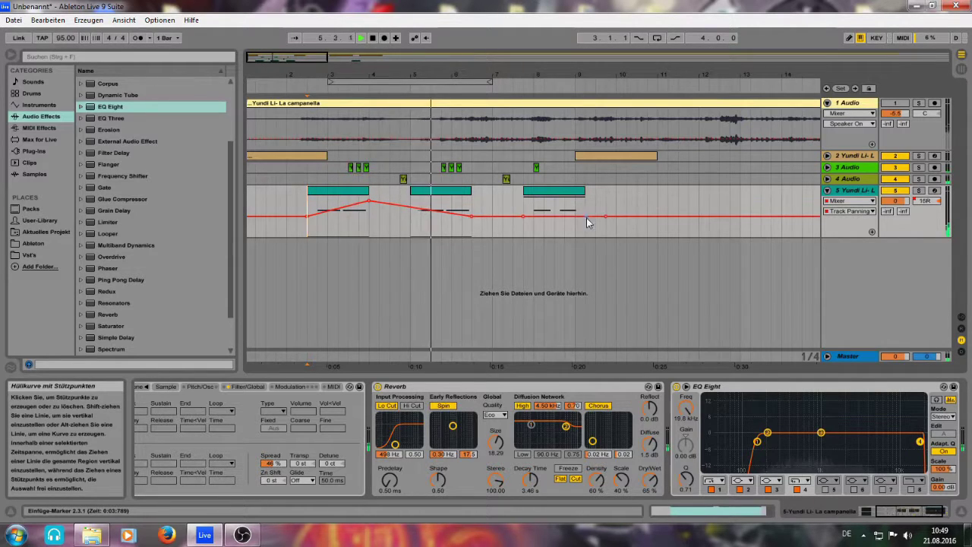
Shape track 5's panning automation so it moves to the left by the end of the third clip
{"action": "left_click_drag", "start_coordinate": [586, 217], "coordinate": [586, 231]}
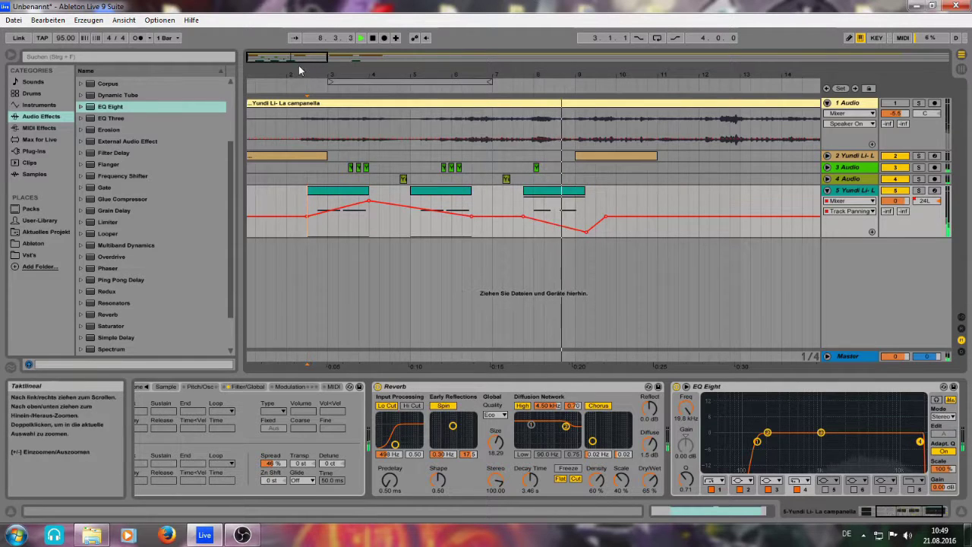
{"action": "left_click_drag", "start_coordinate": [335, 56], "coordinate": [339, 61]}
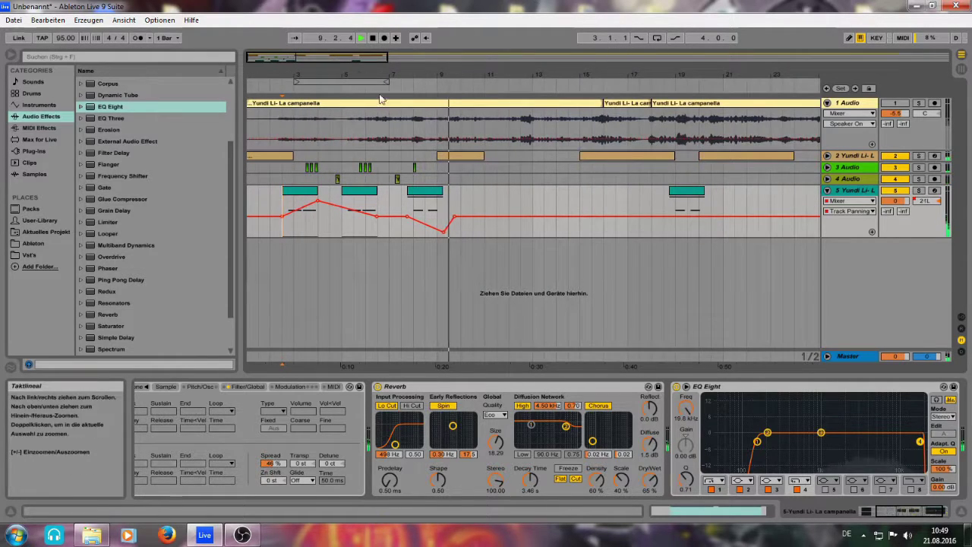
{"action": "left_click_drag", "start_coordinate": [441, 235], "coordinate": [442, 228]}
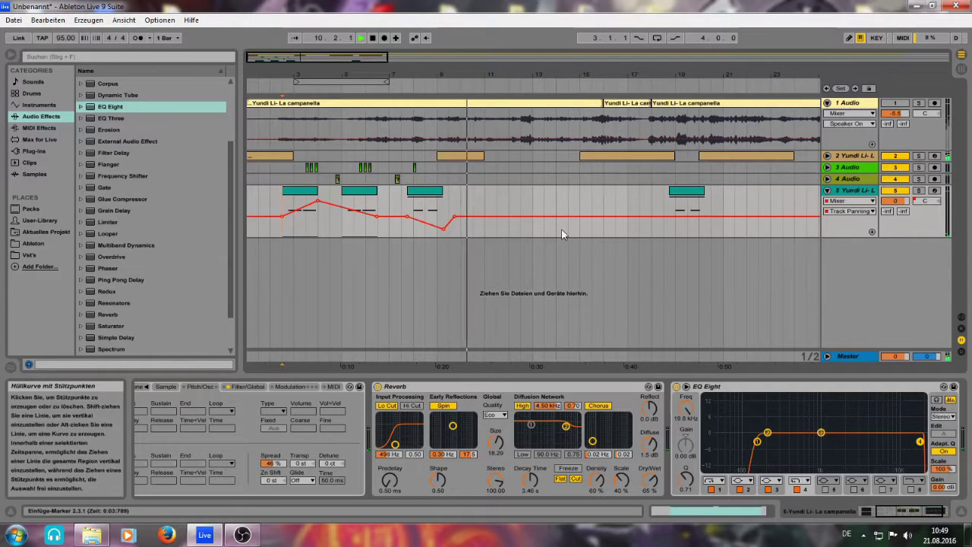
Extend track 5's panning curve so it drifts back to centre by the end of the fourth clip, and fold the track
{"action": "left_click", "coordinate": [704, 217]}
{"action": "left_click", "coordinate": [454, 217]}
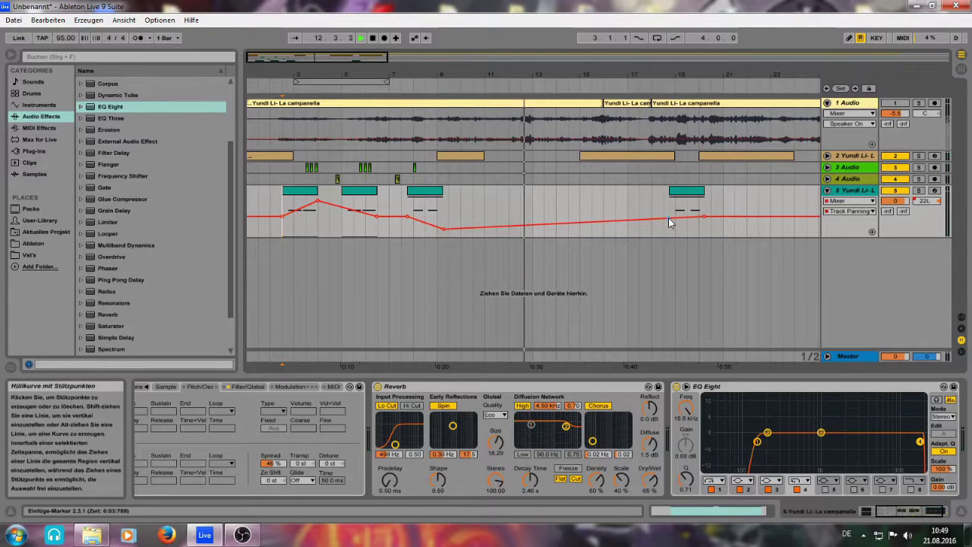
{"action": "left_click_drag", "start_coordinate": [668, 219], "coordinate": [668, 221]}
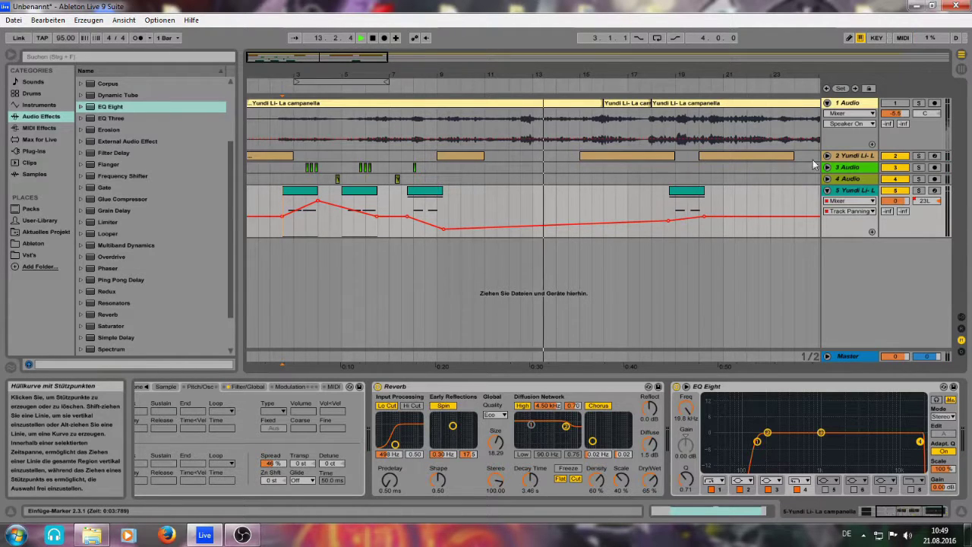
{"action": "left_click", "coordinate": [827, 190]}
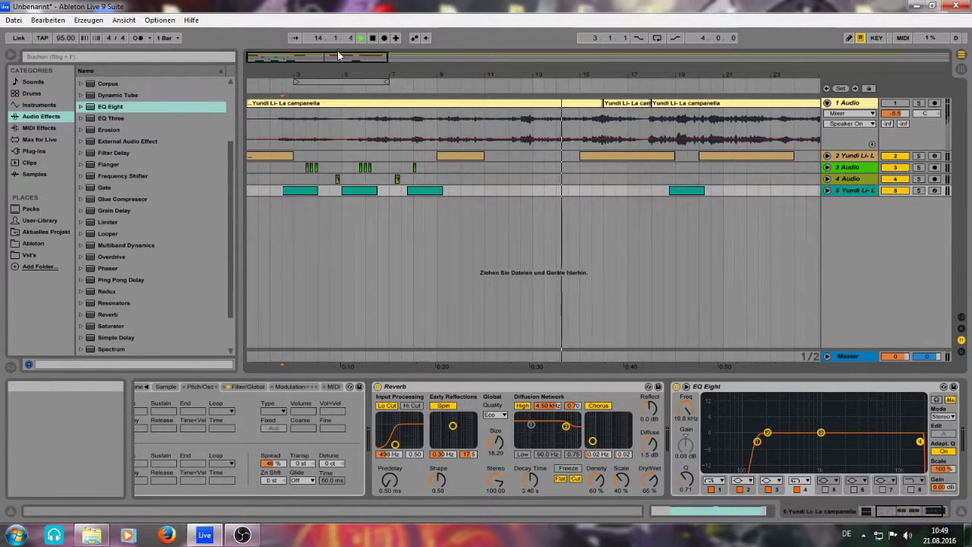
Create a yellow-green MIDI track below track 5 and load a Sampler onto it
{"action": "right_click", "coordinate": [837, 220]}
{"action": "left_click", "coordinate": [855, 221]}
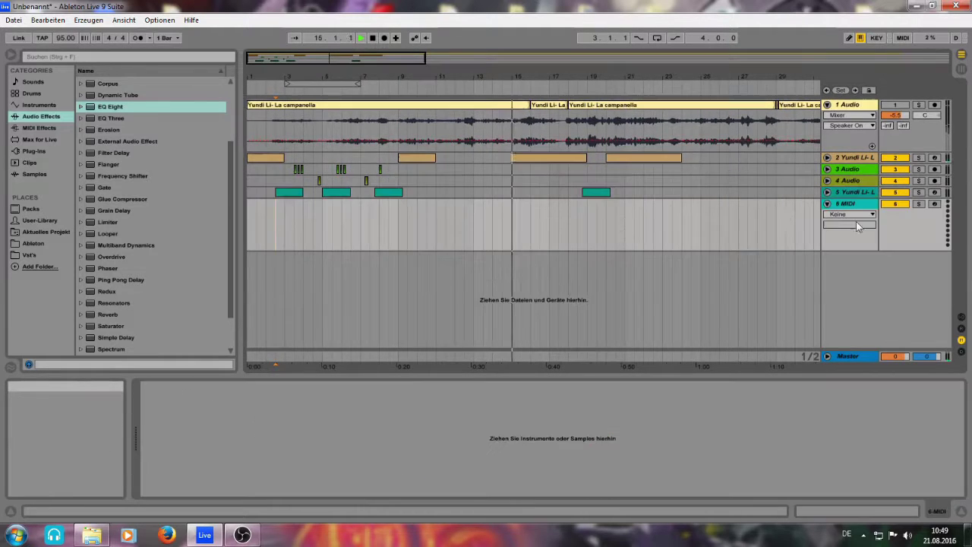
{"action": "right_click", "coordinate": [851, 203]}
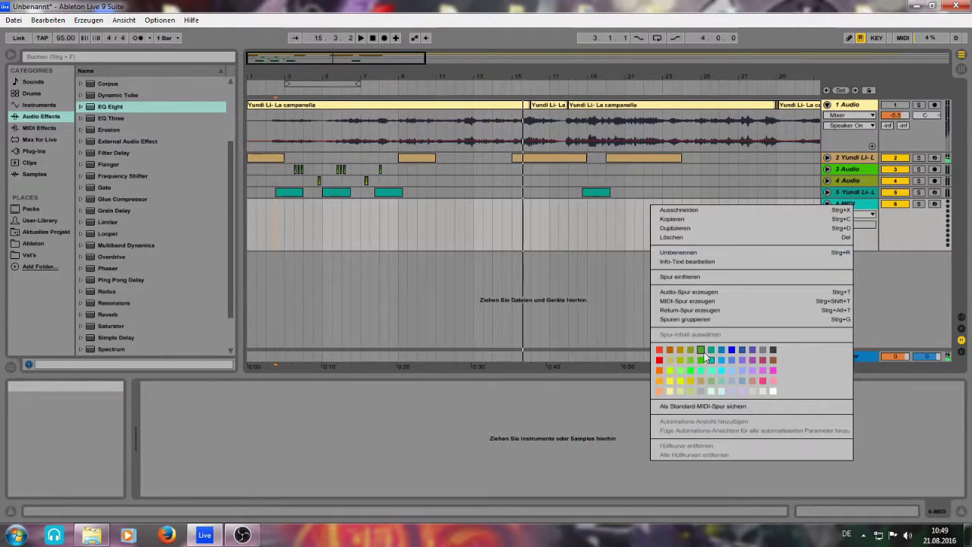
{"action": "left_click", "coordinate": [681, 361]}
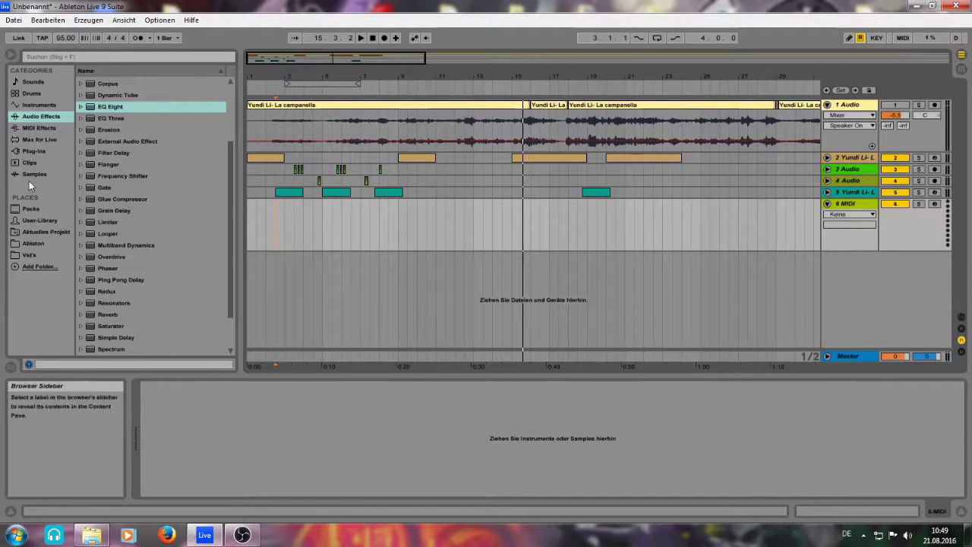
{"action": "left_click", "coordinate": [45, 104]}
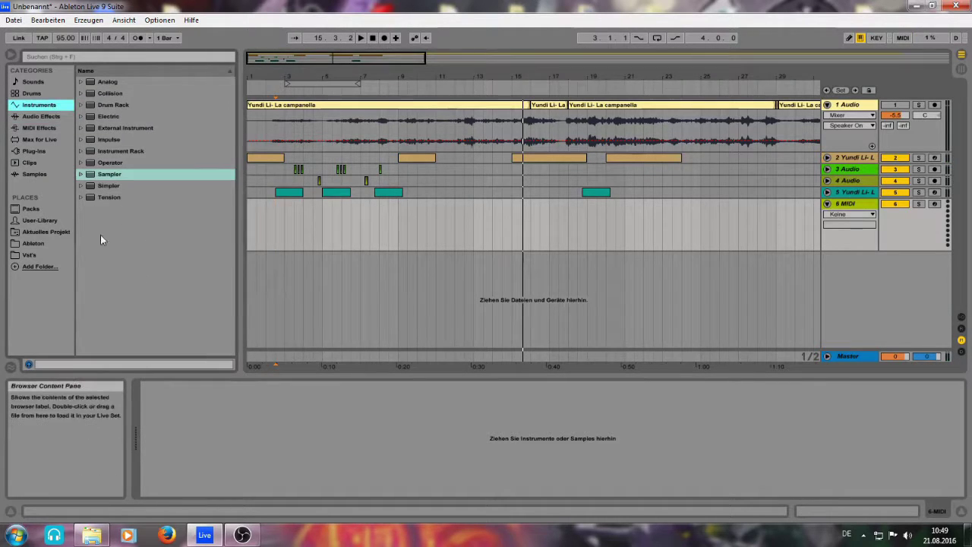
{"action": "double_click", "coordinate": [110, 177]}
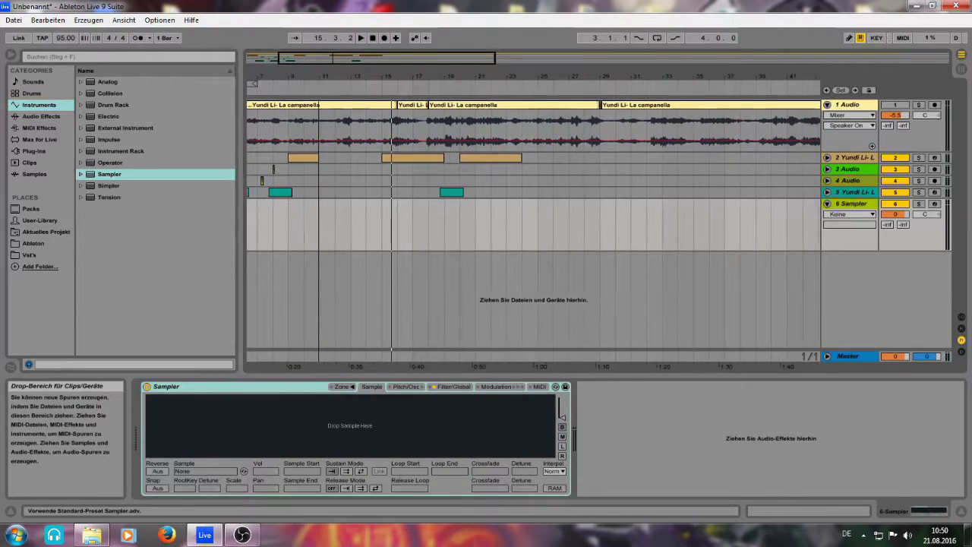
Audition track 1 from bar 38 and the arrangement from the third clip on track 5
{"action": "left_click", "coordinate": [648, 126]}
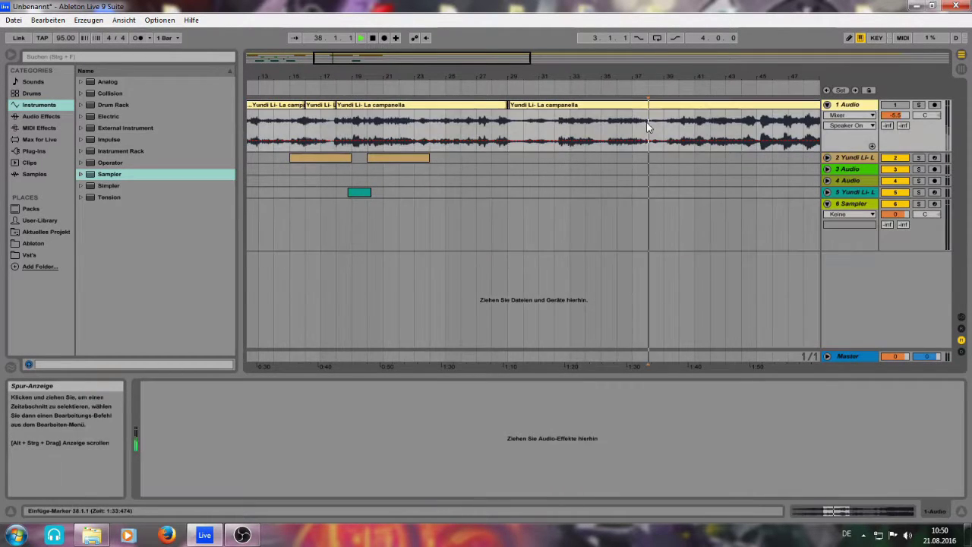
{"action": "left_click_drag", "start_coordinate": [504, 63], "coordinate": [487, 52]}
{"action": "left_click", "coordinate": [314, 192]}
{"action": "key", "text": "space"}
{"action": "key", "text": "space"}
Add a Utility effect after the EQ Eight on track 5 with its gain at 10 dB
{"action": "key", "text": "Tab"}
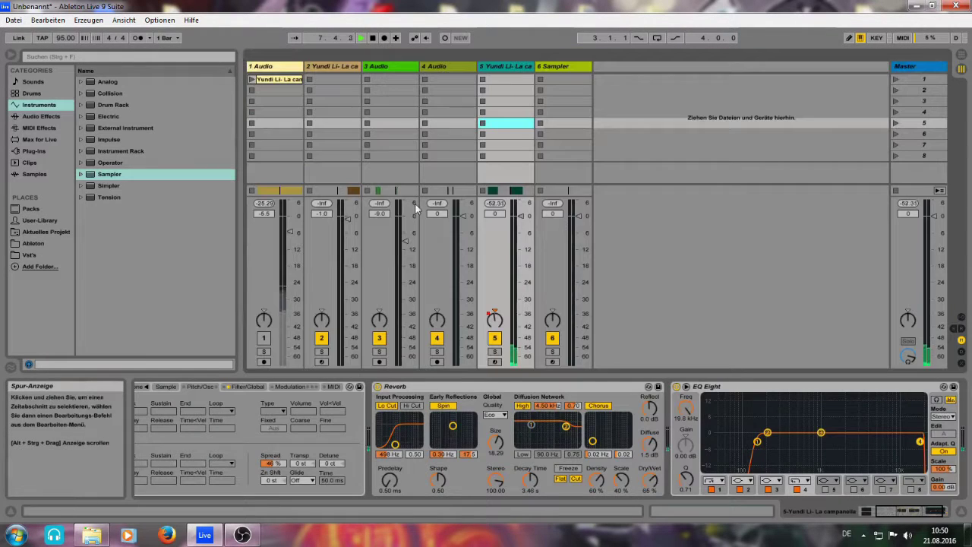
{"action": "left_click", "coordinate": [522, 68]}
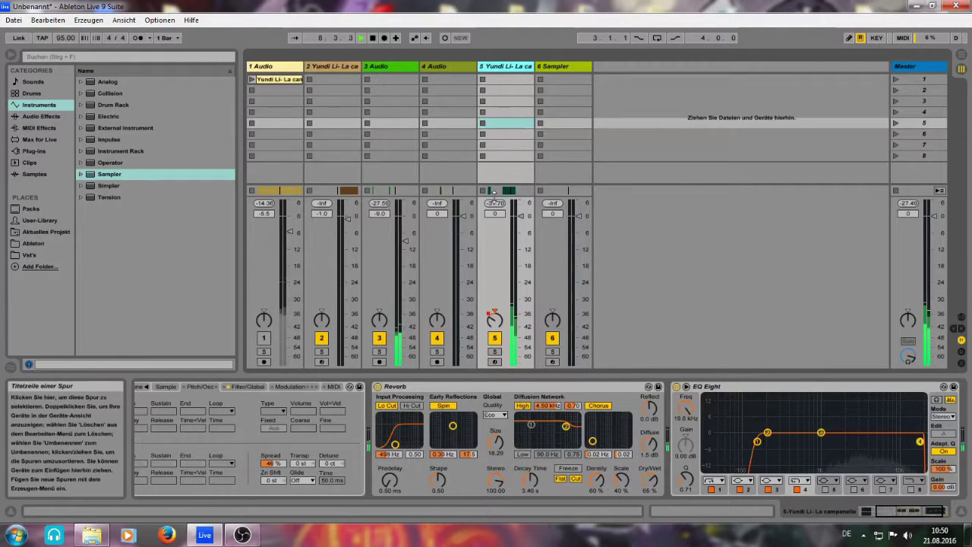
{"action": "left_click", "coordinate": [33, 243]}
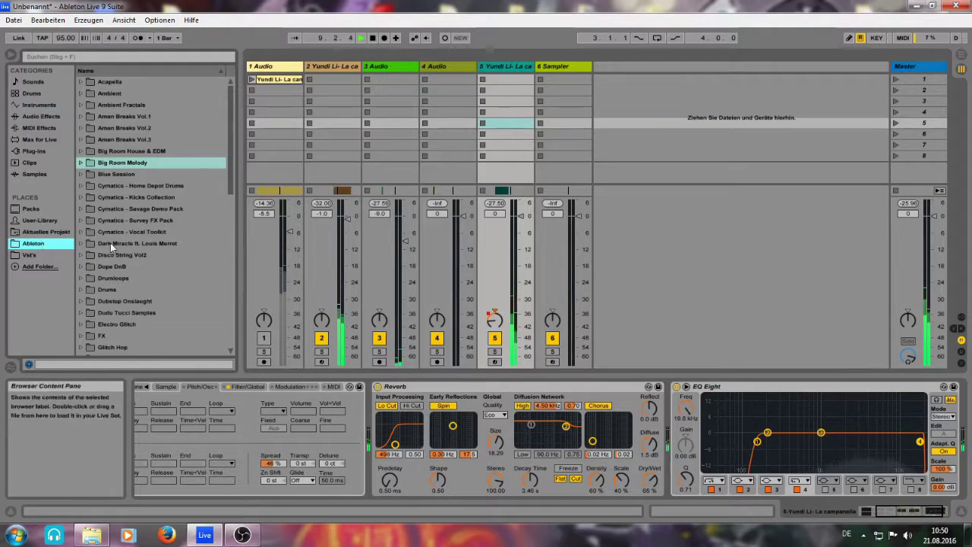
{"action": "left_click", "coordinate": [43, 129]}
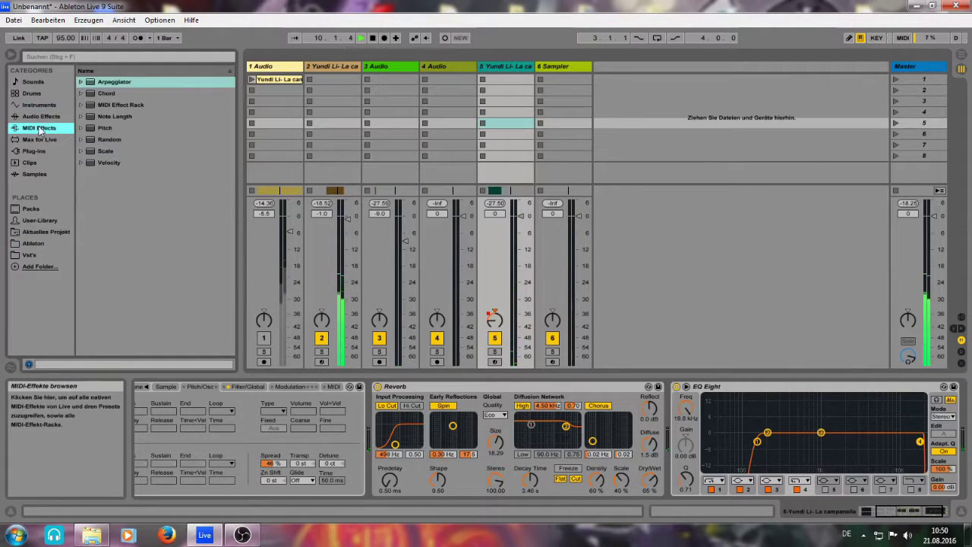
{"action": "left_click", "coordinate": [41, 116]}
{"action": "scroll", "coordinate": [115, 310], "scroll_direction": "down", "scroll_amount": 5}
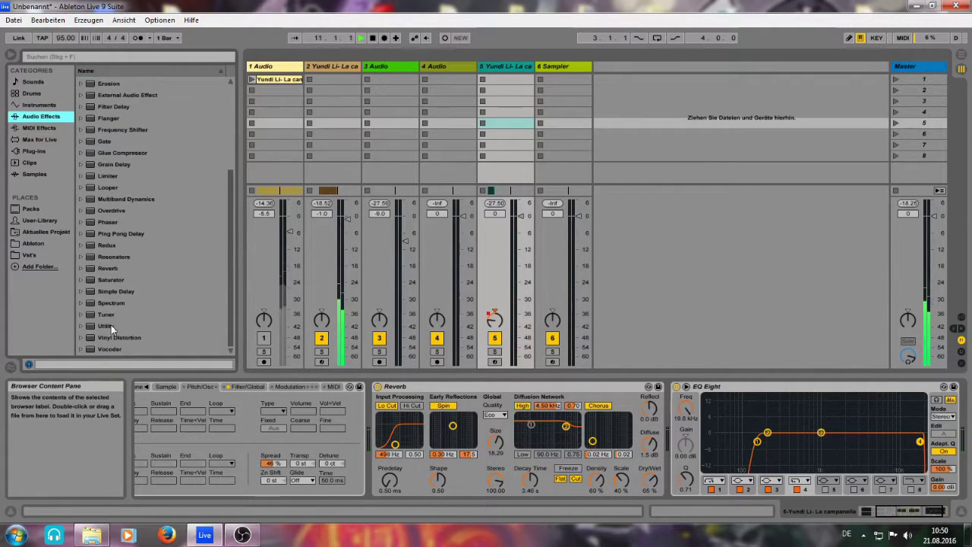
{"action": "left_click_drag", "start_coordinate": [111, 328], "coordinate": [874, 403]}
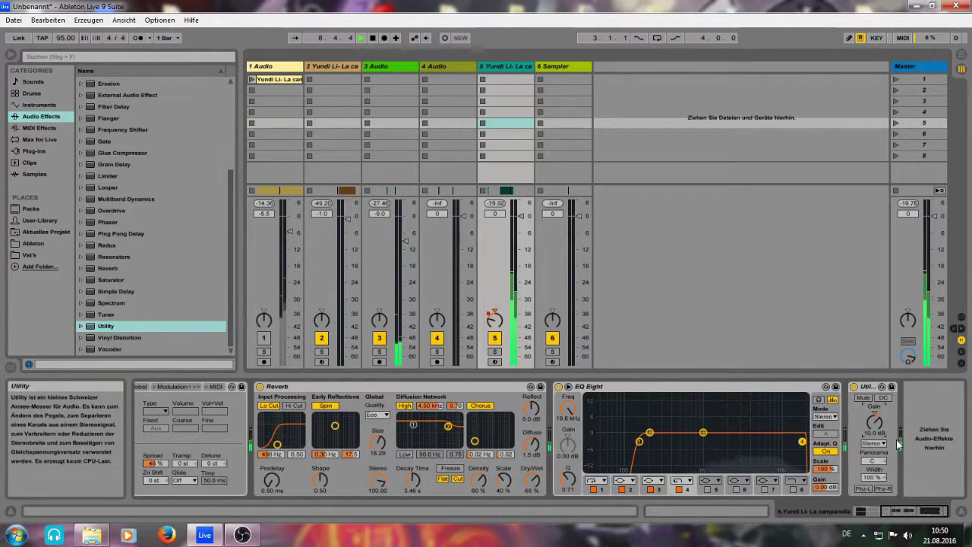
Lower track 5's volume to -5.0 dB in the mixer and return to the arrangement
{"action": "left_click_drag", "start_coordinate": [494, 213], "coordinate": [494, 224]}
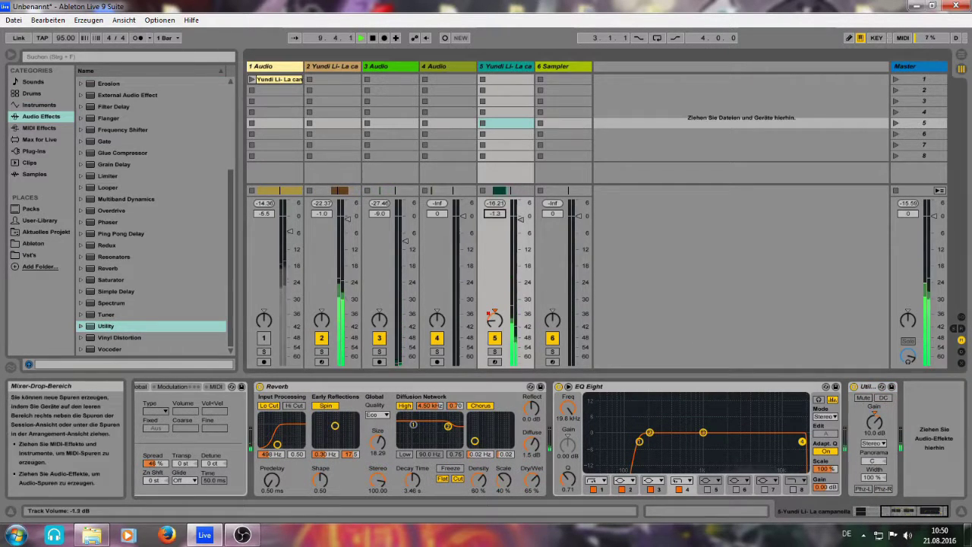
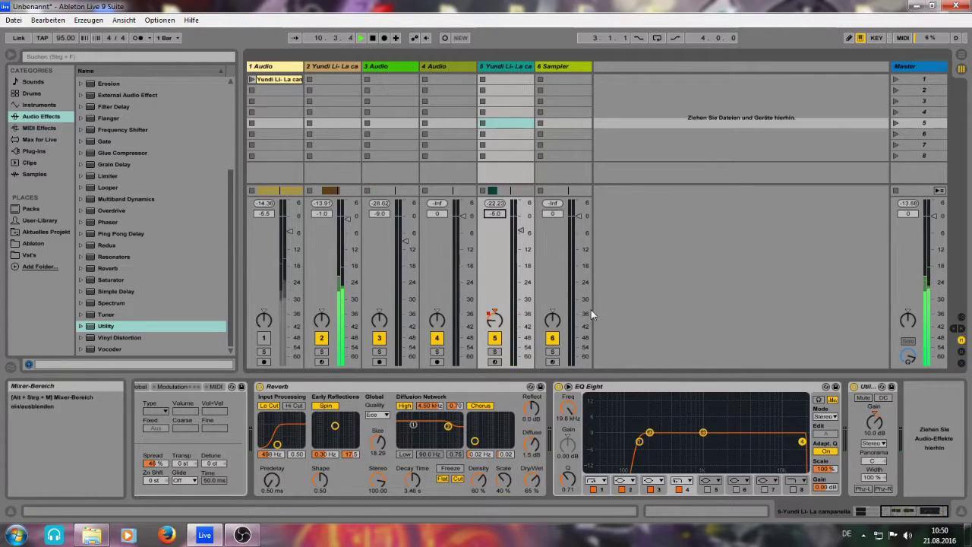
{"action": "key", "text": "Tab"}
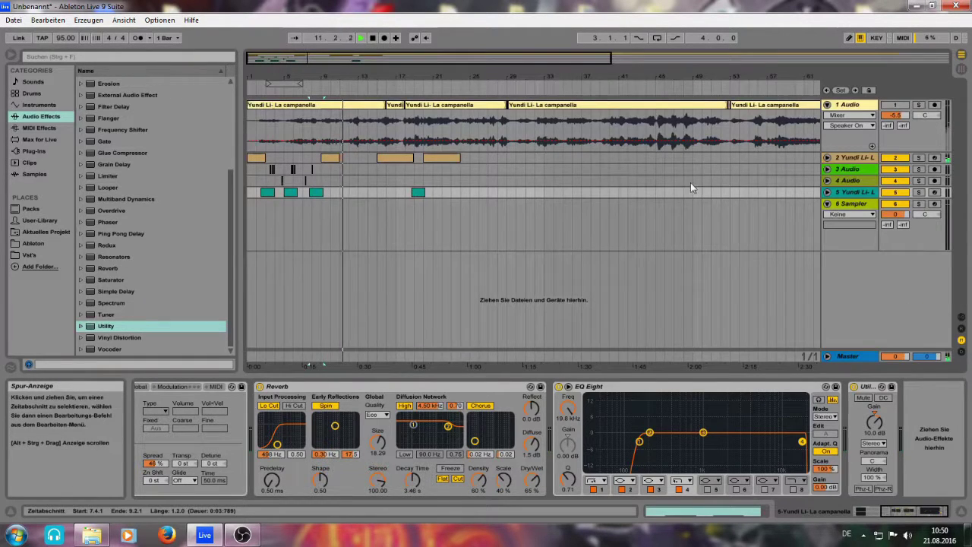
{"action": "left_click", "coordinate": [840, 207]}
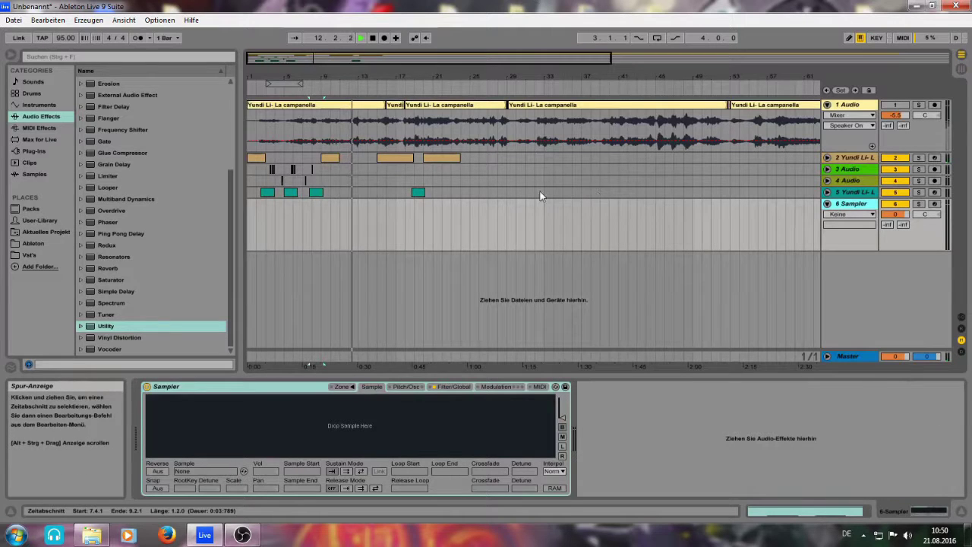
Set the Reverb decay time on track 2 to 2.32 s
{"action": "left_click", "coordinate": [342, 156]}
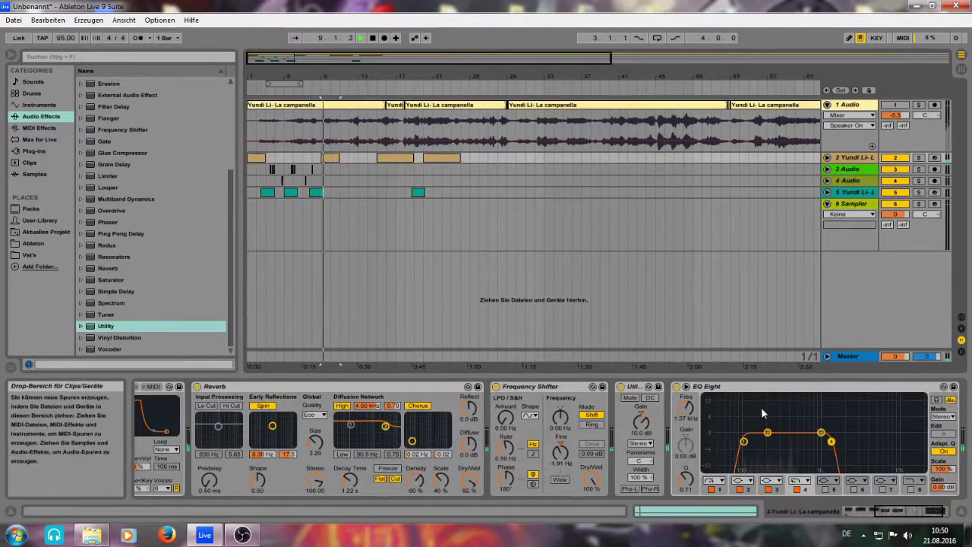
{"action": "left_click", "coordinate": [351, 489]}
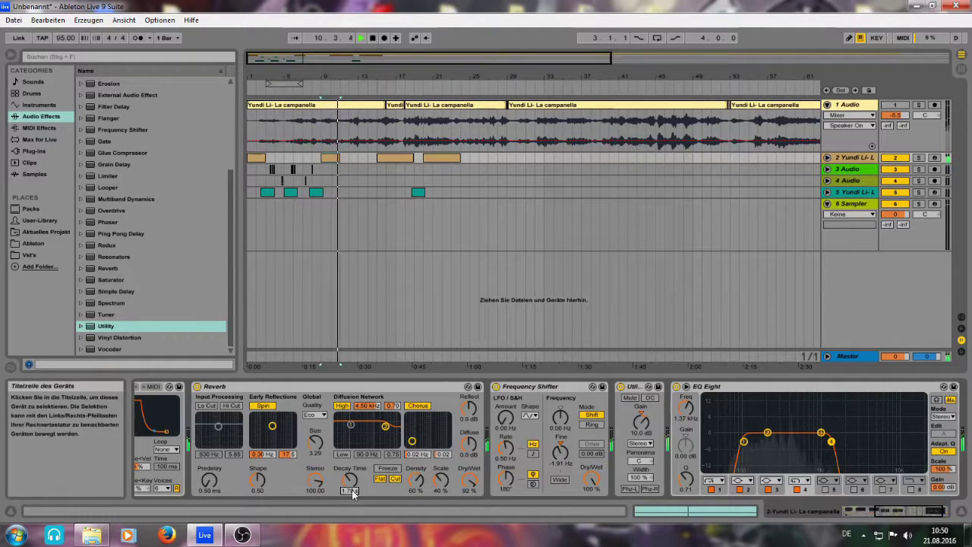
{"action": "left_click_drag", "start_coordinate": [352, 492], "coordinate": [352, 484]}
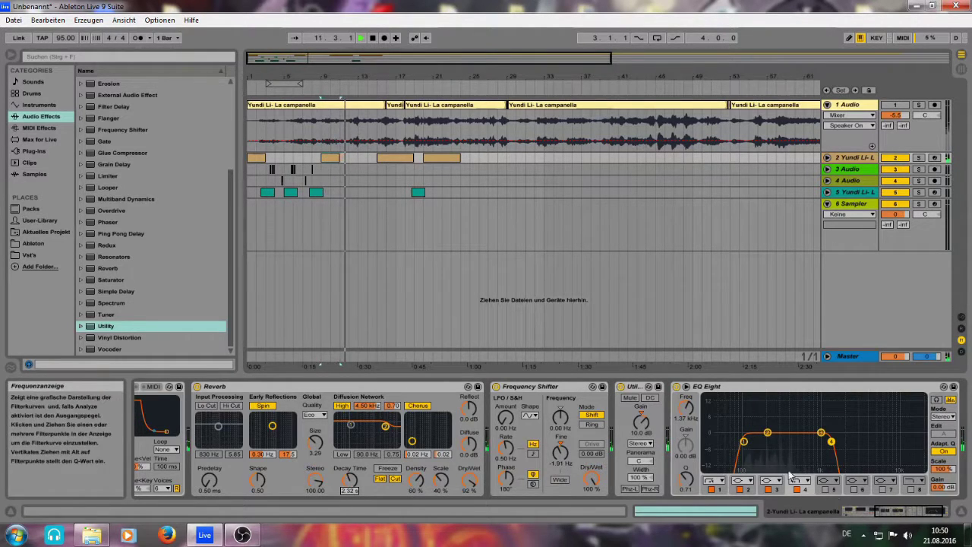
{"action": "left_click", "coordinate": [939, 511]}
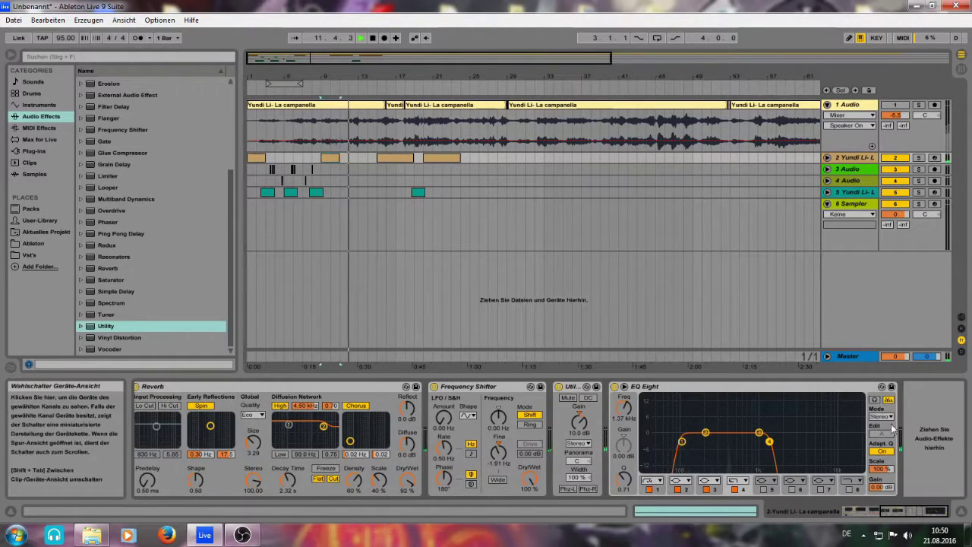
Activate track 1 and audition its piano recording from bars 37, 39 and 44 for a passage to sample
{"action": "left_click", "coordinate": [481, 209]}
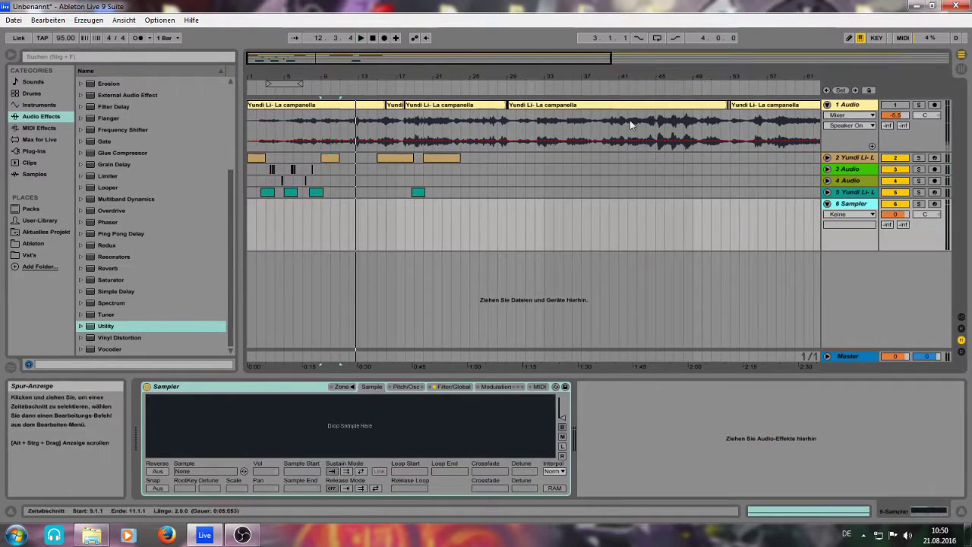
{"action": "left_click", "coordinate": [580, 120]}
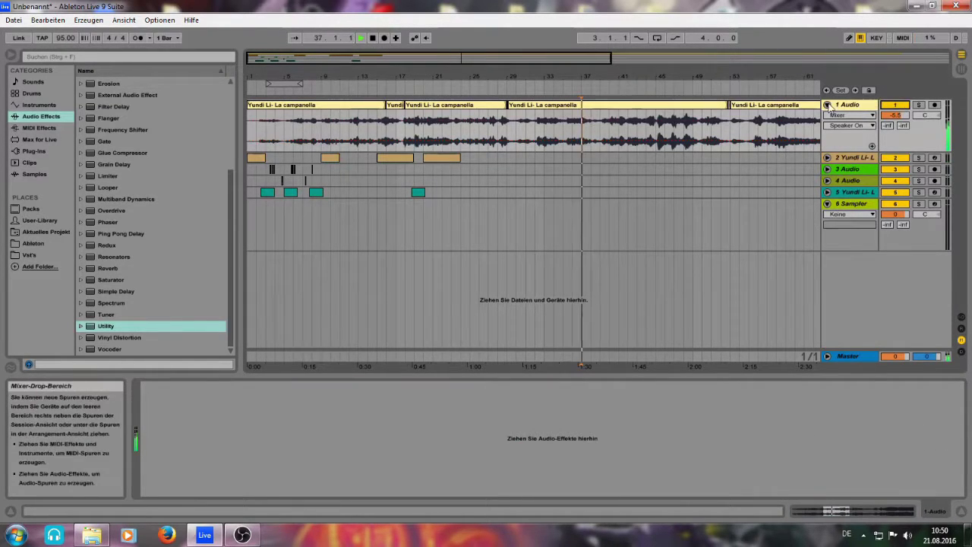
{"action": "left_click_drag", "start_coordinate": [520, 56], "coordinate": [520, 114]}
{"action": "left_click", "coordinate": [518, 138]}
{"action": "key", "text": "space"}
{"action": "key", "text": "space"}
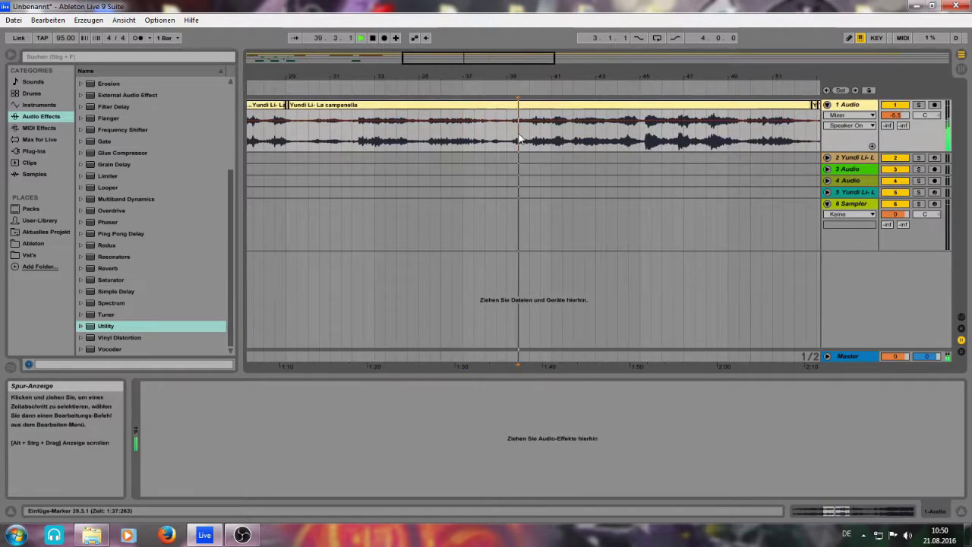
{"action": "left_click", "coordinate": [629, 140]}
{"action": "key", "text": "space"}
{"action": "key", "text": "space"}
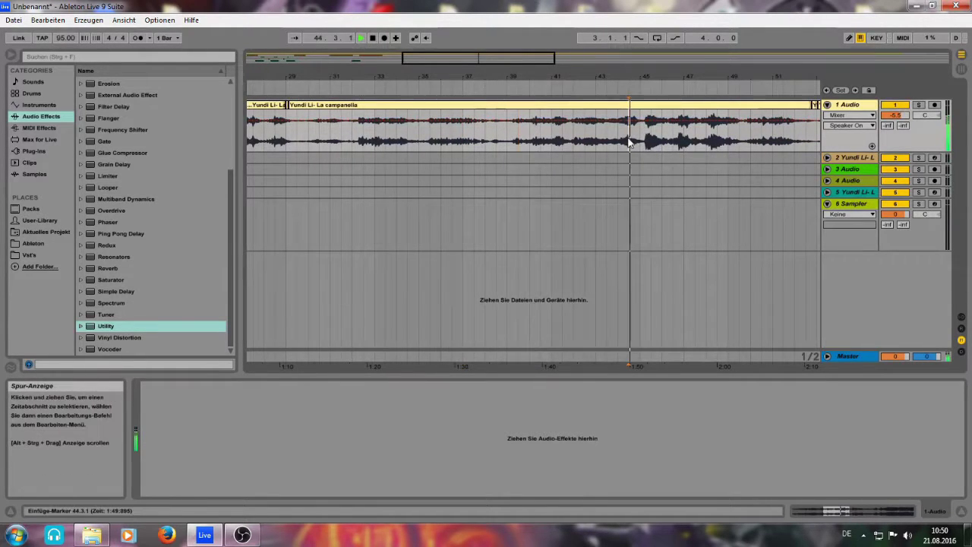
Split the track 1 recording at bars 32 and 35 to isolate a three-bar segment
{"action": "left_click", "coordinate": [365, 131]}
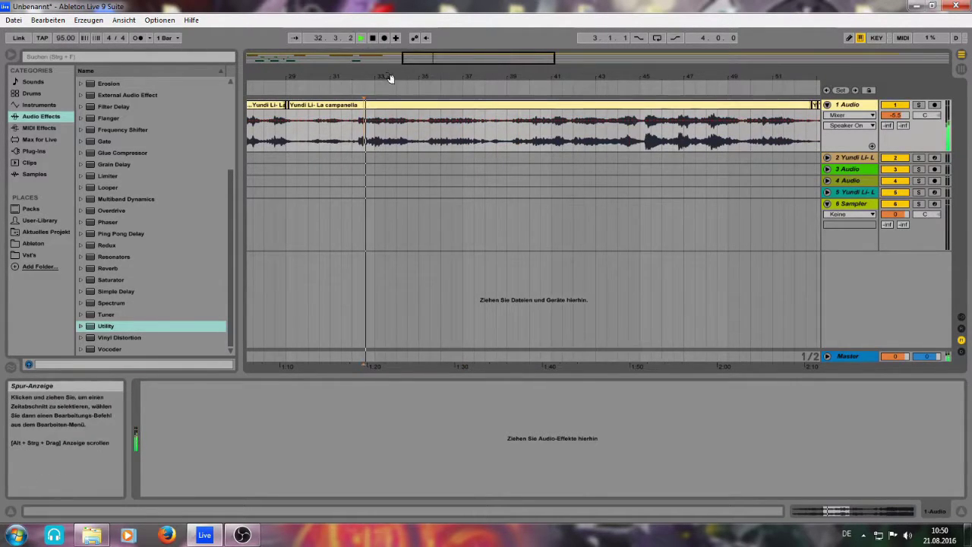
{"action": "key", "text": "space"}
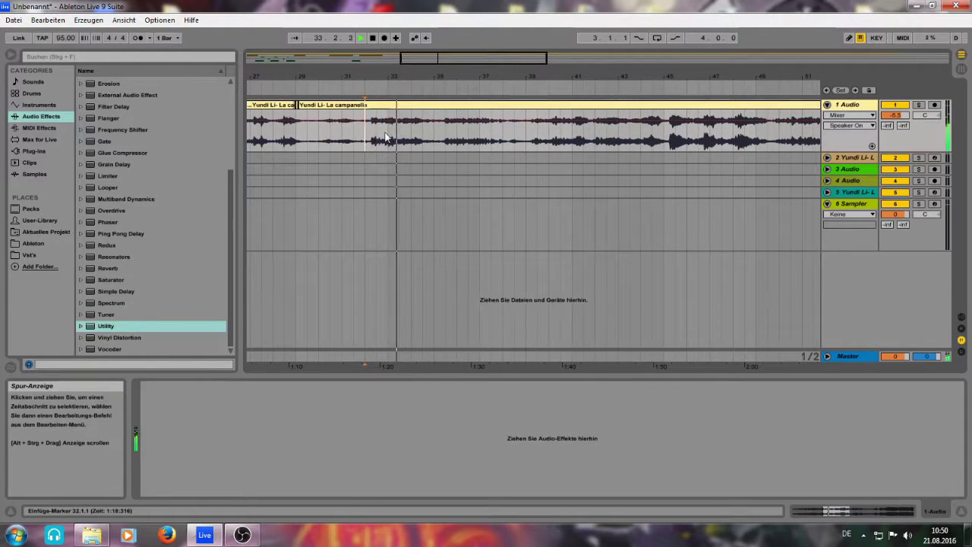
{"action": "key", "text": "ctrl+e"}
{"action": "left_click", "coordinate": [435, 135]}
{"action": "key", "text": "ctrl+e"}
Load the piano segment between bars 32 and 35 of track 1 into the empty Sampler on track 6
{"action": "left_click_drag", "start_coordinate": [484, 58], "coordinate": [484, 23]}
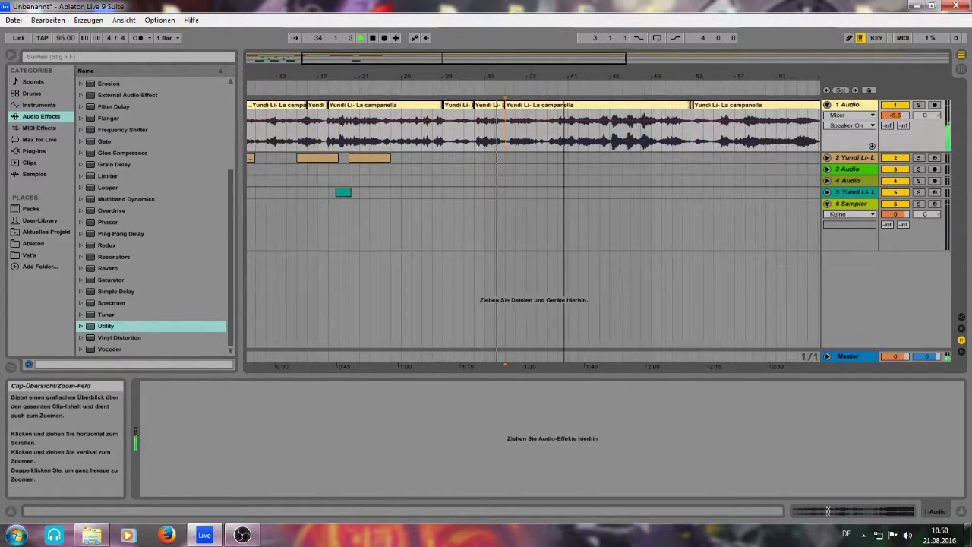
{"action": "left_click", "coordinate": [852, 203]}
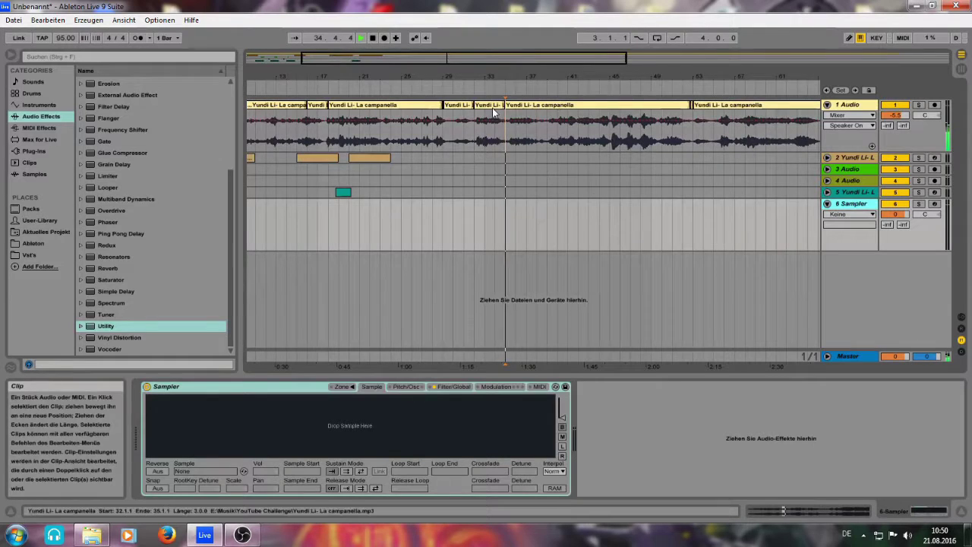
{"action": "left_click_drag", "start_coordinate": [492, 107], "coordinate": [612, 544]}
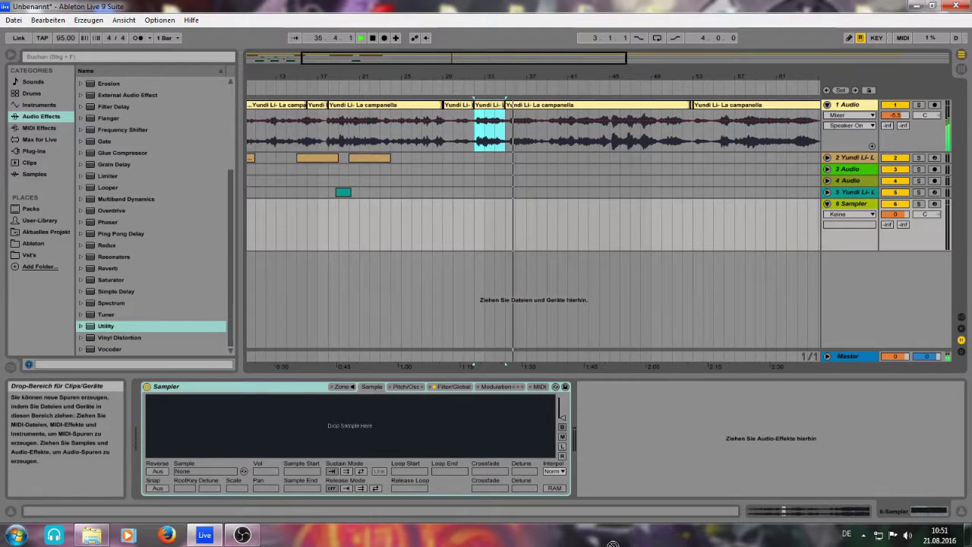
{"action": "left_click_drag", "start_coordinate": [529, 402], "coordinate": [481, 420]}
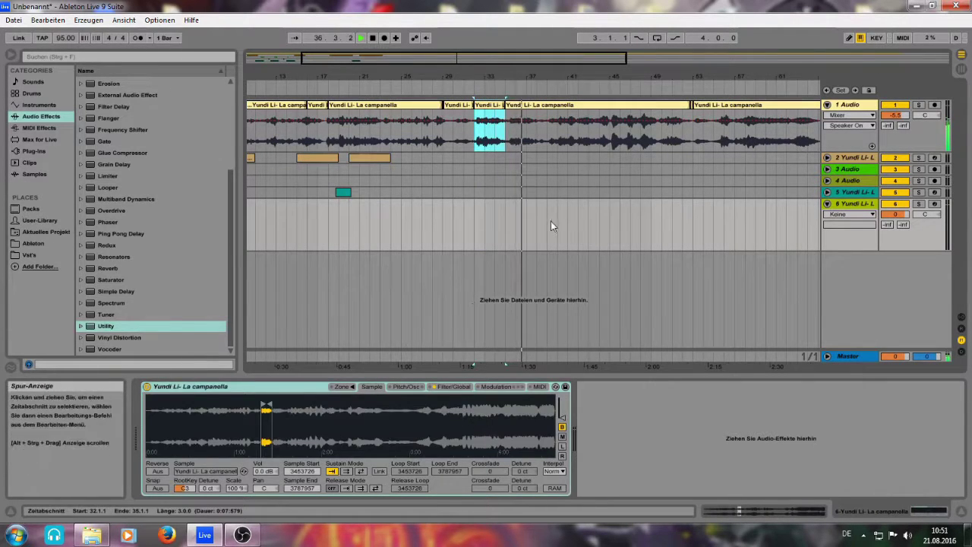
Stop playback, mute track 1, arm track 6 and play a test note on the loaded sample
{"action": "key", "text": "space"}
{"action": "left_click", "coordinate": [895, 105]}
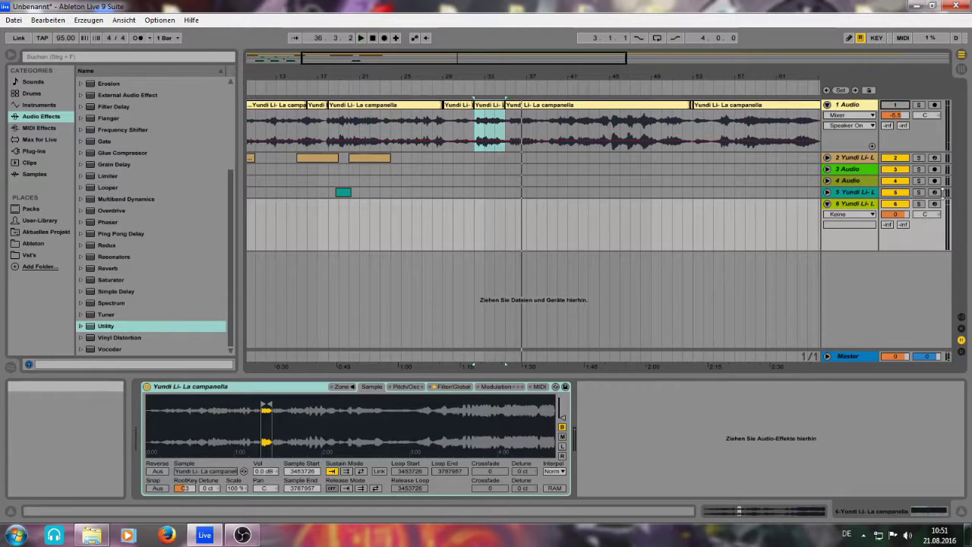
{"action": "left_click", "coordinate": [934, 205]}
{"action": "key", "text": "a"}
{"action": "left_click_drag", "start_coordinate": [265, 418], "coordinate": [280, 416]}
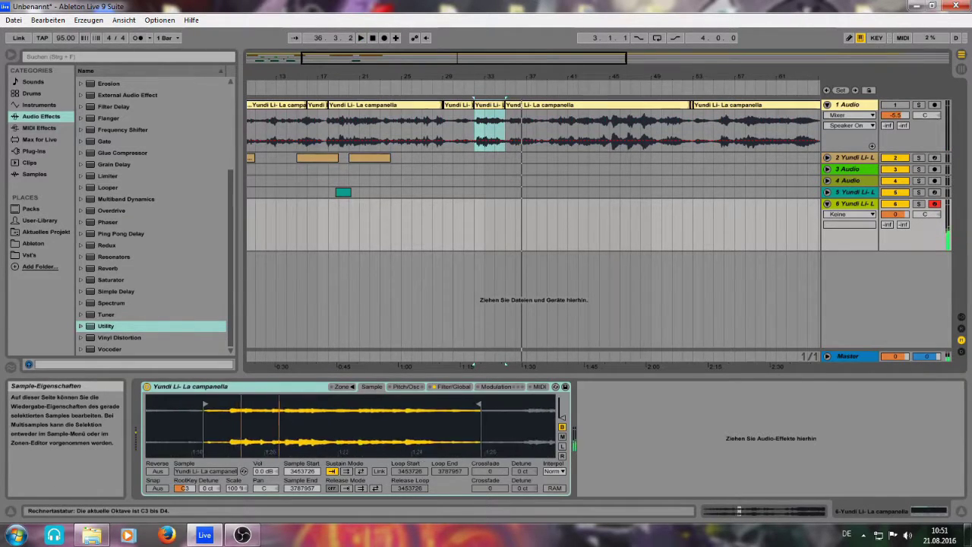
Move the sample start to 3486323 with Snap on and shorten the sample end to just after the first note
{"action": "left_click_drag", "start_coordinate": [206, 403], "coordinate": [221, 403]}
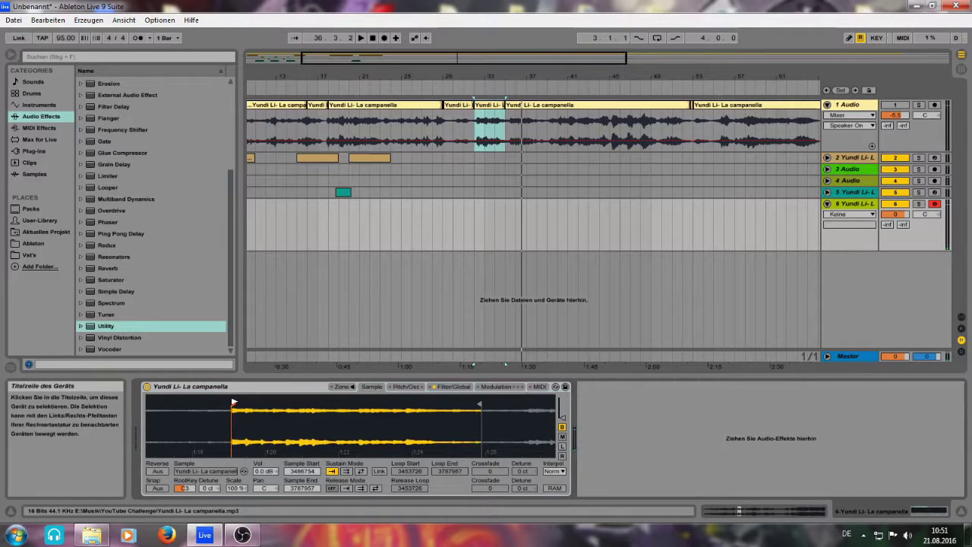
{"action": "left_click", "coordinate": [156, 488]}
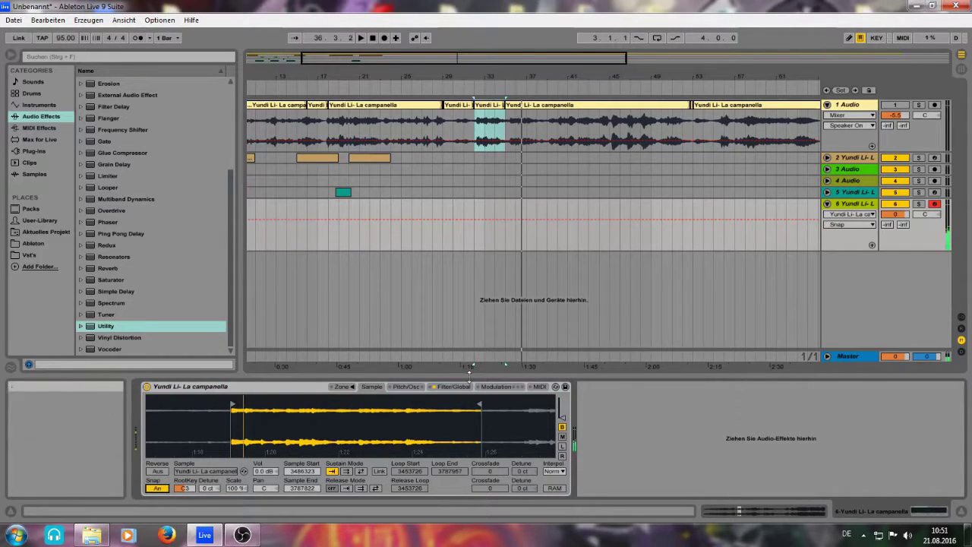
{"action": "left_click_drag", "start_coordinate": [402, 404], "coordinate": [230, 407]}
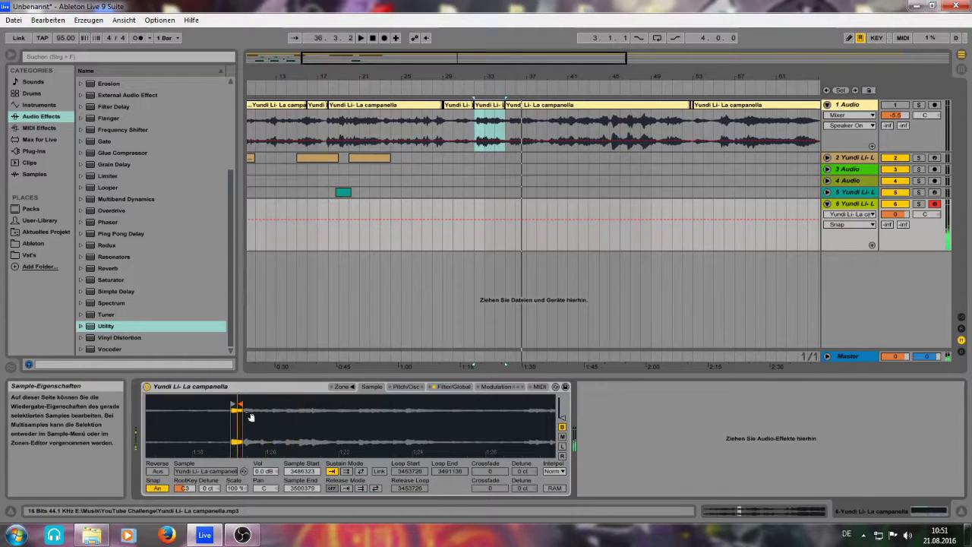
Enable a linked forward sustain loop and tighten it to start at 3495153 and end at 3495859, with a crossfade of 75
{"action": "left_click", "coordinate": [347, 471]}
{"action": "left_click", "coordinate": [379, 472]}
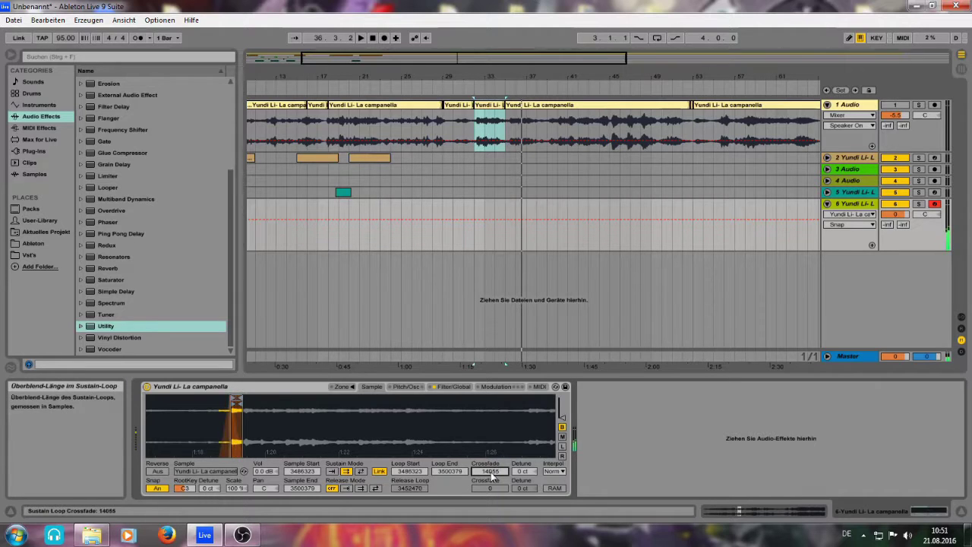
{"action": "left_click_drag", "start_coordinate": [245, 413], "coordinate": [258, 442]}
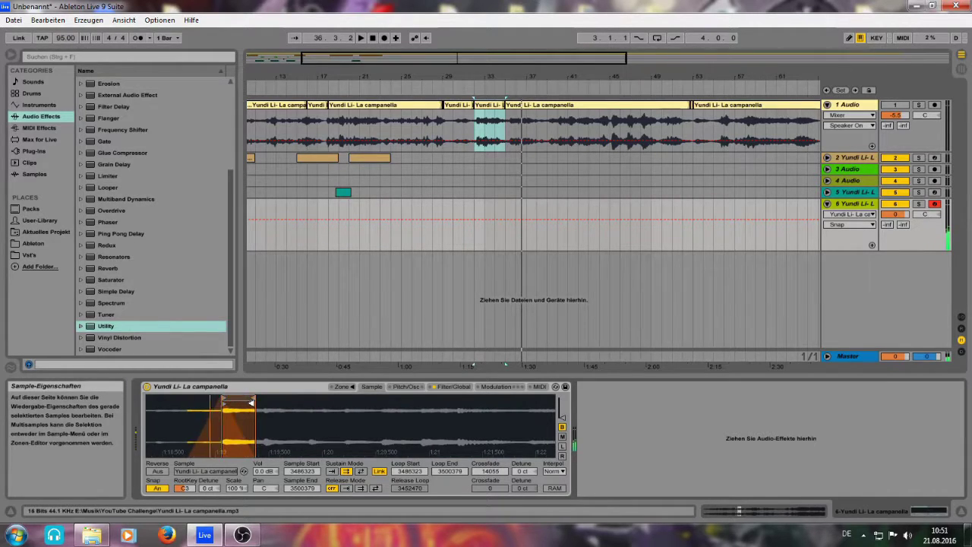
{"action": "mouse_move", "coordinate": [227, 402]}
{"action": "left_mouse_down"}
{"action": "mouse_move", "coordinate": [256, 401]}
{"action": "mouse_move", "coordinate": [258, 427]}
{"action": "mouse_move", "coordinate": [294, 432]}
{"action": "left_mouse_up"}
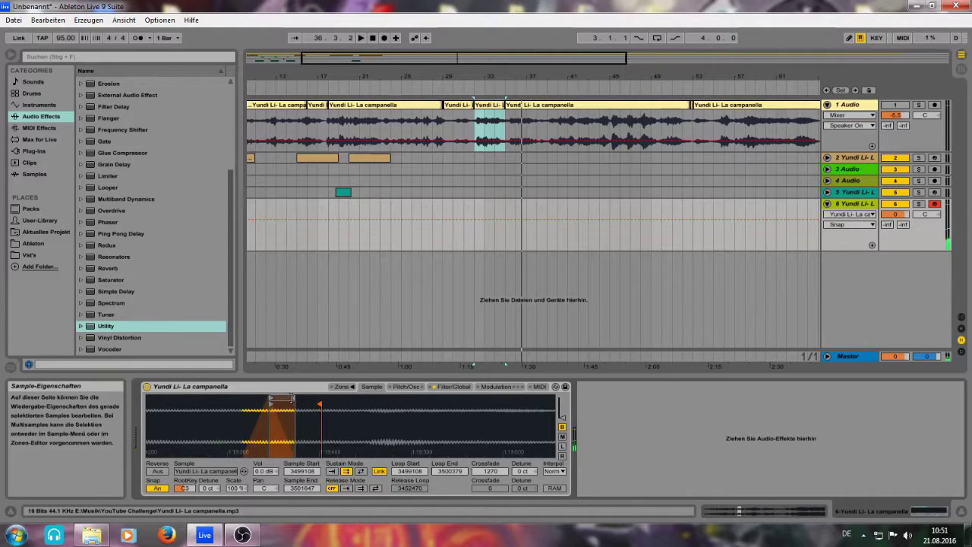
{"action": "left_click_drag", "start_coordinate": [292, 399], "coordinate": [219, 404]}
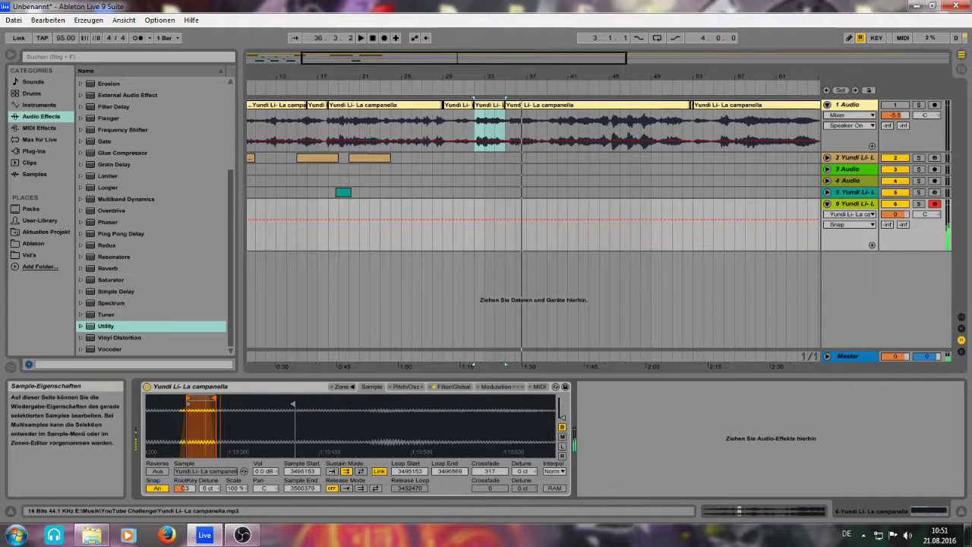
{"action": "left_click_drag", "start_coordinate": [212, 407], "coordinate": [191, 405]}
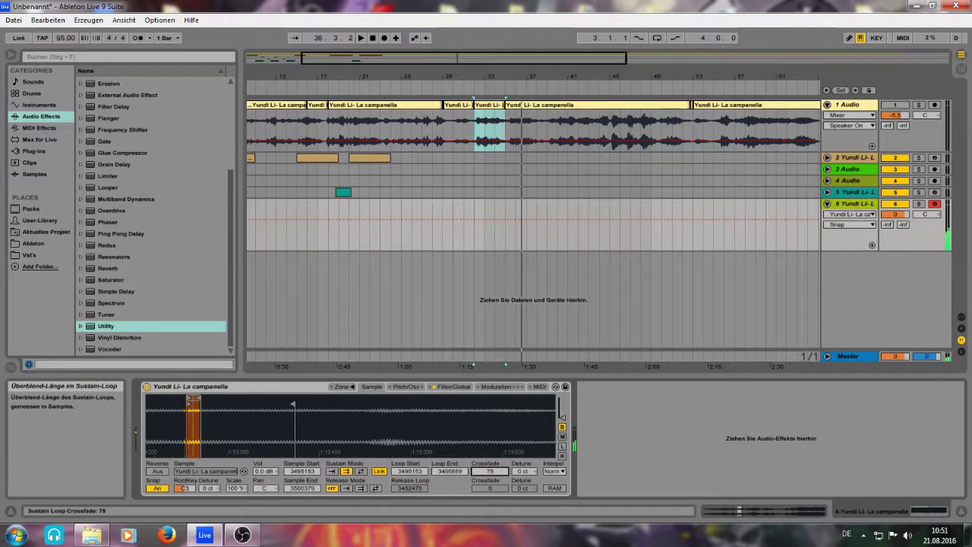
Add a Tuner after the Sampler on track 6 and use it to set the sample's root key to D#3
{"action": "double_click", "coordinate": [113, 314]}
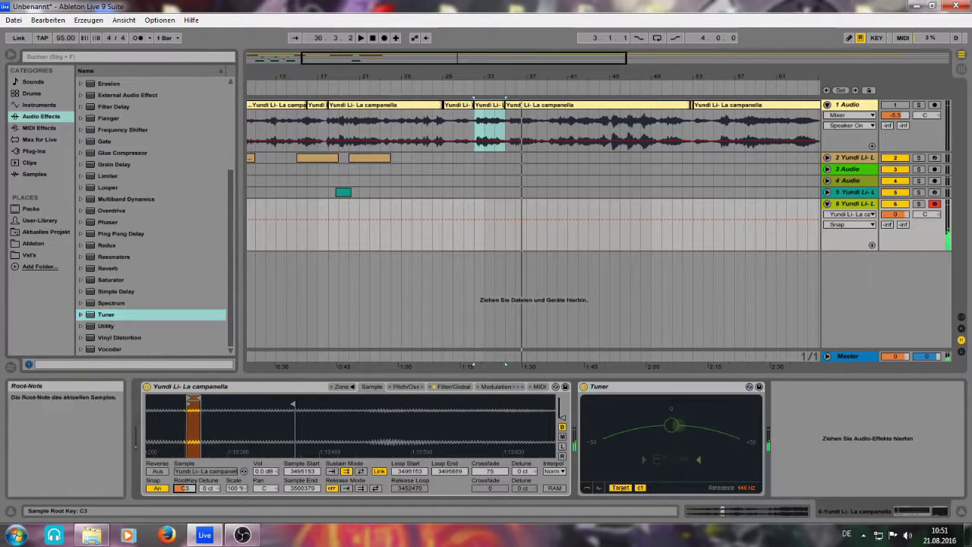
{"action": "left_click", "coordinate": [190, 489]}
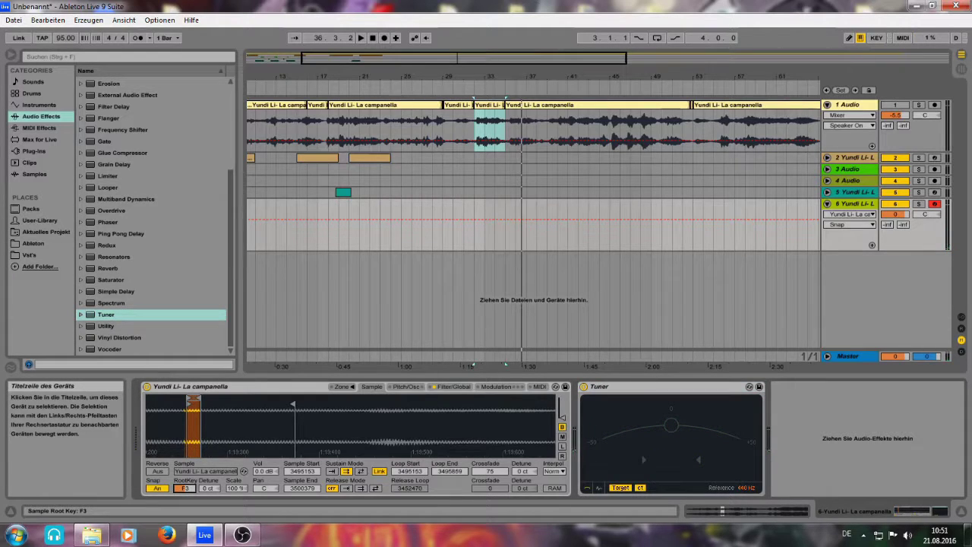
{"action": "key", "text": "j"}
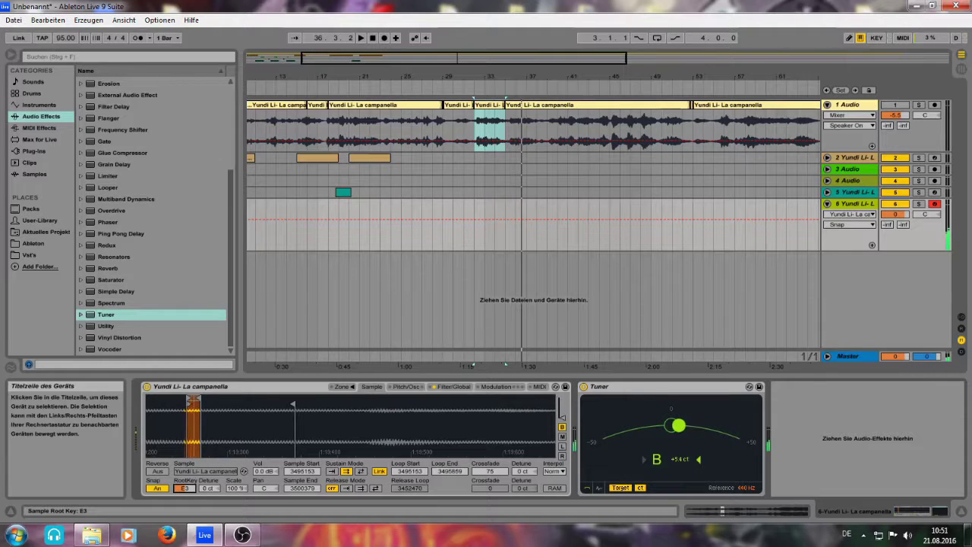
{"action": "key", "text": "Up"}
{"action": "key", "text": "Up"}
{"action": "key", "text": "Down"}
{"action": "key", "text": "Down"}
{"action": "key", "text": "Down"}
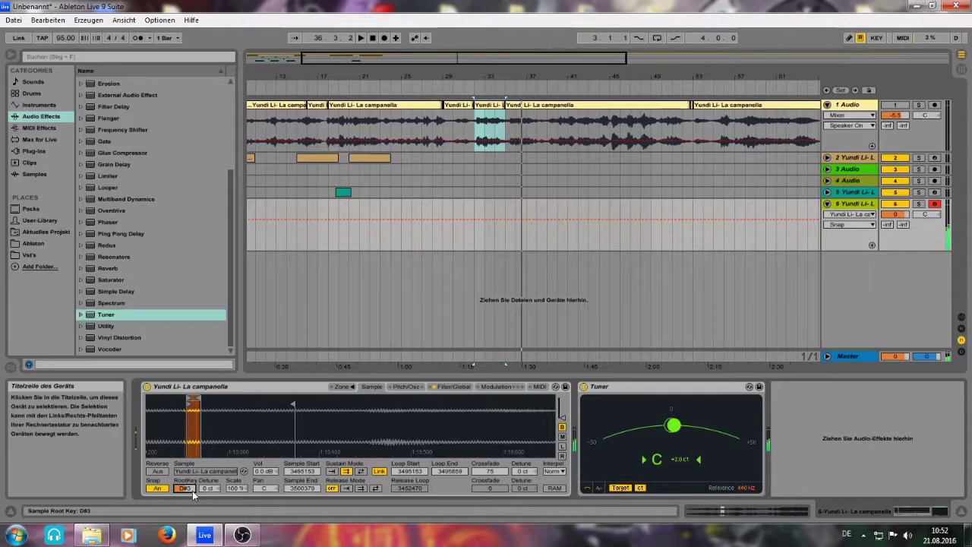
Switch the Tuner off and on for a last pitch check and delete it from track 6
{"action": "left_click", "coordinate": [584, 388]}
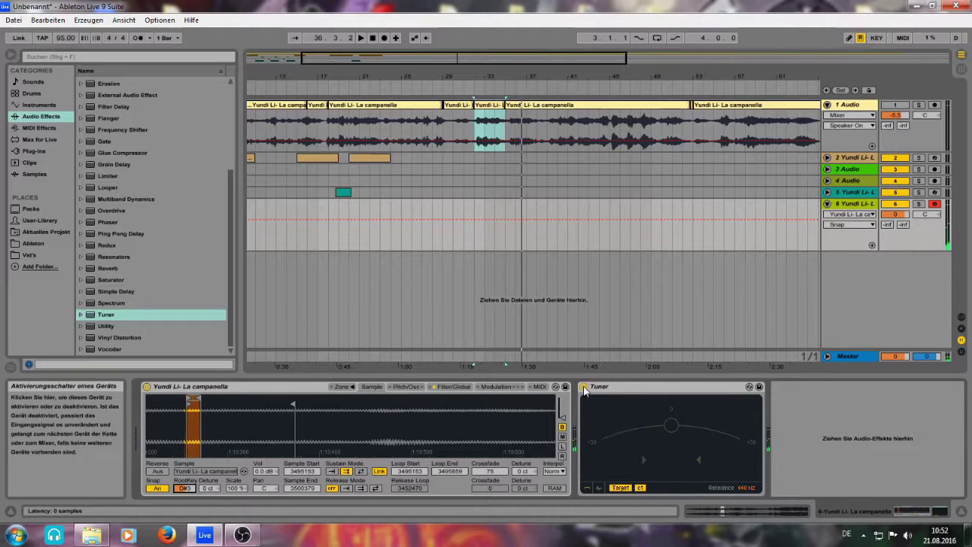
{"action": "left_click", "coordinate": [583, 388]}
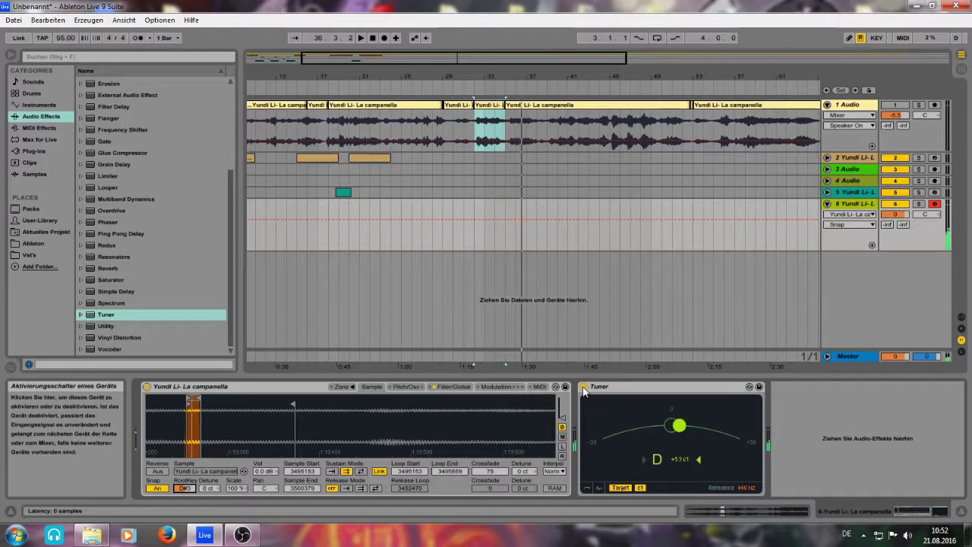
{"action": "left_click", "coordinate": [609, 387]}
{"action": "key", "text": "Delete"}
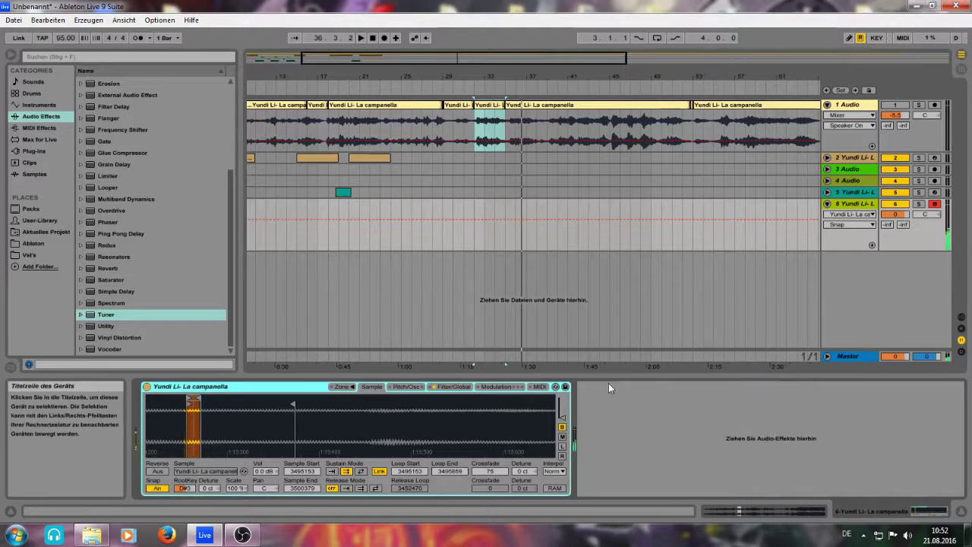
Set the Sampler volume envelope's attack to 4.35 s, adjust its release and raise the pitch Spread
{"action": "left_click", "coordinate": [453, 386]}
{"action": "left_click_drag", "start_coordinate": [442, 466], "coordinate": [442, 433]}
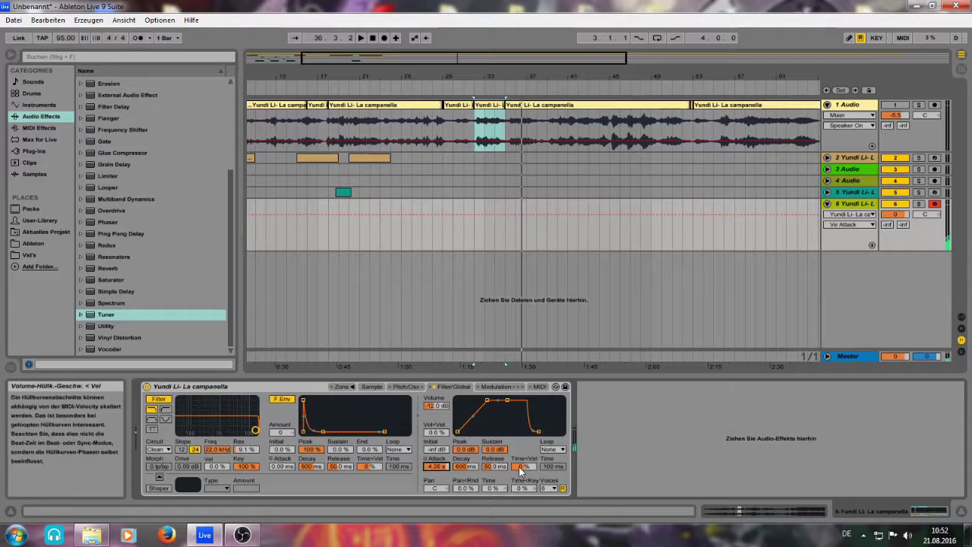
{"action": "left_click_drag", "start_coordinate": [494, 467], "coordinate": [476, 433]}
{"action": "left_click", "coordinate": [405, 386]}
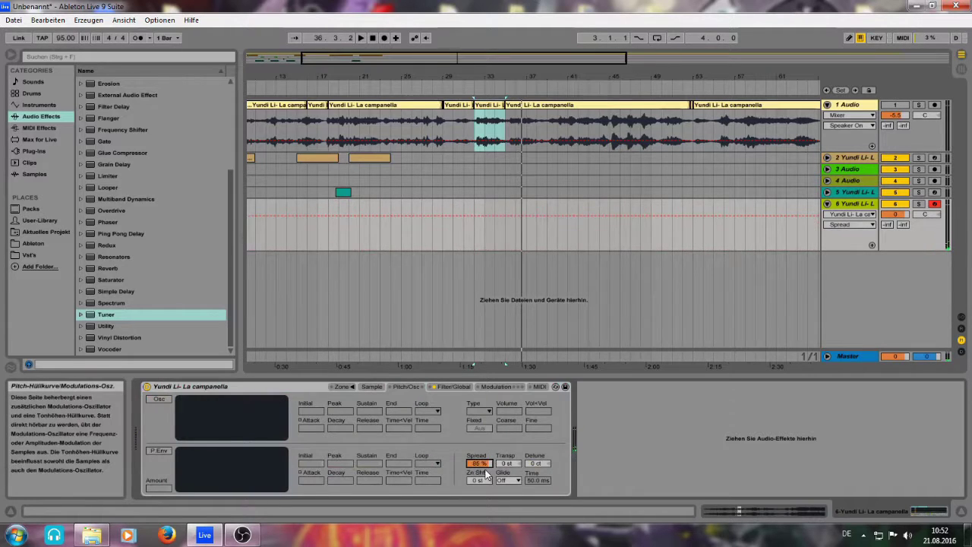
Set the Sampler's sample volume to 9.6 dB while checking track 6's level in the mixer
{"action": "left_click", "coordinate": [372, 386]}
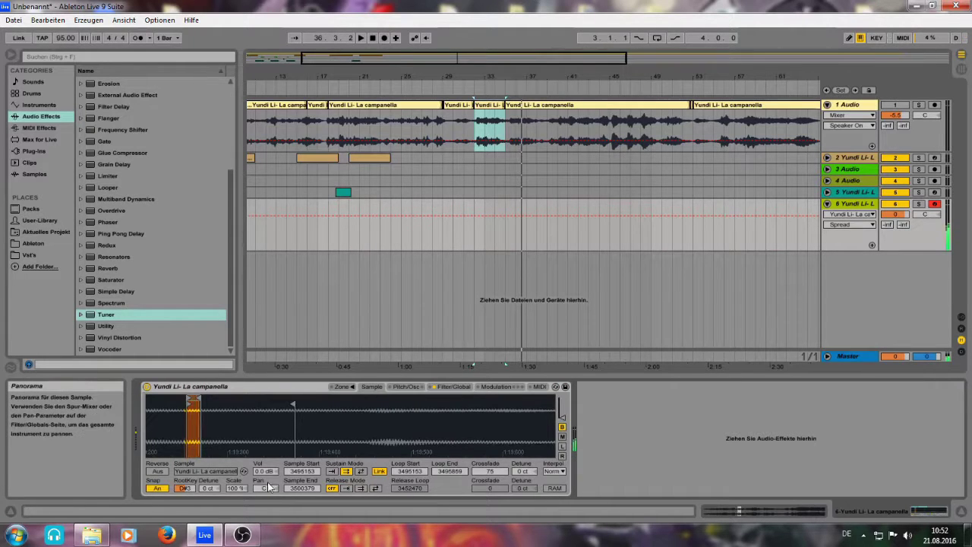
{"action": "key", "text": "Tab"}
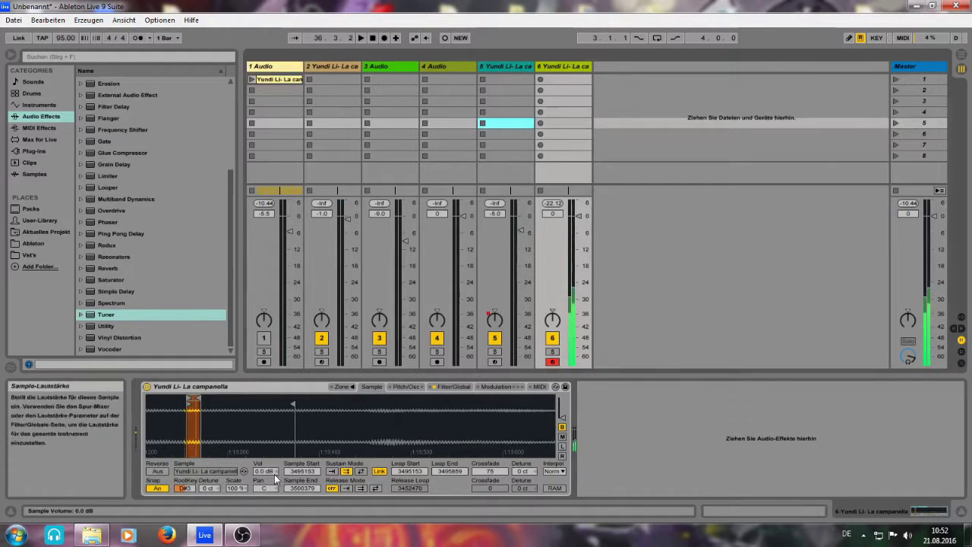
{"action": "left_click_drag", "start_coordinate": [274, 474], "coordinate": [274, 409]}
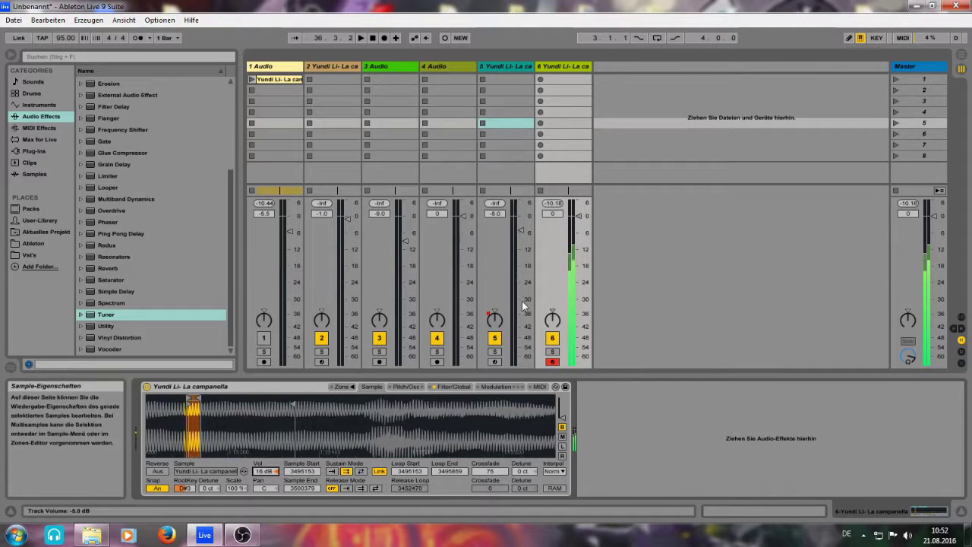
{"action": "left_click_drag", "start_coordinate": [270, 473], "coordinate": [269, 492]}
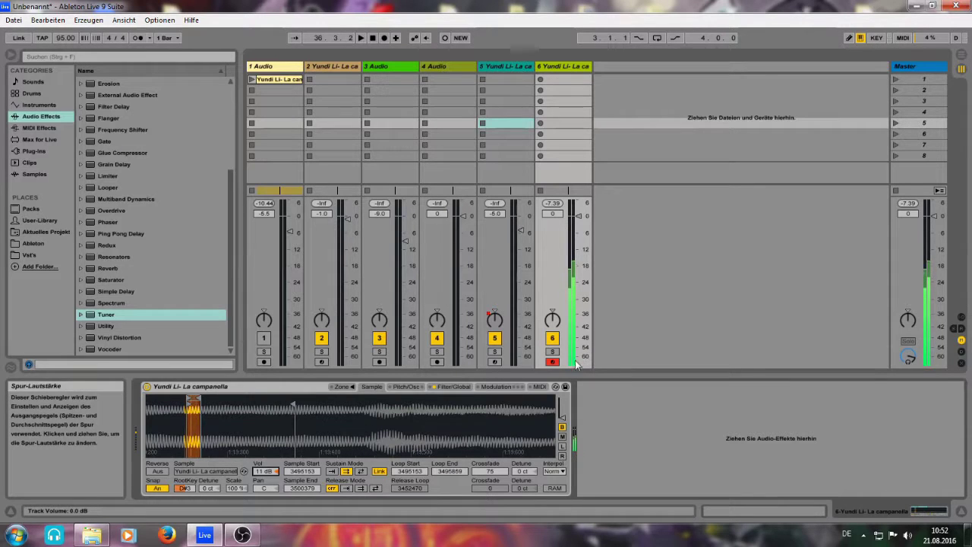
{"action": "left_click_drag", "start_coordinate": [268, 471], "coordinate": [268, 476]}
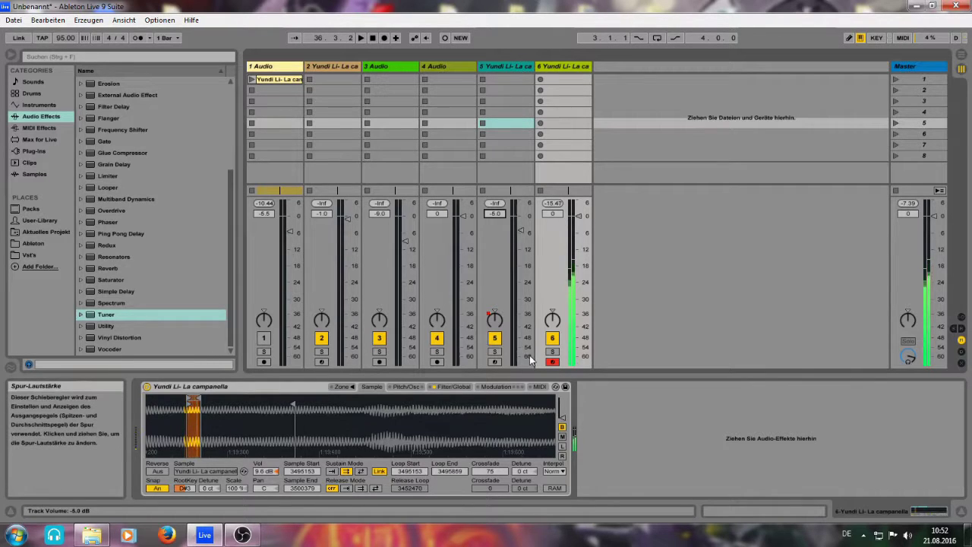
Shift the computer MIDI keyboard to the C4 octave and audition notes on track 6
{"action": "key", "text": "x"}
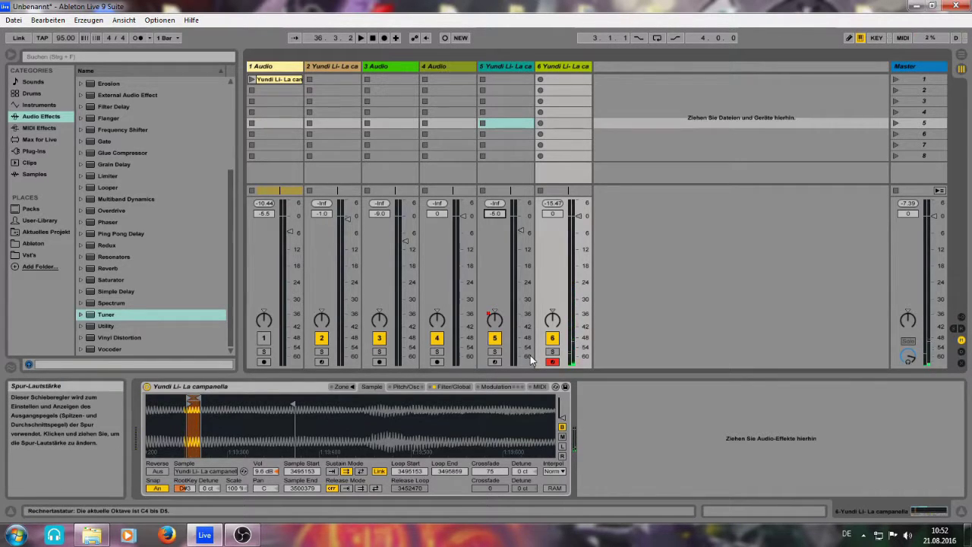
{"action": "key", "text": "a"}
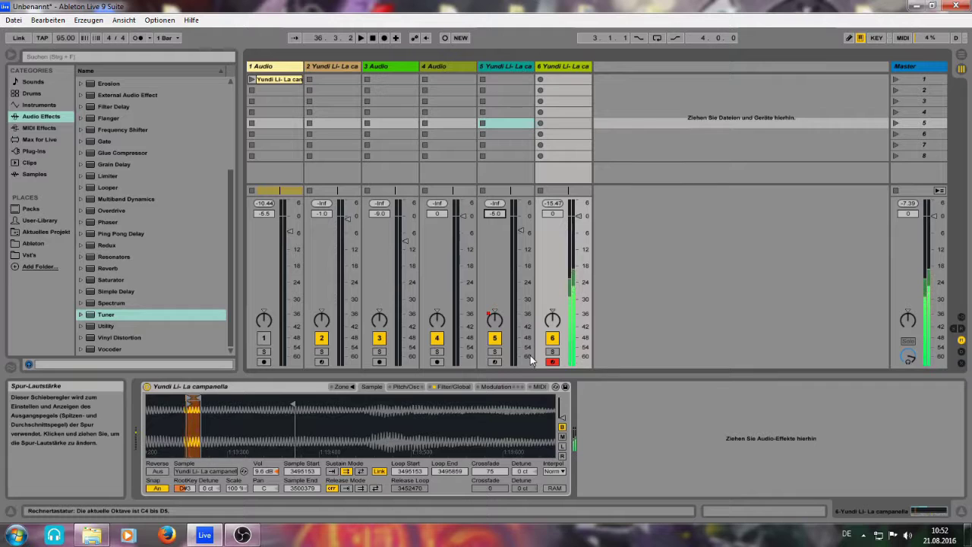
{"action": "key", "text": "z"}
{"action": "key", "text": "z"}
{"action": "key", "text": "a"}
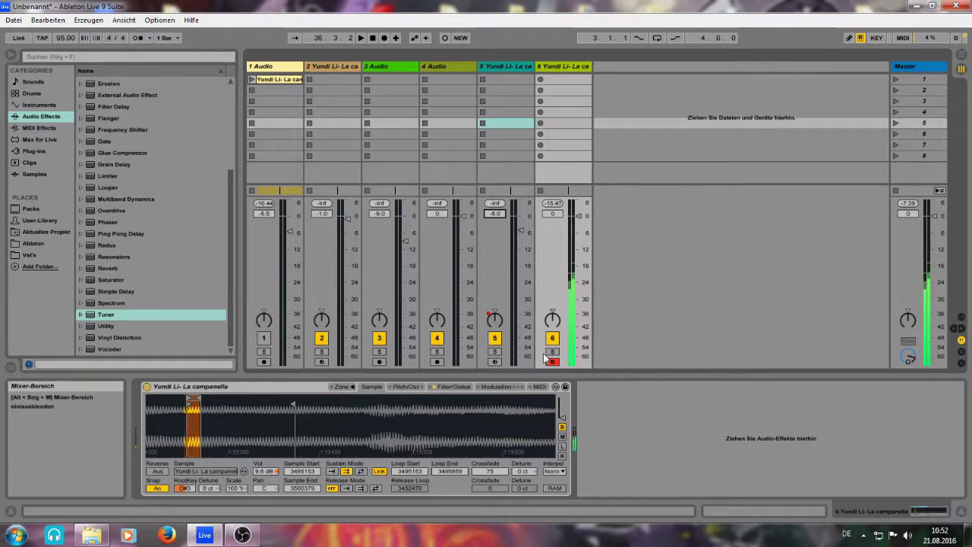
Insert an empty four-bar MIDI clip on track 6 of the arrangement, from bar 11 to bar 15
{"action": "key", "text": "Tab"}
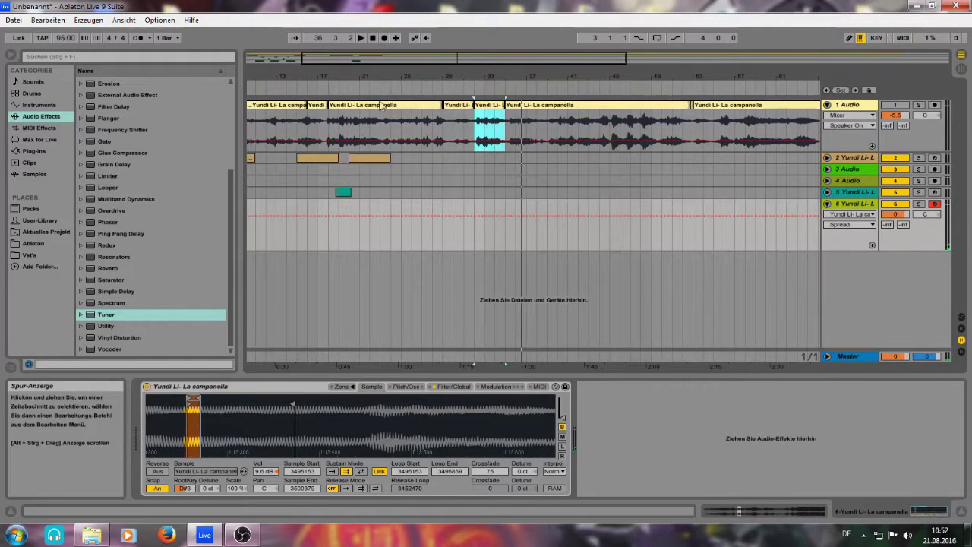
{"action": "left_click_drag", "start_coordinate": [456, 61], "coordinate": [400, 61]}
{"action": "left_click", "coordinate": [349, 210]}
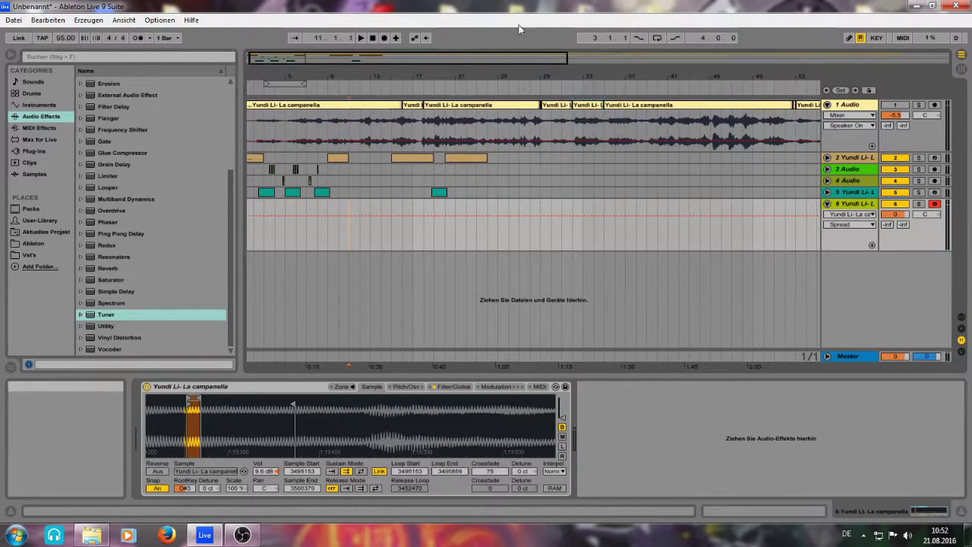
{"action": "left_click_drag", "start_coordinate": [340, 58], "coordinate": [306, 59]}
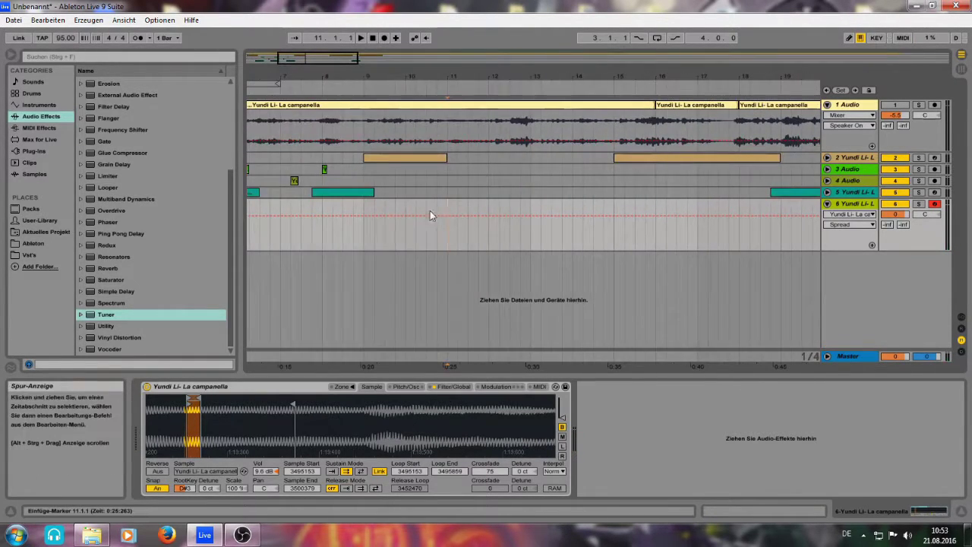
{"action": "left_click_drag", "start_coordinate": [446, 203], "coordinate": [618, 210]}
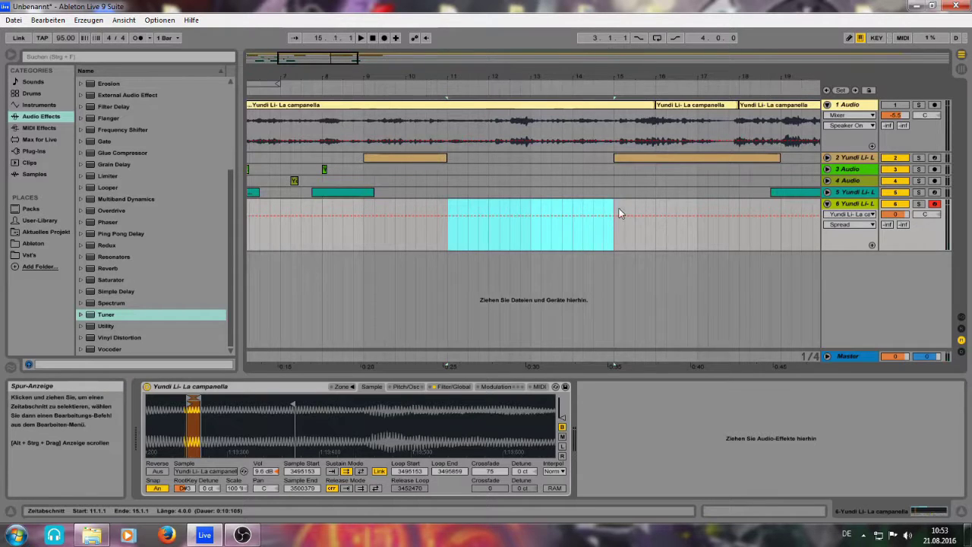
{"action": "key", "text": "ctrl+shift+m"}
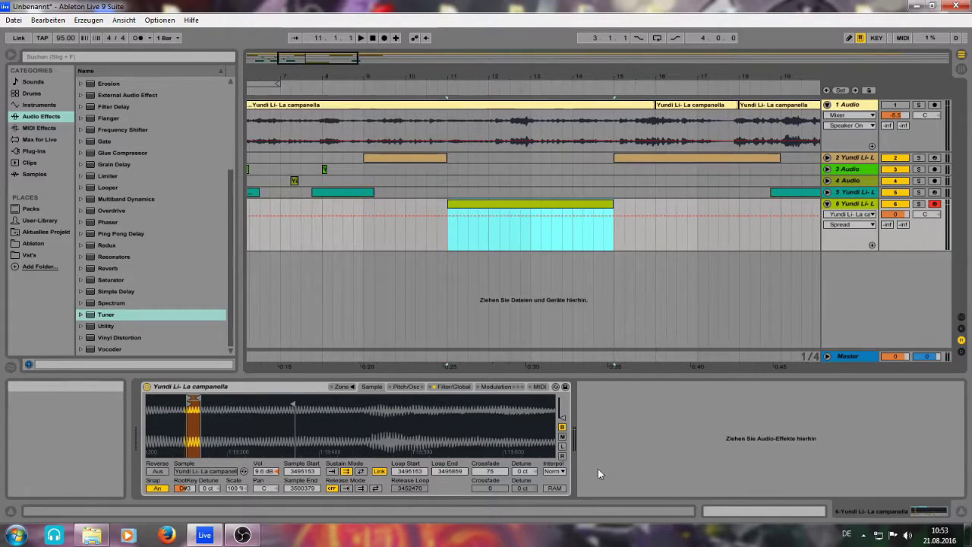
Open the new clip with note preview enabled, enter a one-bar E2 note in bar 1 and duplicate it into bar 2
{"action": "left_click", "coordinate": [741, 513]}
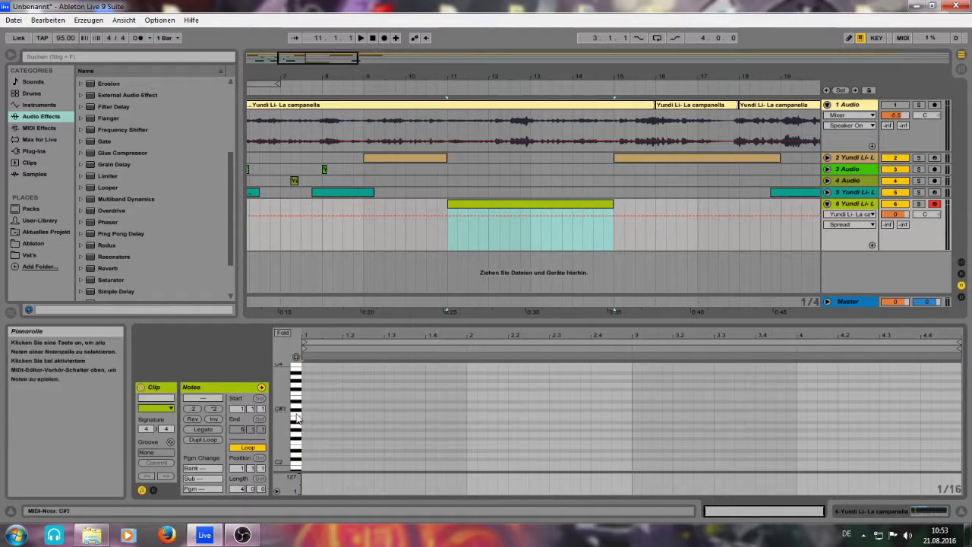
{"action": "left_click", "coordinate": [297, 357]}
{"action": "left_click", "coordinate": [297, 398]}
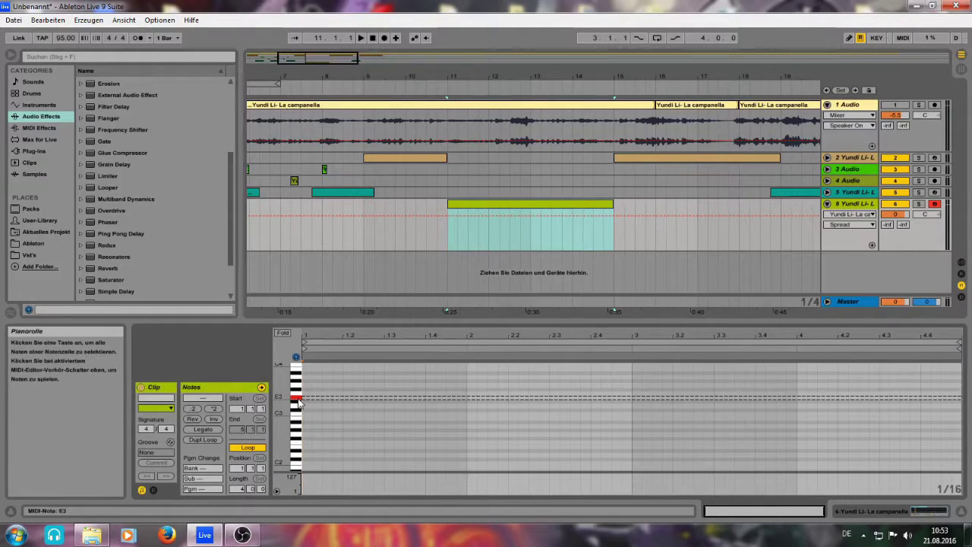
{"action": "double_click", "coordinate": [307, 446]}
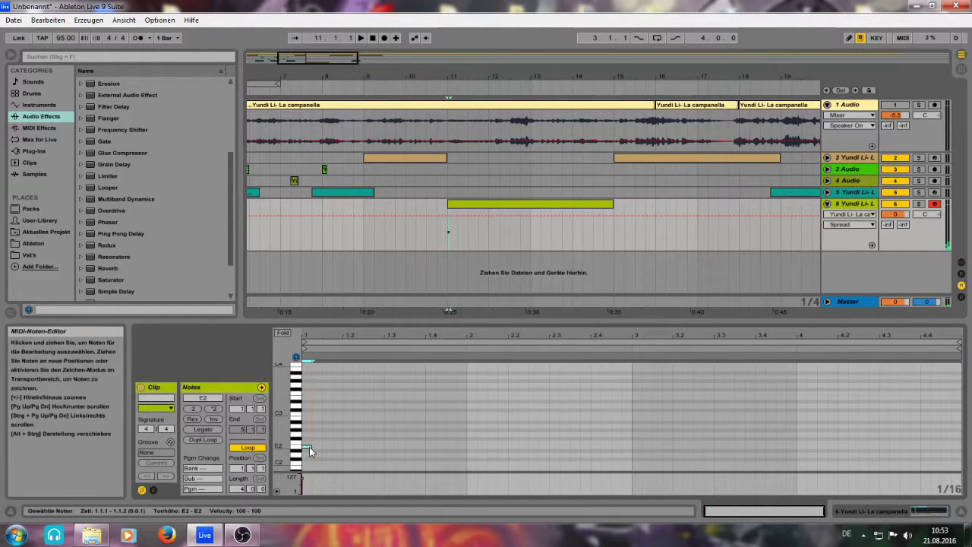
{"action": "left_click_drag", "start_coordinate": [310, 447], "coordinate": [464, 447]}
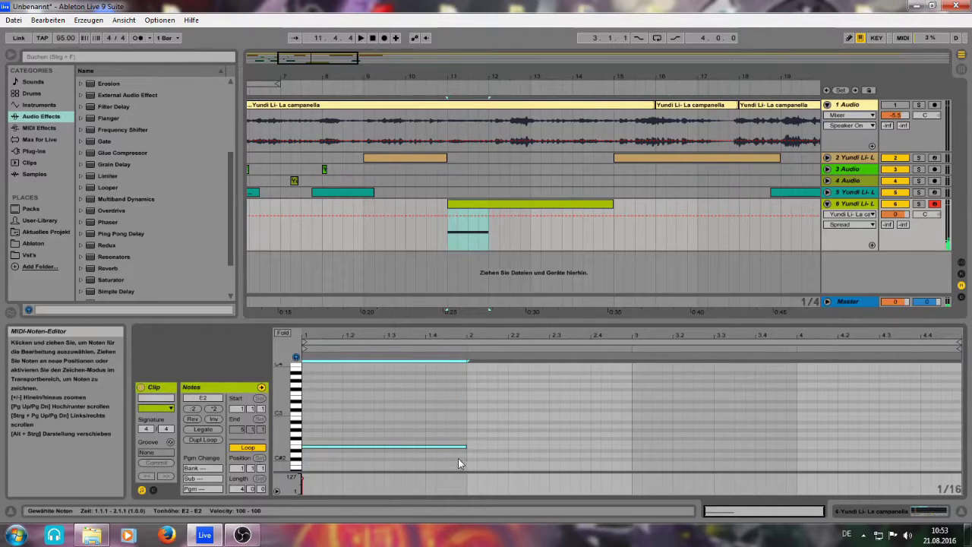
{"action": "key", "text": "ctrl+d"}
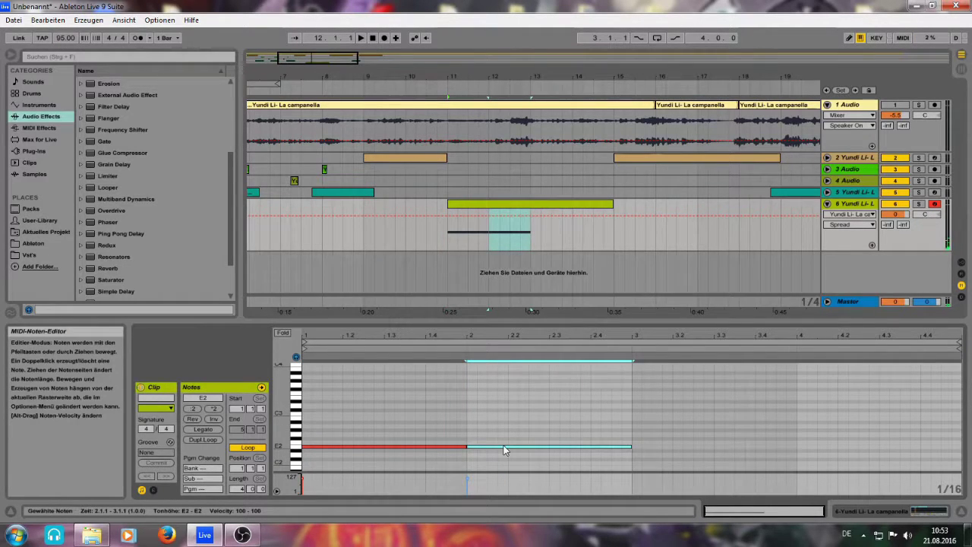
Try the clip's bar 1 note at B2
{"action": "left_click_drag", "start_coordinate": [425, 416], "coordinate": [432, 451]}
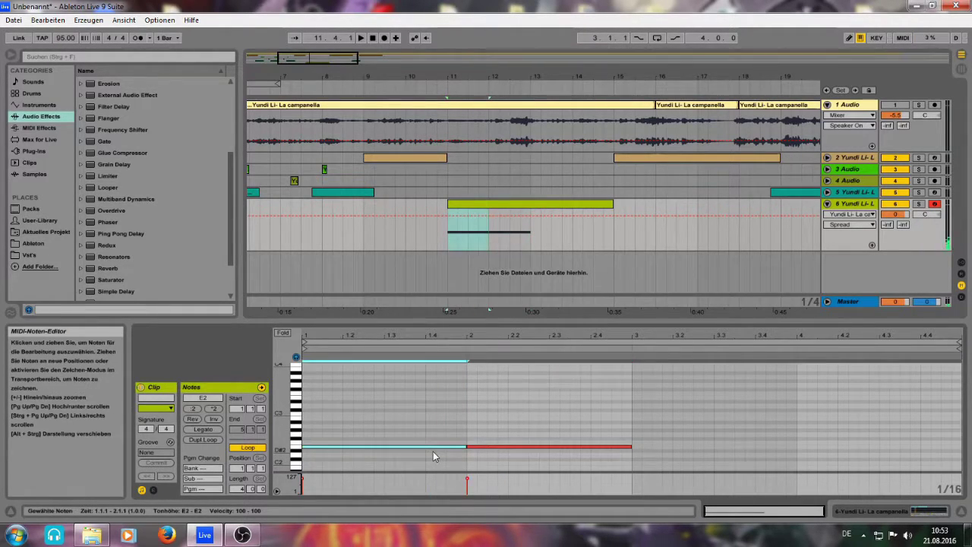
{"action": "key", "text": "Up"}
{"action": "key", "text": "Up"}
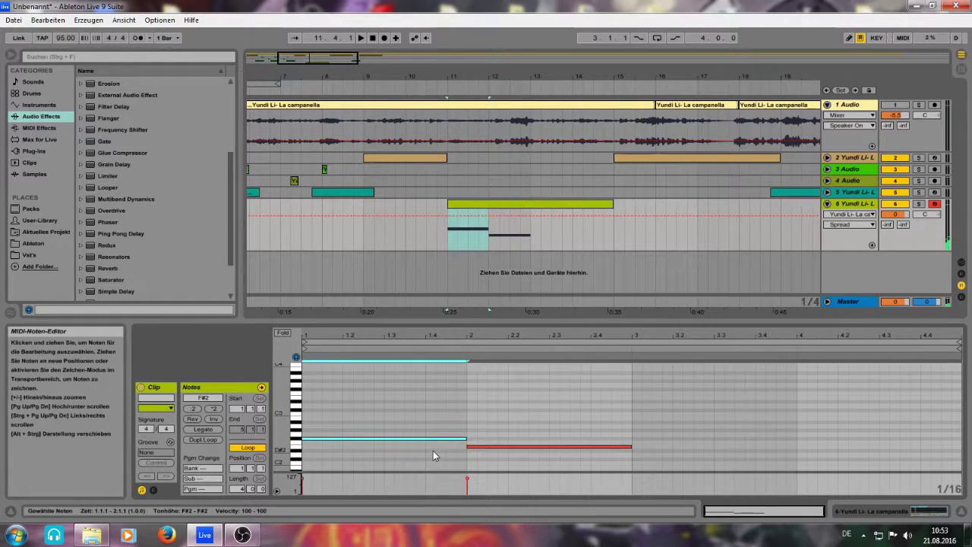
{"action": "key", "text": "Up"}
{"action": "key", "text": "Up"}
{"action": "key", "text": "Up"}
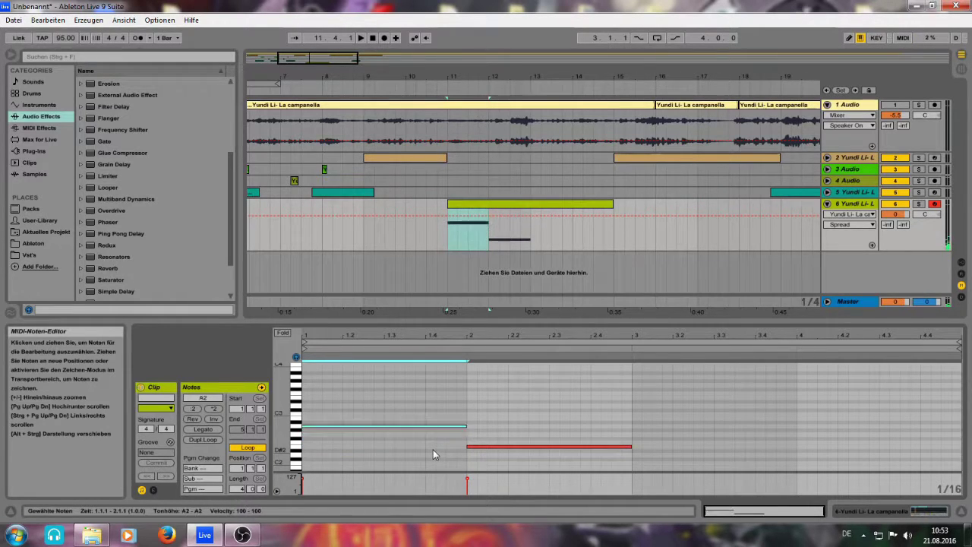
{"action": "key", "text": "Up"}
{"action": "key", "text": "Up"}
Raise the clip's bar 2 note to F#2
{"action": "left_click", "coordinate": [495, 447]}
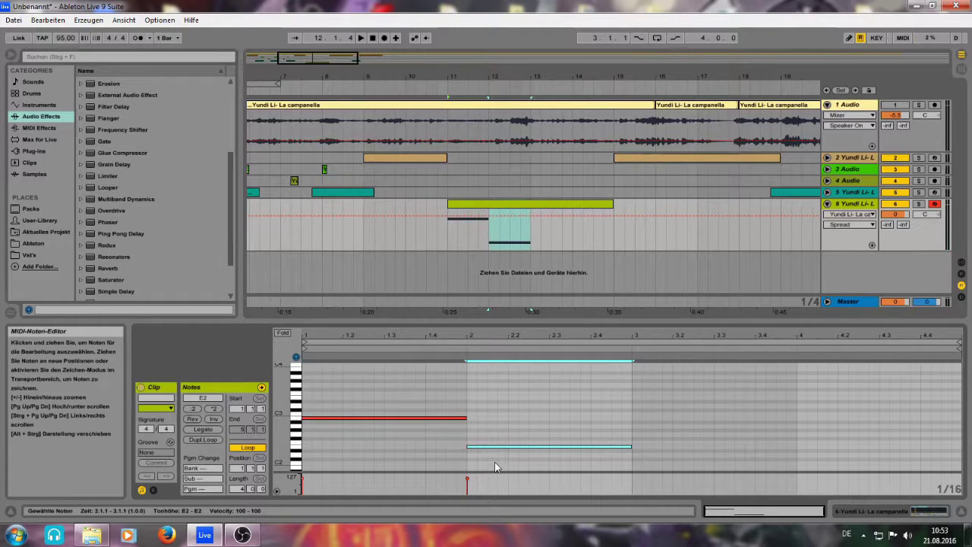
{"action": "key", "text": "Up"}
{"action": "key", "text": "Up"}
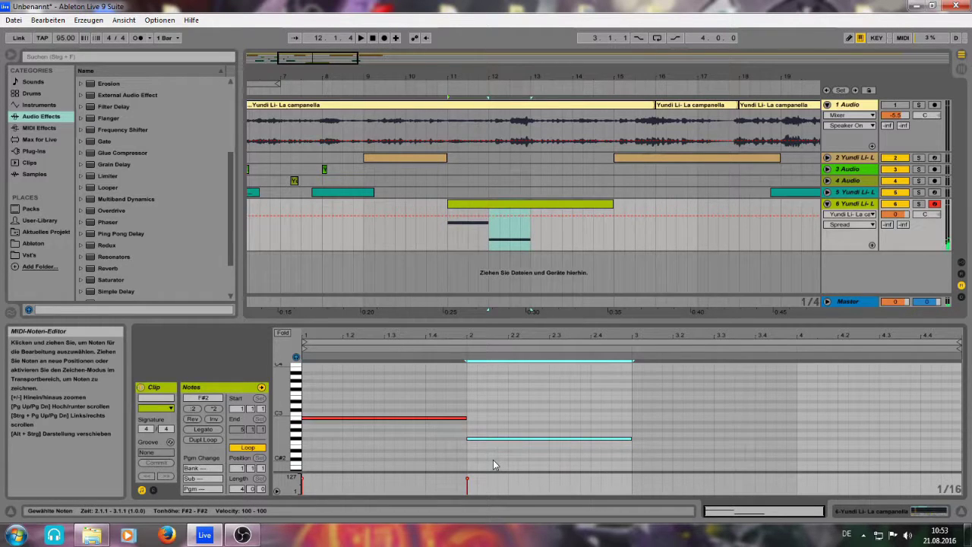
Audition lower pitches for the clip's bar 1 note and set it to A2
{"action": "left_click", "coordinate": [436, 417]}
{"action": "key", "text": "Down"}
{"action": "key", "text": "Down"}
{"action": "key", "text": "Down"}
{"action": "key", "text": "Down"}
{"action": "key", "text": "Down"}
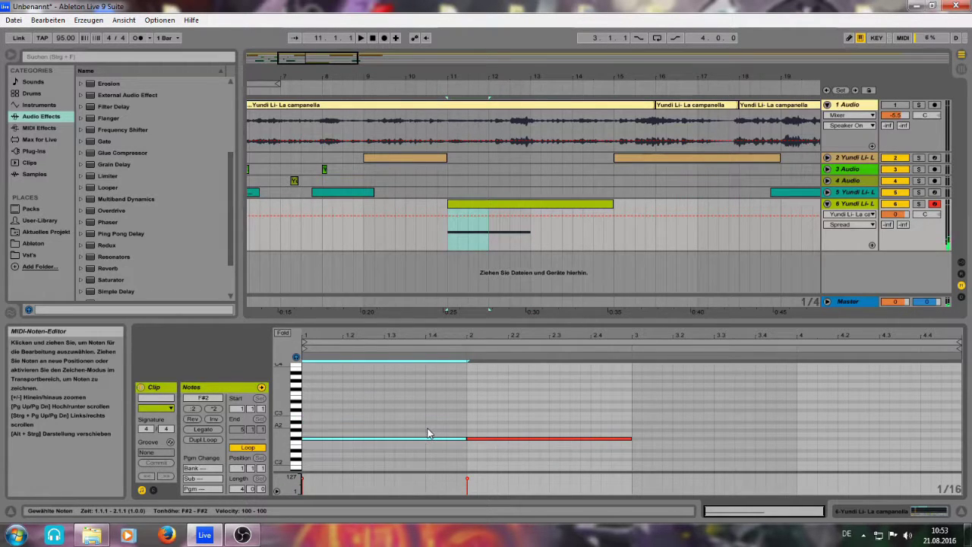
{"action": "key", "text": "Up"}
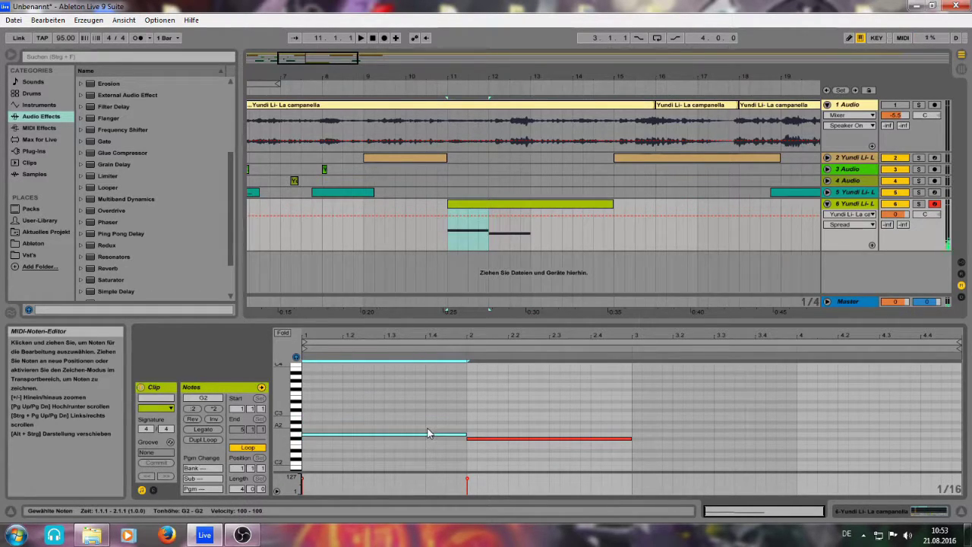
{"action": "key", "text": "Up"}
{"action": "key", "text": "Up"}
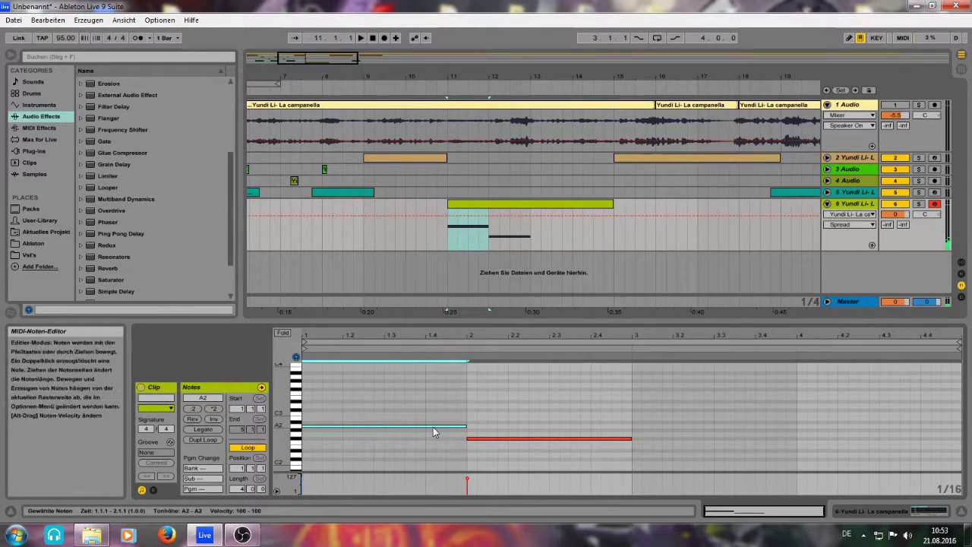
Copy the one-bar note into bar 3 at B2 and into bar 4 at E2
{"action": "left_click_drag", "start_coordinate": [433, 426], "coordinate": [770, 434]}
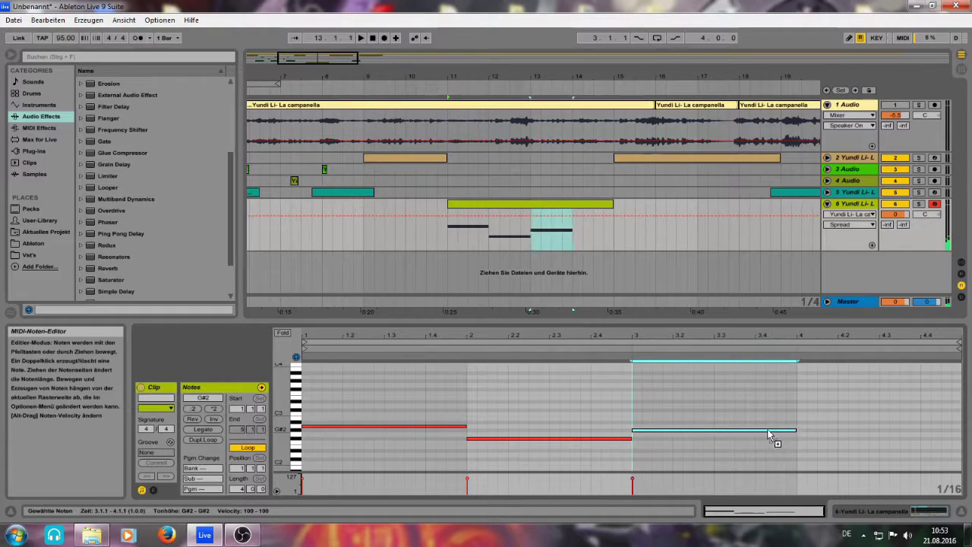
{"action": "key", "text": "Up"}
{"action": "key", "text": "Up"}
{"action": "key", "text": "Up"}
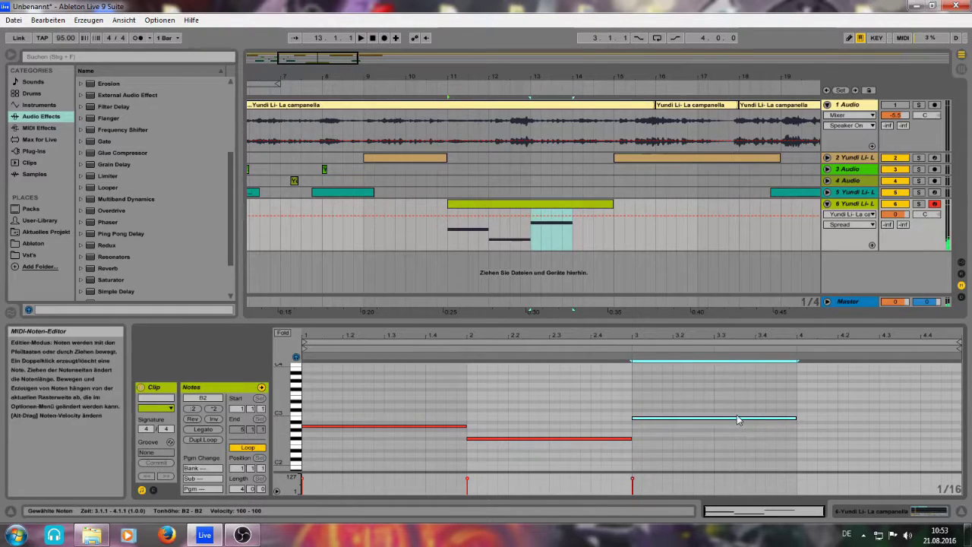
{"action": "left_click_drag", "start_coordinate": [716, 419], "coordinate": [885, 448]}
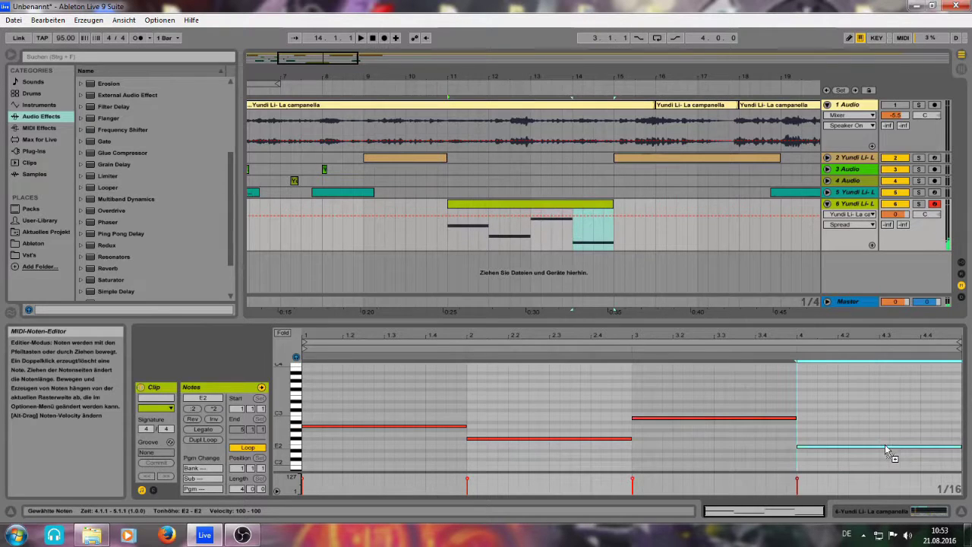
Play back the four-note line on track 6 and stop playback
{"action": "key", "text": "space"}
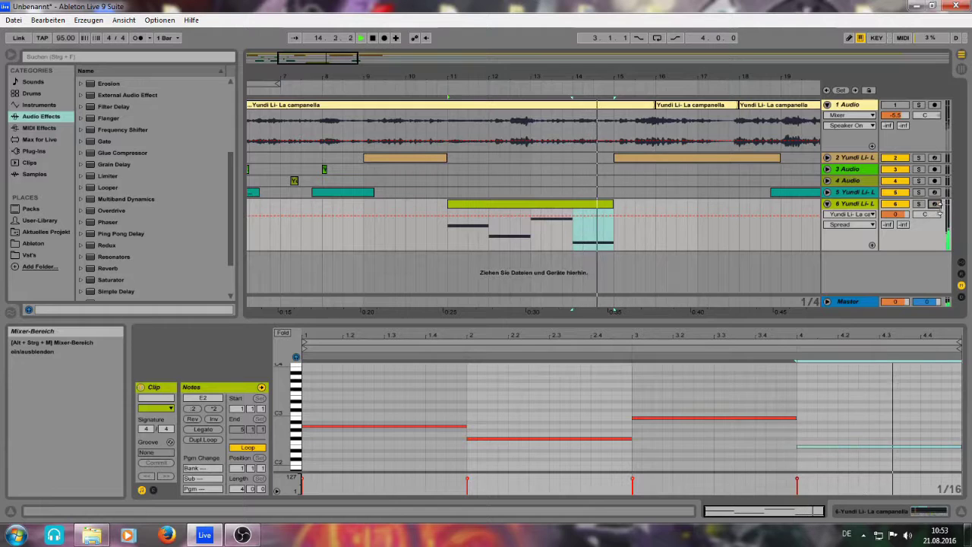
{"action": "left_click", "coordinate": [404, 387]}
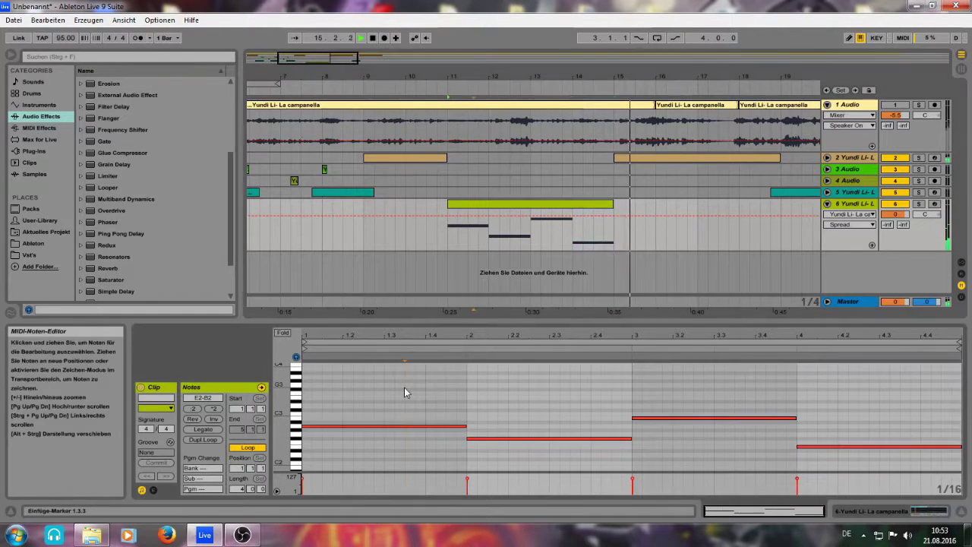
{"action": "key", "text": "space"}
Copy all four notes three semitones higher and raise the bar 3 copy to D#3 during playback
{"action": "key", "text": "ctrl+a"}
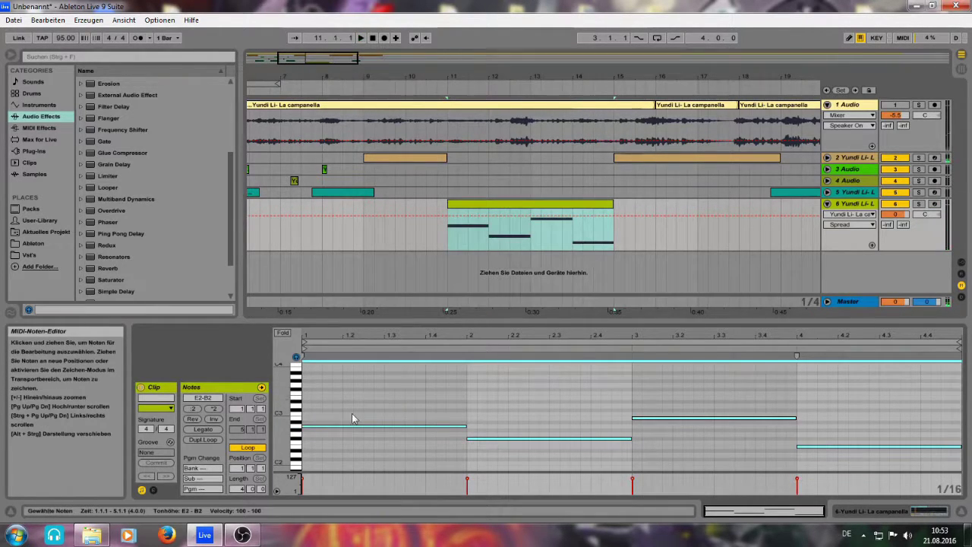
{"action": "left_click_drag", "start_coordinate": [351, 425], "coordinate": [349, 413]}
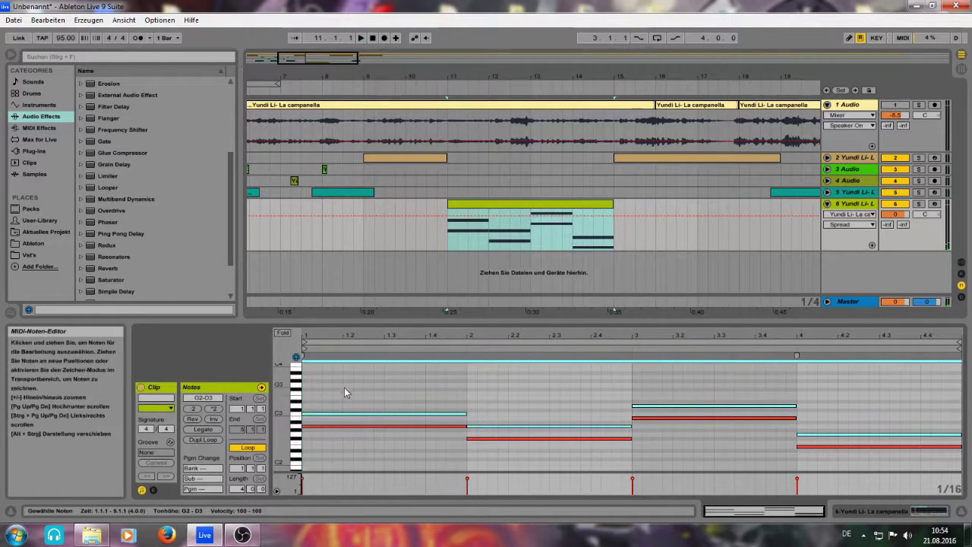
{"action": "key", "text": "space"}
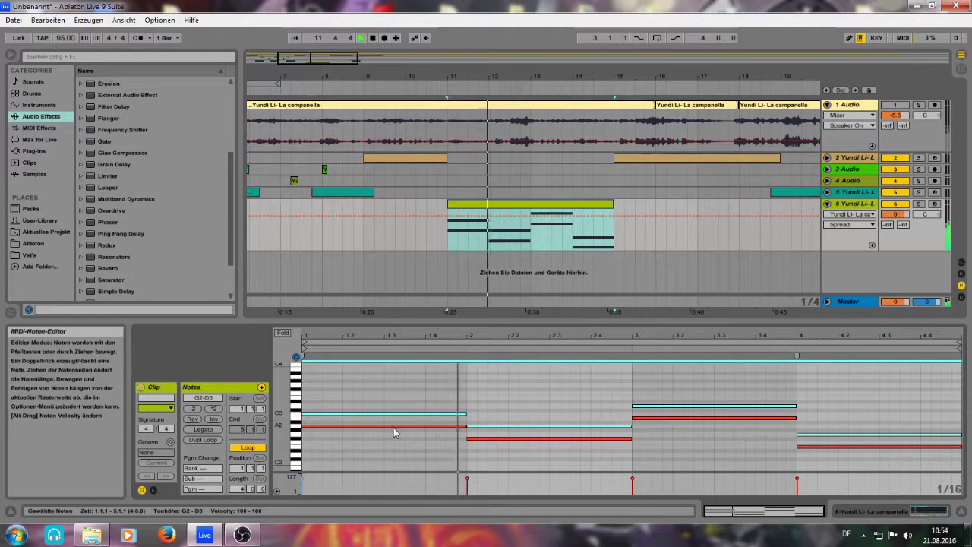
{"action": "left_click", "coordinate": [635, 406]}
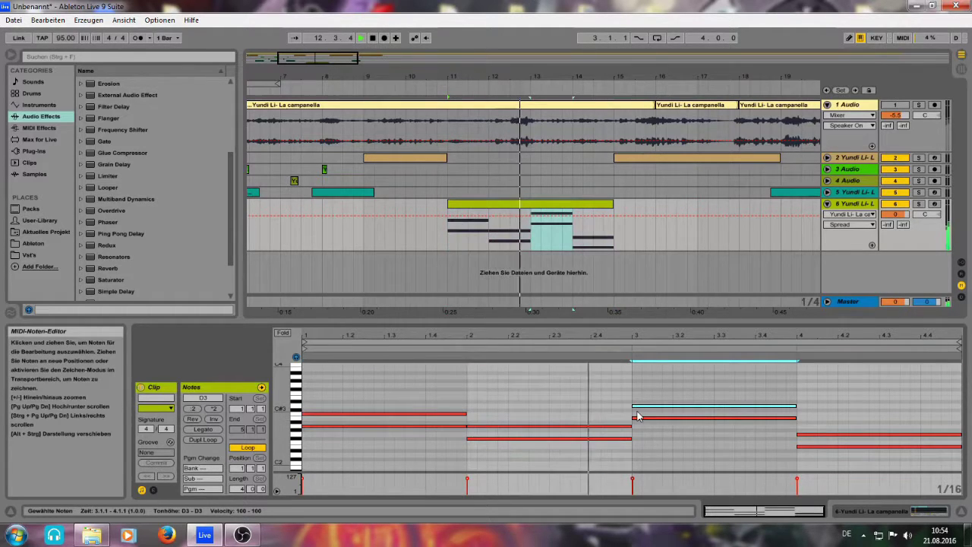
{"action": "key", "text": "Up"}
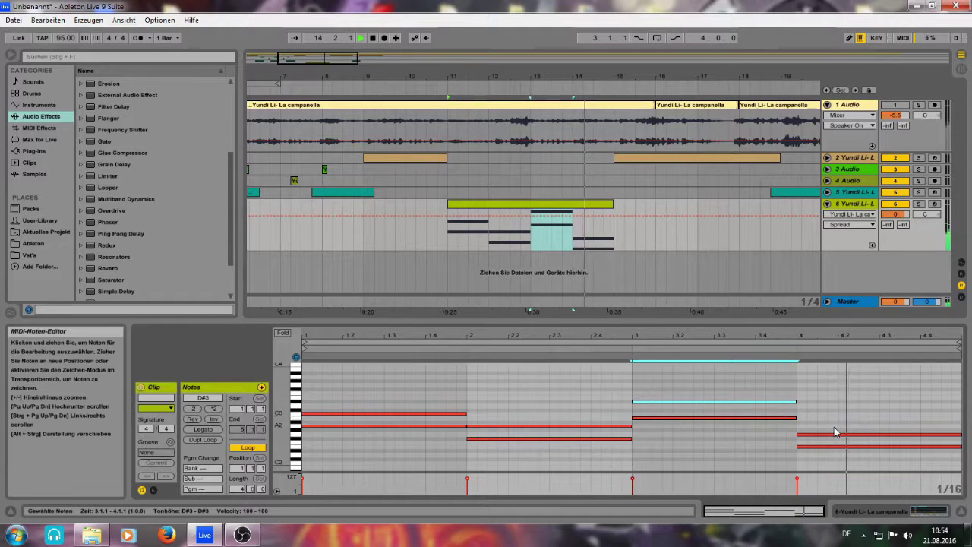
Transpose the lower notes in bars 4, 2 and 1 of the clip up one octave
{"action": "left_click", "coordinate": [810, 447]}
{"action": "key", "text": "space"}
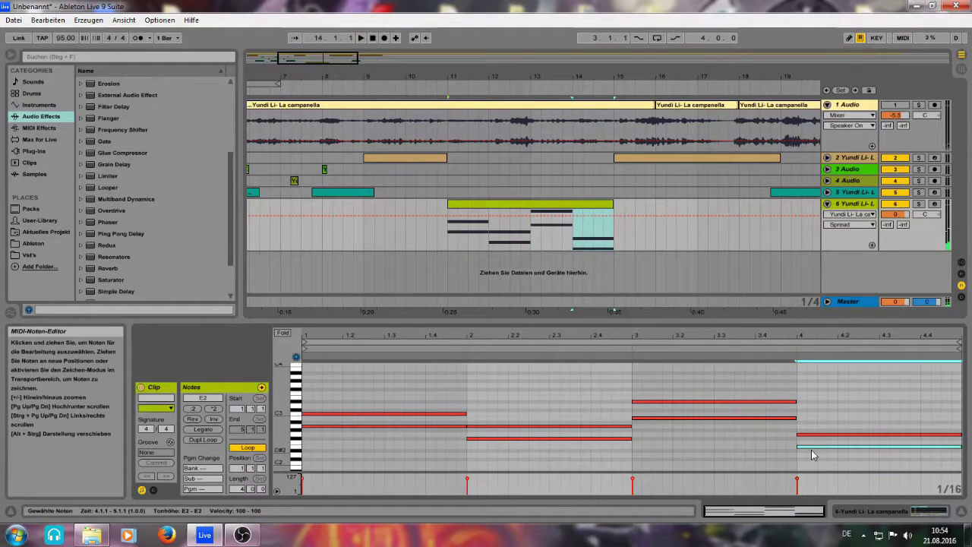
{"action": "key", "text": "shift+Up"}
{"action": "left_click", "coordinate": [564, 438]}
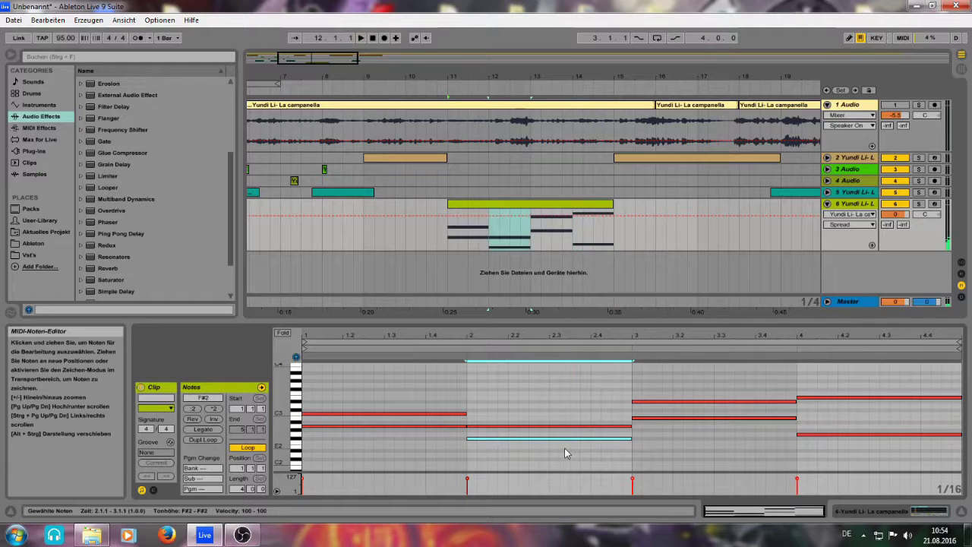
{"action": "key", "text": "shift+Up"}
{"action": "left_click", "coordinate": [423, 426]}
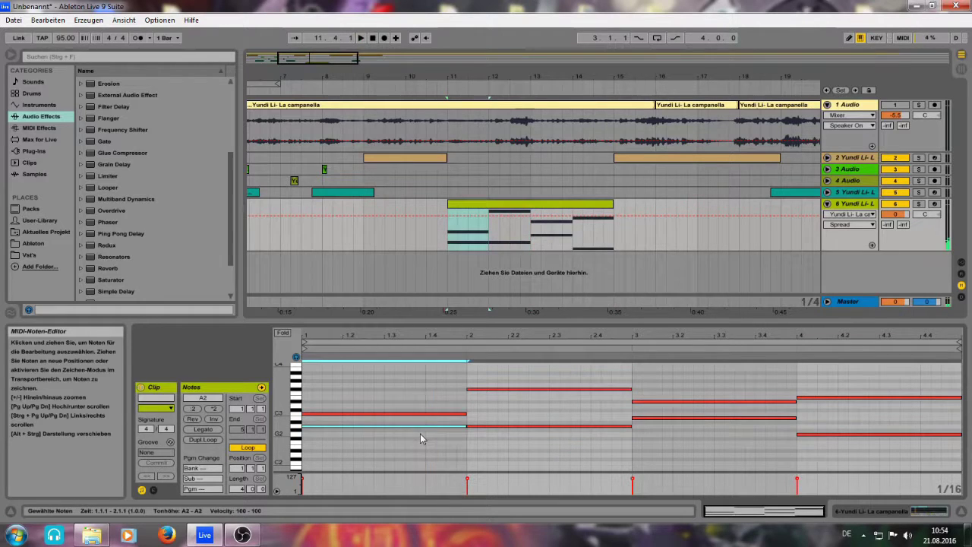
{"action": "key", "text": "shift+Up"}
Copy the C3 note in bar 1 up to E3 to fill out the chord, checking the clip by playback
{"action": "key", "text": "space"}
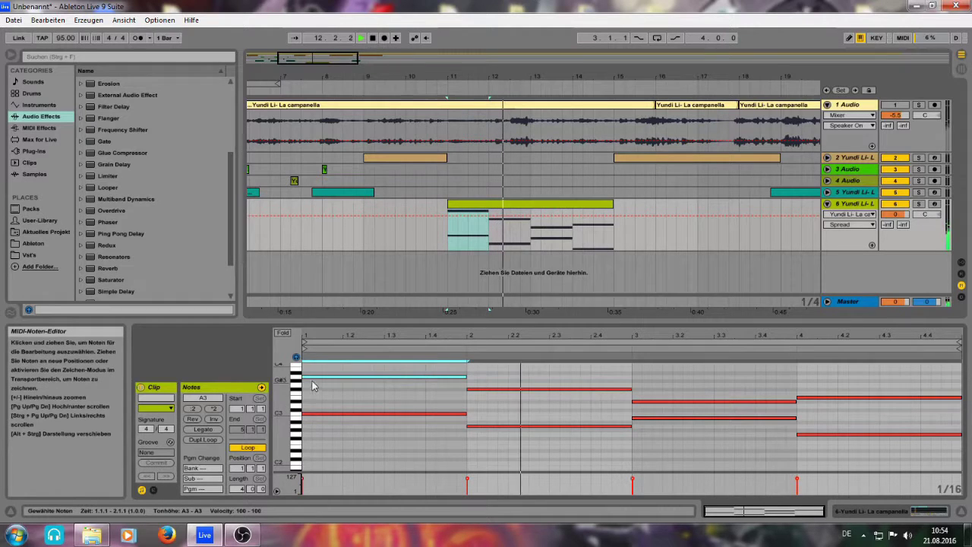
{"action": "scroll", "coordinate": [311, 399], "scroll_direction": "up", "scroll_amount": 2}
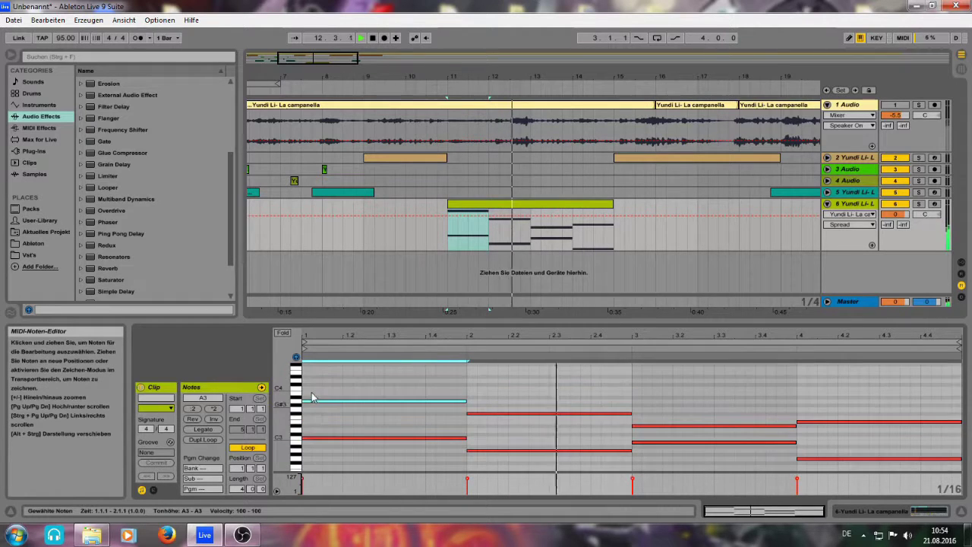
{"action": "left_click", "coordinate": [307, 439]}
{"action": "key", "text": "space"}
{"action": "left_click_drag", "start_coordinate": [307, 439], "coordinate": [311, 426]}
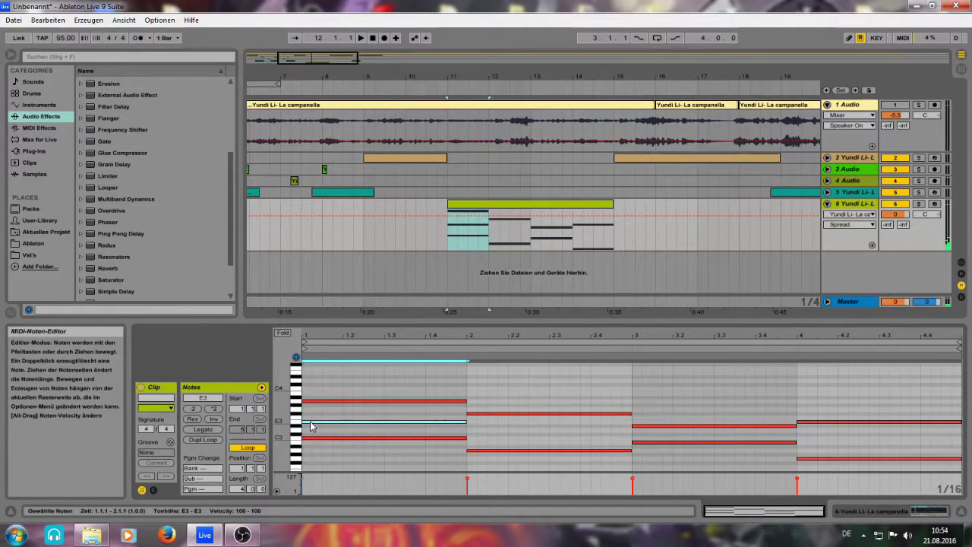
{"action": "key", "text": "space"}
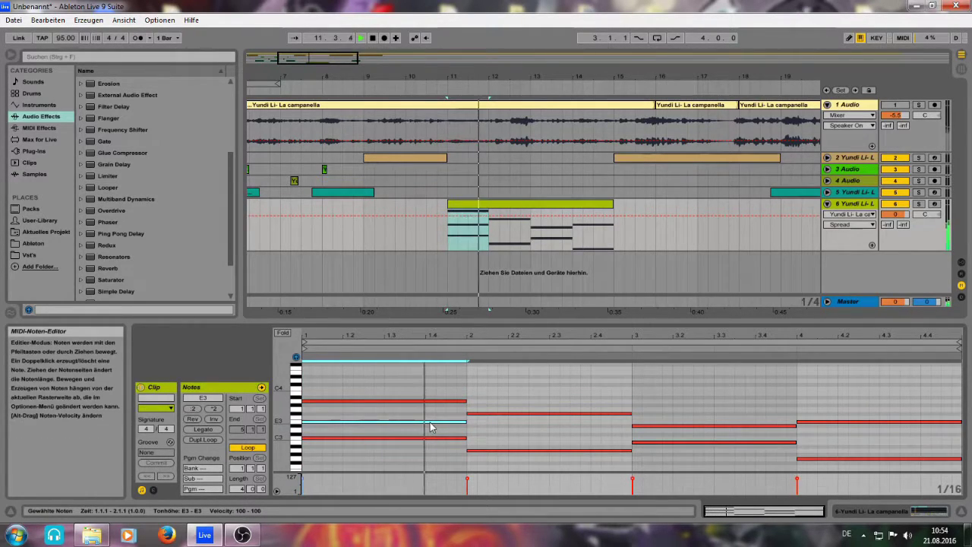
Copy the low A2 note in bar 2 of the clip up to D3 and play the clip back
{"action": "scroll", "coordinate": [431, 425], "scroll_direction": "down", "scroll_amount": 3}
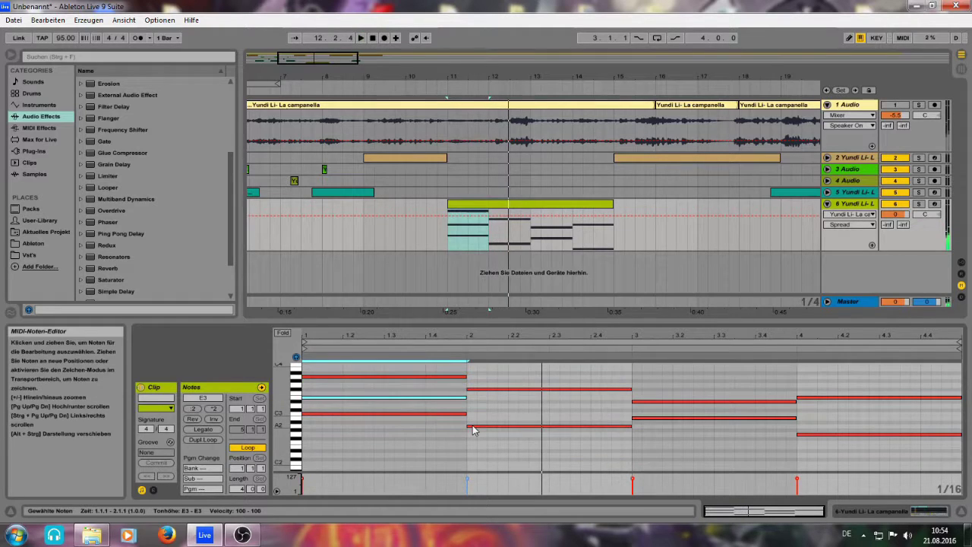
{"action": "key", "text": "space"}
{"action": "left_click_drag", "start_coordinate": [472, 430], "coordinate": [472, 412]}
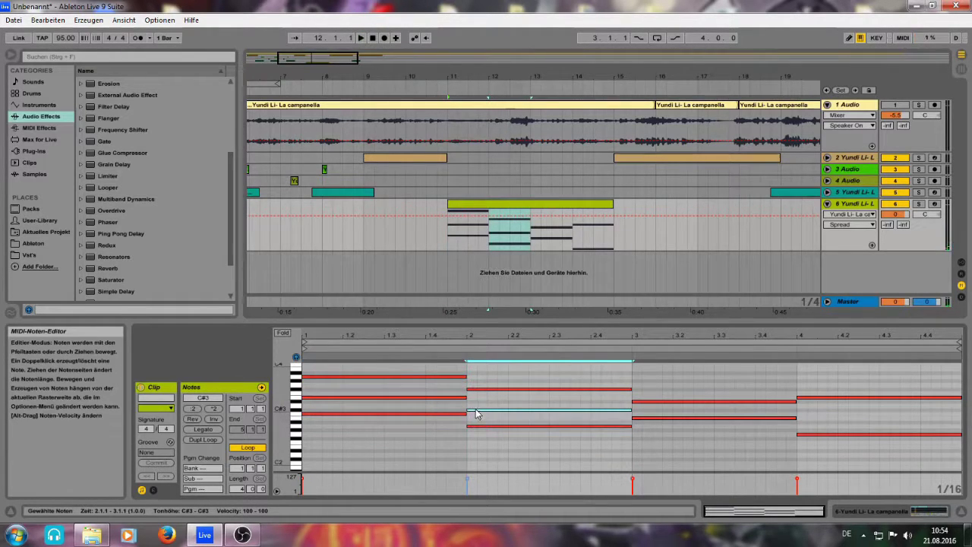
{"action": "key", "text": "Up"}
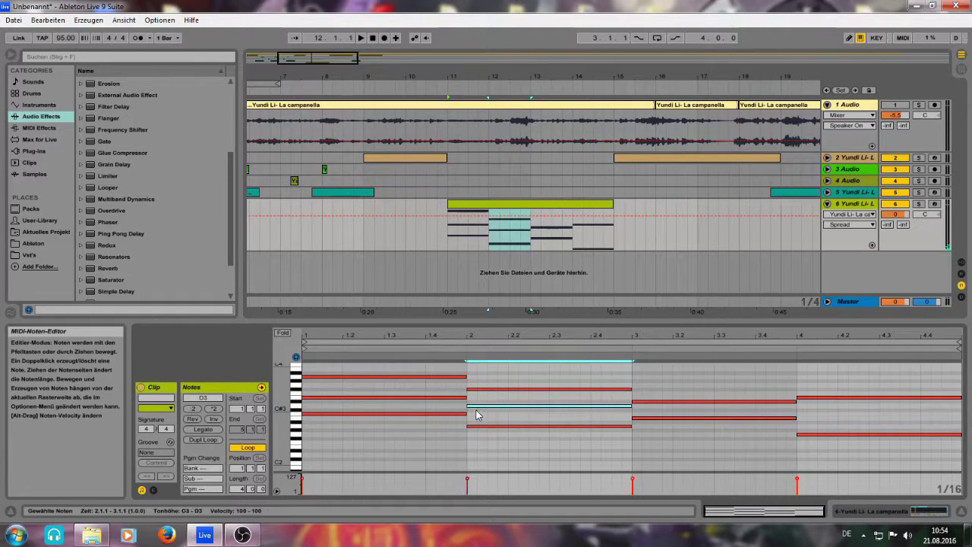
{"action": "key", "text": "space"}
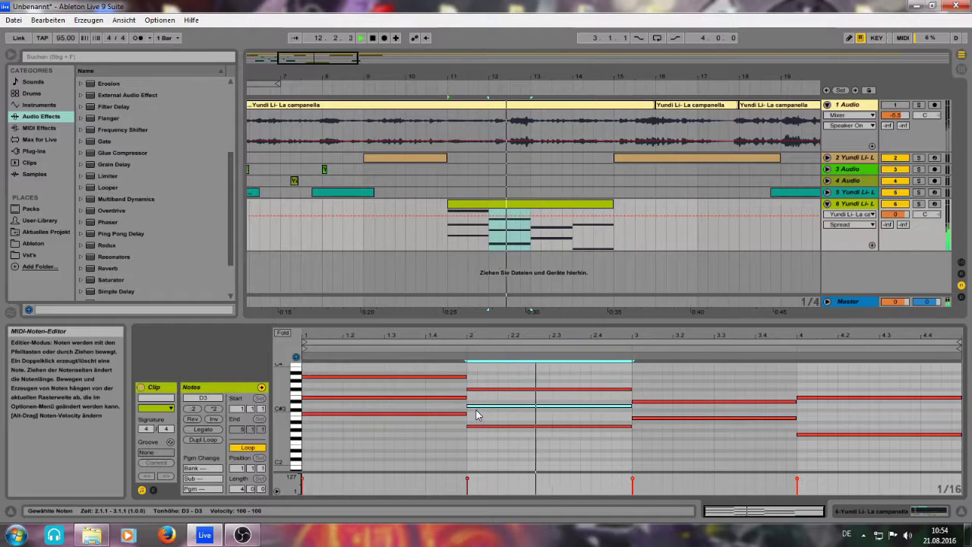
Stop playback and raise the upper note in bar 3 of the clip to E3
{"action": "left_click", "coordinate": [642, 401]}
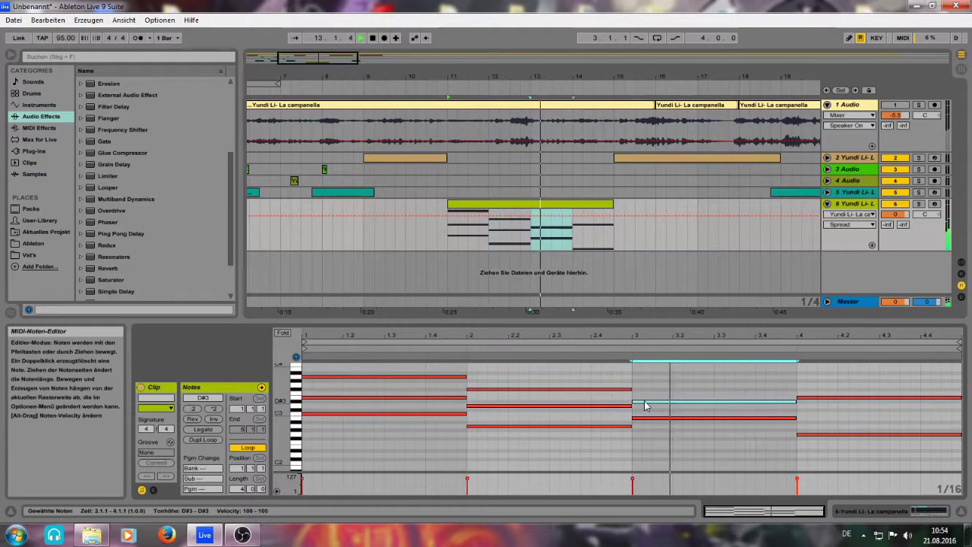
{"action": "key", "text": "space"}
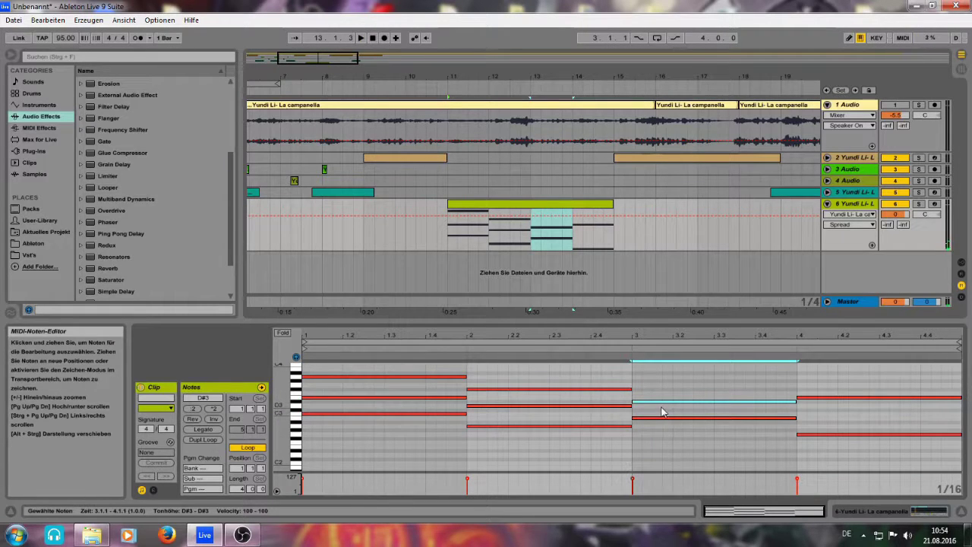
{"action": "key", "text": "Up"}
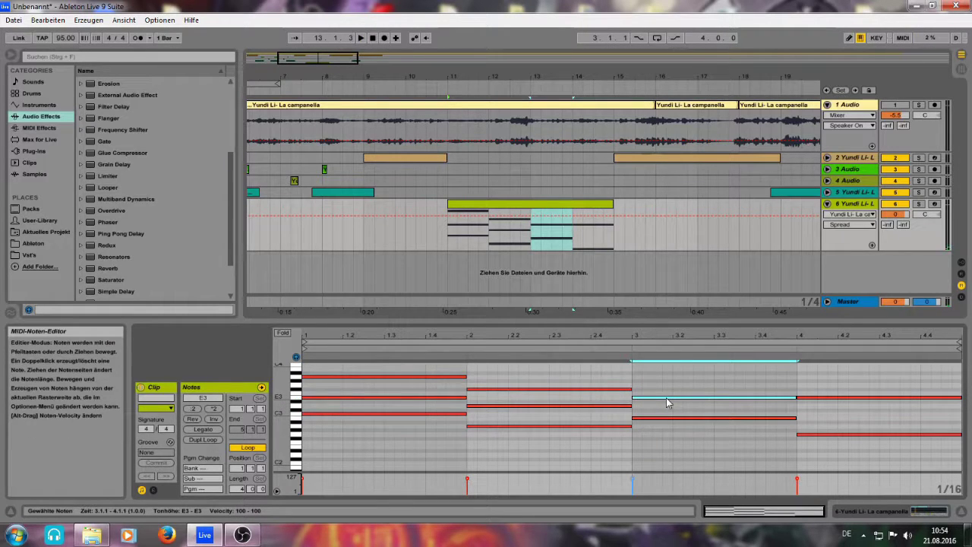
{"action": "key", "text": "Down"}
{"action": "key", "text": "Up"}
{"action": "left_click", "coordinate": [659, 412]}
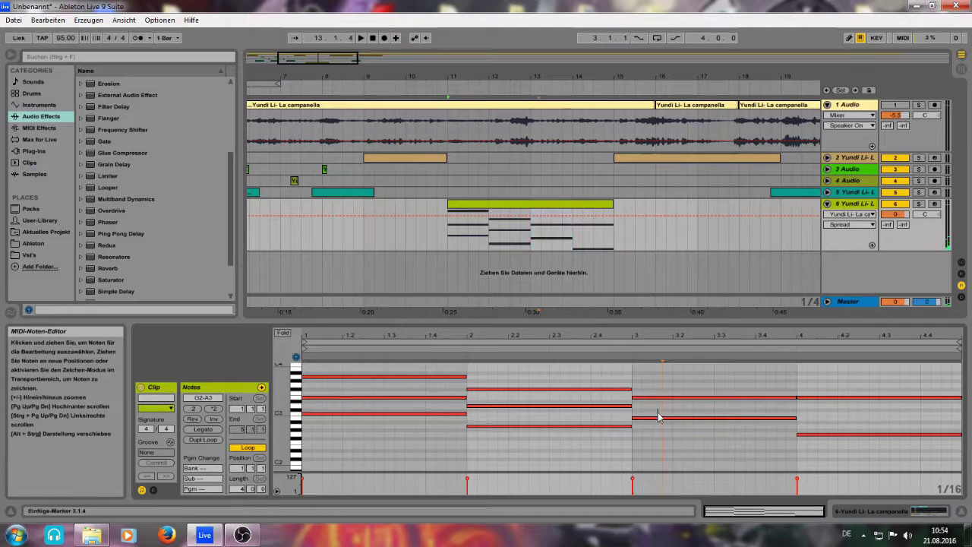
Copy the B2 note in bar 3 up to D3 and raise that bar's top note to G3, checking by playback
{"action": "left_click", "coordinate": [656, 418]}
{"action": "left_click_drag", "start_coordinate": [653, 415], "coordinate": [654, 407]}
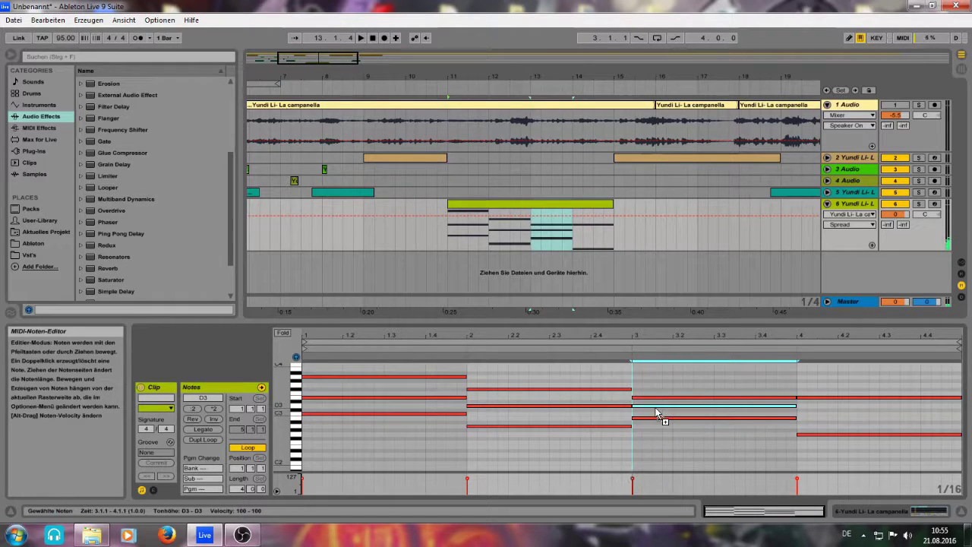
{"action": "right_click", "coordinate": [656, 408]}
{"action": "left_click", "coordinate": [655, 395]}
{"action": "left_click", "coordinate": [658, 397]}
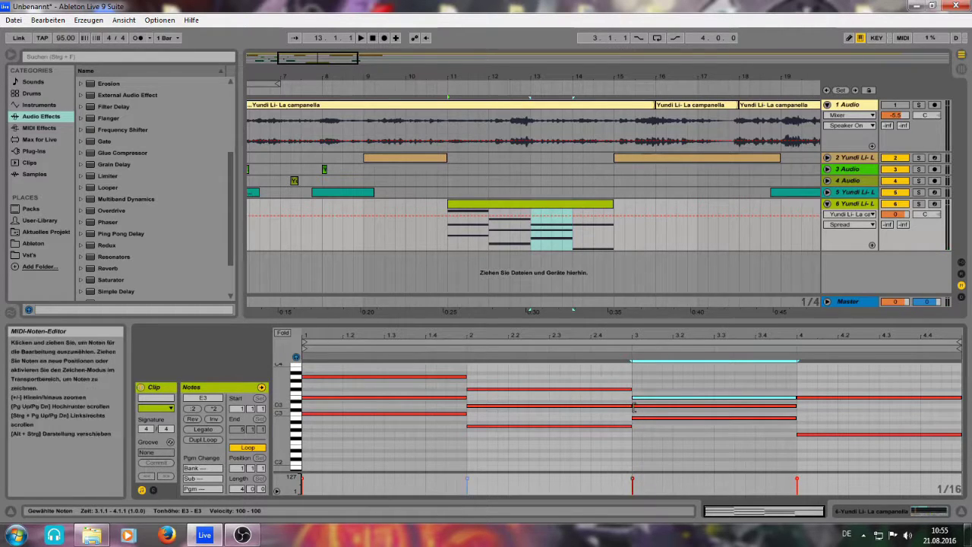
{"action": "key", "text": "Up"}
{"action": "key", "text": "Up"}
{"action": "key", "text": "Up"}
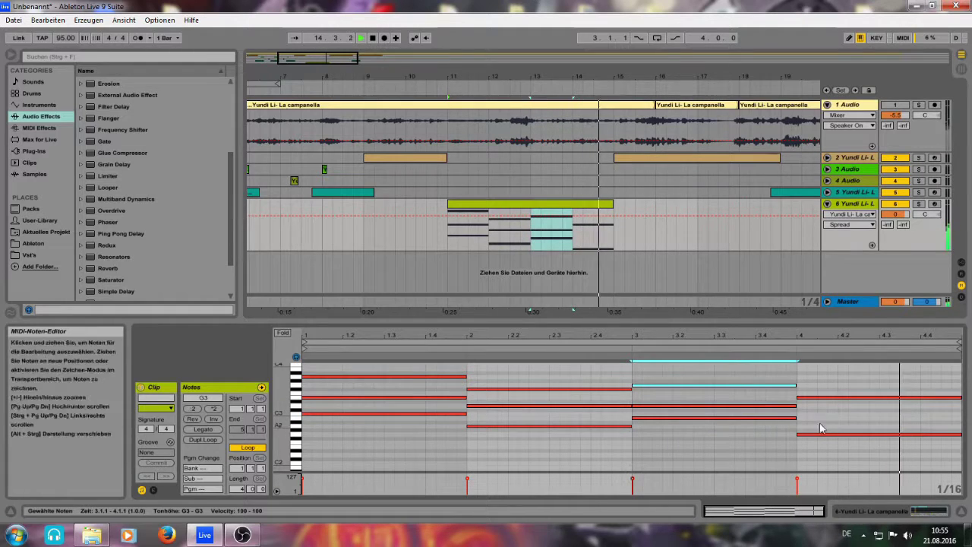
{"action": "key", "text": "space"}
Copy the E3 note in bar 4 and transpose the copy to B2 to complete the last chord
{"action": "left_click", "coordinate": [820, 394]}
{"action": "left_click", "coordinate": [819, 395]}
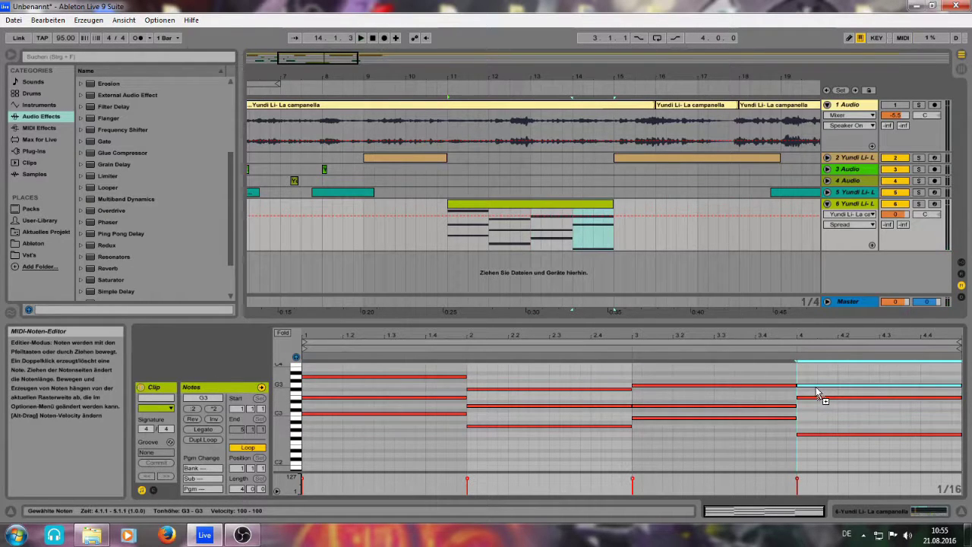
{"action": "left_click_drag", "start_coordinate": [815, 388], "coordinate": [816, 375]}
{"action": "key", "text": "shift+Down"}
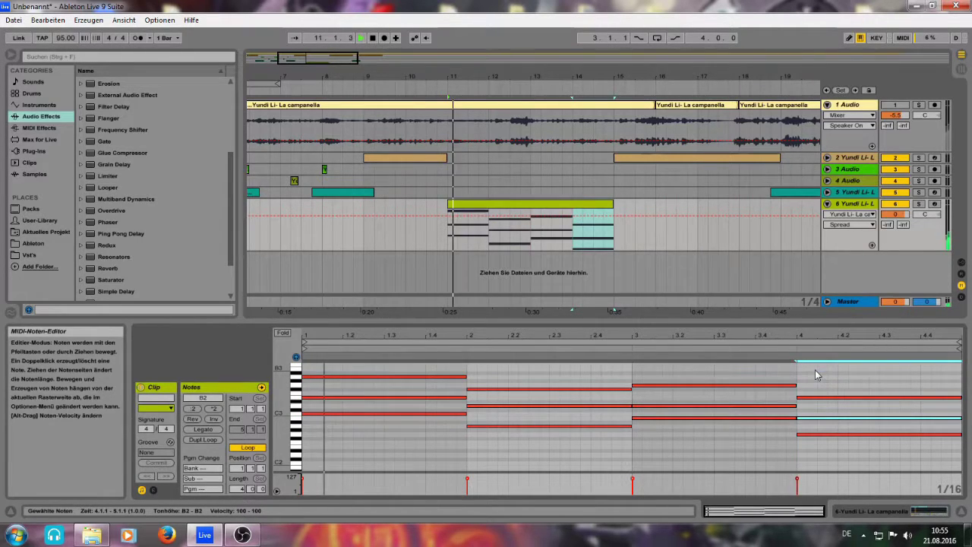
Add a Ping Pong Delay to track 6 with Dry/Wet at 22 % and Feedback at 67 %
{"action": "left_click", "coordinate": [881, 511]}
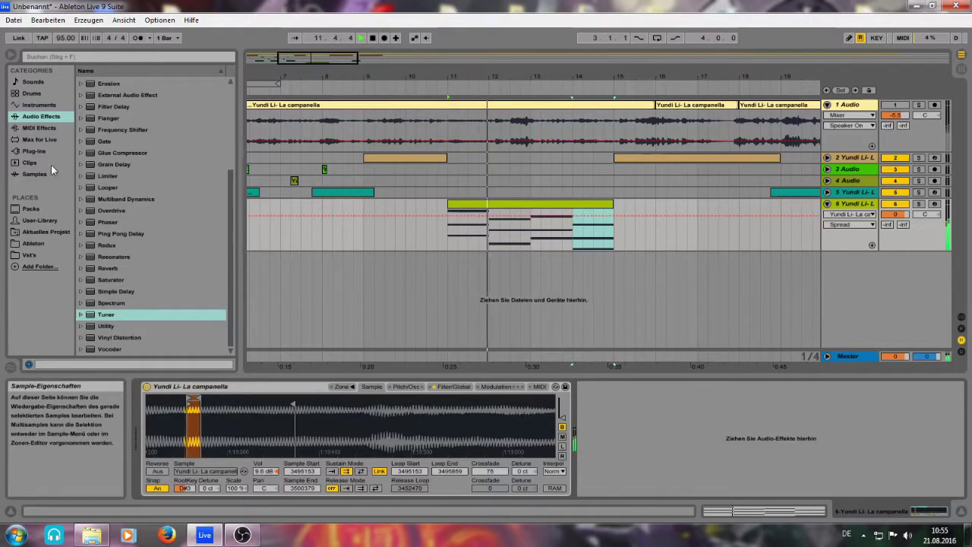
{"action": "double_click", "coordinate": [113, 234]}
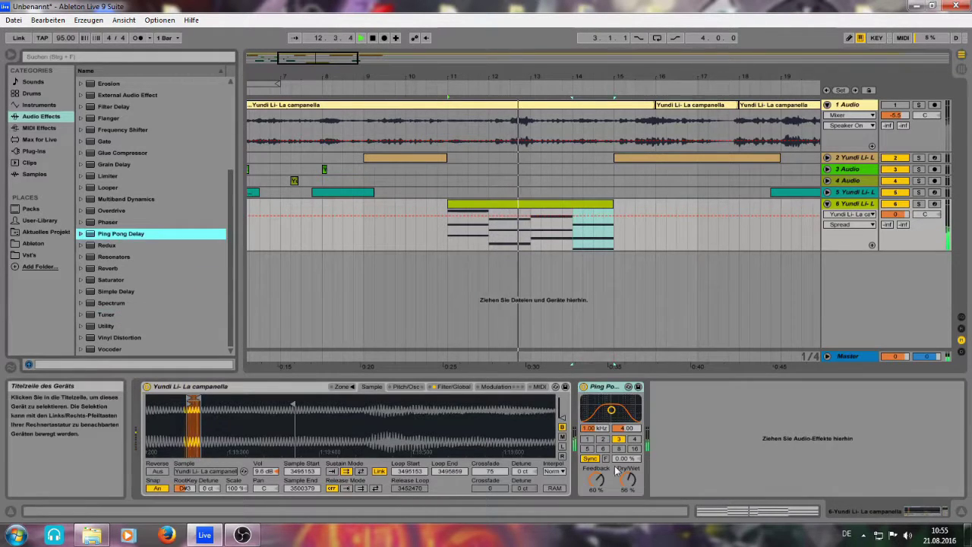
{"action": "left_click_drag", "start_coordinate": [630, 485], "coordinate": [597, 476]}
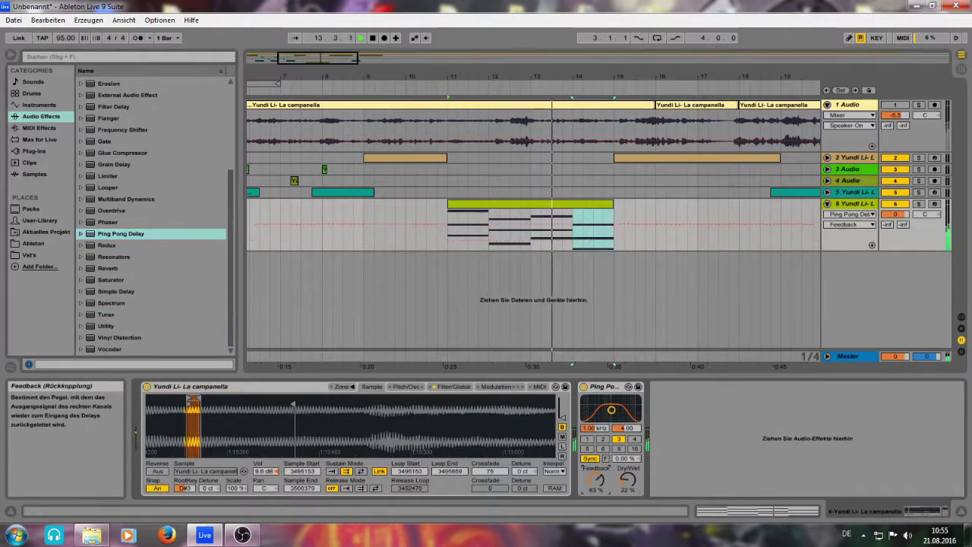
Add a Reverb after the delay with only the low cut active at 361 Hz and a predelay of 0.82 ms
{"action": "double_click", "coordinate": [107, 268]}
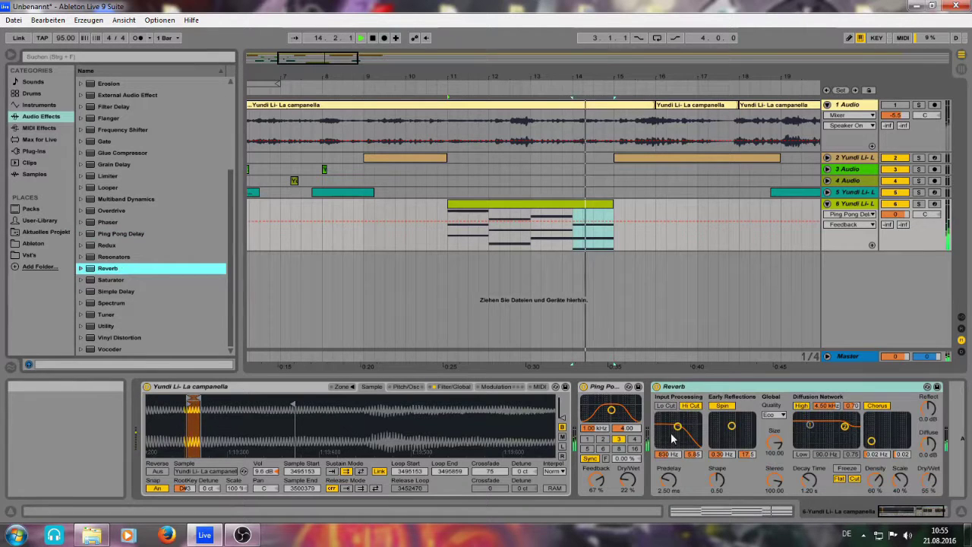
{"action": "left_click", "coordinate": [681, 405]}
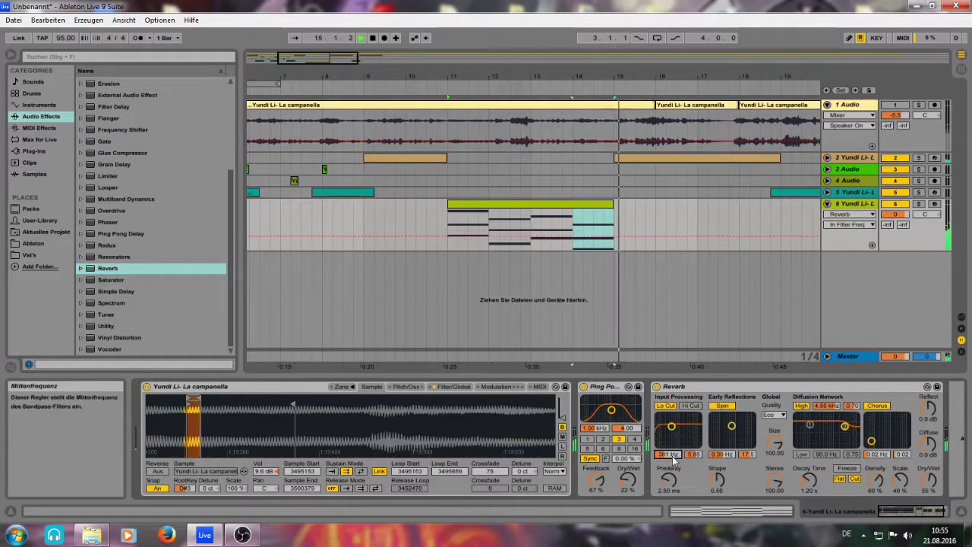
{"action": "left_click_drag", "start_coordinate": [677, 427], "coordinate": [671, 444]}
{"action": "left_click_drag", "start_coordinate": [669, 481], "coordinate": [669, 489]}
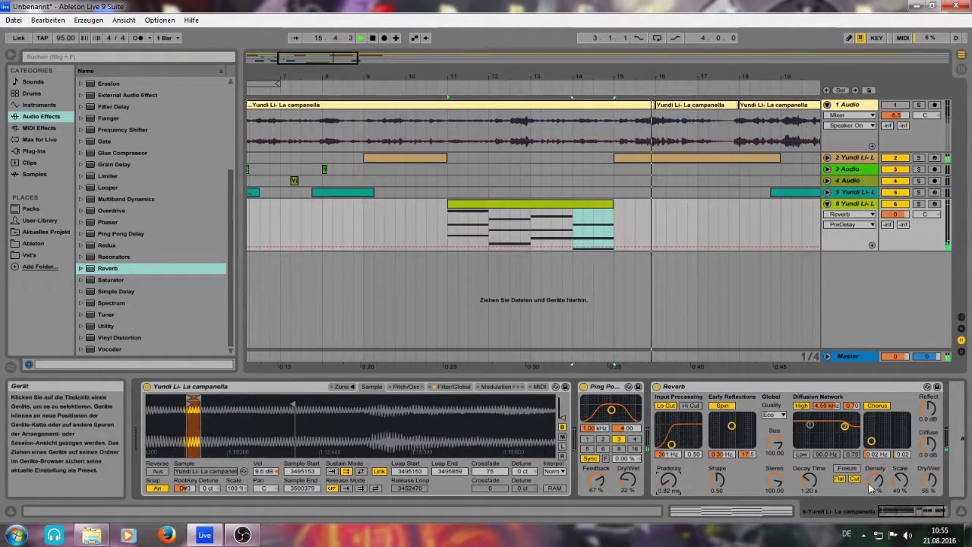
Set the Reverb's Dry/Wet to 83 % and its Decay Time to 2.52 s, restarting playback to hear it
{"action": "left_click_drag", "start_coordinate": [928, 481], "coordinate": [928, 456]}
{"action": "key", "text": "space"}
{"action": "key", "text": "space"}
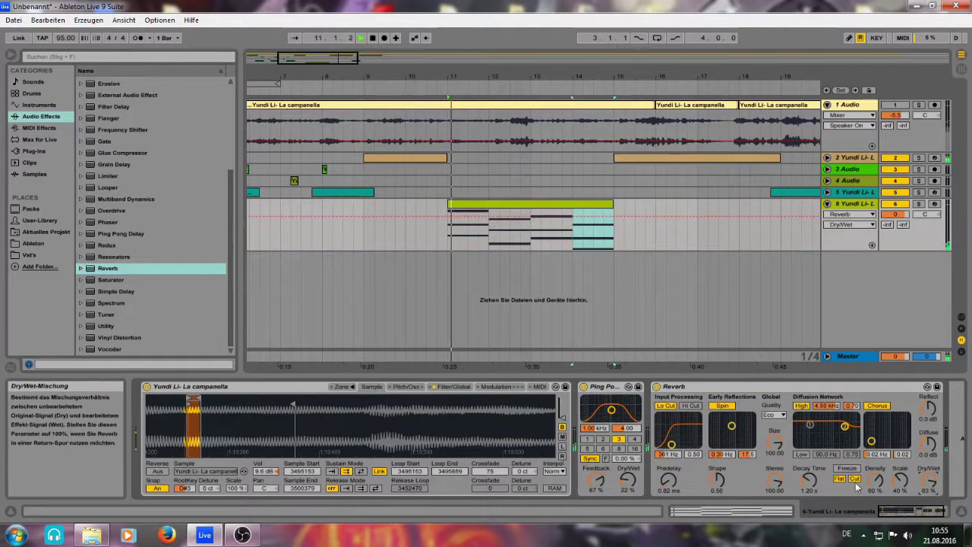
{"action": "left_click_drag", "start_coordinate": [809, 479], "coordinate": [808, 467]}
Add the Corpus and Chorus audio effects to the end of the track 6 device chain
{"action": "scroll", "coordinate": [117, 309], "scroll_direction": "up", "scroll_amount": 2}
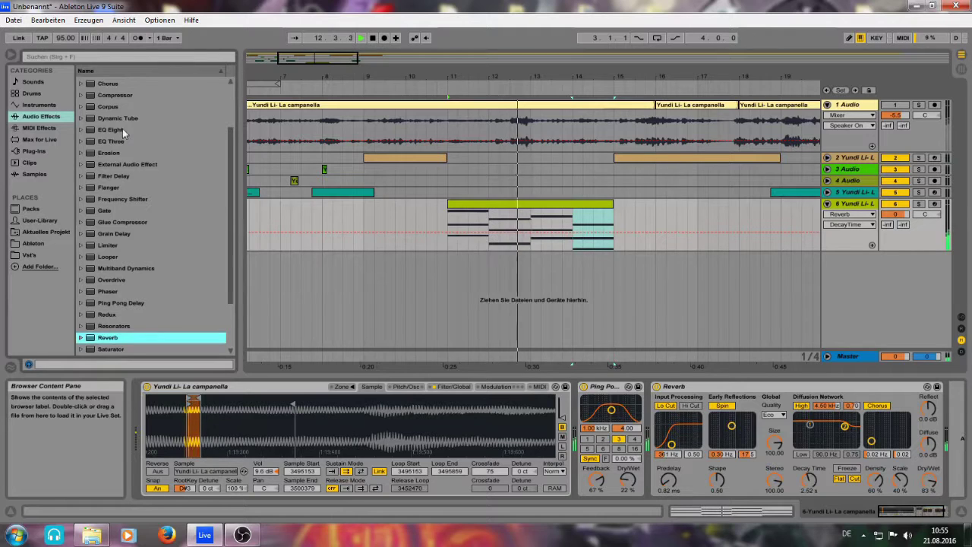
{"action": "left_click", "coordinate": [114, 107]}
{"action": "double_click", "coordinate": [113, 85]}
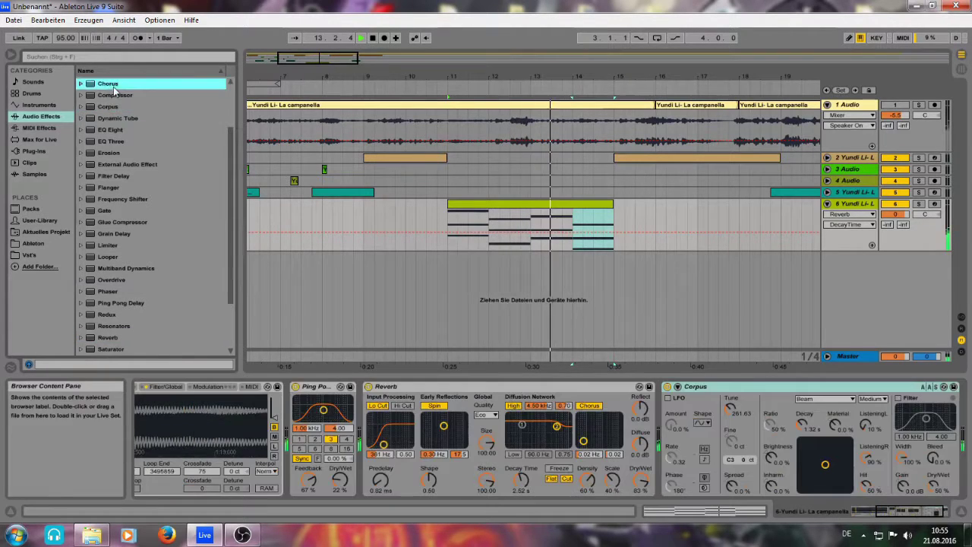
Set Corpus to a 198 ms decay and -63 % material, and Chorus modulation to 0.26 ms at 0.50 Hz
{"action": "left_click", "coordinate": [712, 388]}
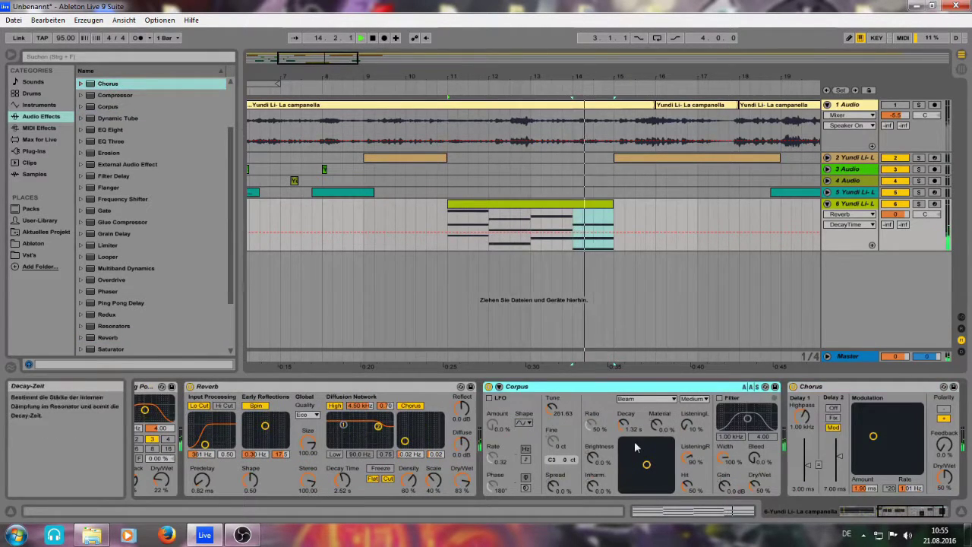
{"action": "left_click_drag", "start_coordinate": [646, 464], "coordinate": [631, 480]}
{"action": "left_click", "coordinate": [866, 457]}
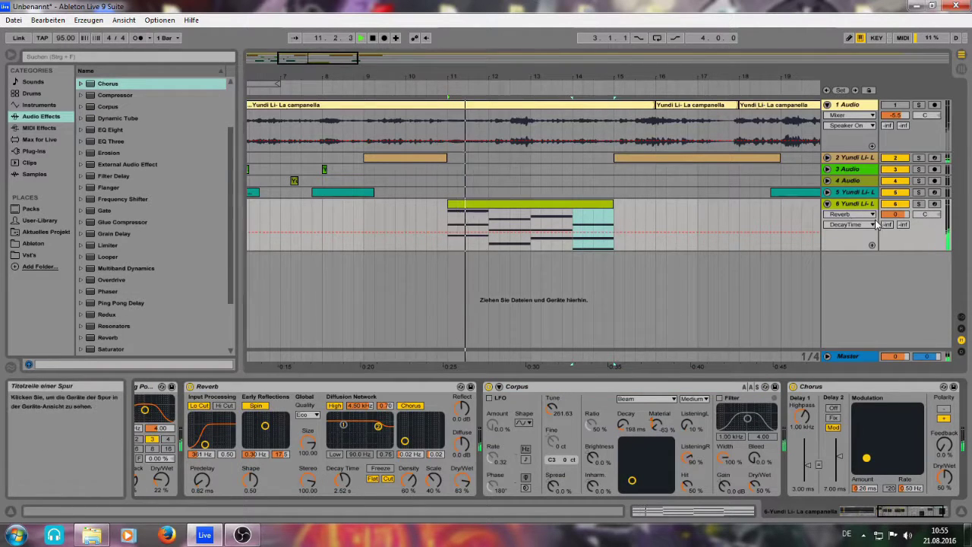
Check the track 6 level in the mixer and reduce the Chorus Dry/Wet to 35 %
{"action": "key", "text": "Tab"}
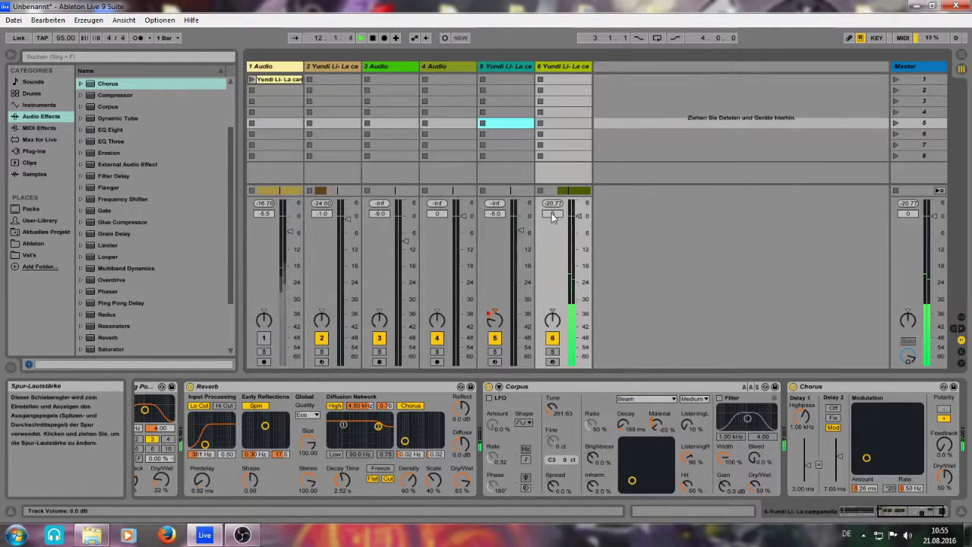
{"action": "left_click_drag", "start_coordinate": [908, 511], "coordinate": [920, 511]}
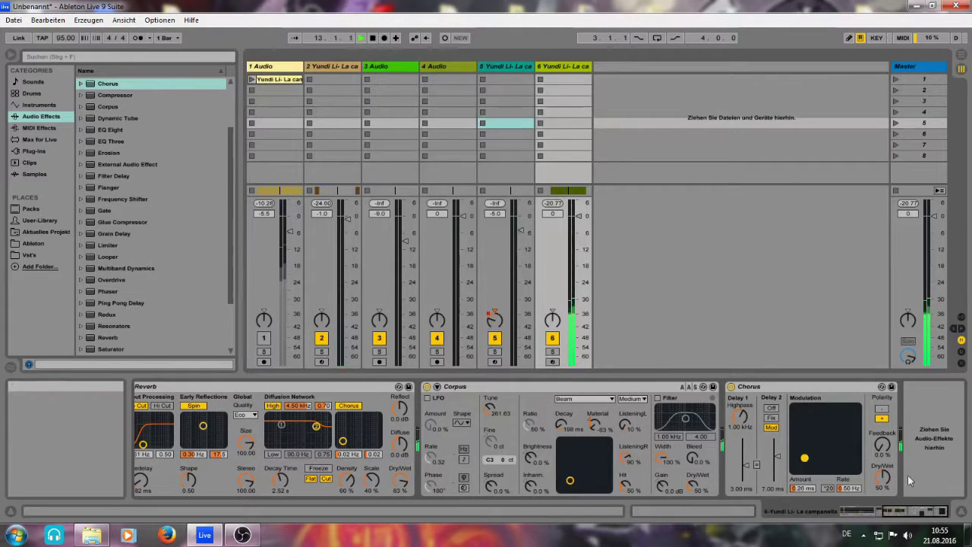
{"action": "left_click_drag", "start_coordinate": [881, 477], "coordinate": [881, 493]}
{"action": "key", "text": "Tab"}
Add a Utility with 10 dB gain after the Chorus and set the track 6 volume to -5.0 dB
{"action": "scroll", "coordinate": [146, 294], "scroll_direction": "down", "scroll_amount": 3}
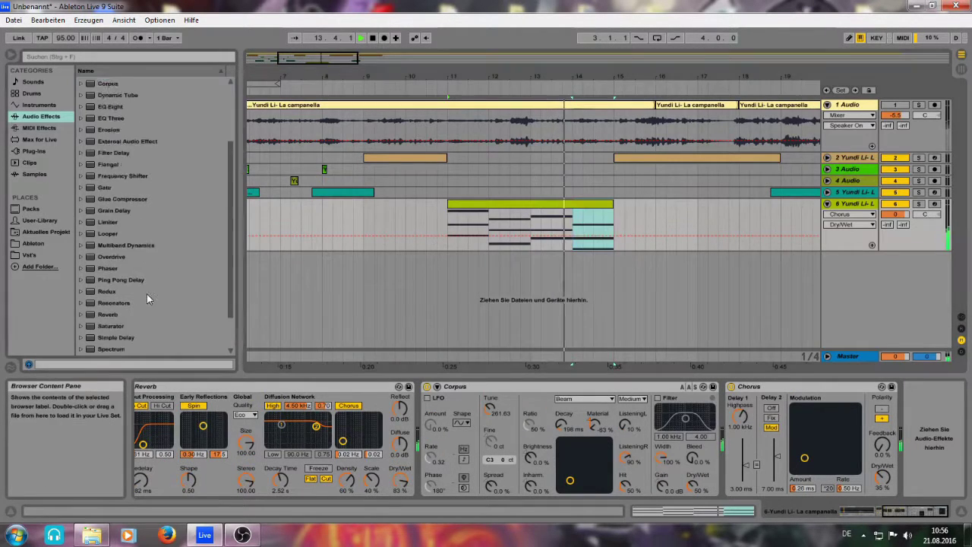
{"action": "double_click", "coordinate": [121, 325]}
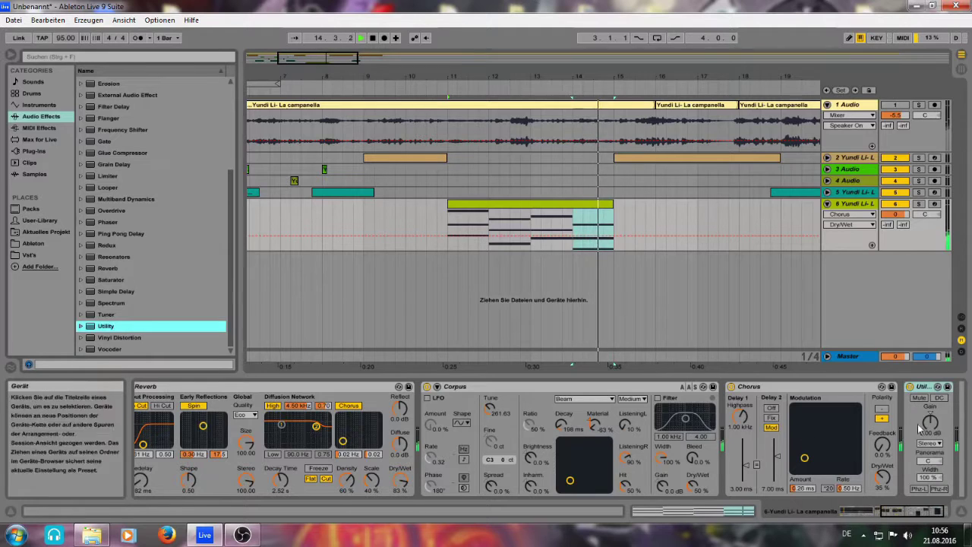
{"action": "key", "text": "Tab"}
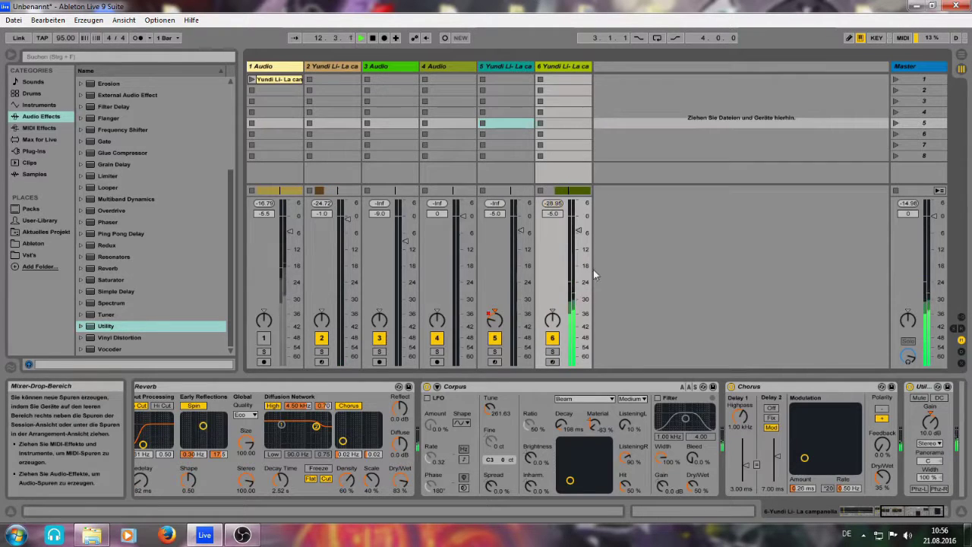
{"action": "key", "text": "Tab"}
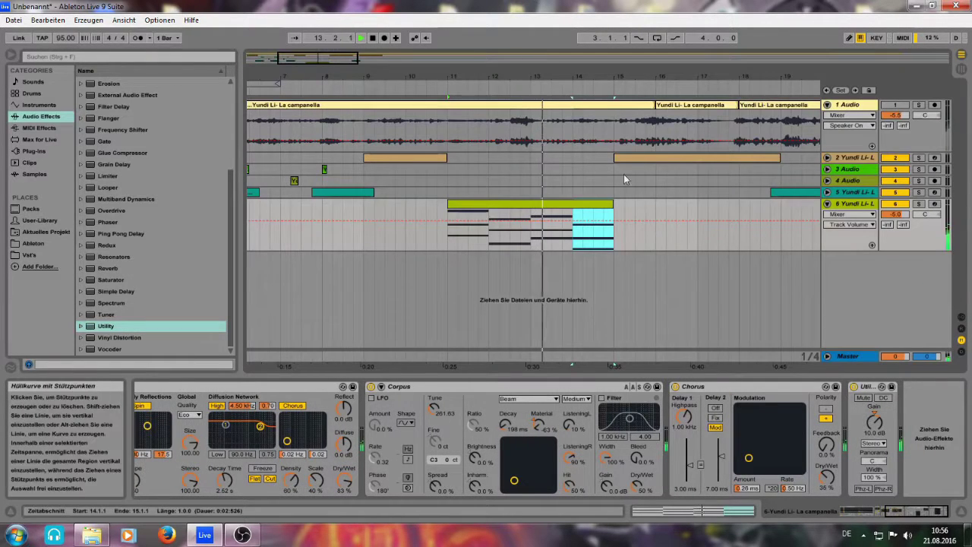
{"action": "left_click", "coordinate": [593, 203]}
{"action": "key", "text": "ctrl+d"}
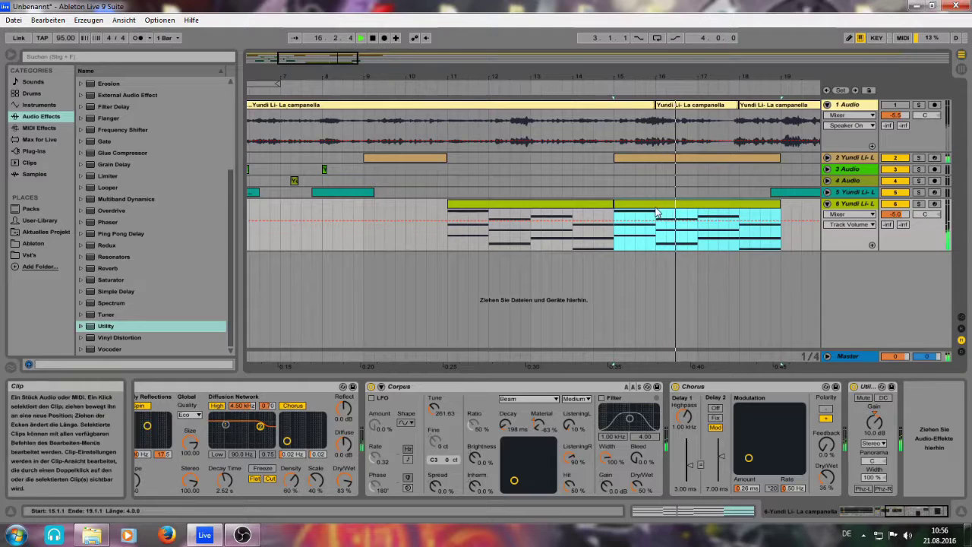
{"action": "key", "text": "Delete"}
Move the track 6 chord clip half a bar earlier to start at 10.3 and play the arrangement from bar 9
{"action": "key", "text": "space"}
{"action": "left_click_drag", "start_coordinate": [583, 202], "coordinate": [564, 202]}
{"action": "left_click", "coordinate": [370, 209]}
{"action": "key", "text": "space"}
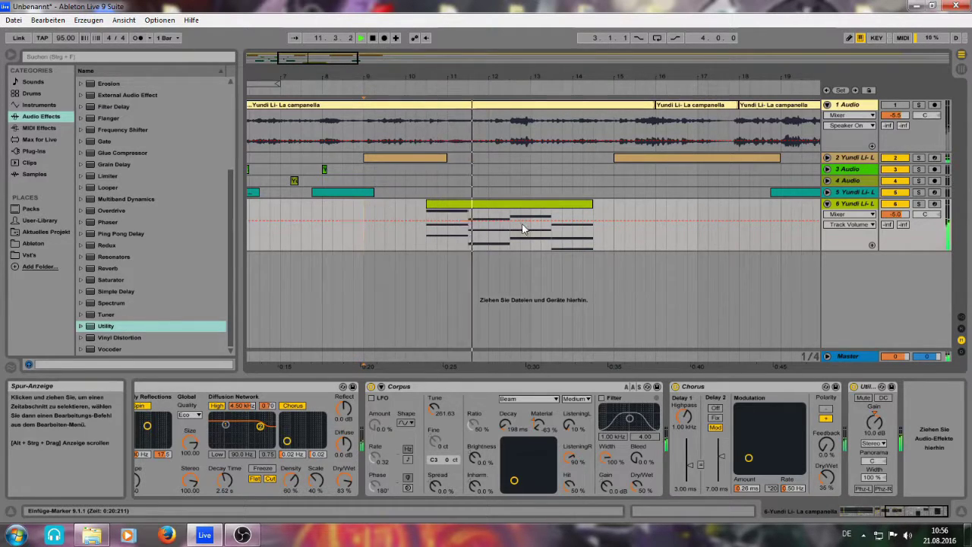
Transpose all notes of the track 6 chord clip up one octave and play it back
{"action": "left_click", "coordinate": [511, 207]}
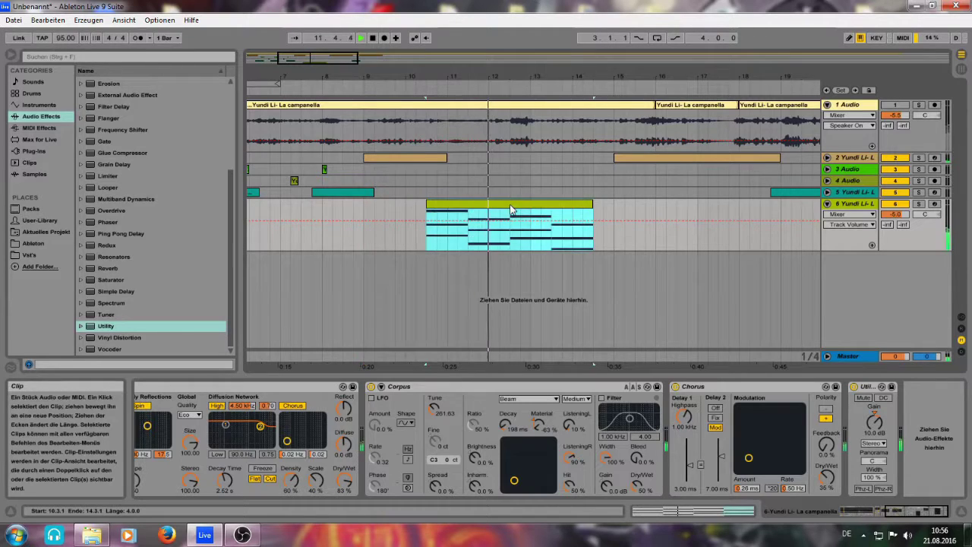
{"action": "left_click", "coordinate": [735, 510]}
{"action": "left_click", "coordinate": [592, 379]}
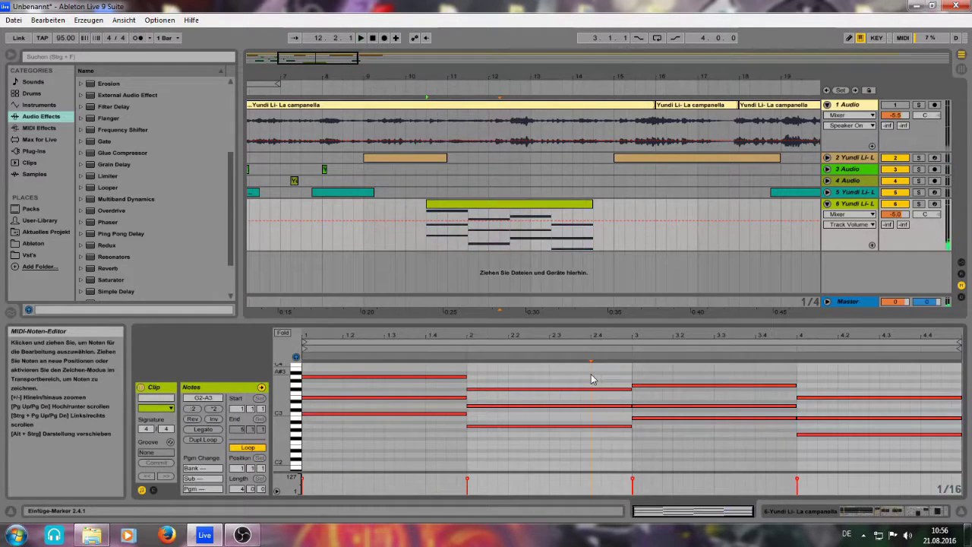
{"action": "key", "text": "ctrl+a"}
{"action": "key", "text": "shift+Up"}
{"action": "key", "text": "space"}
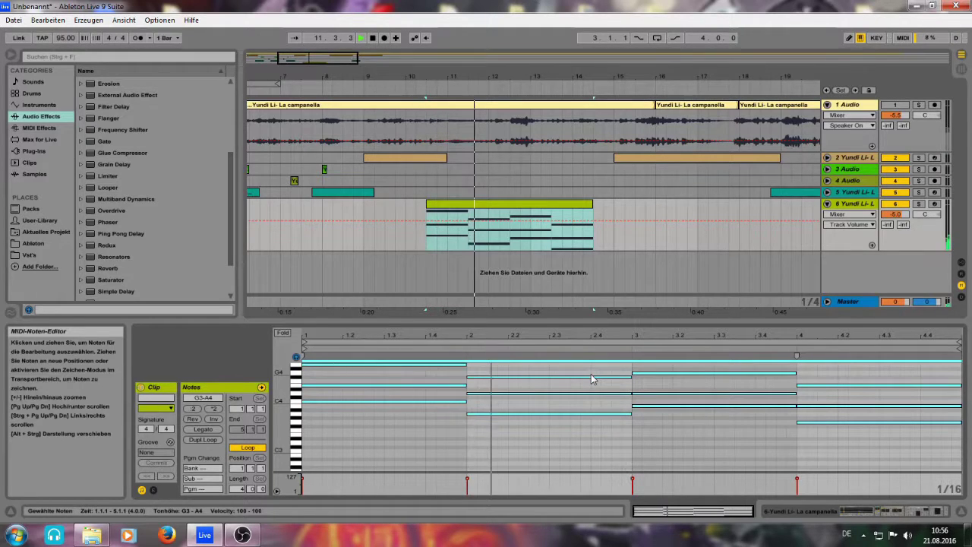
Audition all notes of the track 6 chord clip one octave higher, lower them two octaves to G2-A3, and fold the track
{"action": "key", "text": "shift+Up"}
{"action": "key", "text": "space"}
{"action": "key", "text": "space"}
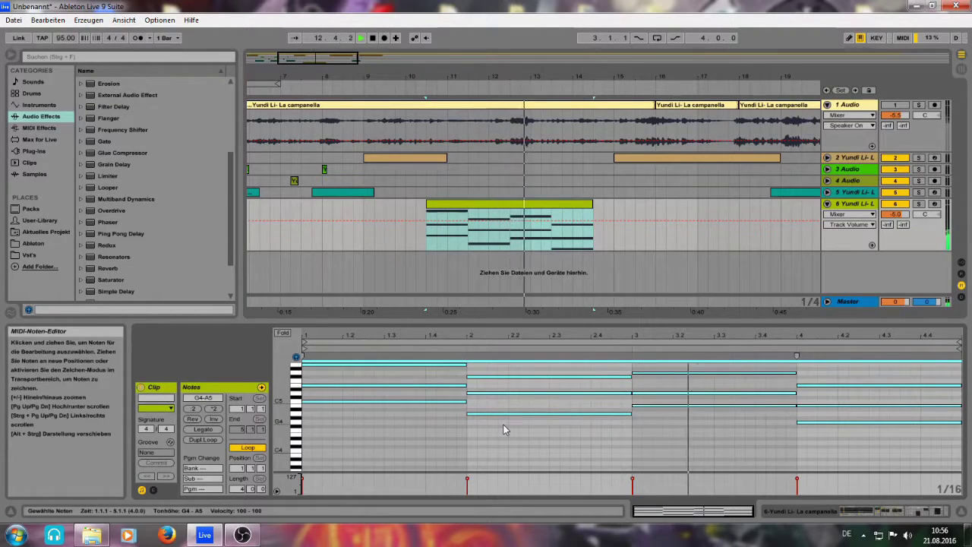
{"action": "key", "text": "shift+Down"}
{"action": "key", "text": "shift+Down"}
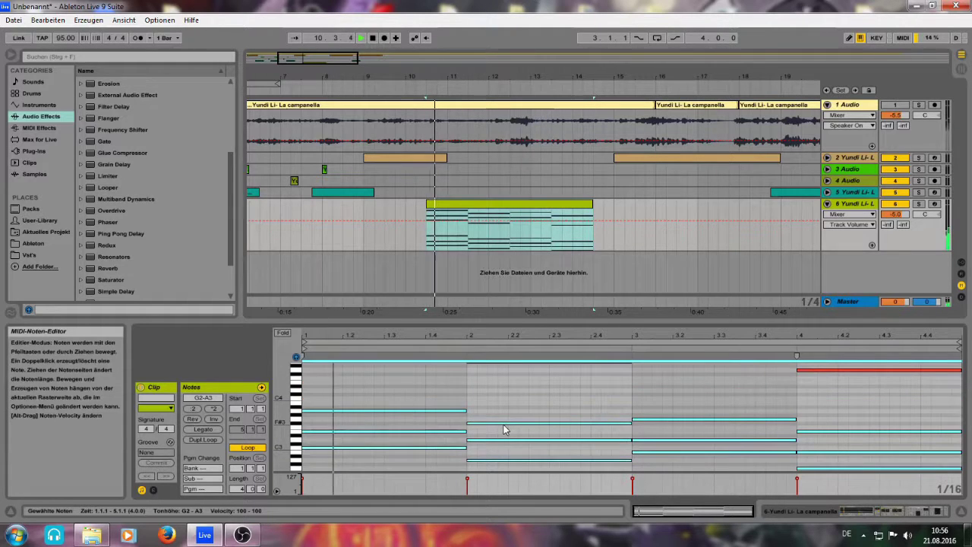
{"action": "left_click", "coordinate": [827, 203]}
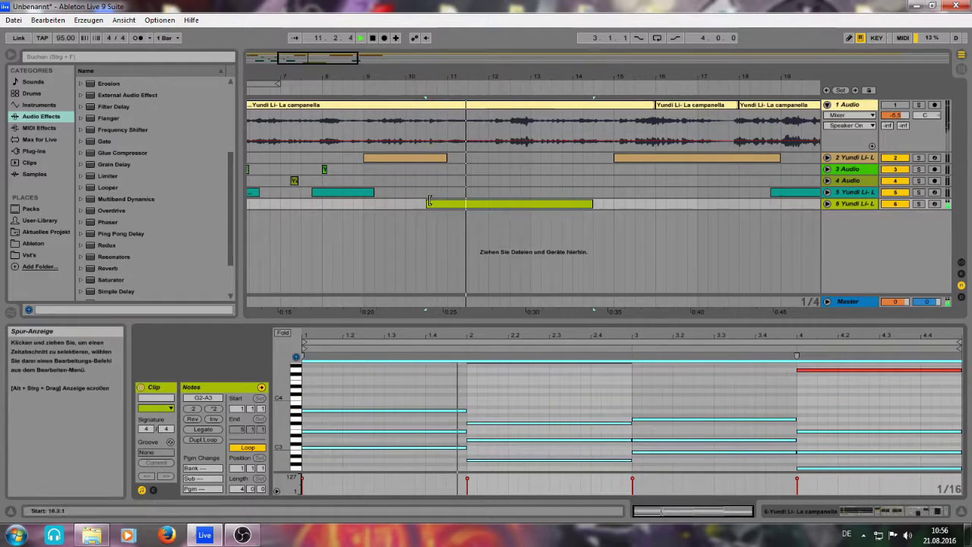
Copy the short track 3 clip at bar 8 to 12.3.1 and play the arrangement from 10.3.1
{"action": "left_click", "coordinate": [367, 202]}
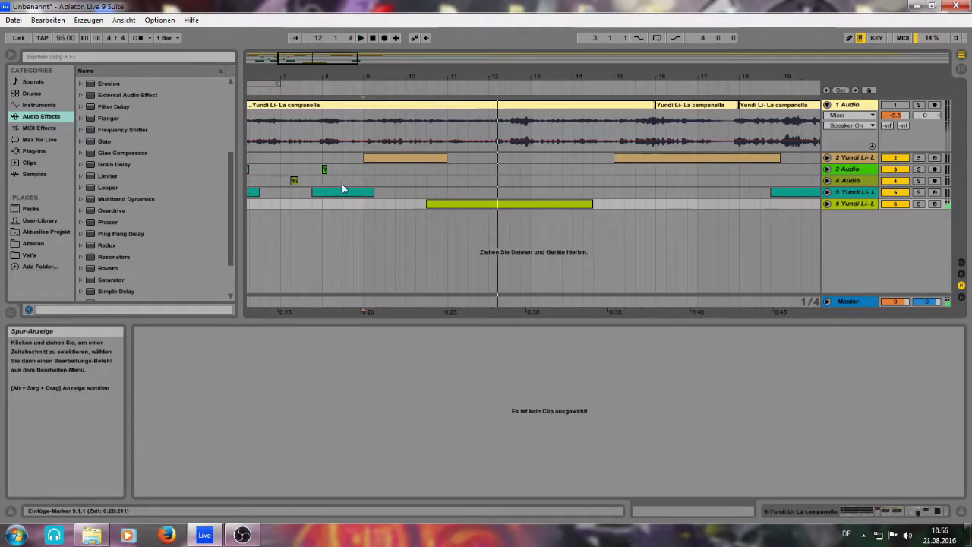
{"action": "key", "text": "space"}
{"action": "left_click_drag", "start_coordinate": [324, 170], "coordinate": [514, 172]}
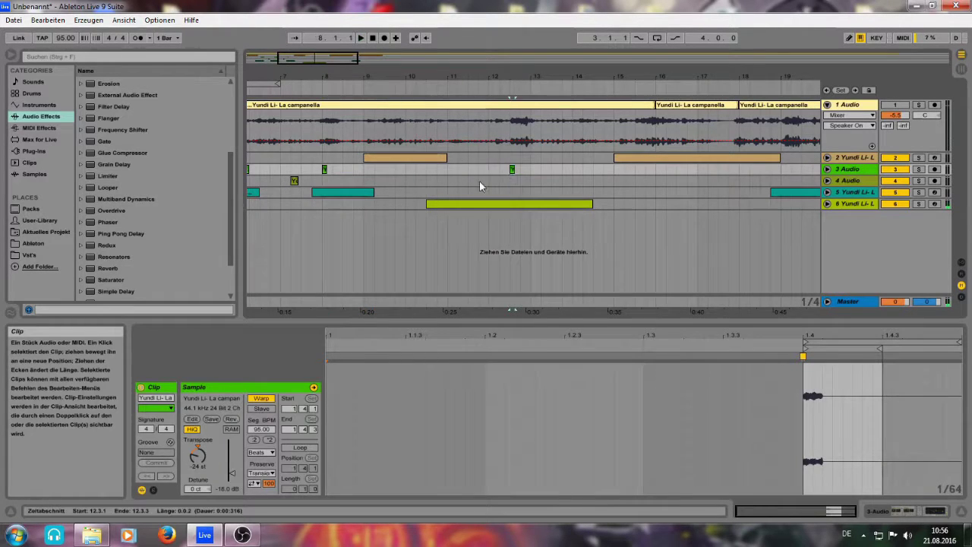
{"action": "left_click", "coordinate": [427, 173]}
{"action": "left_click", "coordinate": [428, 193]}
{"action": "key", "text": "space"}
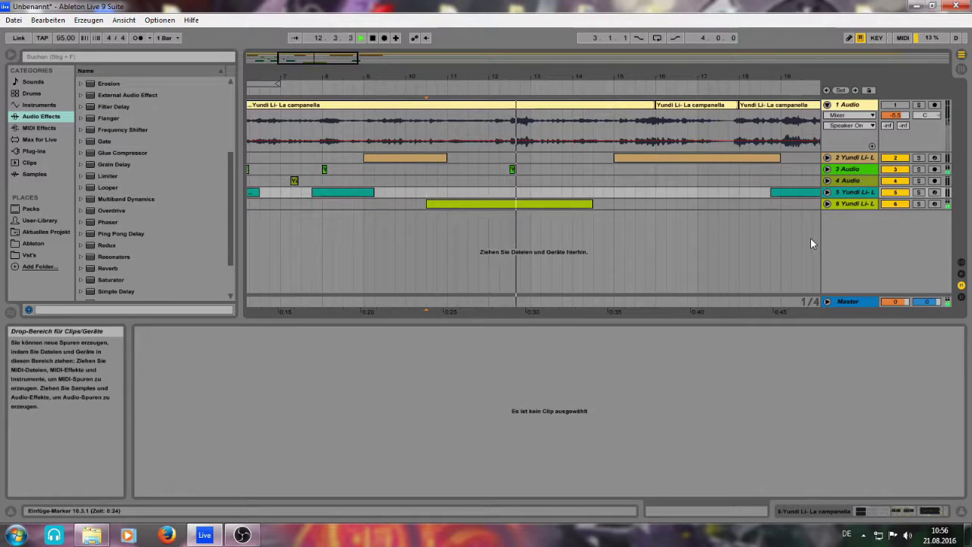
Set the copied track 3 clip's Transpose to -6 st, check its clip volume, and play the section from bar 10.3
{"action": "left_click_drag", "start_coordinate": [588, 77], "coordinate": [587, 114]}
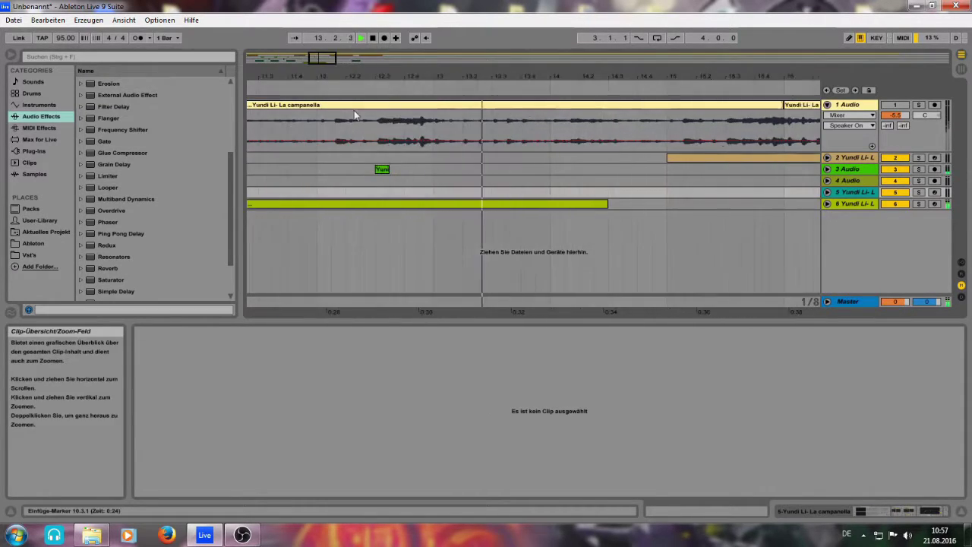
{"action": "key", "text": "space"}
{"action": "left_click", "coordinate": [382, 167]}
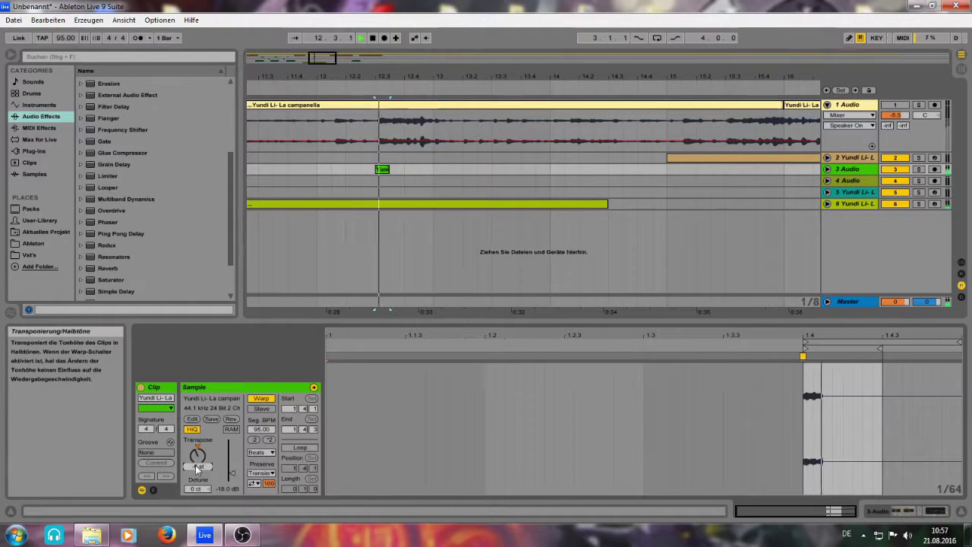
{"action": "left_click_drag", "start_coordinate": [324, 69], "coordinate": [331, 67]}
{"action": "left_click", "coordinate": [262, 202]}
{"action": "key", "text": "space"}
{"action": "key", "text": "space"}
{"action": "left_click", "coordinate": [413, 168]}
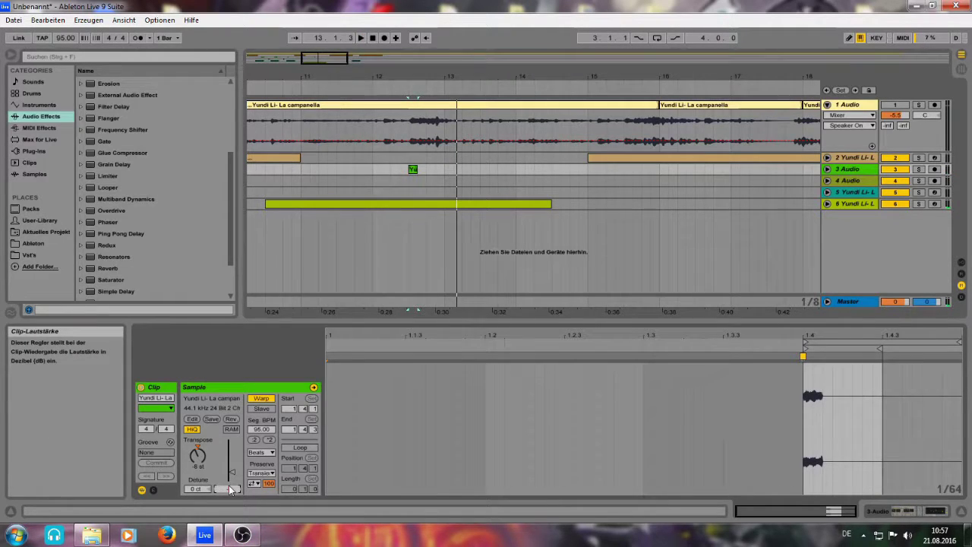
{"action": "left_click", "coordinate": [289, 167]}
{"action": "left_click_drag", "start_coordinate": [336, 57], "coordinate": [336, 24]}
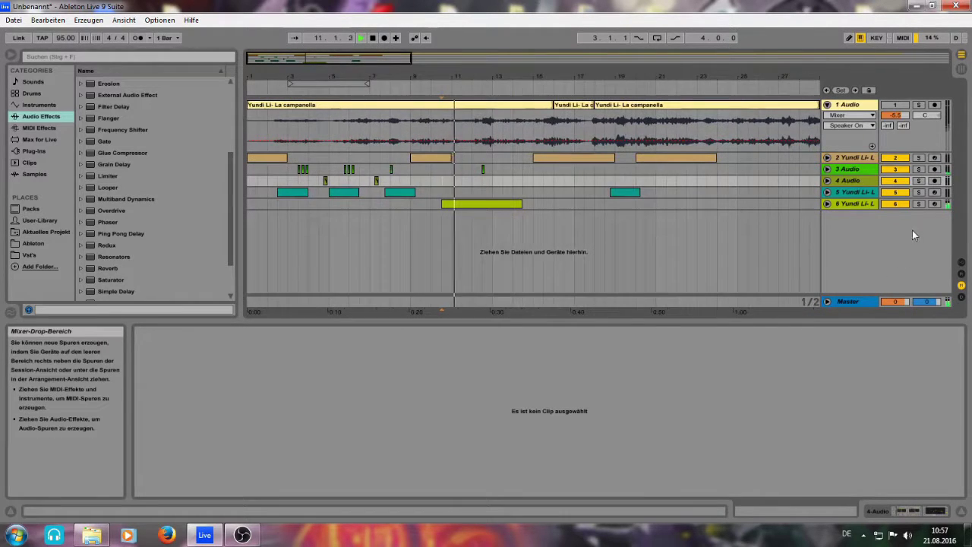
Add an EQ Eight to the end of the track 6 effect chain during playback
{"action": "left_click", "coordinate": [878, 230]}
{"action": "left_click", "coordinate": [875, 205]}
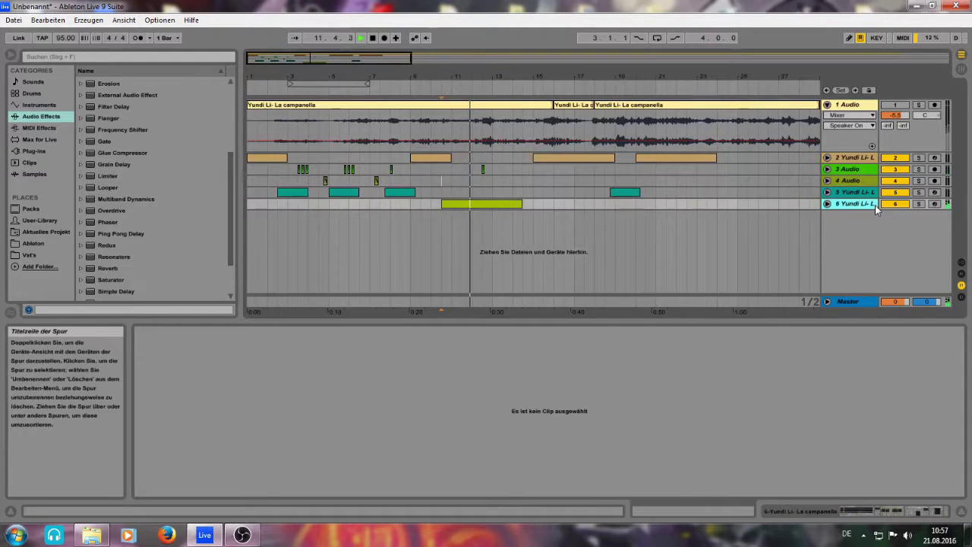
{"action": "scroll", "coordinate": [107, 148], "scroll_direction": "up", "scroll_amount": 2}
{"action": "double_click", "coordinate": [126, 119]}
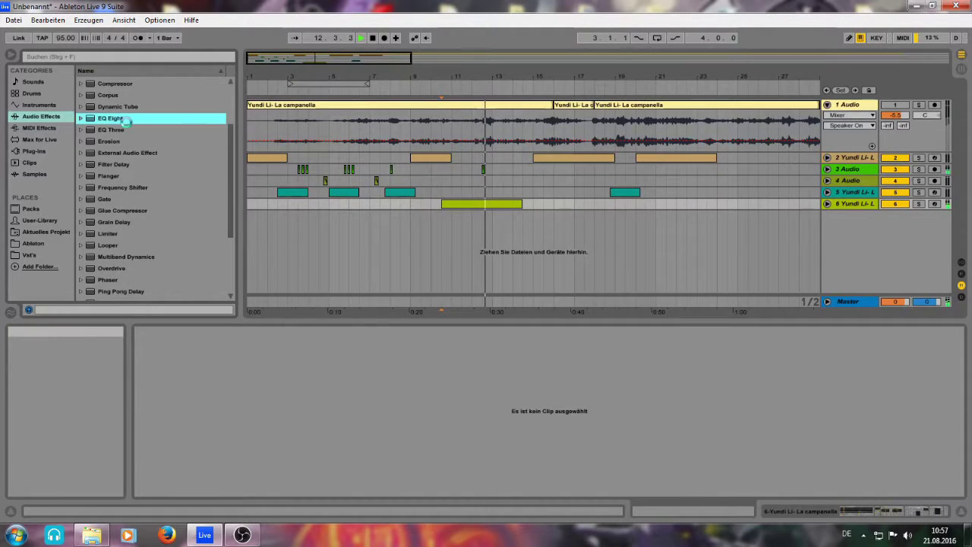
Set EQ Eight band 1 to a low cut with a raised cutoff and band 4 to a high cut at 15.3 kHz
{"action": "left_click", "coordinate": [713, 480]}
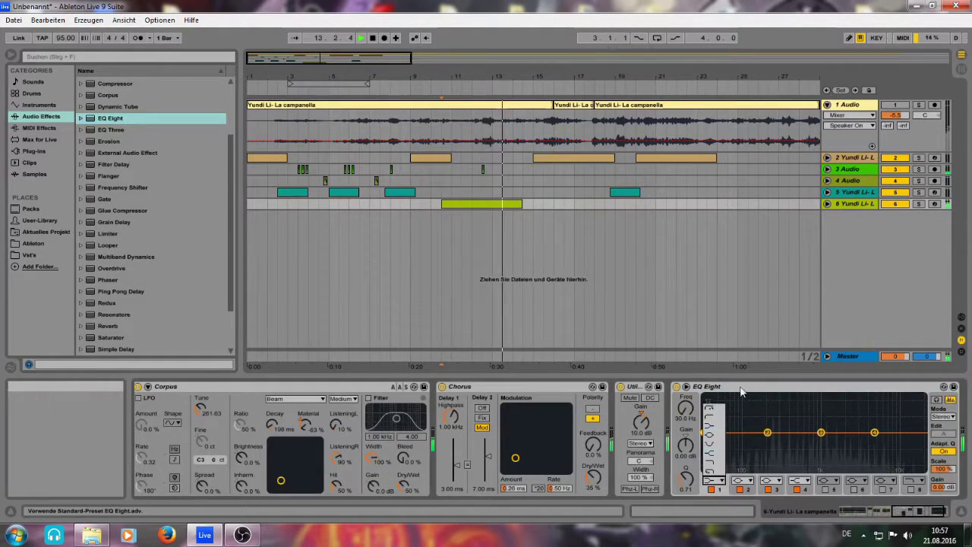
{"action": "left_click", "coordinate": [712, 407]}
{"action": "left_click_drag", "start_coordinate": [686, 409], "coordinate": [686, 386]}
{"action": "left_click", "coordinate": [789, 482]}
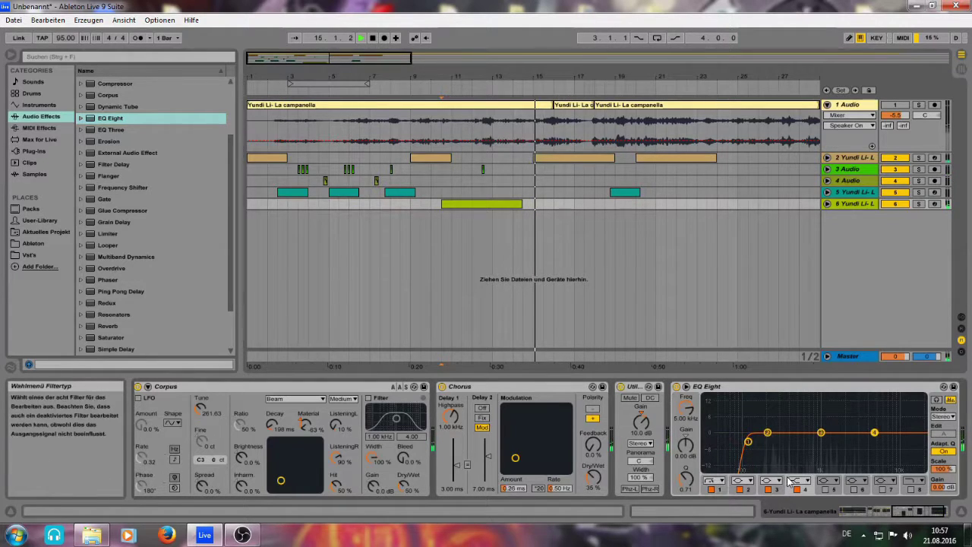
{"action": "left_click", "coordinate": [789, 481]}
{"action": "left_click", "coordinate": [797, 472]}
{"action": "left_click_drag", "start_coordinate": [685, 407], "coordinate": [685, 393]}
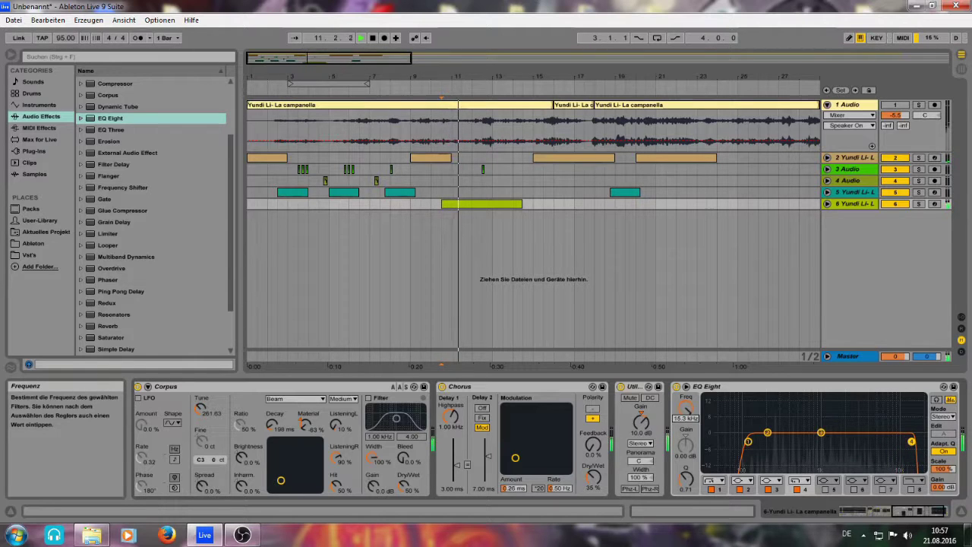
Transpose the first C2 note of the track 2 clip at bar 15 up one octave to C3
{"action": "left_click", "coordinate": [549, 158]}
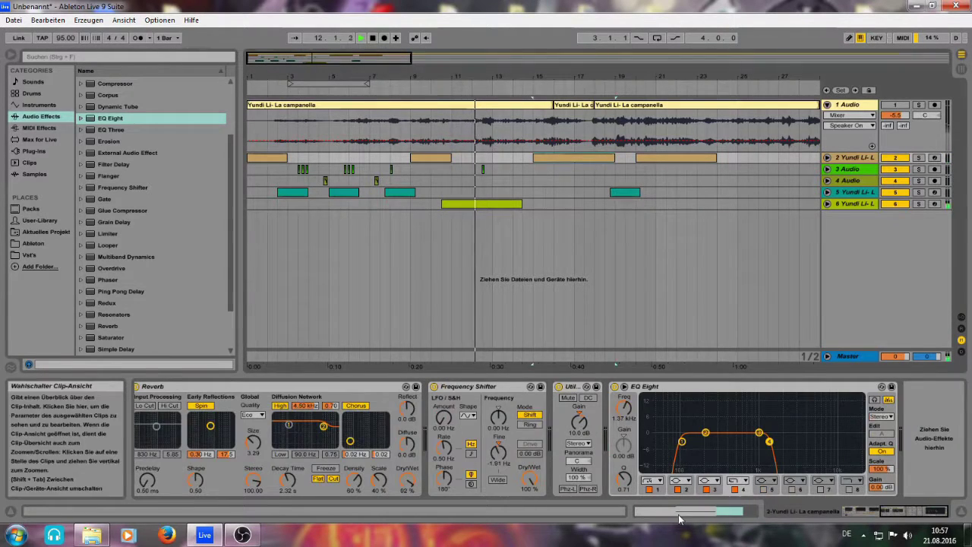
{"action": "left_click", "coordinate": [679, 516]}
{"action": "left_click", "coordinate": [449, 405]}
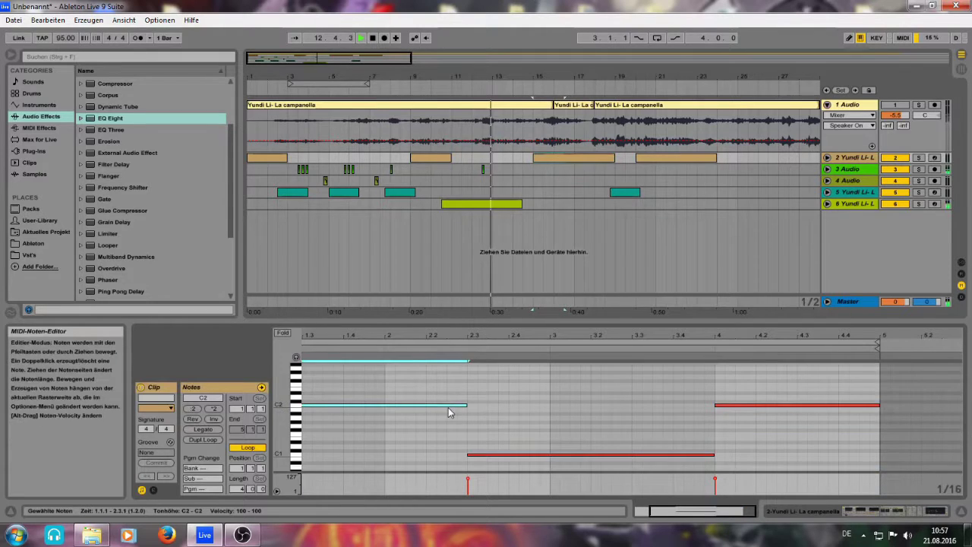
{"action": "key", "text": "shift+Up"}
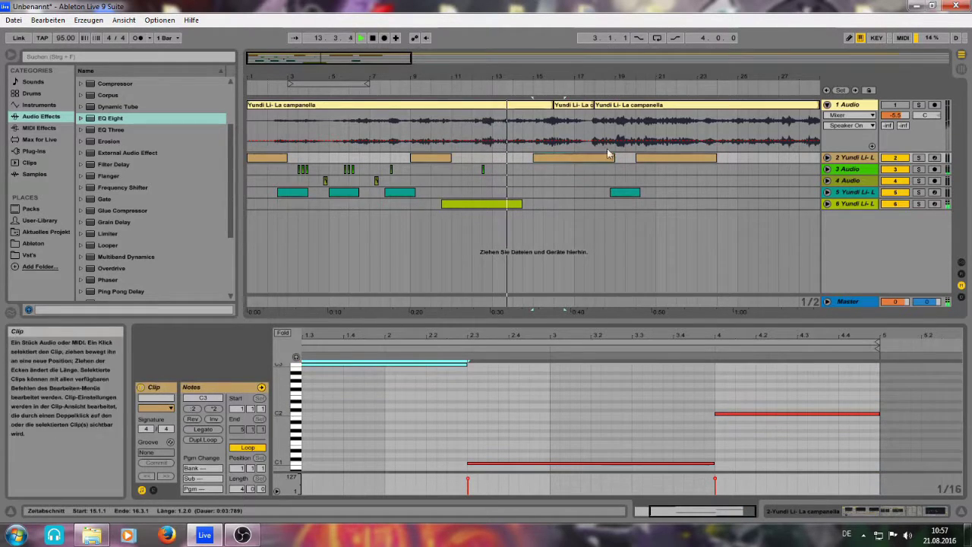
Copy the second track 5 clip to 14.1.1 and delete the first C4 note in the copy
{"action": "left_click_drag", "start_coordinate": [340, 193], "coordinate": [527, 194]}
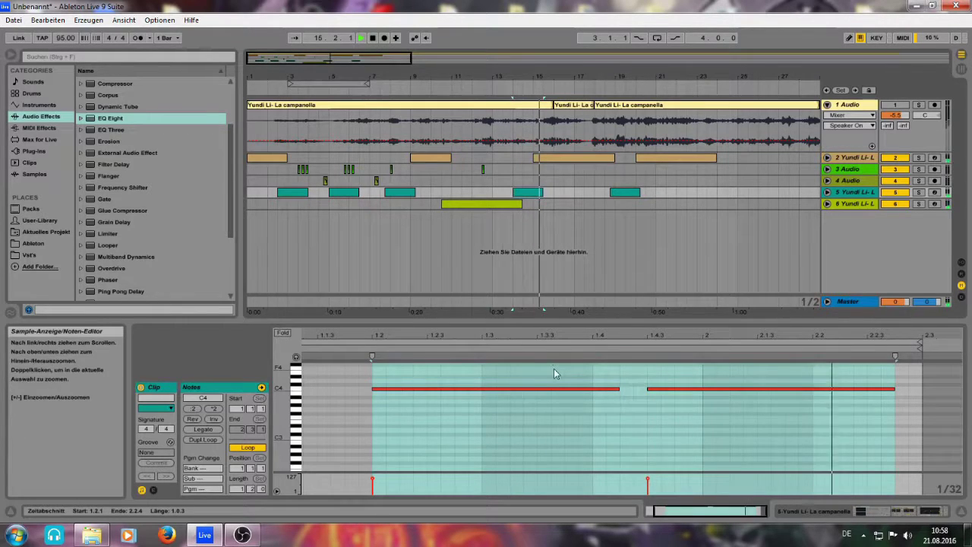
{"action": "left_click_drag", "start_coordinate": [553, 368], "coordinate": [564, 402]}
{"action": "key", "text": "Delete"}
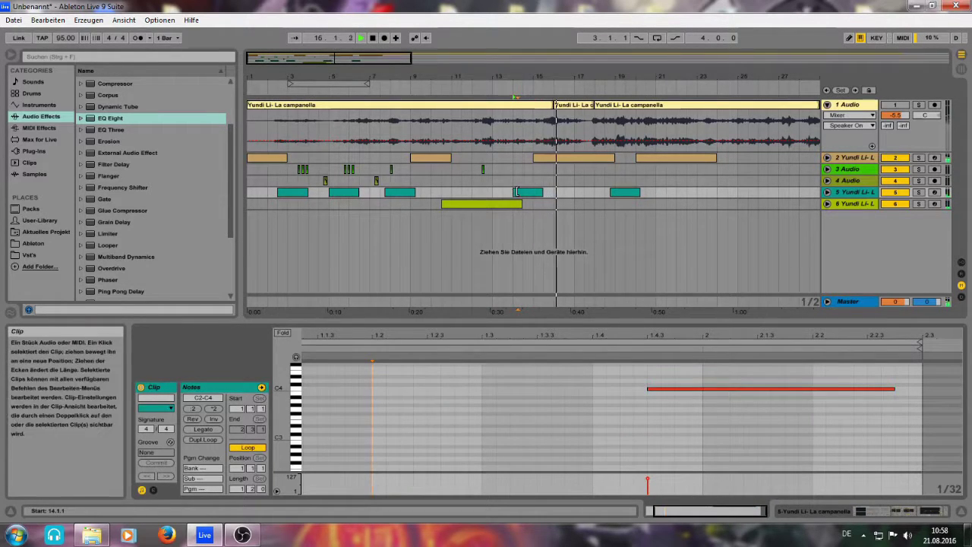
Trim the start of the copied track 5 clip to 14.3.1 and consolidate it
{"action": "left_click_drag", "start_coordinate": [514, 193], "coordinate": [527, 193]}
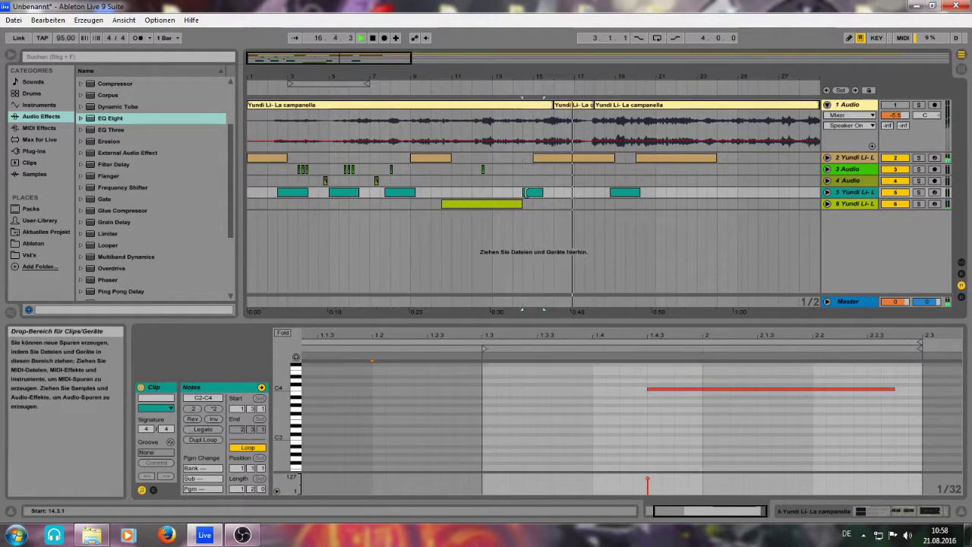
{"action": "right_click", "coordinate": [599, 219]}
{"action": "left_click", "coordinate": [631, 266]}
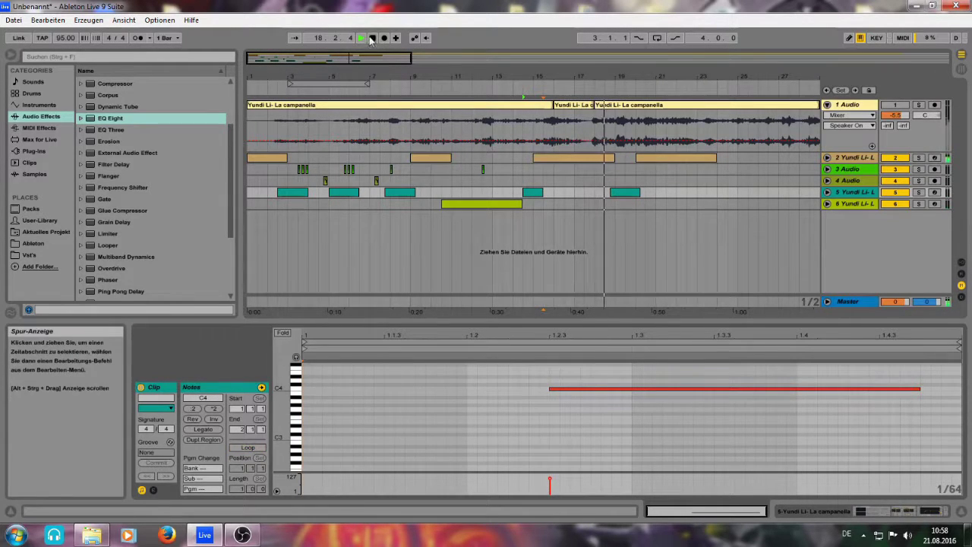
Check the track 5 level in the mixer, show its Track Panning automation, and remove the lower breakpoint at 14.1.1 and the one starting the last clip
{"action": "left_click_drag", "start_coordinate": [372, 61], "coordinate": [371, 72]}
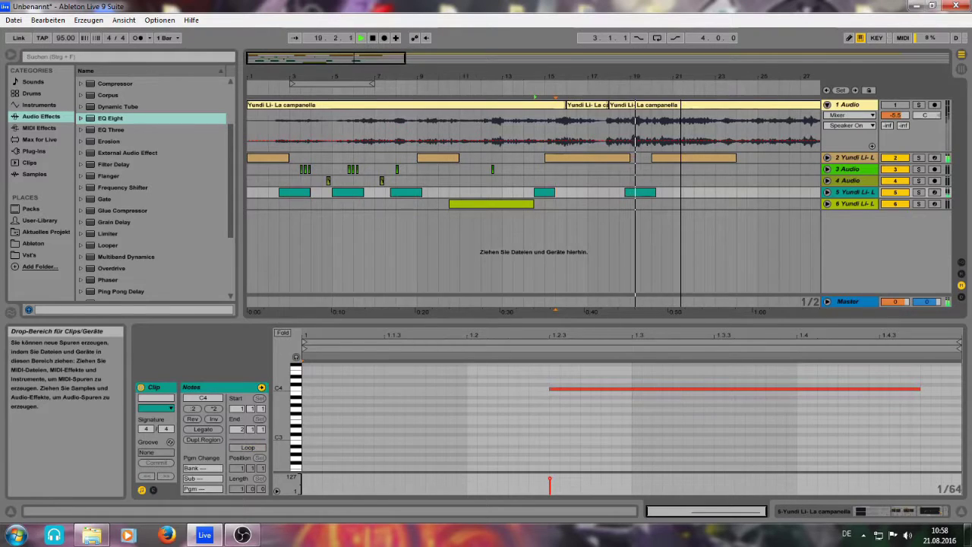
{"action": "key", "text": "Tab"}
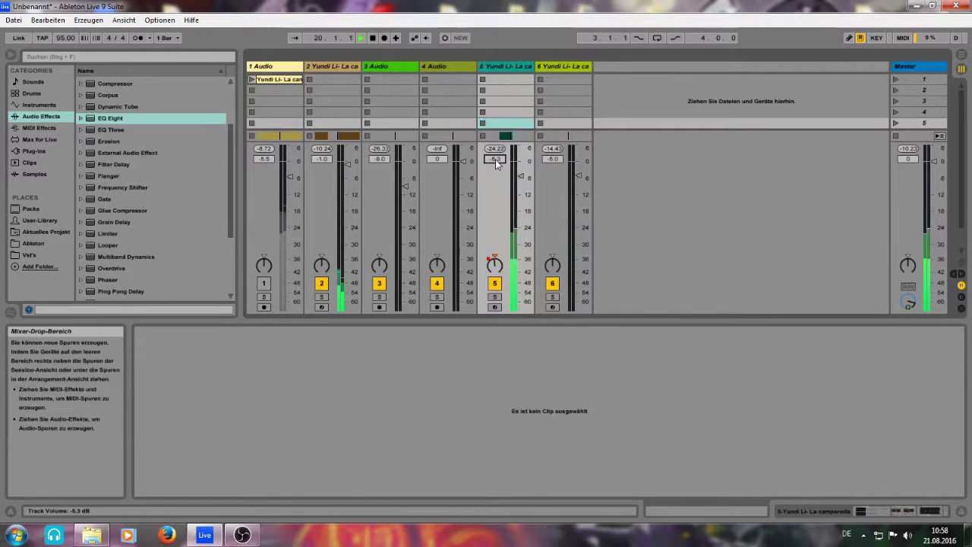
{"action": "key", "text": "Tab"}
{"action": "left_click", "coordinate": [827, 192]}
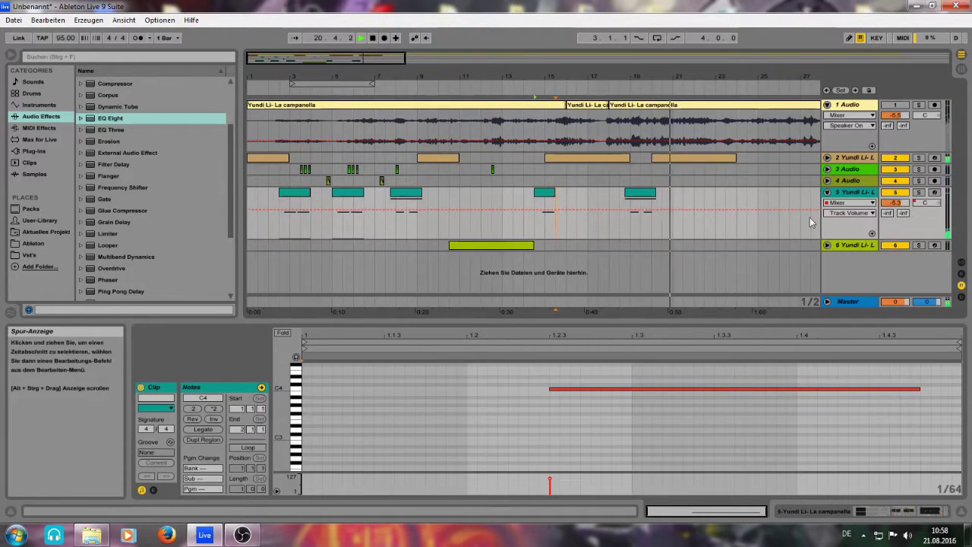
{"action": "left_click", "coordinate": [849, 212]}
{"action": "left_click", "coordinate": [851, 232]}
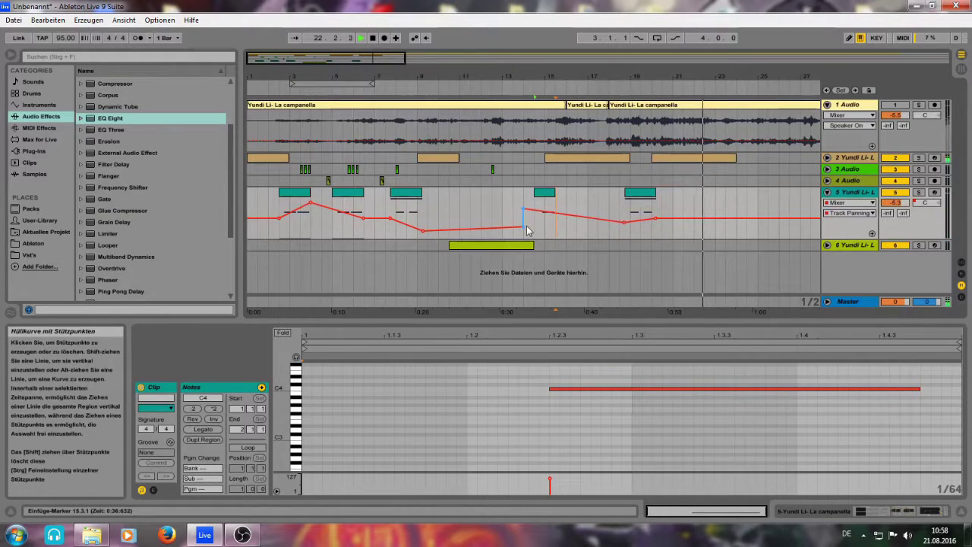
{"action": "left_click", "coordinate": [523, 227]}
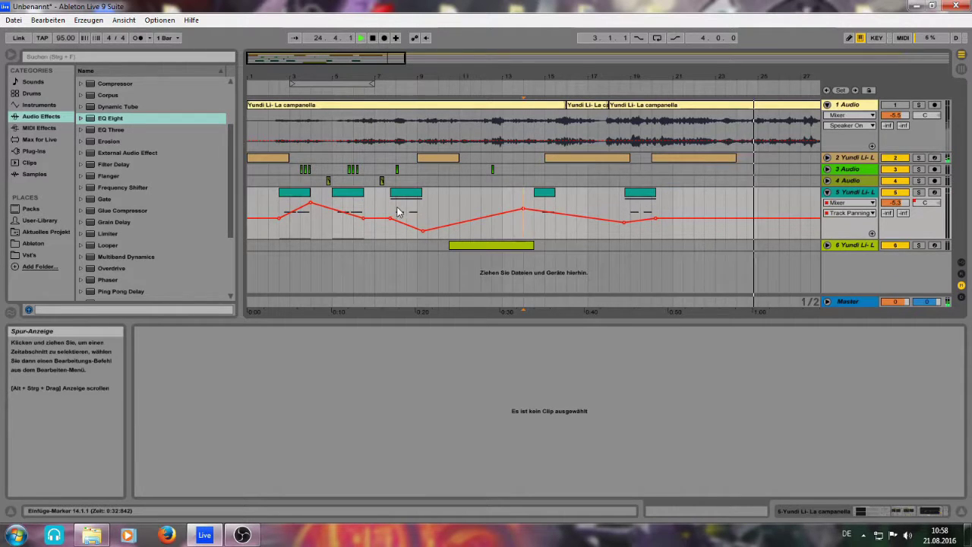
{"action": "left_click", "coordinate": [625, 223]}
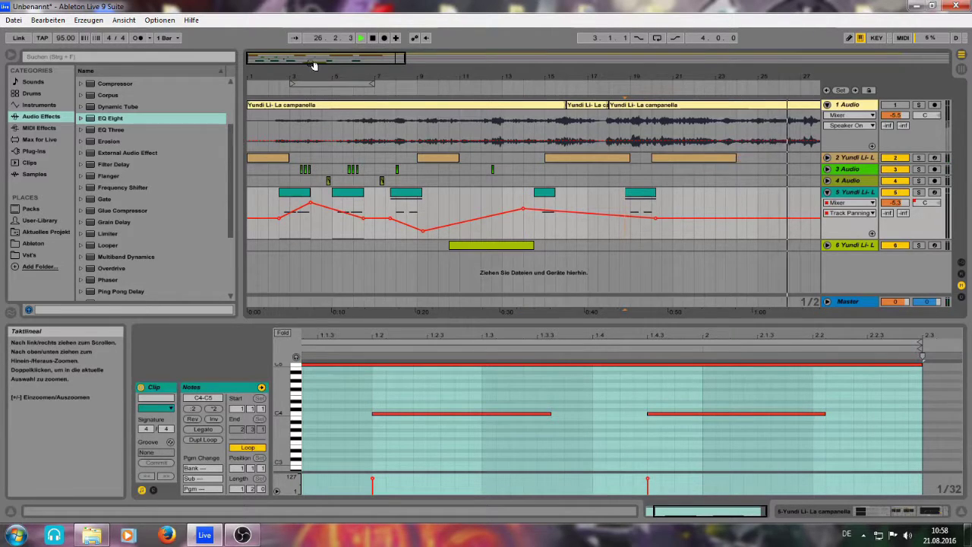
Stop playback, fold track 5 and insert a new audio track below track 6
{"action": "left_click_drag", "start_coordinate": [312, 66], "coordinate": [313, 54]}
{"action": "key", "text": "space"}
{"action": "left_click", "coordinate": [827, 193]}
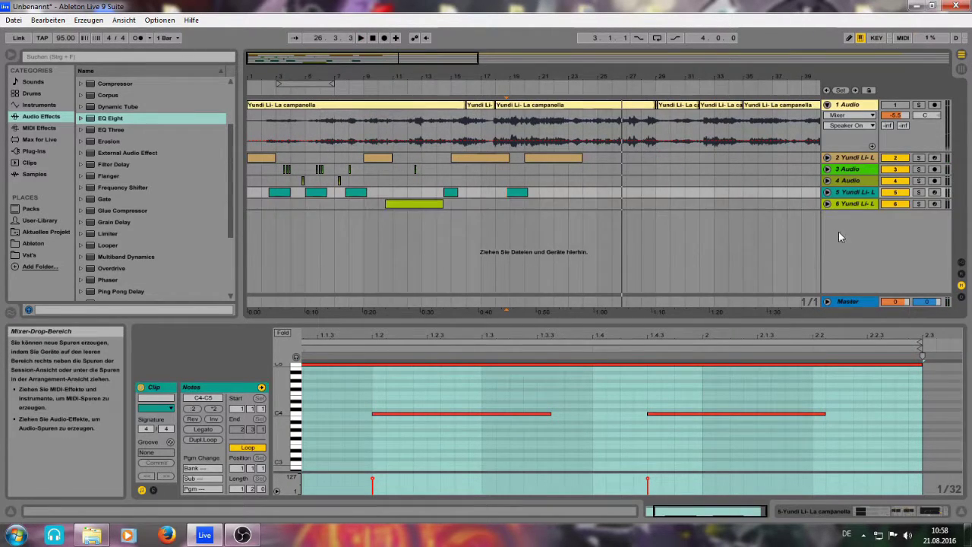
{"action": "right_click", "coordinate": [838, 237]}
{"action": "left_click", "coordinate": [846, 238]}
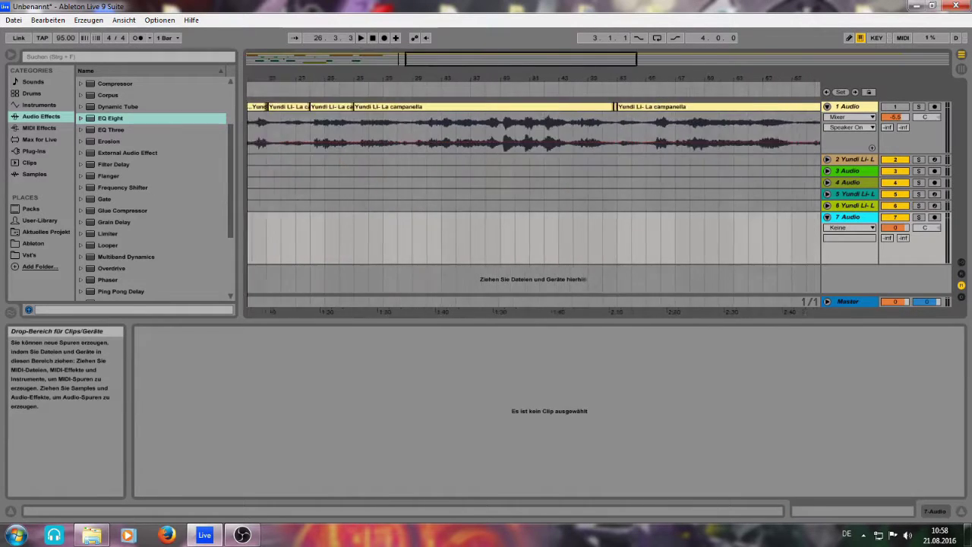
Audition the later passages of the La campanella recording on track 1, around bar 93 and near its end at bar 110
{"action": "left_click_drag", "start_coordinate": [806, 78], "coordinate": [576, 120]}
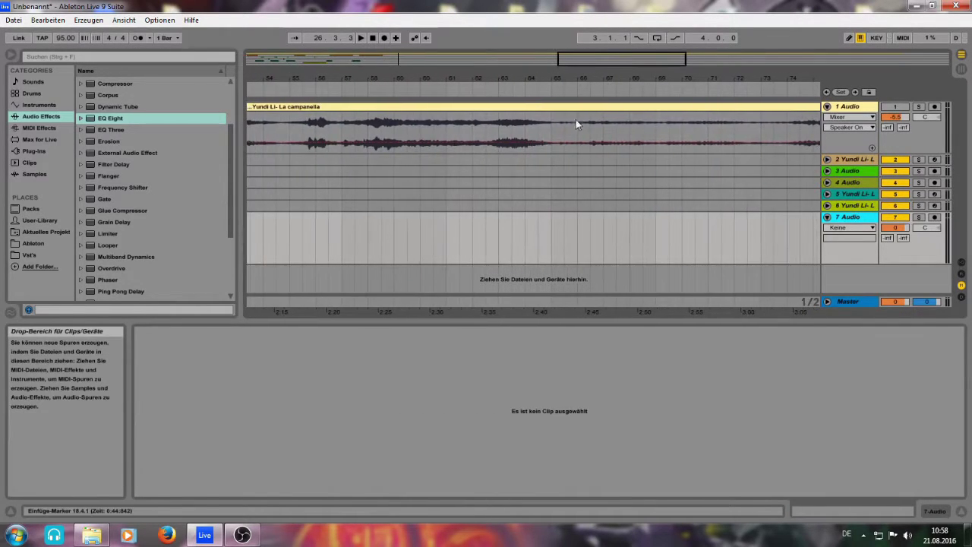
{"action": "left_click", "coordinate": [575, 119]}
{"action": "left_click_drag", "start_coordinate": [642, 59], "coordinate": [797, 65]}
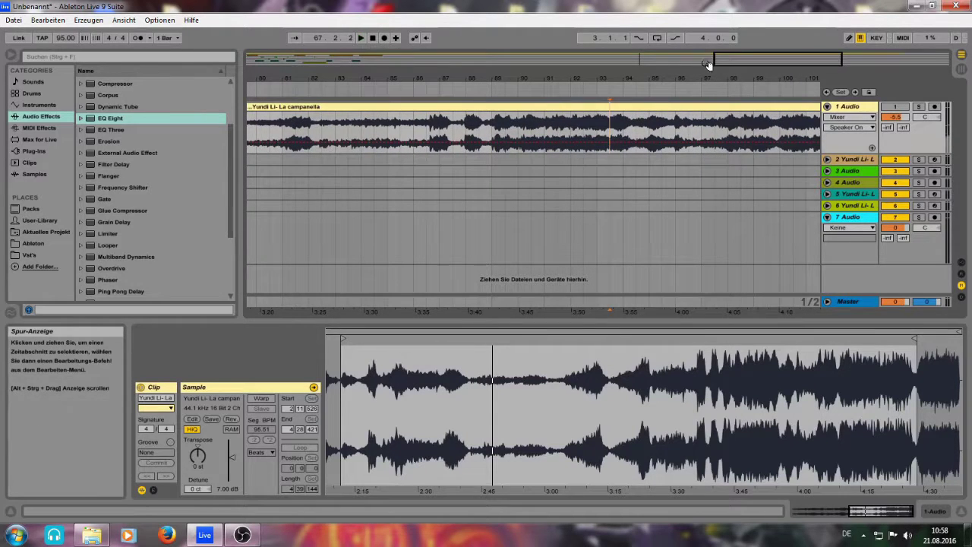
{"action": "key", "text": "space"}
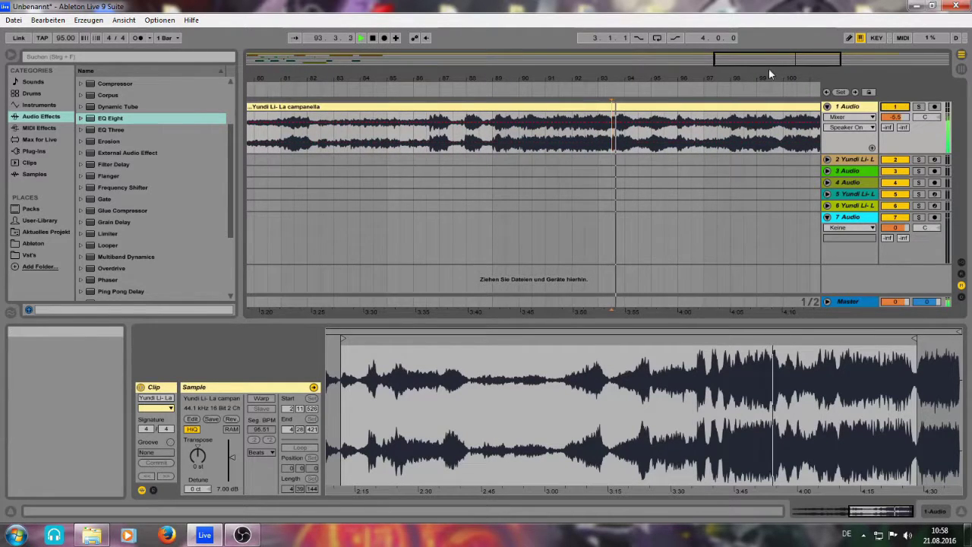
{"action": "left_click_drag", "start_coordinate": [769, 61], "coordinate": [891, 110]}
{"action": "key", "text": "space"}
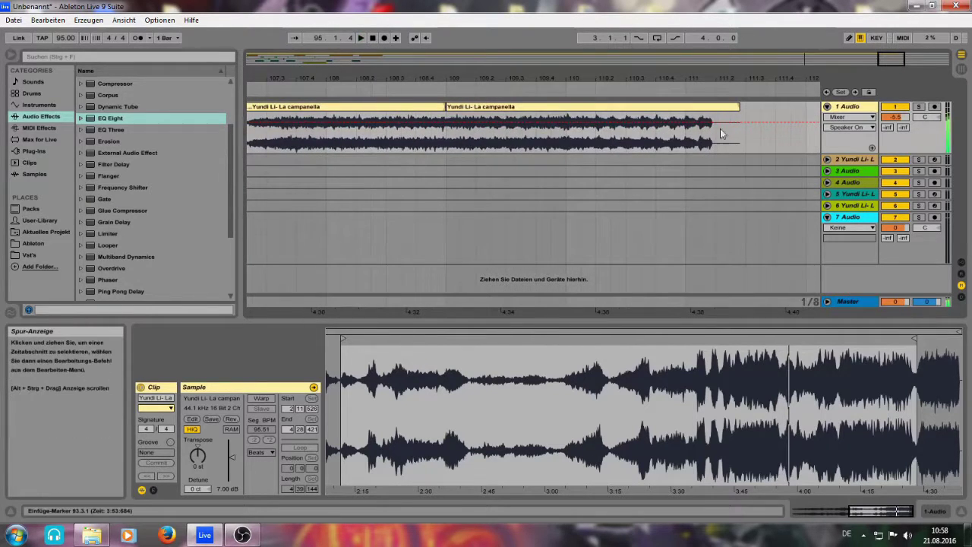
{"action": "left_click", "coordinate": [697, 139]}
{"action": "key", "text": "space"}
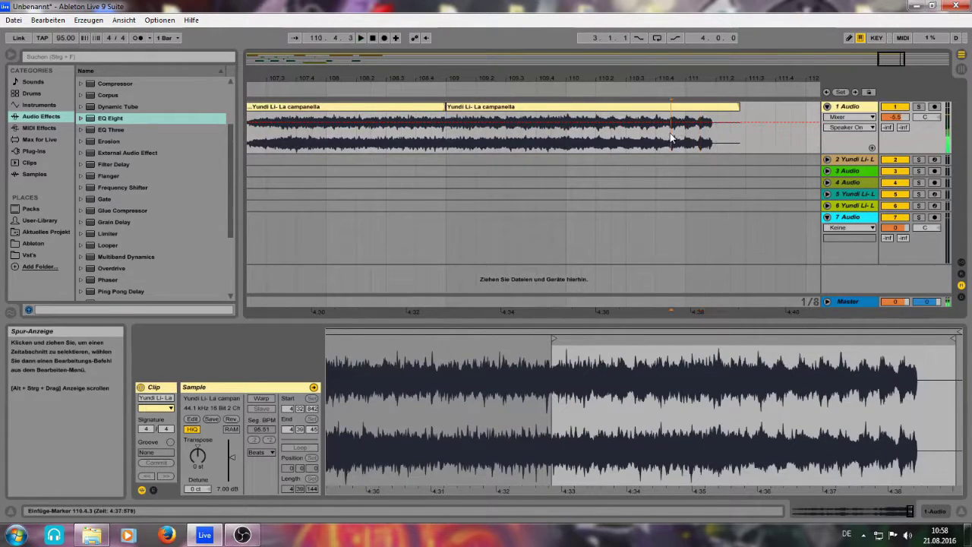
Audition the end of the recording on track 1 around bars 107 to 109 and locate the short sound near 107.1.3
{"action": "left_click", "coordinate": [540, 129]}
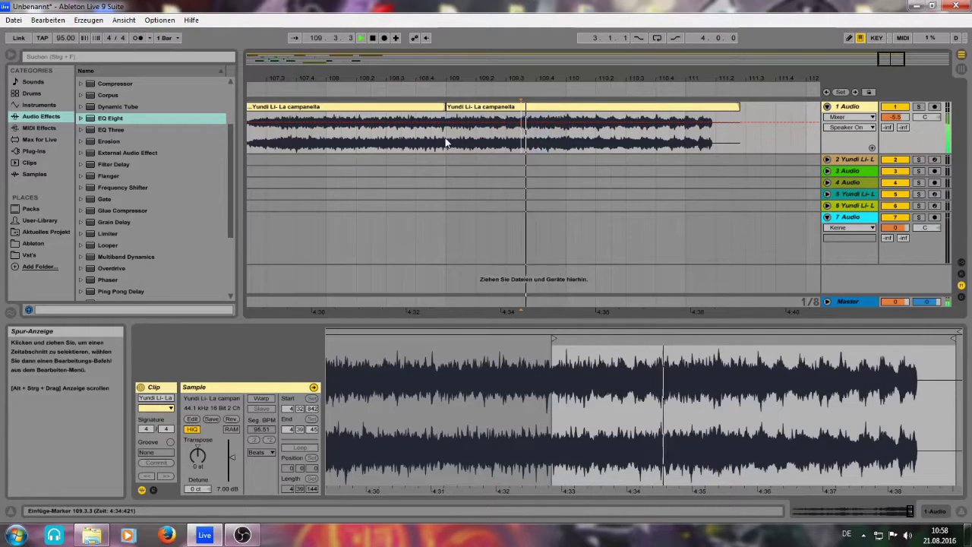
{"action": "key", "text": "space"}
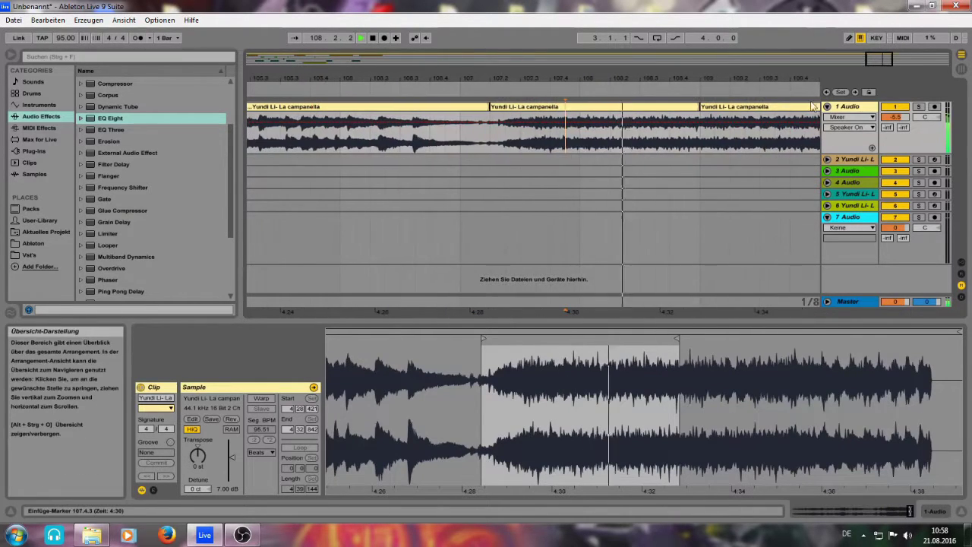
{"action": "left_click", "coordinate": [466, 142]}
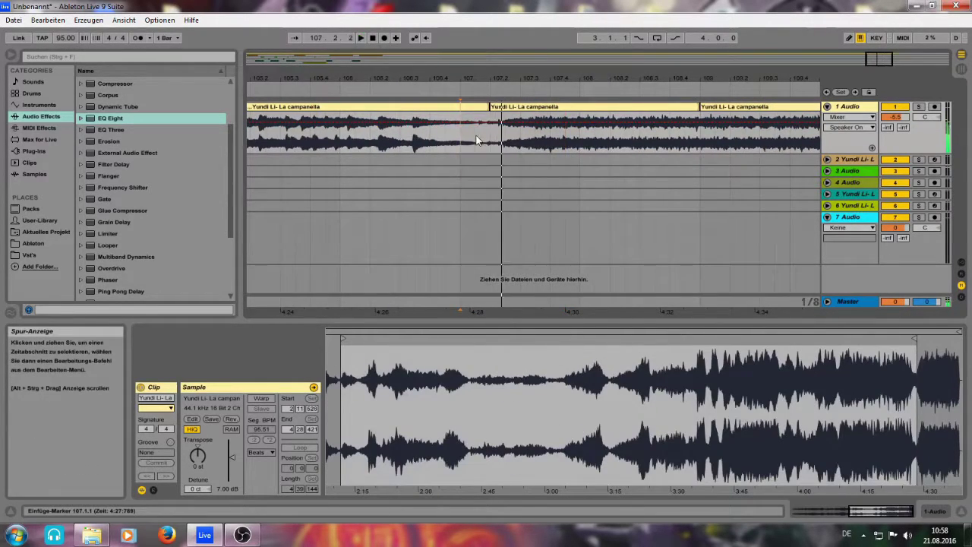
{"action": "key", "text": "space"}
{"action": "left_click_drag", "start_coordinate": [877, 59], "coordinate": [874, 182]}
{"action": "left_click", "coordinate": [635, 129]}
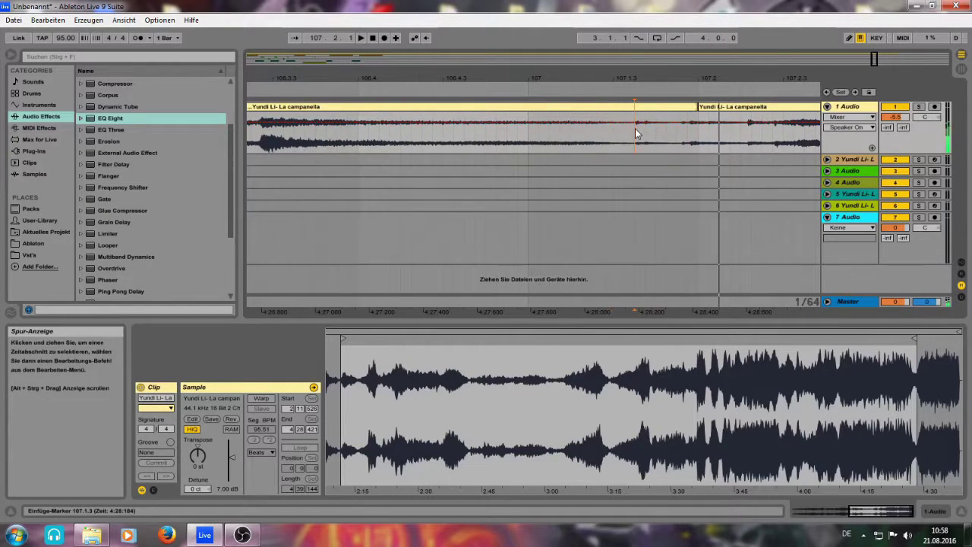
{"action": "left_click", "coordinate": [687, 136]}
{"action": "key", "text": "space"}
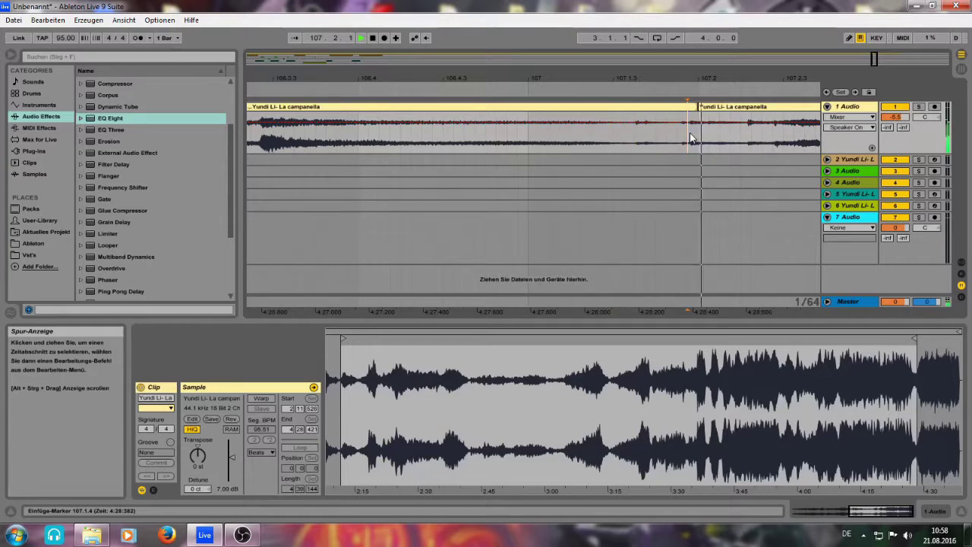
{"action": "key", "text": "space"}
{"action": "left_click", "coordinate": [677, 134]}
{"action": "left_click", "coordinate": [636, 134]}
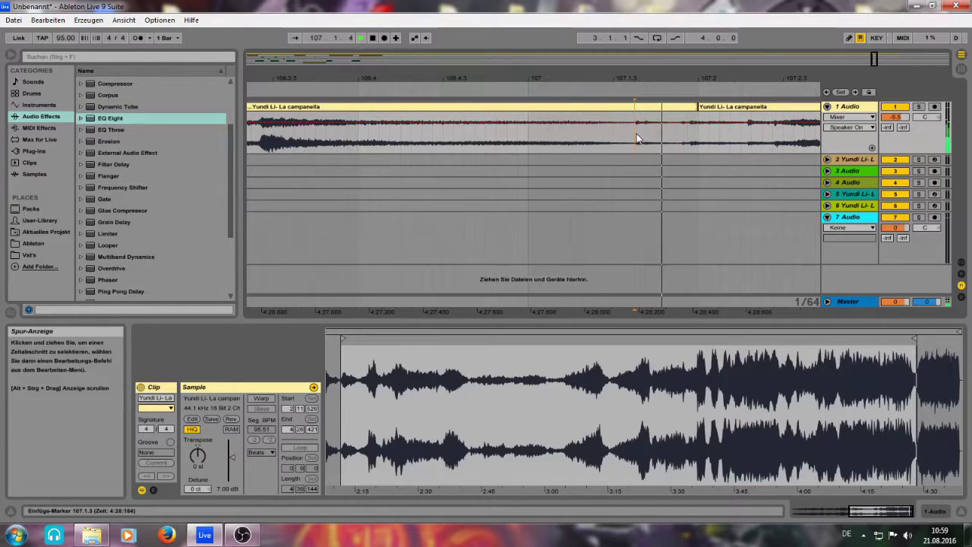
Copy a short slice of the track 1 recording from 107.1.3 to 107.1.1 on track 7 and play it back
{"action": "left_click_drag", "start_coordinate": [635, 133], "coordinate": [645, 110]}
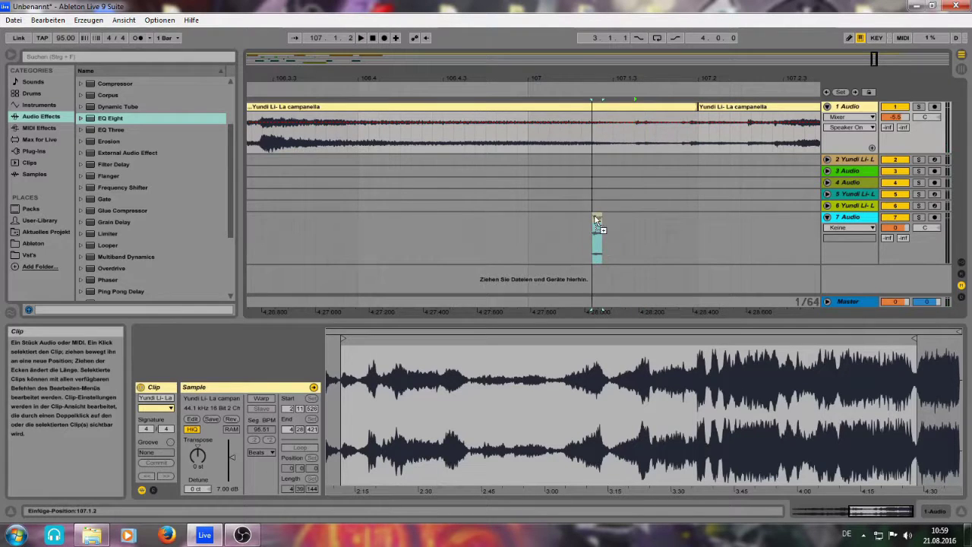
{"action": "left_click_drag", "start_coordinate": [525, 219], "coordinate": [538, 218]}
{"action": "key", "text": "space"}
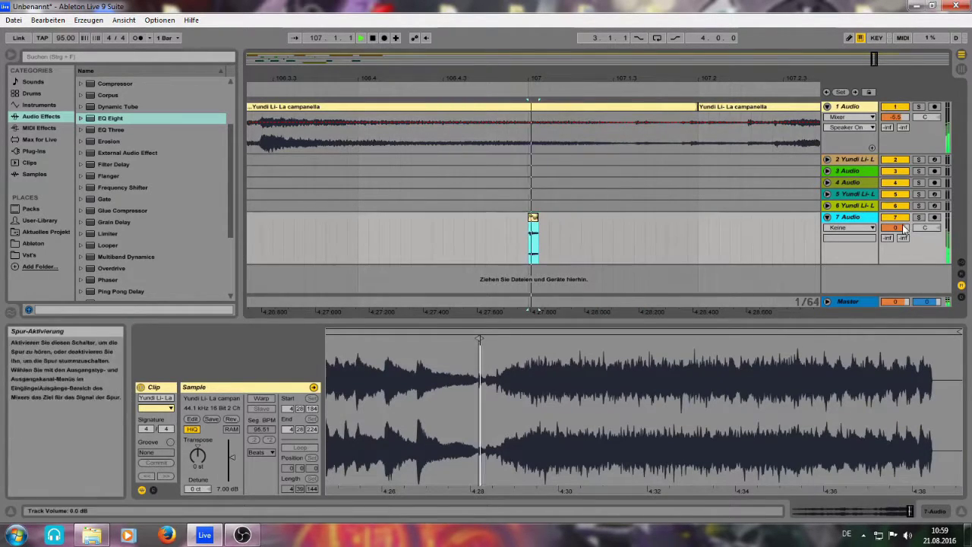
{"action": "key", "text": "space"}
Set track 7's volume to -3.5 dB and consolidate the slice together with a short stretch of silence after it
{"action": "left_click_drag", "start_coordinate": [894, 229], "coordinate": [896, 234]}
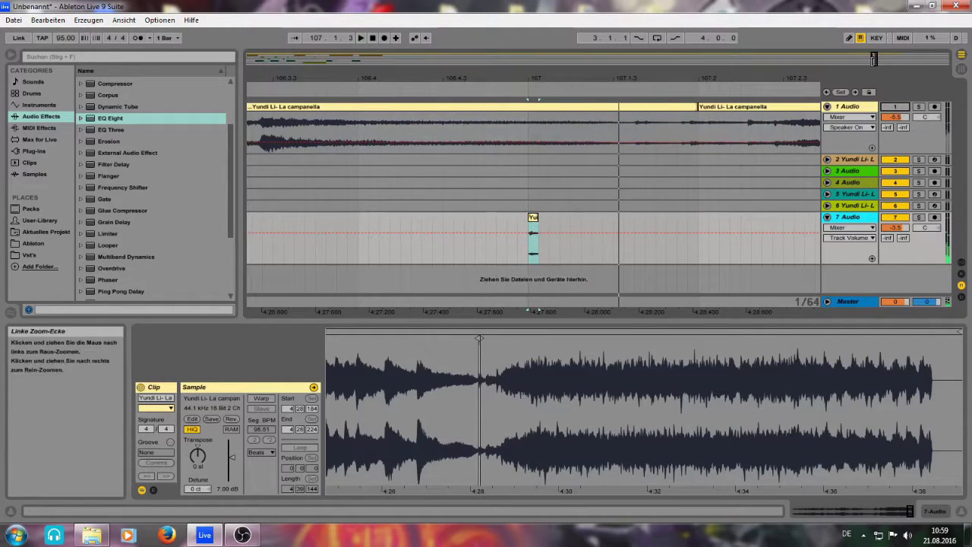
{"action": "left_click_drag", "start_coordinate": [553, 225], "coordinate": [534, 230]}
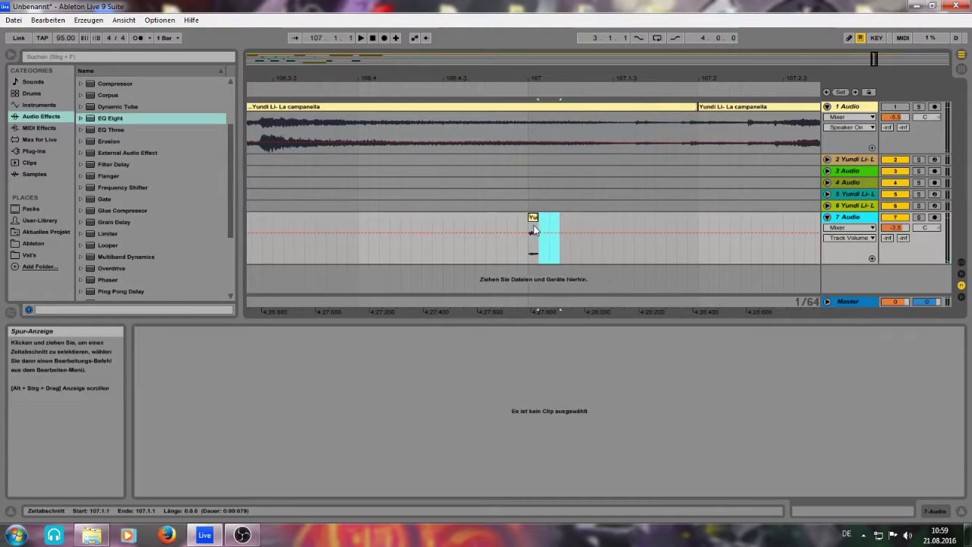
{"action": "key", "text": "ctrl+j"}
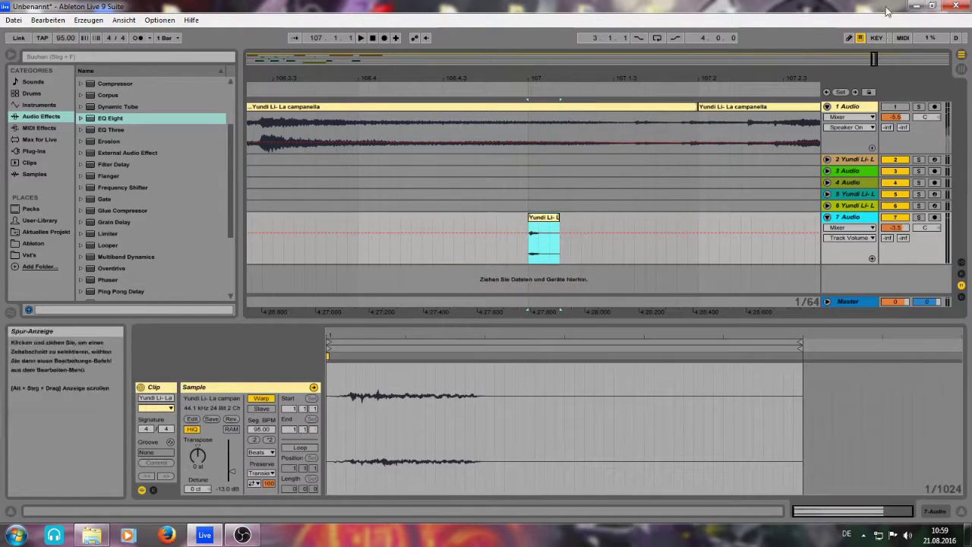
Move the track 7 clip back to 90.3.1 and consolidate it with the silence up to 91.1.1
{"action": "left_click_drag", "start_coordinate": [875, 59], "coordinate": [843, 6]}
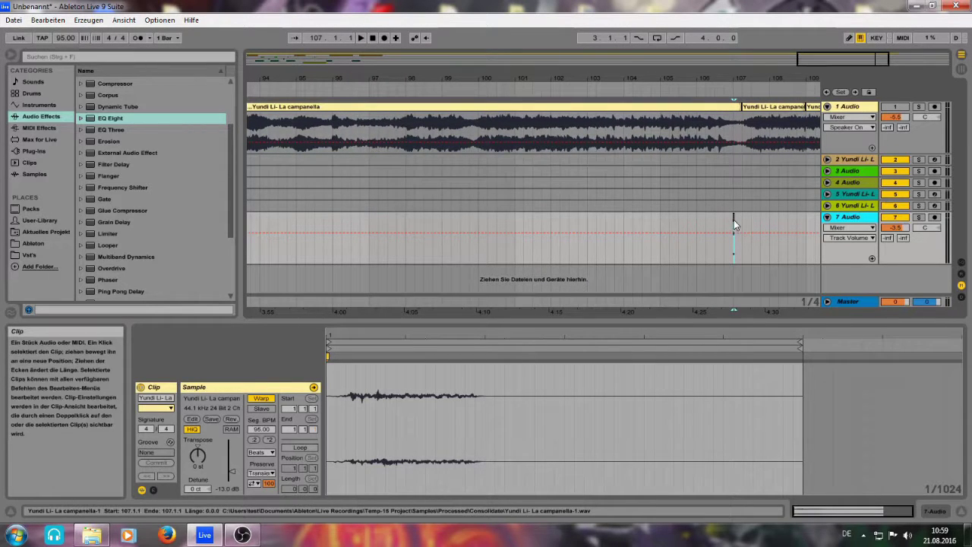
{"action": "left_click", "coordinate": [341, 228]}
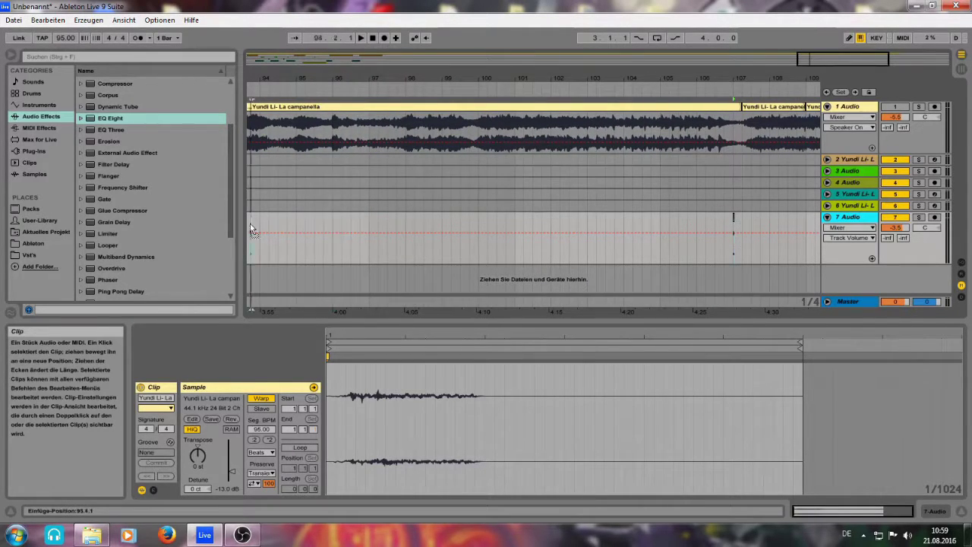
{"action": "left_click_drag", "start_coordinate": [255, 225], "coordinate": [256, 226]}
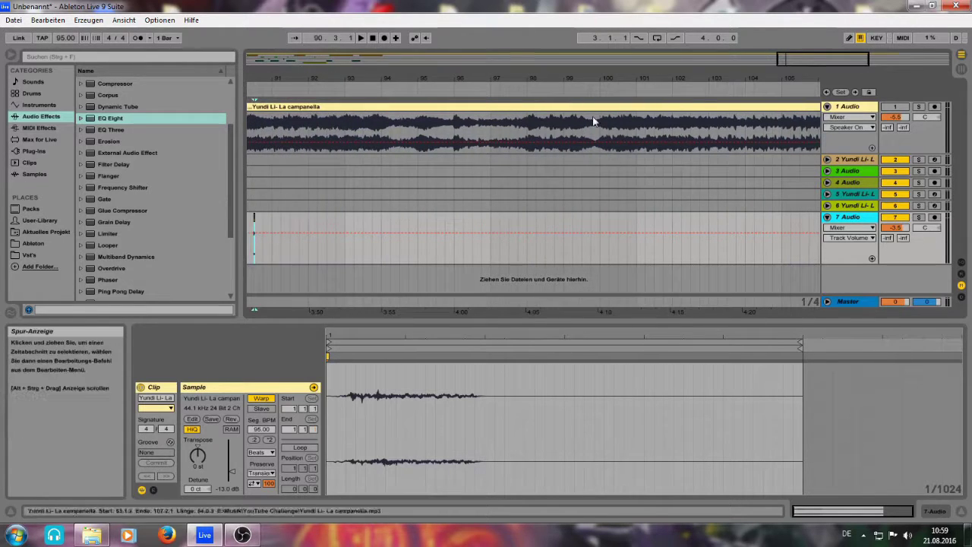
{"action": "left_click_drag", "start_coordinate": [813, 60], "coordinate": [734, 47]}
{"action": "left_click", "coordinate": [718, 219]}
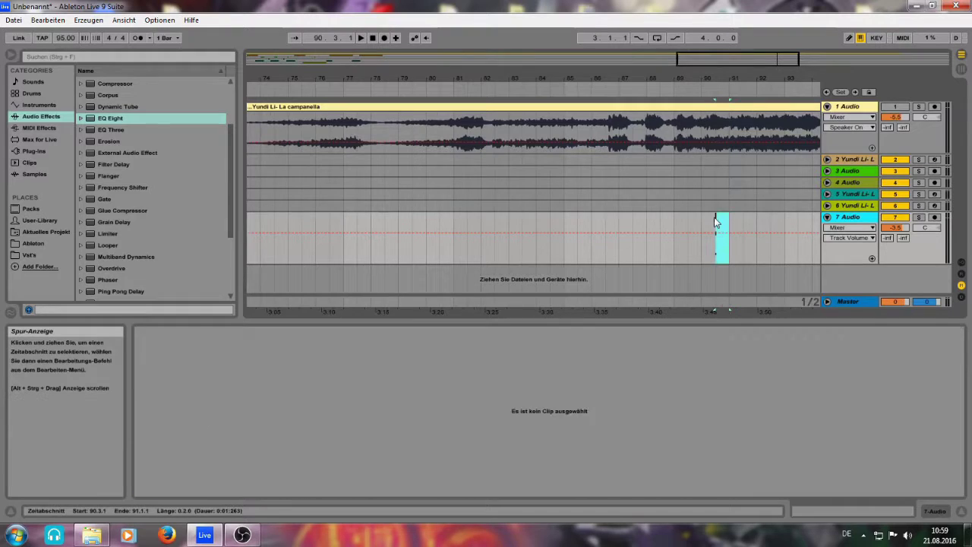
{"action": "key", "text": "ctrl+j"}
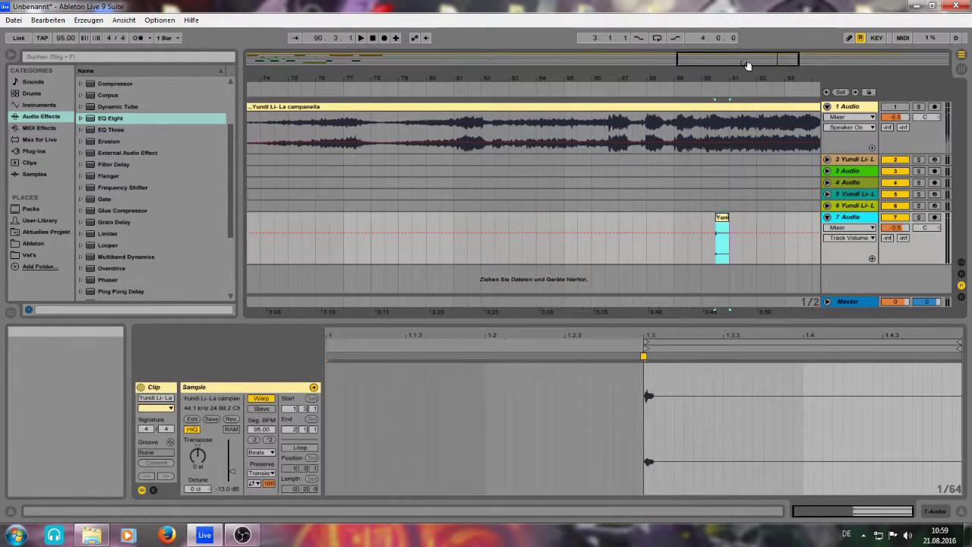
Move the consolidated track 7 clip to 18.3.1, among the arranged clips, and play from there
{"action": "left_click_drag", "start_coordinate": [749, 62], "coordinate": [636, 58]}
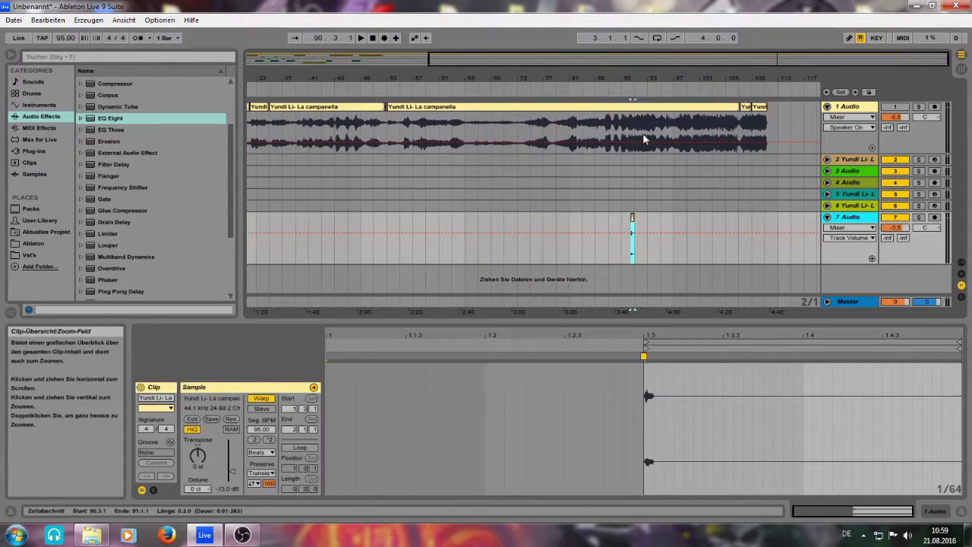
{"action": "left_click_drag", "start_coordinate": [633, 219], "coordinate": [328, 220]}
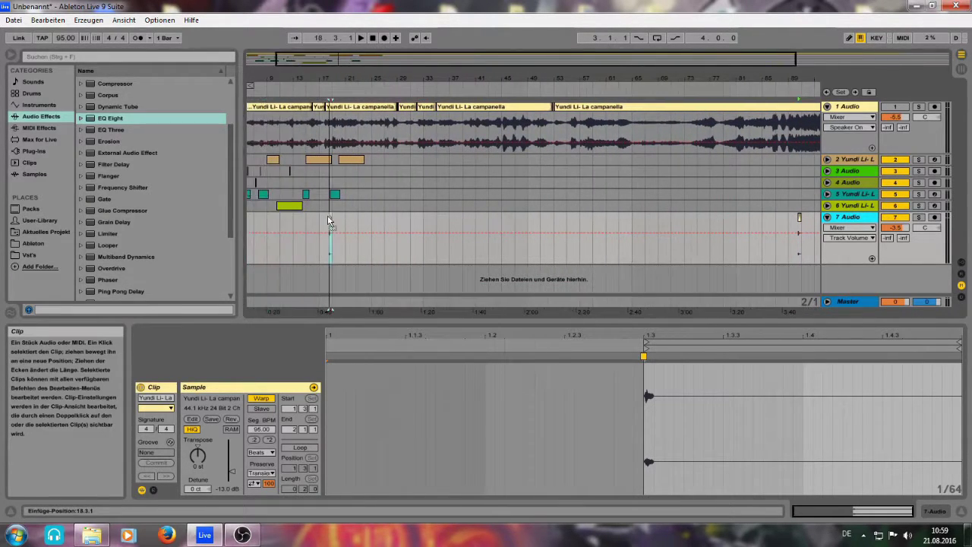
{"action": "left_click_drag", "start_coordinate": [382, 60], "coordinate": [385, 137]}
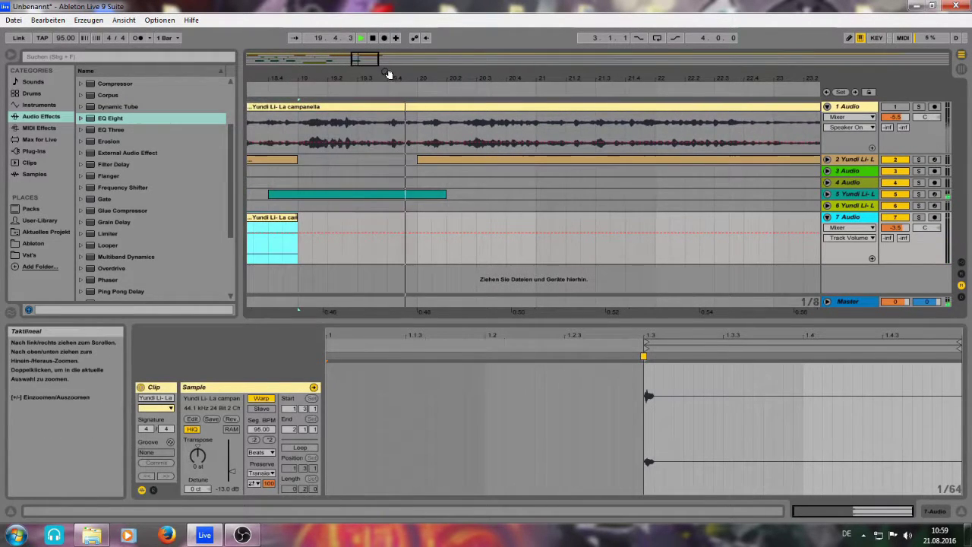
Shorten the track 7 clip at 18.3.1 to a sixteenth note and crop its sample to that length
{"action": "left_click_drag", "start_coordinate": [365, 60], "coordinate": [350, 75]}
{"action": "left_click", "coordinate": [512, 228]}
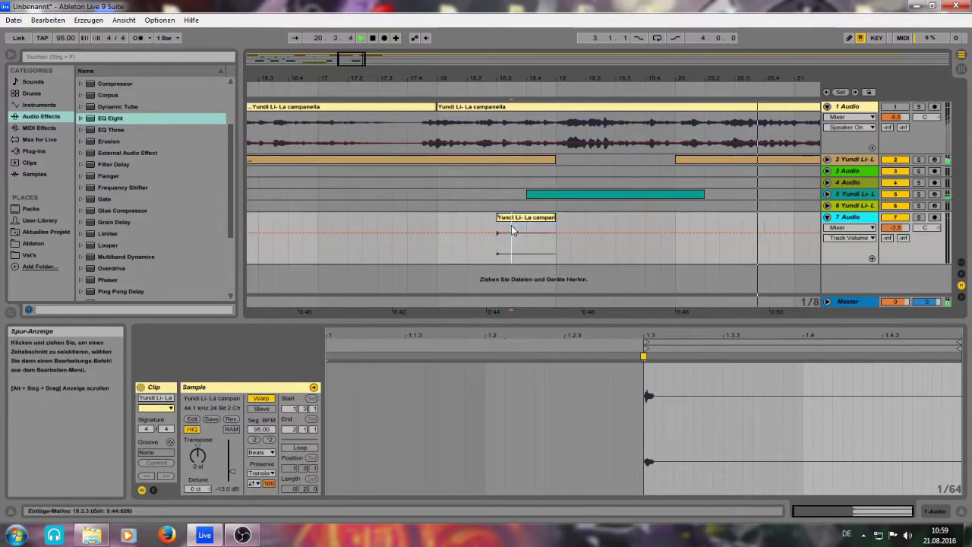
{"action": "left_click_drag", "start_coordinate": [511, 228], "coordinate": [571, 233]}
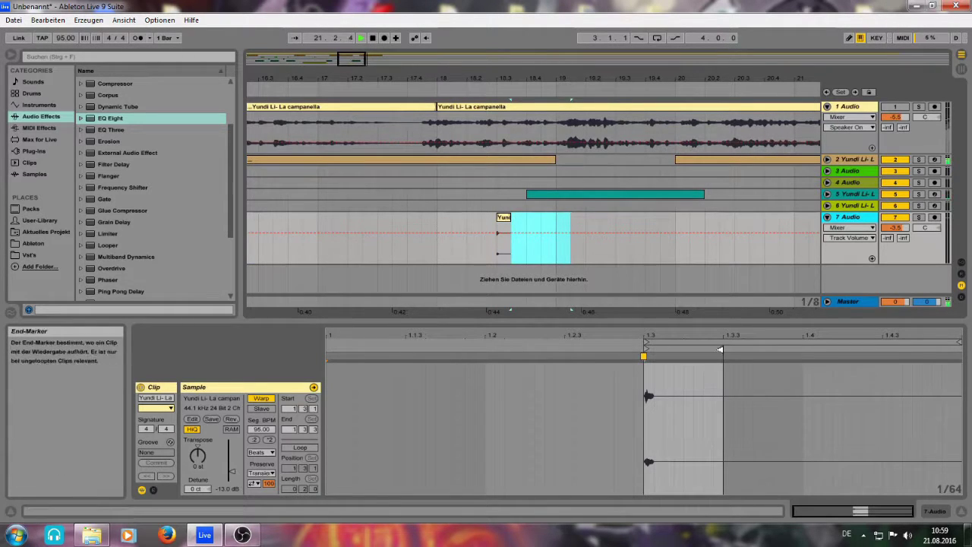
{"action": "left_click_drag", "start_coordinate": [720, 349], "coordinate": [687, 352]}
{"action": "right_click", "coordinate": [671, 380]}
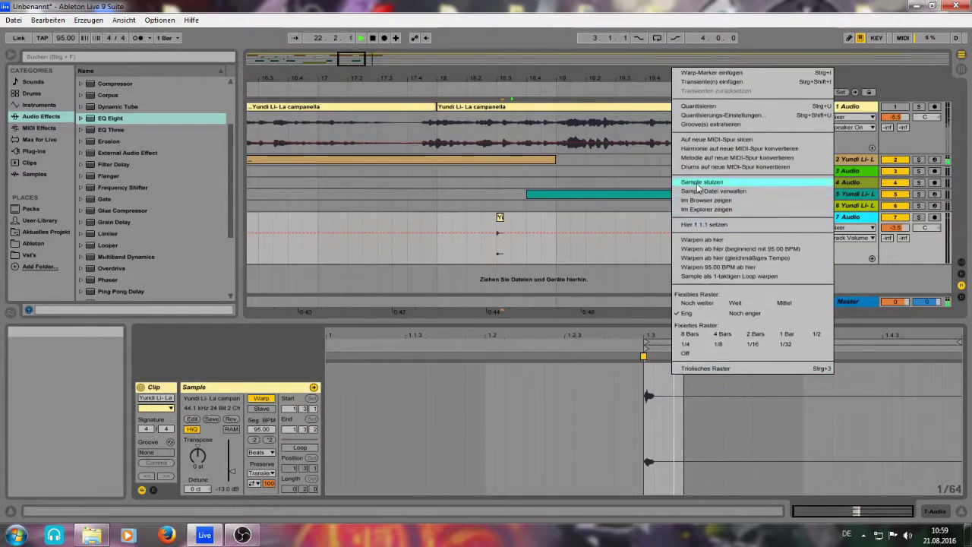
{"action": "left_click", "coordinate": [729, 186]}
Play the shortened clip while setting track 7's volume to -14.0 dB and its panning to 10L
{"action": "left_click", "coordinate": [451, 299]}
{"action": "left_click_drag", "start_coordinate": [546, 79], "coordinate": [588, 97]}
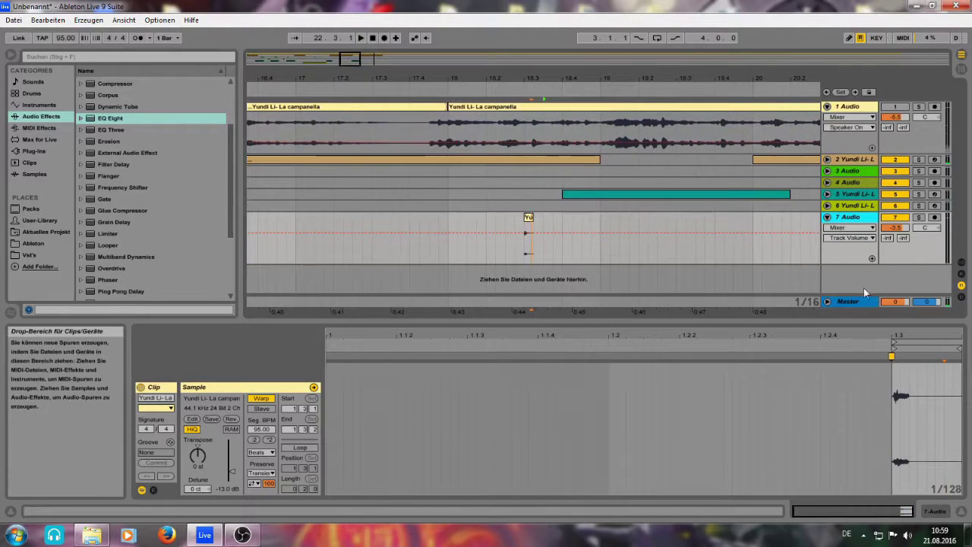
{"action": "left_click_drag", "start_coordinate": [903, 226], "coordinate": [902, 233]}
{"action": "key", "text": "space"}
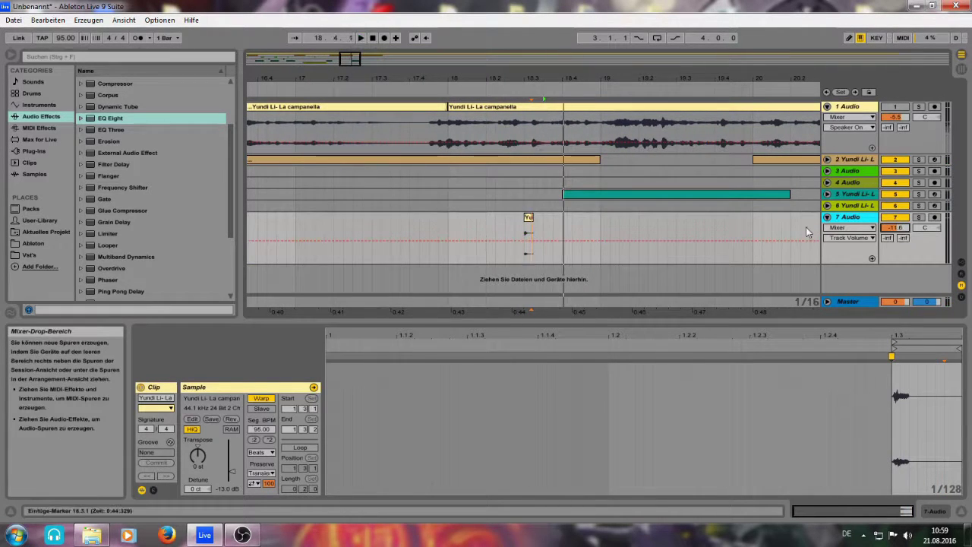
{"action": "left_click", "coordinate": [549, 238]}
{"action": "key", "text": "Tab"}
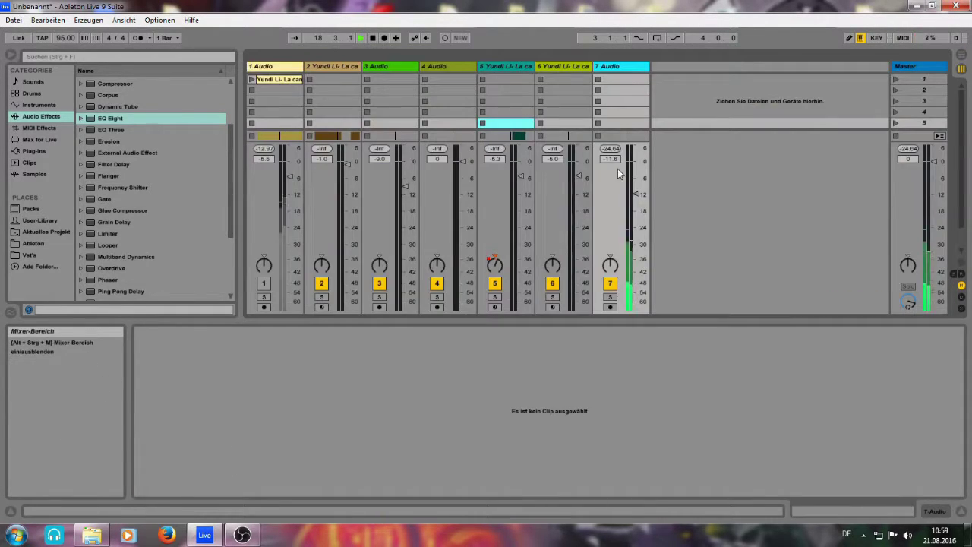
{"action": "left_click_drag", "start_coordinate": [613, 159], "coordinate": [615, 162]}
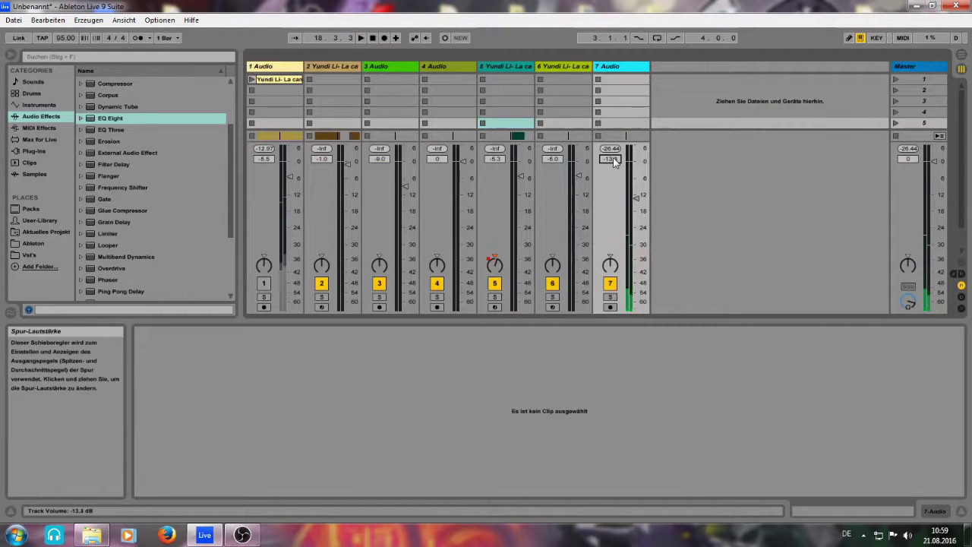
{"action": "key", "text": "space"}
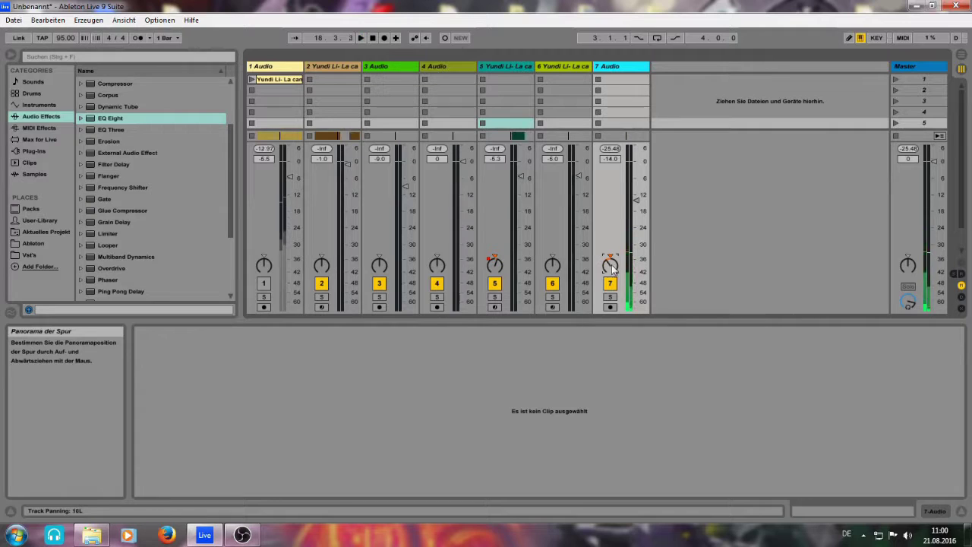
{"action": "key", "text": "Tab"}
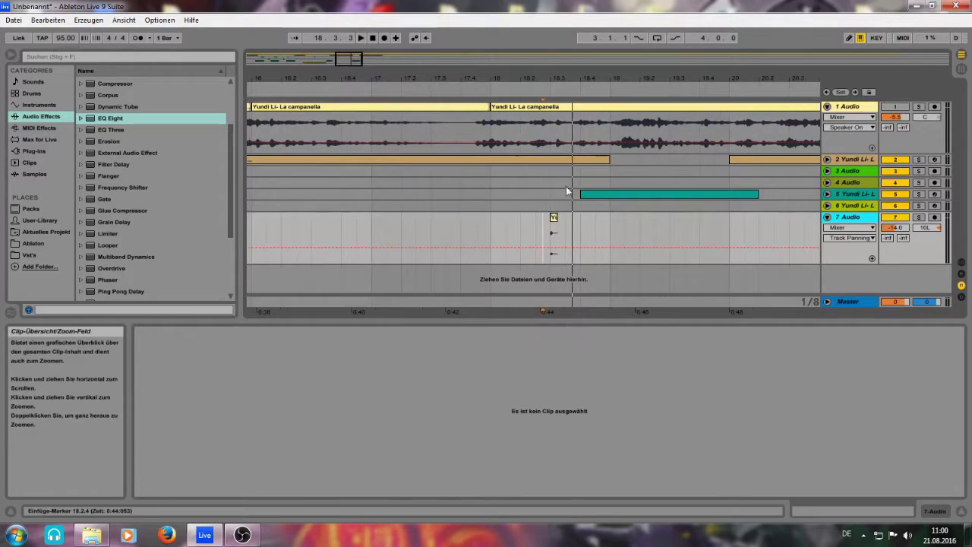
Move the track 7 clip to 17.1.1 and duplicate it five times in a row
{"action": "left_click", "coordinate": [554, 218]}
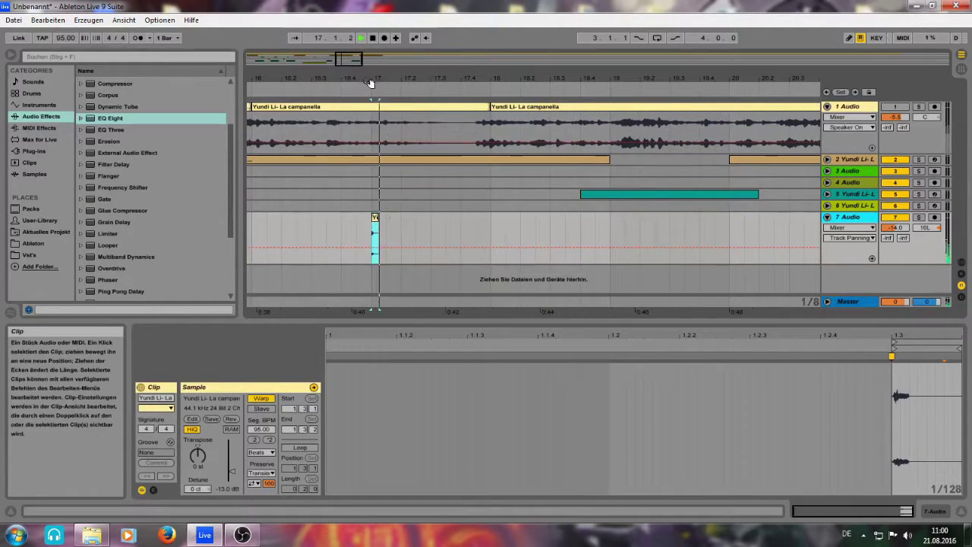
{"action": "left_click_drag", "start_coordinate": [371, 84], "coordinate": [349, 88]}
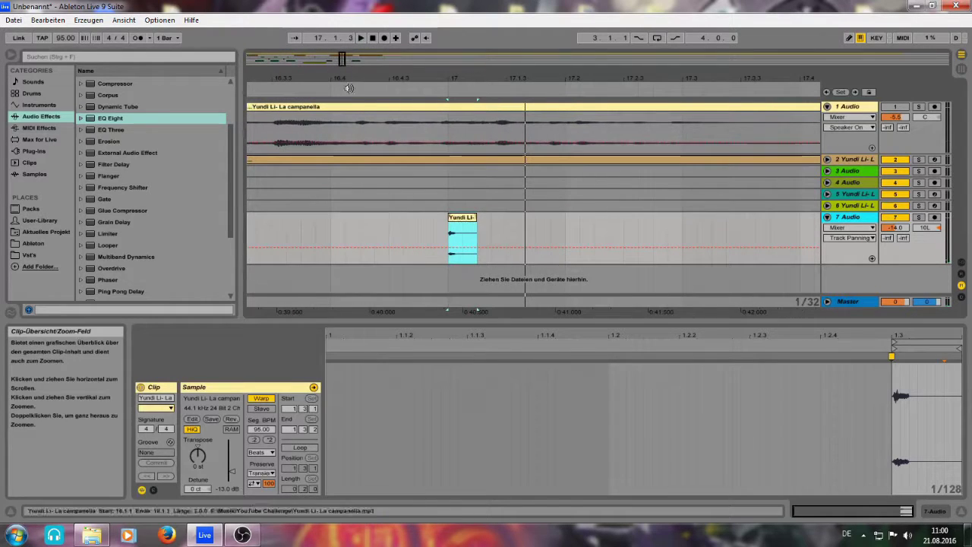
{"action": "key", "text": "ctrl+d"}
{"action": "key", "text": "ctrl+d"}
{"action": "key", "text": "ctrl+d"}
{"action": "key", "text": "ctrl+d"}
{"action": "key", "text": "ctrl+d"}
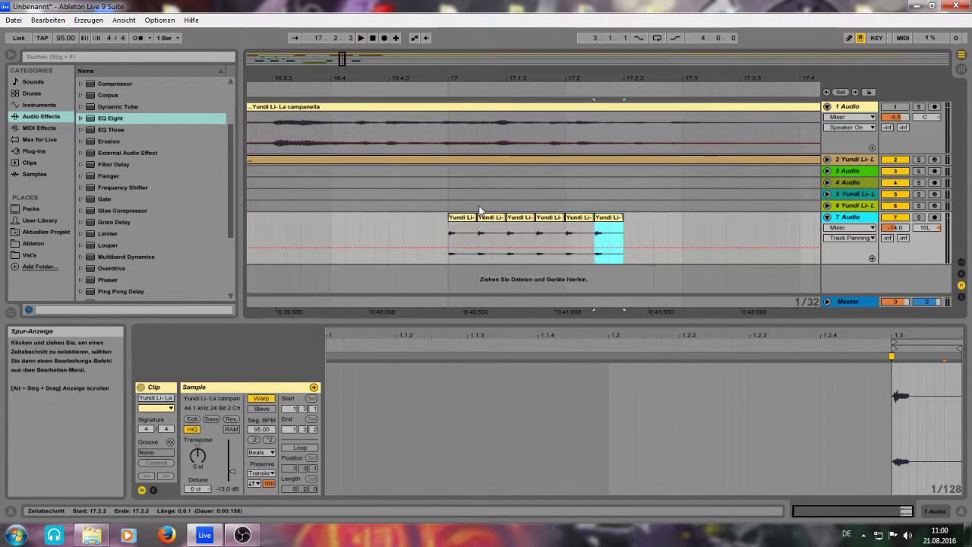
Delete every second clip in the track 7 row so the hits fall on eighth notes, and play the pattern
{"action": "left_click", "coordinate": [472, 219]}
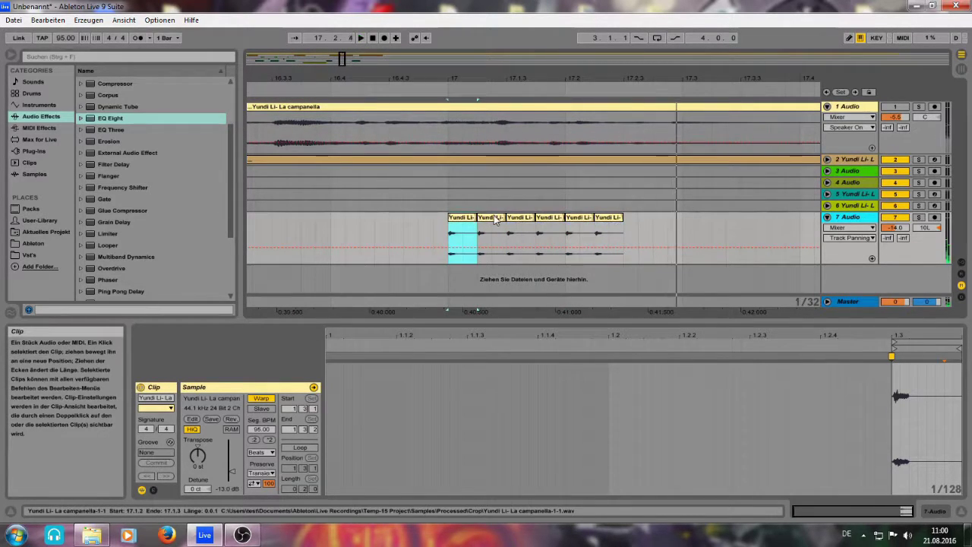
{"action": "key", "text": "space"}
{"action": "left_click", "coordinate": [494, 219]}
{"action": "key", "text": "Delete"}
{"action": "left_click", "coordinate": [551, 219]}
{"action": "key", "text": "Delete"}
{"action": "left_click", "coordinate": [614, 218]}
{"action": "key", "text": "Delete"}
{"action": "left_click", "coordinate": [454, 218]}
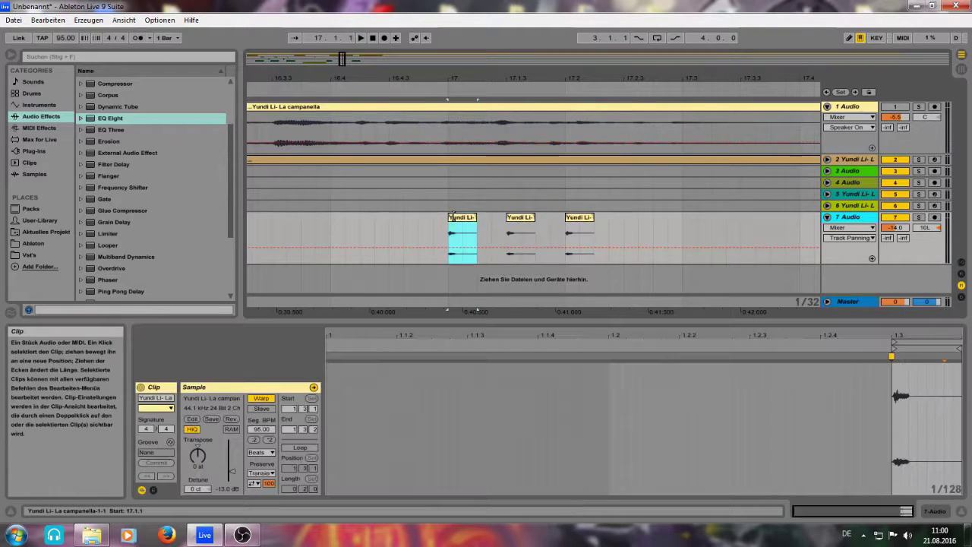
{"action": "key", "text": "space"}
Extend the track 7 hits to the end of bar 17, with extra hits at 17.4.2 and 17.4.4, and double the last as half-length slices
{"action": "left_click_drag", "start_coordinate": [345, 63], "coordinate": [344, 55]}
{"action": "left_click_drag", "start_coordinate": [552, 218], "coordinate": [727, 218]}
{"action": "left_click_drag", "start_coordinate": [726, 218], "coordinate": [750, 218]}
{"action": "left_click_drag", "start_coordinate": [750, 219], "coordinate": [784, 230]}
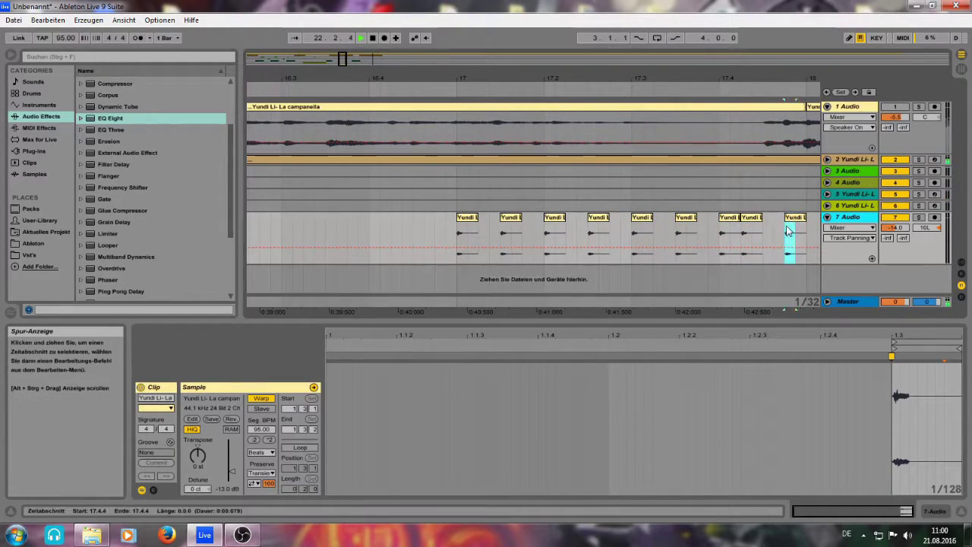
{"action": "key", "text": "ctrl+d"}
{"action": "left_click_drag", "start_coordinate": [552, 78], "coordinate": [483, 38]}
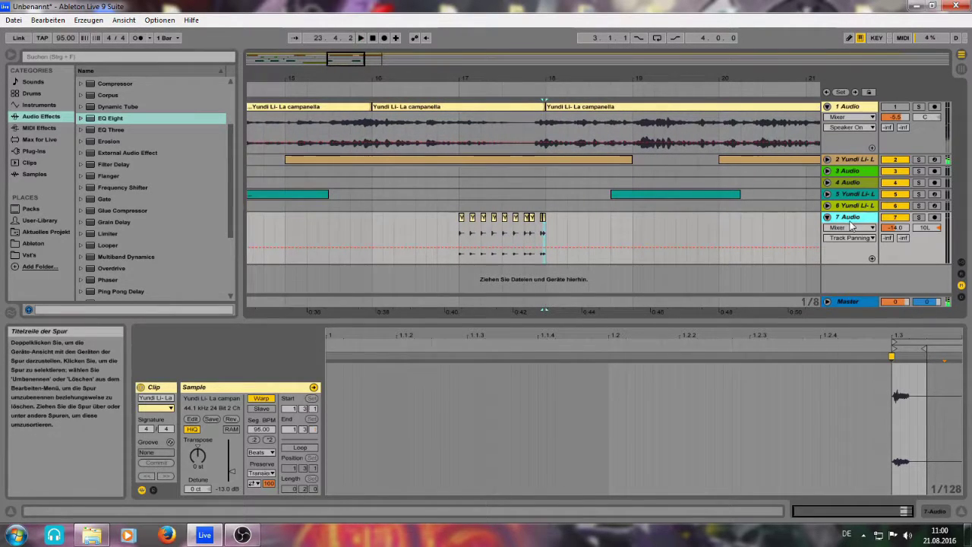
Add a Phaser to track 7 and set its frequency to 169 Hz and feedback to 0.56 while playing the hits
{"action": "scroll", "coordinate": [110, 272], "scroll_direction": "down", "scroll_amount": 1}
{"action": "left_click_drag", "start_coordinate": [122, 244], "coordinate": [497, 423]}
{"action": "left_click", "coordinate": [458, 230]}
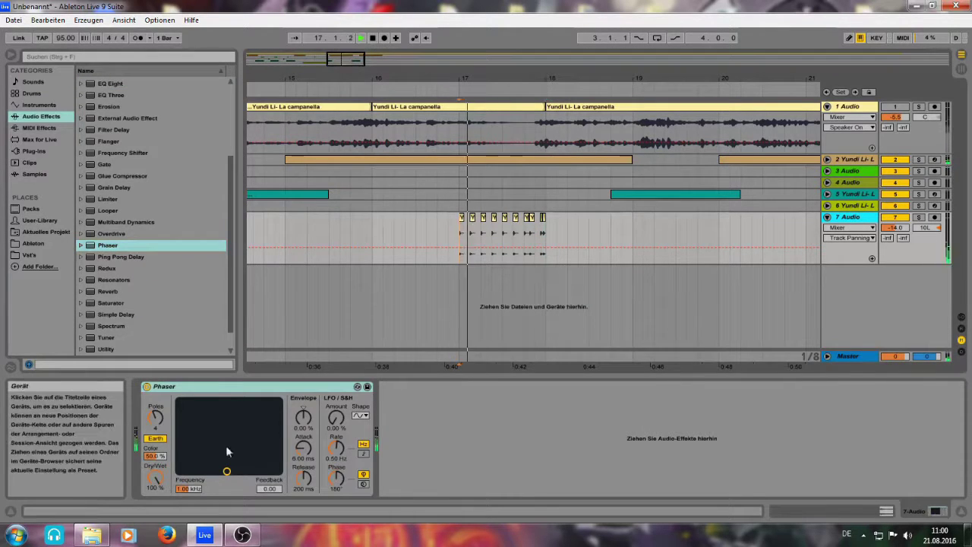
{"action": "left_click_drag", "start_coordinate": [228, 472], "coordinate": [217, 449]}
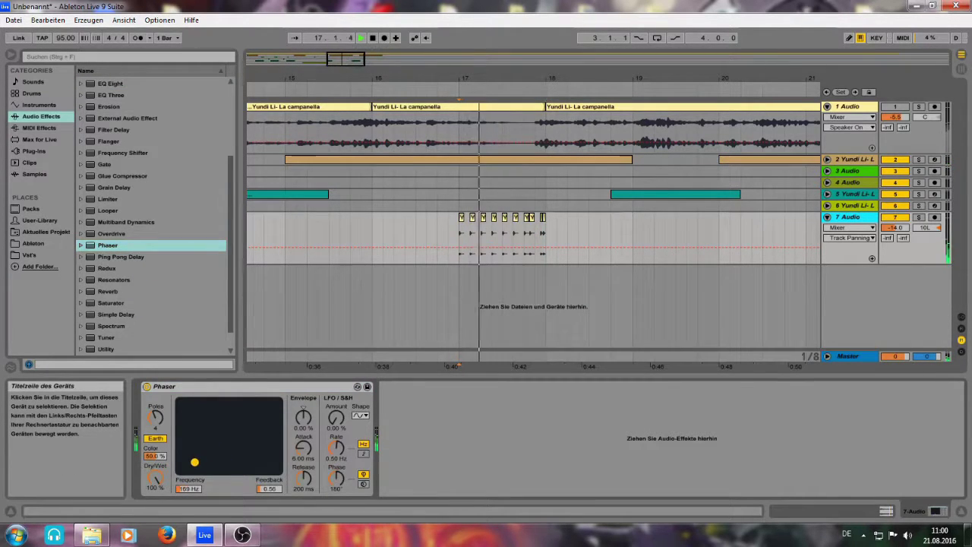
Add a Reverb after the Phaser with only the low cut at 522 Hz, predelay 0.50 ms, decay time 4.76 s and dry/wet 66%
{"action": "scroll", "coordinate": [116, 204], "scroll_direction": "up", "scroll_amount": 3}
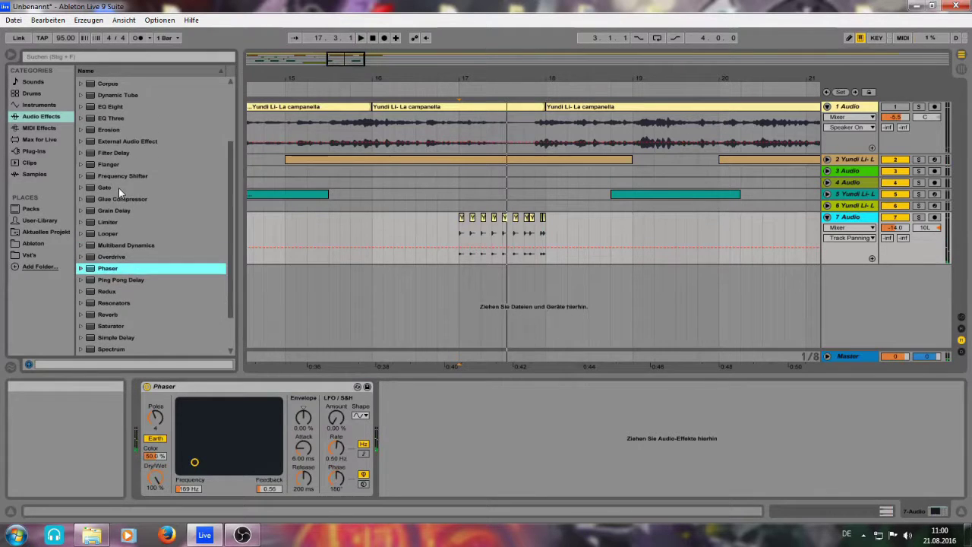
{"action": "scroll", "coordinate": [122, 228], "scroll_direction": "down", "scroll_amount": 5}
{"action": "double_click", "coordinate": [103, 267]}
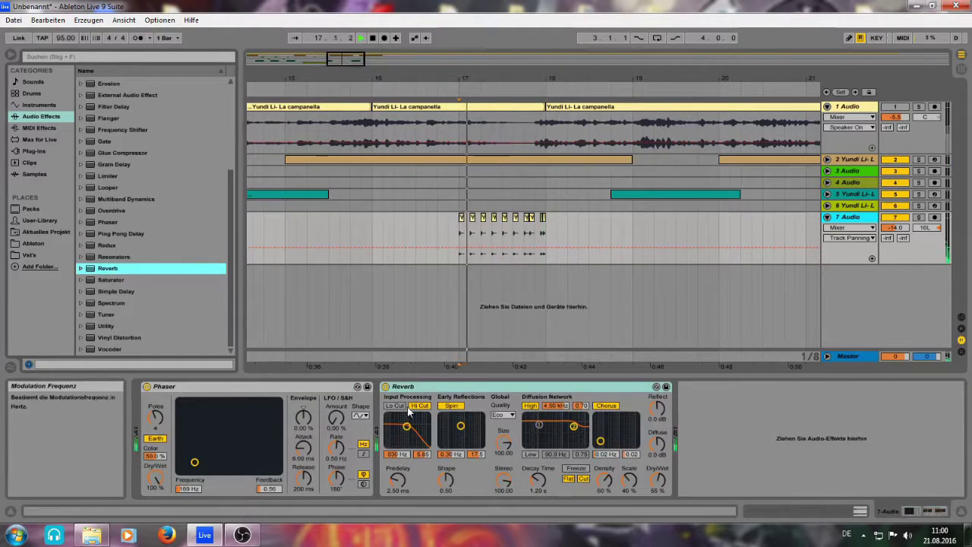
{"action": "left_click_drag", "start_coordinate": [409, 453], "coordinate": [411, 462]}
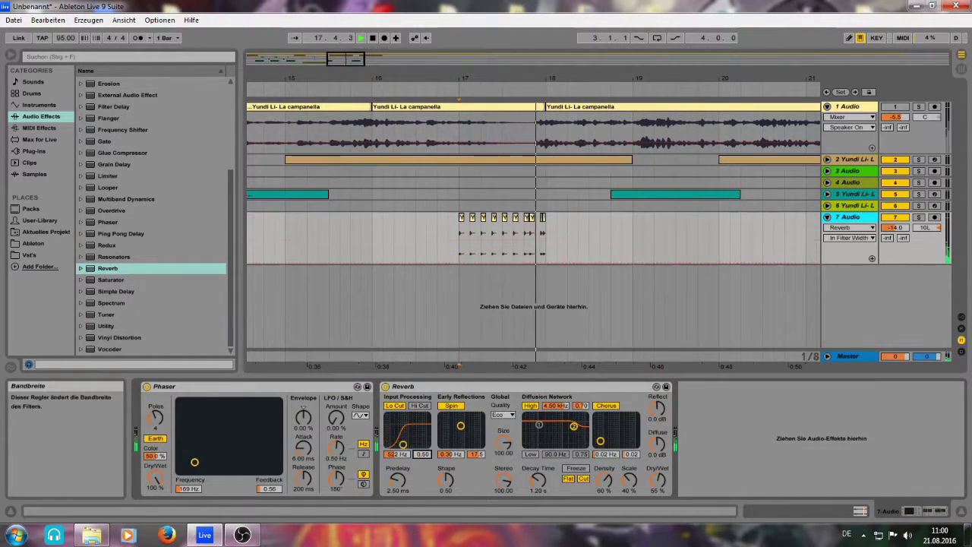
{"action": "left_click", "coordinate": [537, 480]}
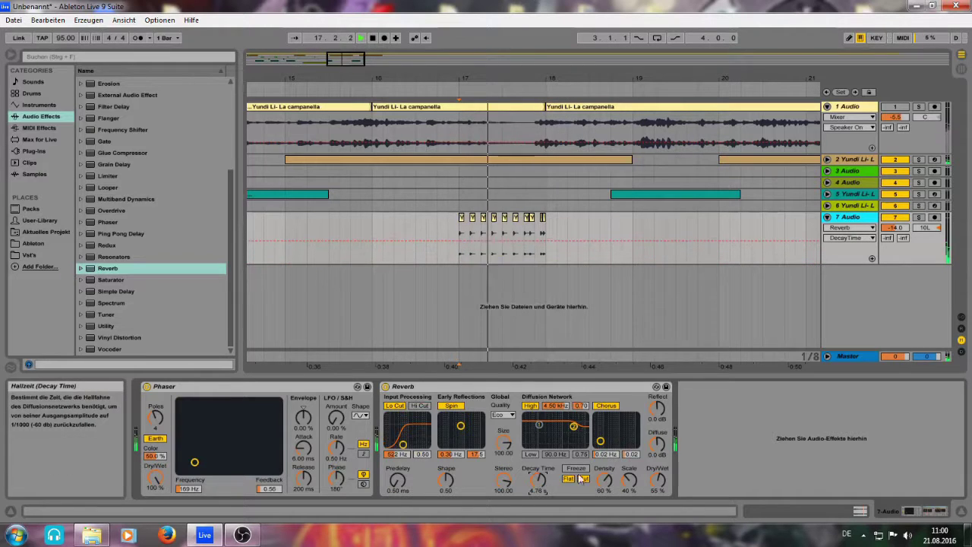
{"action": "left_click", "coordinate": [659, 481]}
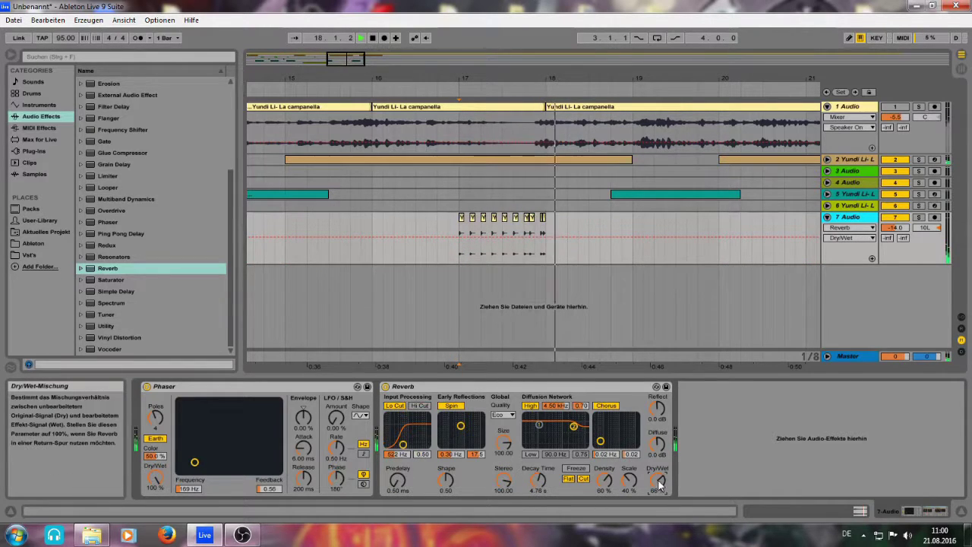
Reduce the doubled slices at the end of bar 17 on track 7 to a single hit and play the pattern from 17.1.1
{"action": "left_click_drag", "start_coordinate": [531, 219], "coordinate": [544, 221]}
{"action": "left_click", "coordinate": [461, 228]}
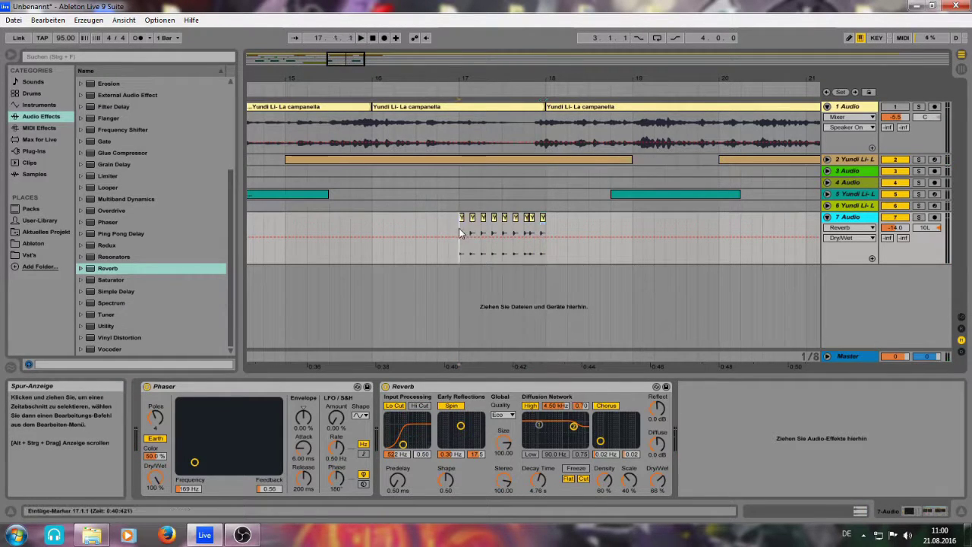
{"action": "key", "text": "space"}
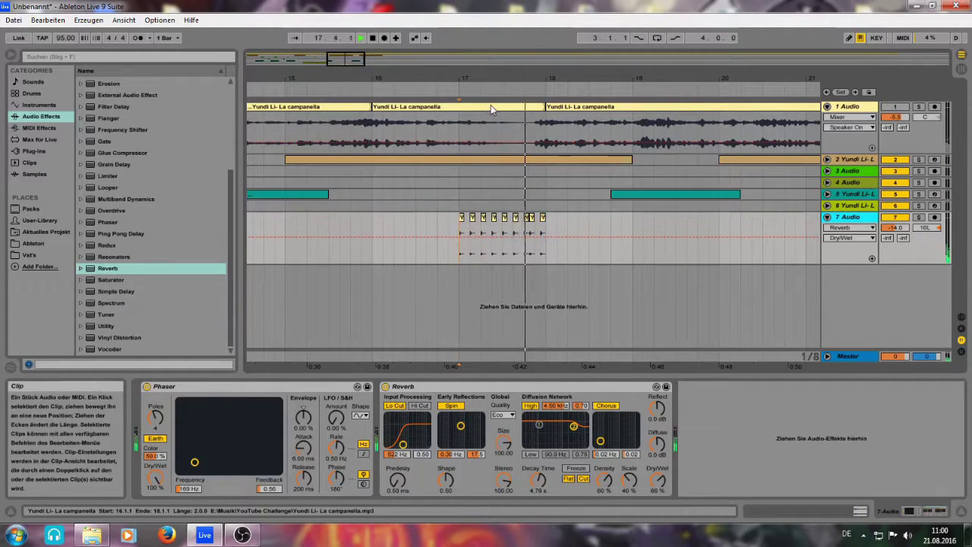
{"action": "key", "text": "space"}
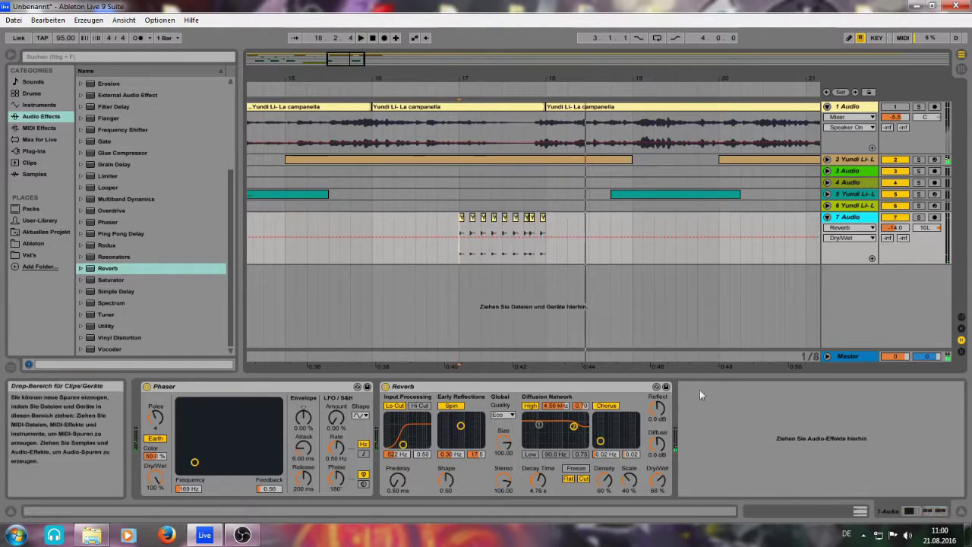
Set the Reverb's dry/wet to 83% and its decay time to 8.57 s while playing the hits
{"action": "left_click_drag", "start_coordinate": [657, 480], "coordinate": [658, 458]}
{"action": "key", "text": "space"}
{"action": "left_click_drag", "start_coordinate": [538, 479], "coordinate": [538, 474]}
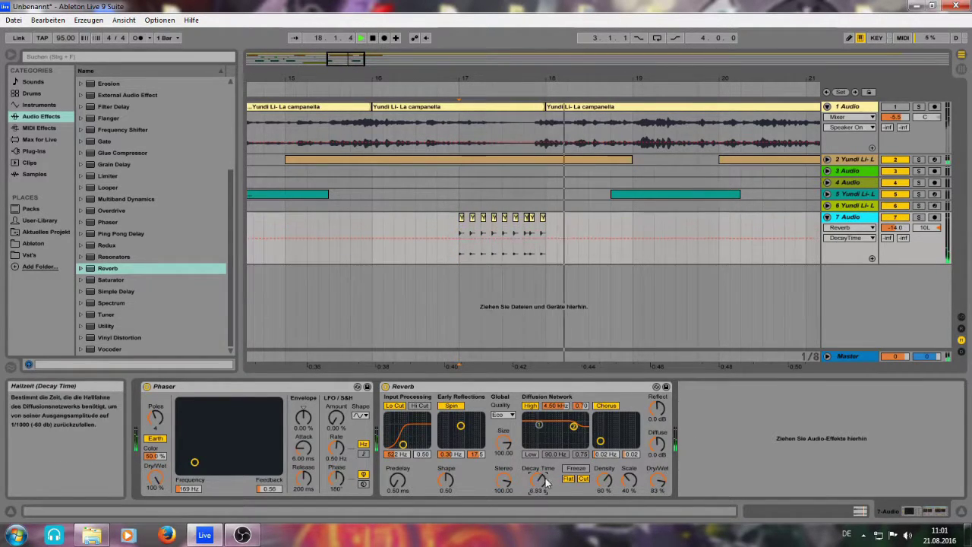
{"action": "key", "text": "space"}
Add an EQ Eight at the end of track 7's effect chain and remove the Dynamic Tube added before it
{"action": "scroll", "coordinate": [109, 110], "scroll_direction": "up", "scroll_amount": 2}
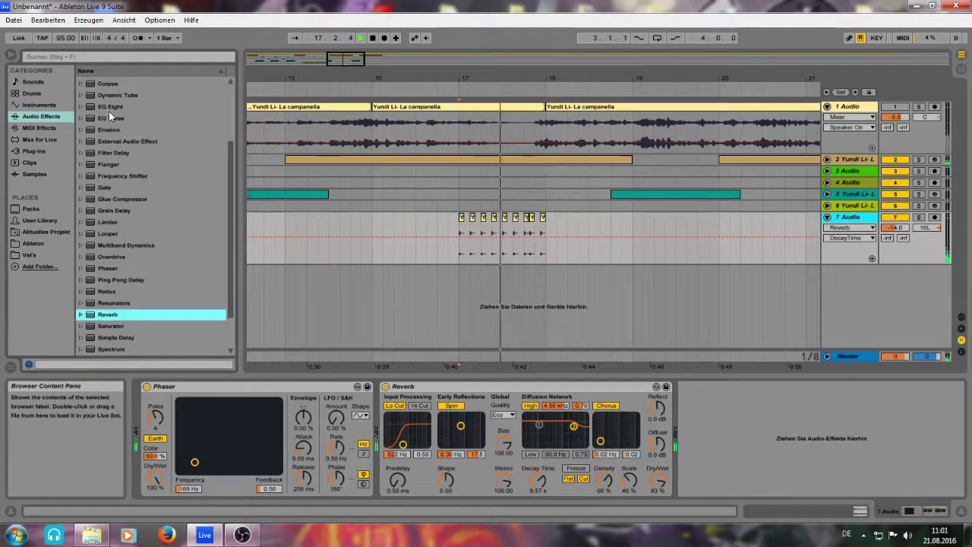
{"action": "double_click", "coordinate": [108, 95]}
{"action": "double_click", "coordinate": [112, 107]}
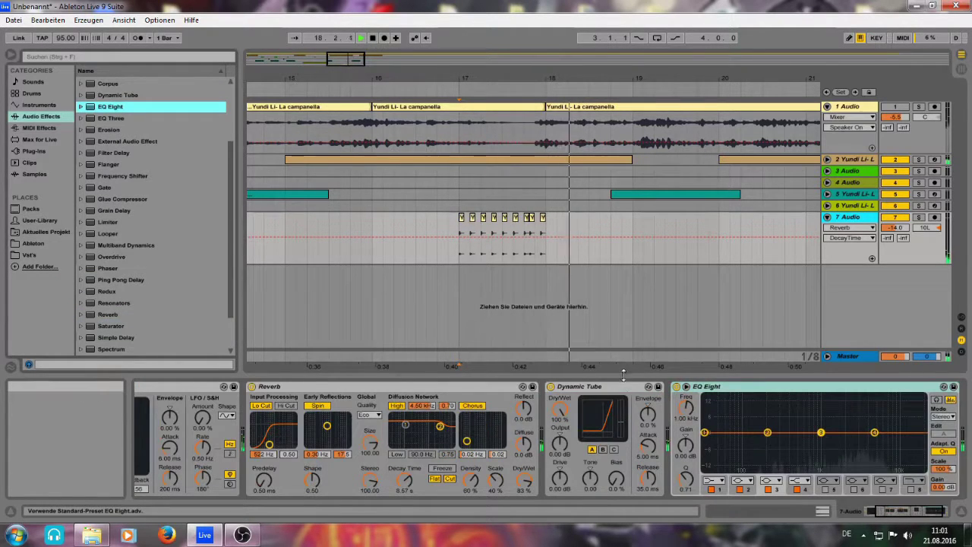
{"action": "left_click", "coordinate": [623, 385]}
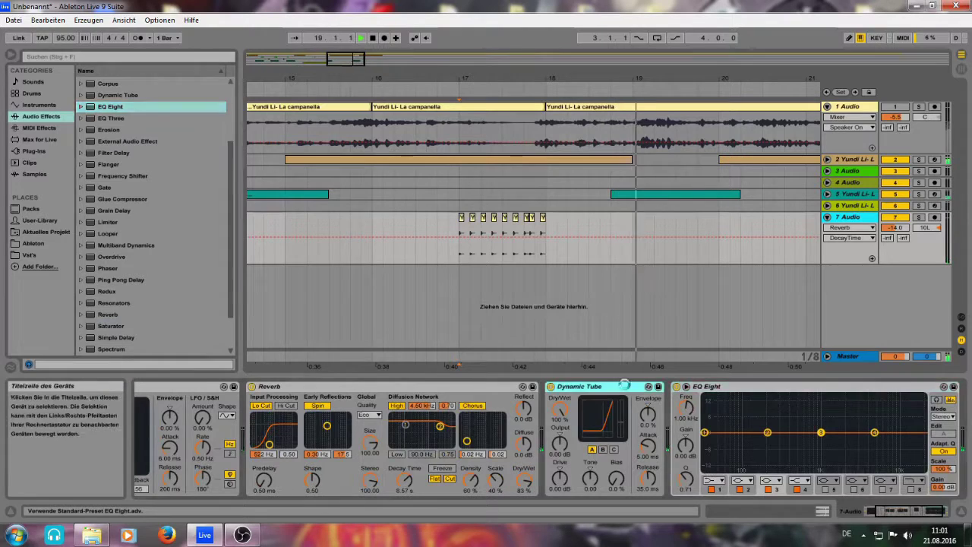
{"action": "key", "text": "Delete"}
Make EQ Eight's band 1 a low cut just below 1 kHz and band 4 a high cut at 13.7 kHz while playing
{"action": "key", "text": "space"}
{"action": "left_click", "coordinate": [589, 480]}
{"action": "left_click", "coordinate": [584, 409]}
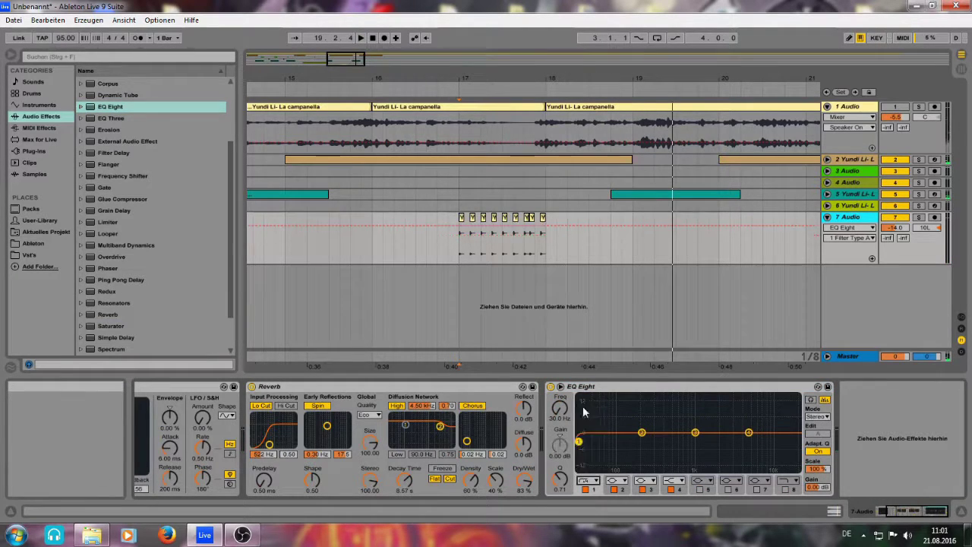
{"action": "key", "text": "space"}
{"action": "left_click_drag", "start_coordinate": [561, 409], "coordinate": [560, 366]}
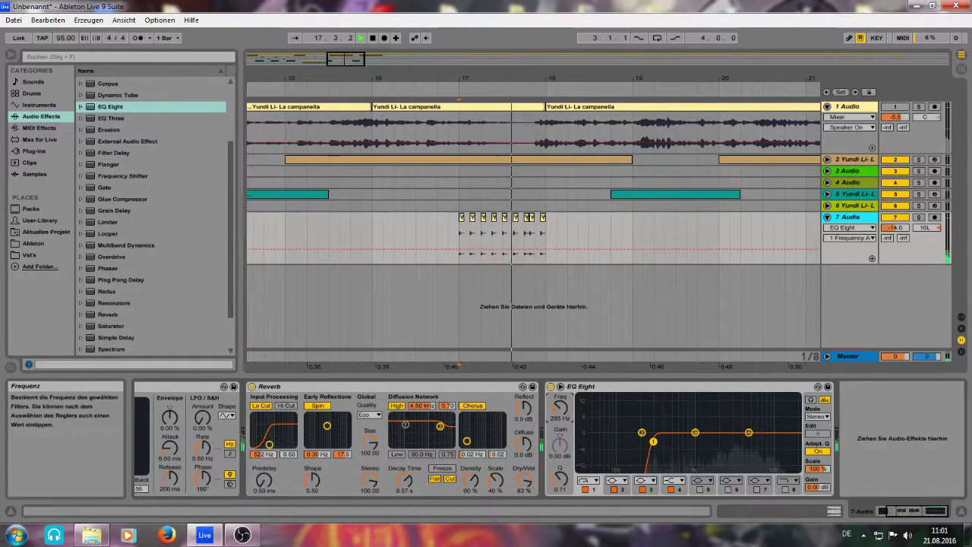
{"action": "left_click", "coordinate": [673, 480]}
{"action": "left_click", "coordinate": [674, 489]}
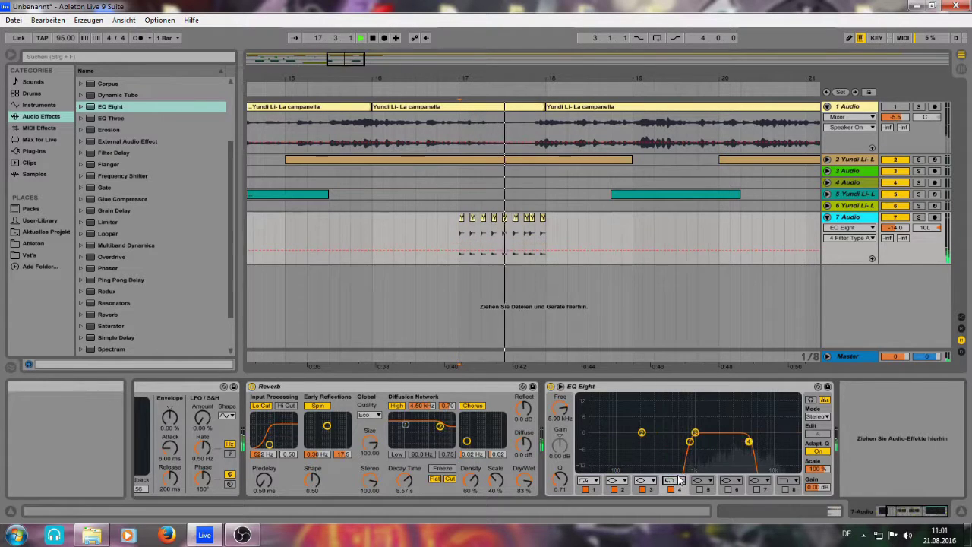
{"action": "left_click_drag", "start_coordinate": [561, 409], "coordinate": [560, 391]}
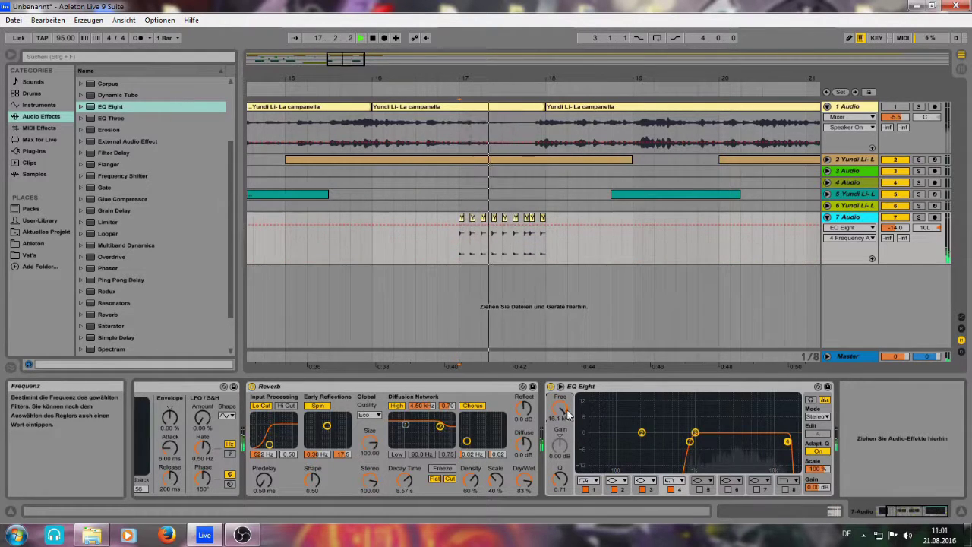
Copy the first half of the bar 17 hits on track 7 to 9.3.1 and 13.1.1, playing the passage from 9.1.1
{"action": "left_click_drag", "start_coordinate": [347, 68], "coordinate": [357, 40]}
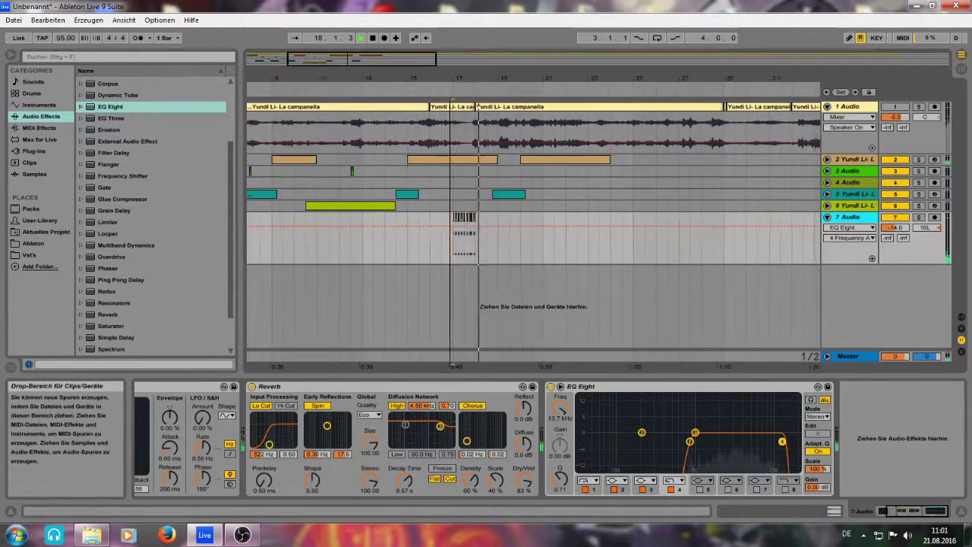
{"action": "left_click", "coordinate": [457, 224]}
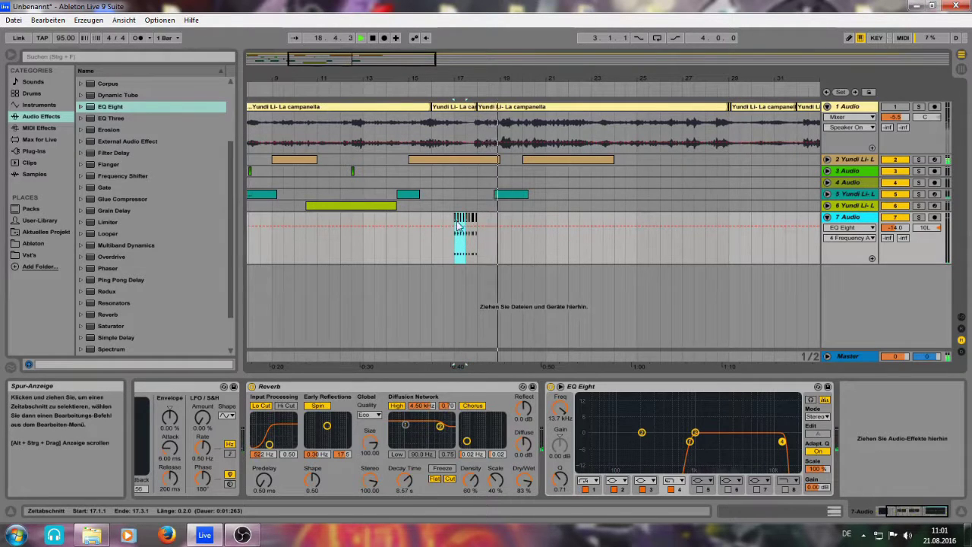
{"action": "left_click_drag", "start_coordinate": [455, 221], "coordinate": [407, 222]}
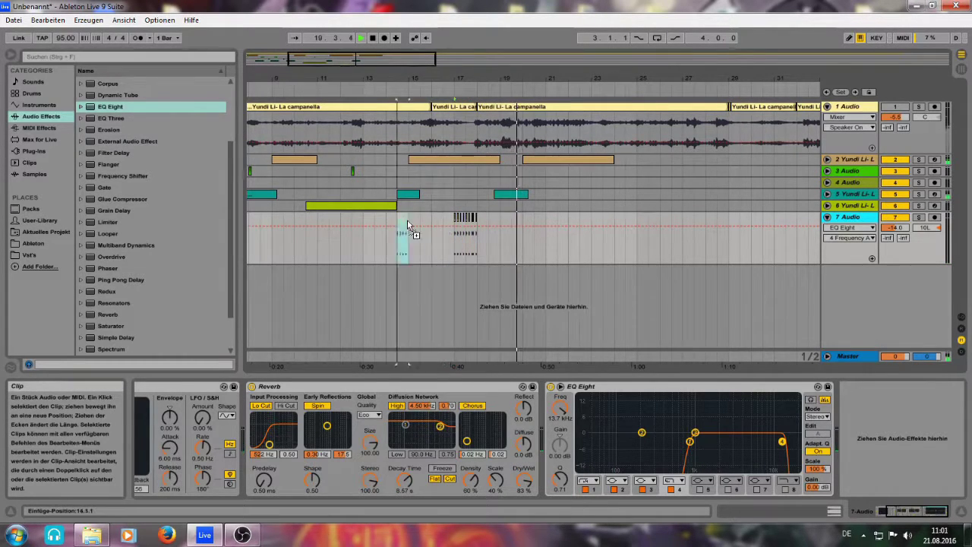
{"action": "left_click_drag", "start_coordinate": [296, 224], "coordinate": [297, 208]}
{"action": "mouse_move", "coordinate": [379, 59]}
{"action": "left_mouse_down"}
{"action": "mouse_move", "coordinate": [339, 59]}
{"action": "mouse_move", "coordinate": [341, 69]}
{"action": "mouse_move", "coordinate": [328, 70]}
{"action": "left_mouse_up"}
{"action": "left_click", "coordinate": [425, 219]}
{"action": "key", "text": "space"}
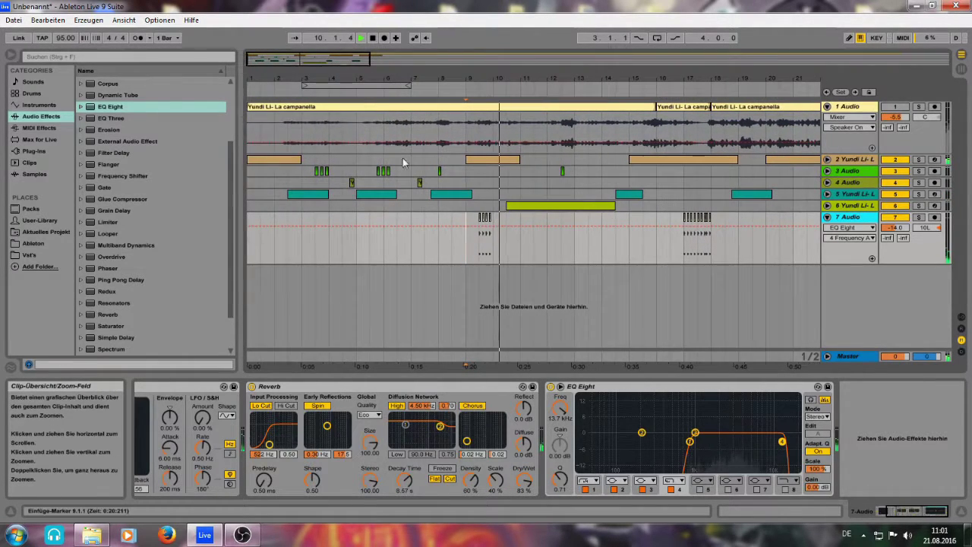
{"action": "left_click_drag", "start_coordinate": [495, 220], "coordinate": [577, 226]}
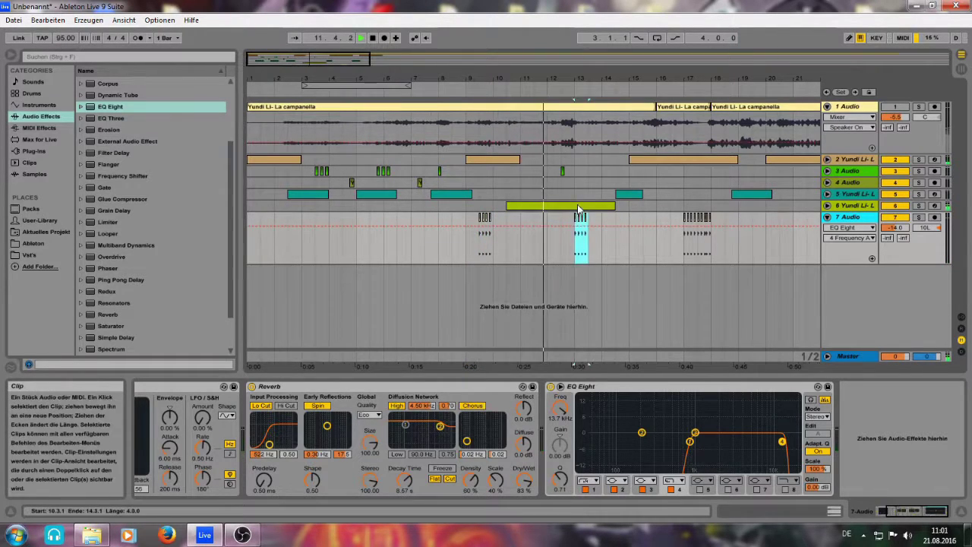
Trim the start of track 6's clip to 11.1.1 and play the arrangement from 10.1.1
{"action": "left_click", "coordinate": [579, 207]}
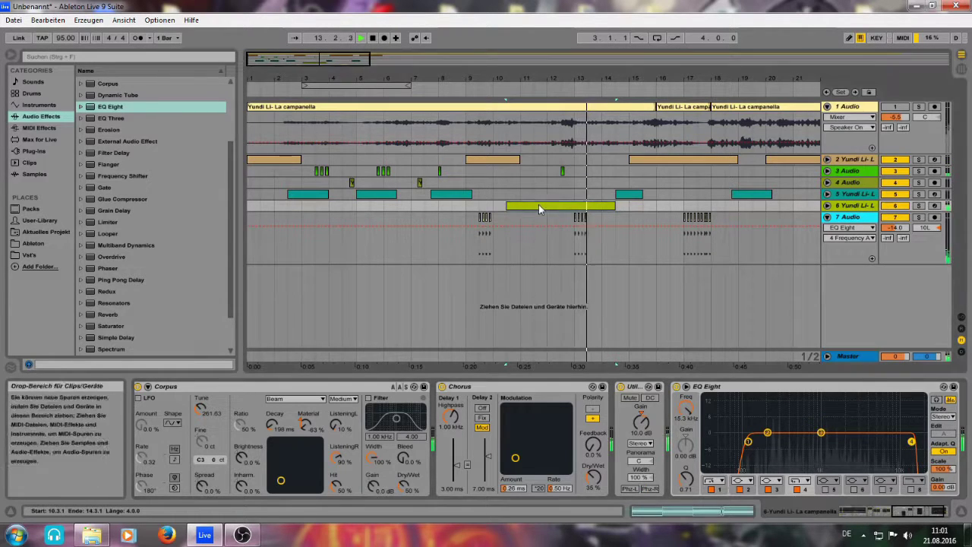
{"action": "left_click_drag", "start_coordinate": [506, 205], "coordinate": [524, 205]}
{"action": "key", "text": "space"}
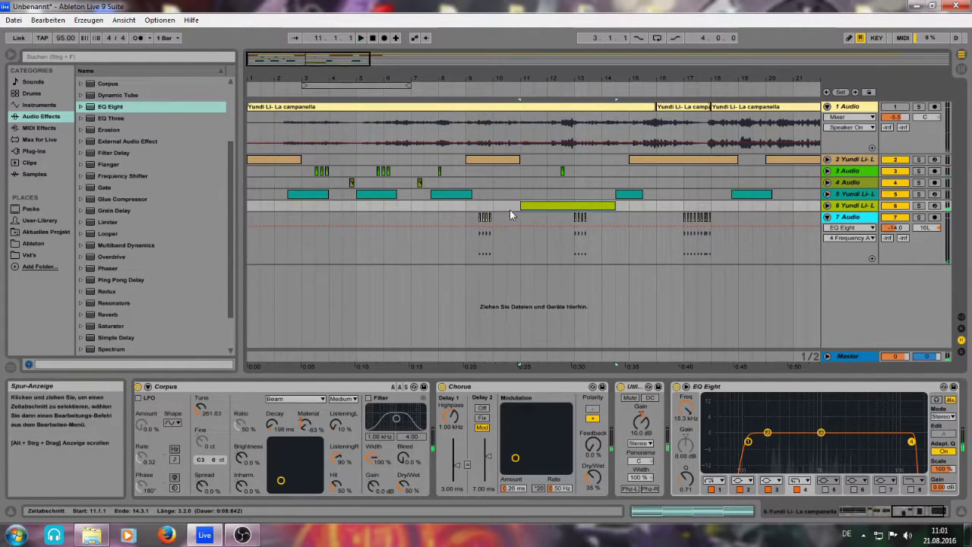
{"action": "left_click", "coordinate": [496, 88]}
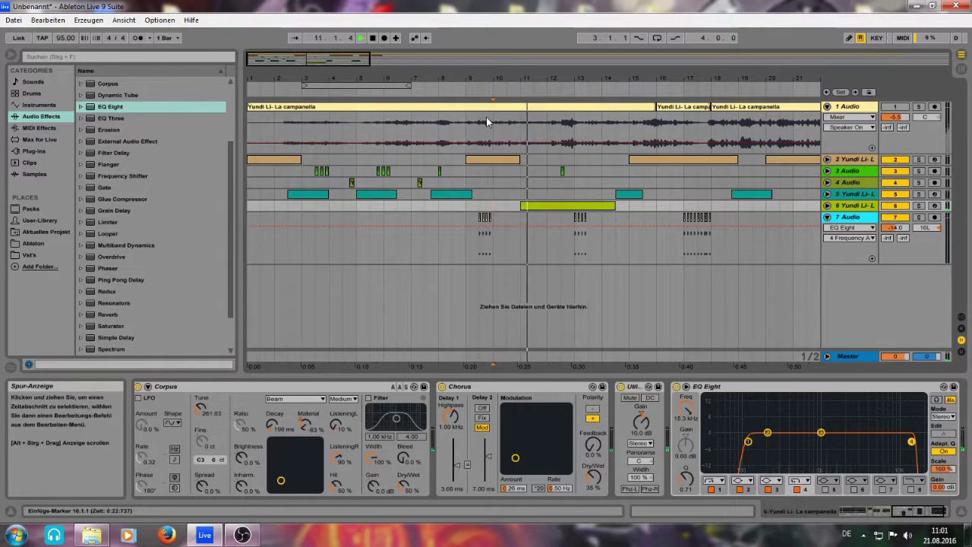
In track 6's MIDI clip, shorten all notes of the first chord so they begin at 1.3.1, and play the result
{"action": "left_click", "coordinate": [554, 206]}
{"action": "left_click", "coordinate": [679, 511]}
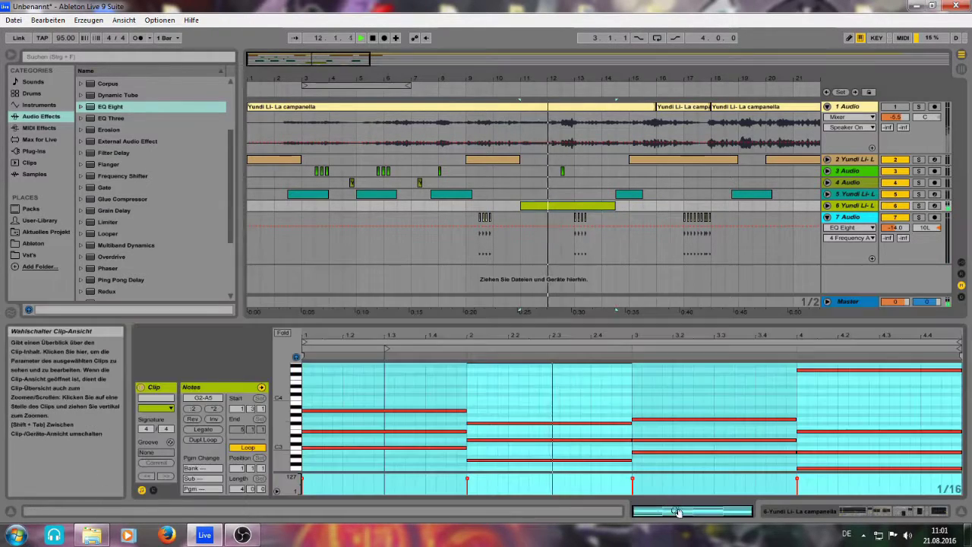
{"action": "scroll", "coordinate": [420, 411], "scroll_direction": "up", "scroll_amount": 4}
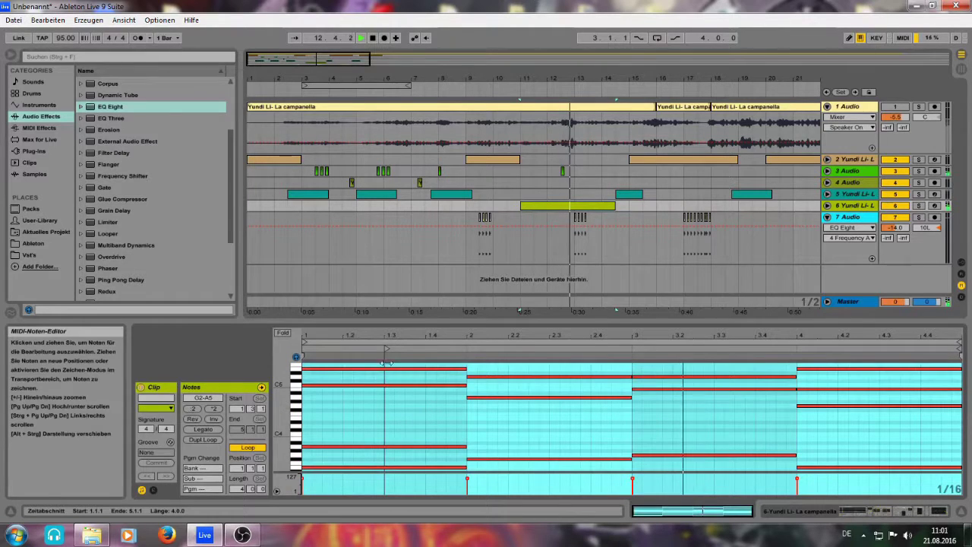
{"action": "left_click", "coordinate": [341, 430]}
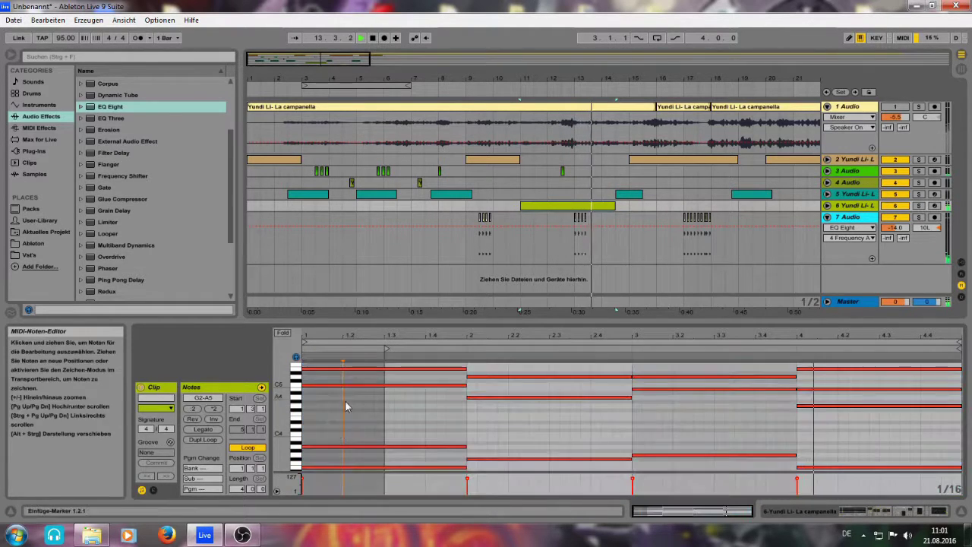
{"action": "left_click_drag", "start_coordinate": [375, 325], "coordinate": [378, 154]}
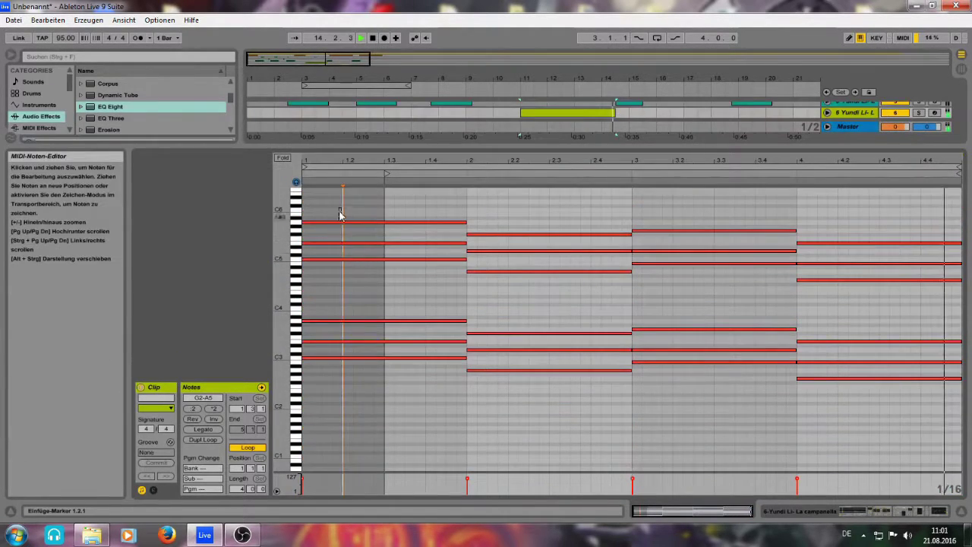
{"action": "left_click_drag", "start_coordinate": [341, 212], "coordinate": [385, 357]}
{"action": "key", "text": "space"}
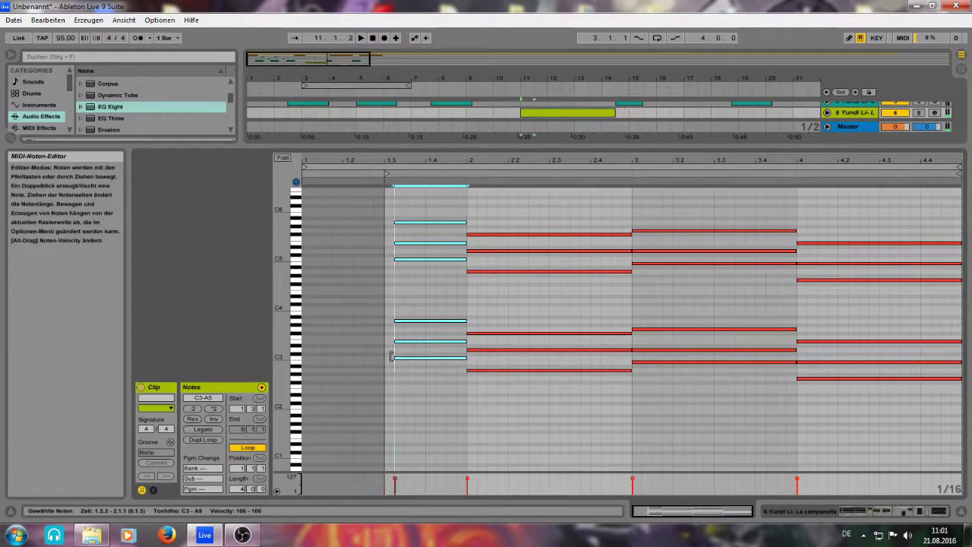
{"action": "key", "text": "space"}
{"action": "left_click_drag", "start_coordinate": [439, 145], "coordinate": [418, 244]}
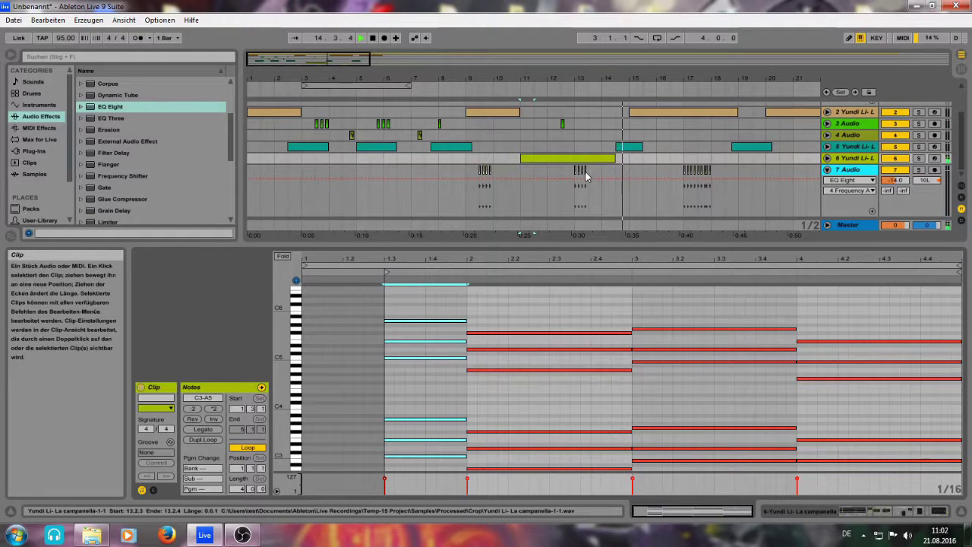
In track 5's clip at 14.3.1, extend the C4 note back to 1.2.1 and set the loop start to 1.2.1
{"action": "left_click", "coordinate": [635, 146]}
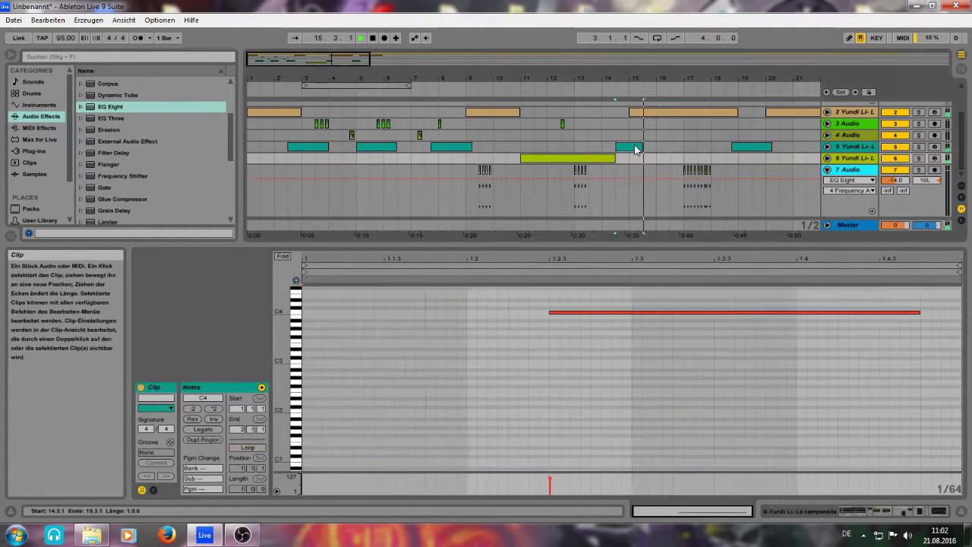
{"action": "left_click_drag", "start_coordinate": [551, 312], "coordinate": [468, 316]}
{"action": "key", "text": "space"}
{"action": "key", "text": "space"}
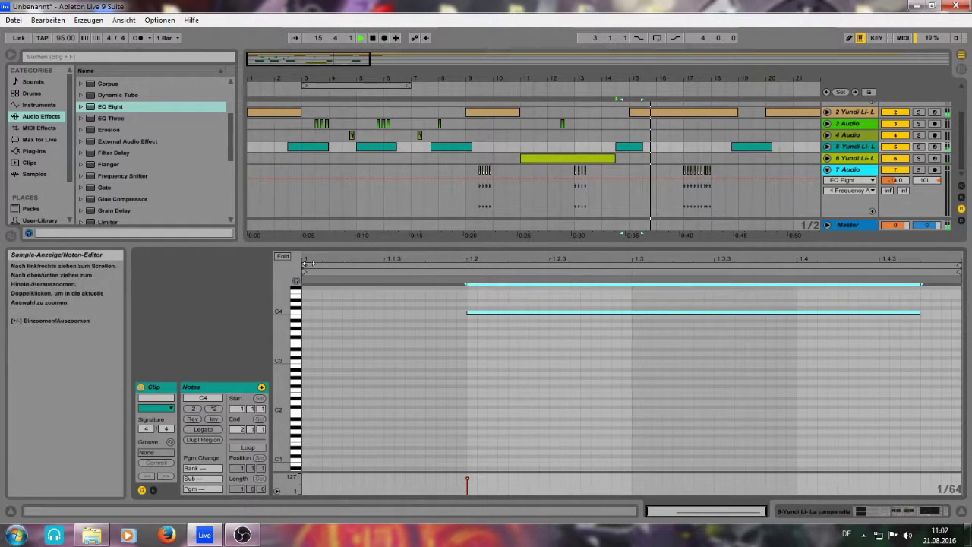
{"action": "left_click", "coordinate": [469, 260]}
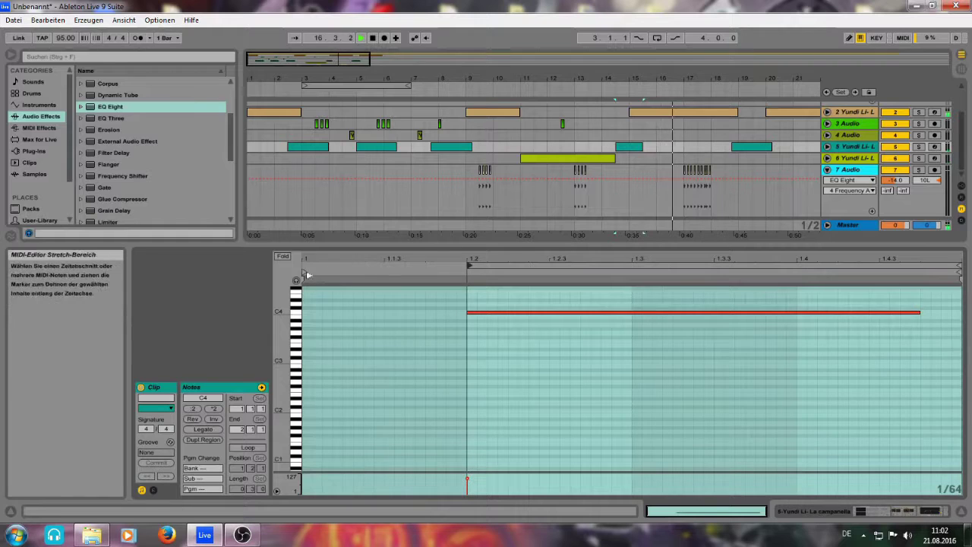
Move the start marker of track 5's clip at 14.3.1 to 1.2.1 and crop the clip
{"action": "left_click_drag", "start_coordinate": [360, 267], "coordinate": [468, 268]}
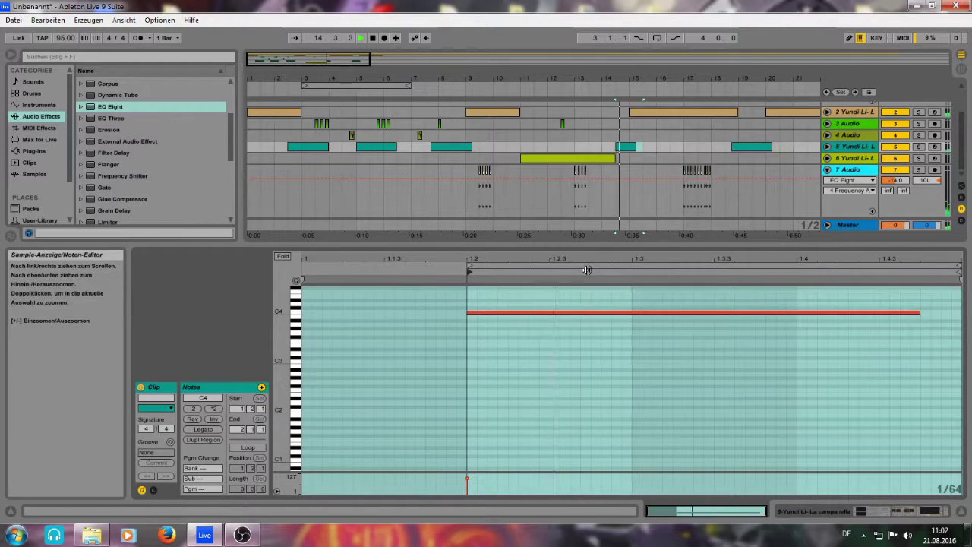
{"action": "right_click", "coordinate": [754, 296]}
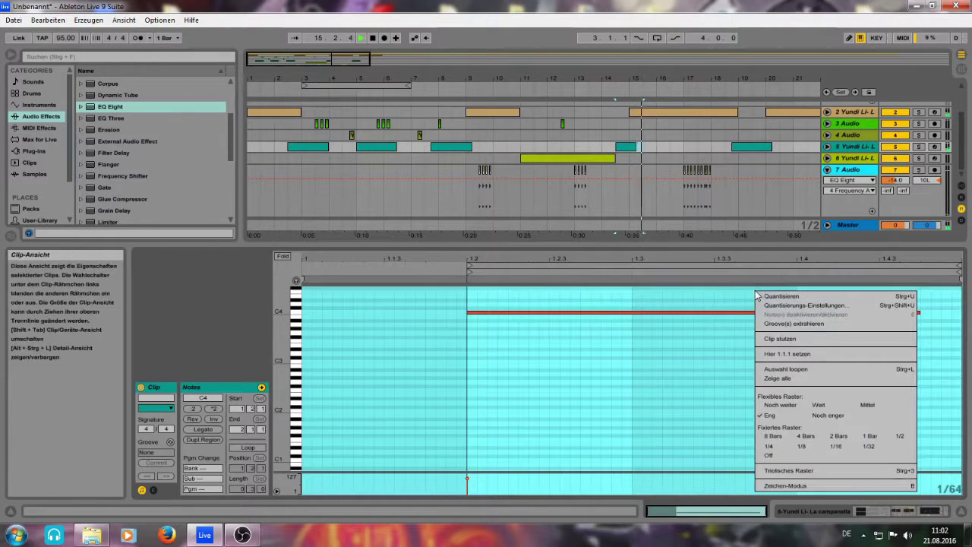
{"action": "left_click", "coordinate": [782, 339]}
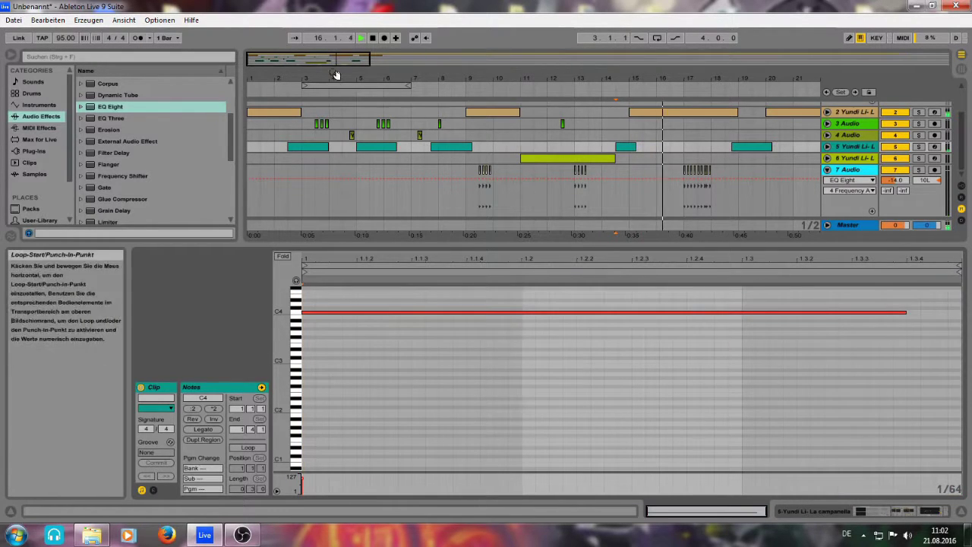
In the Session mixer, enlarge the mixer area and raise track 7's volume to -10 dB
{"action": "left_click_drag", "start_coordinate": [337, 76], "coordinate": [336, 38]}
{"action": "left_click_drag", "start_coordinate": [395, 63], "coordinate": [346, 83]}
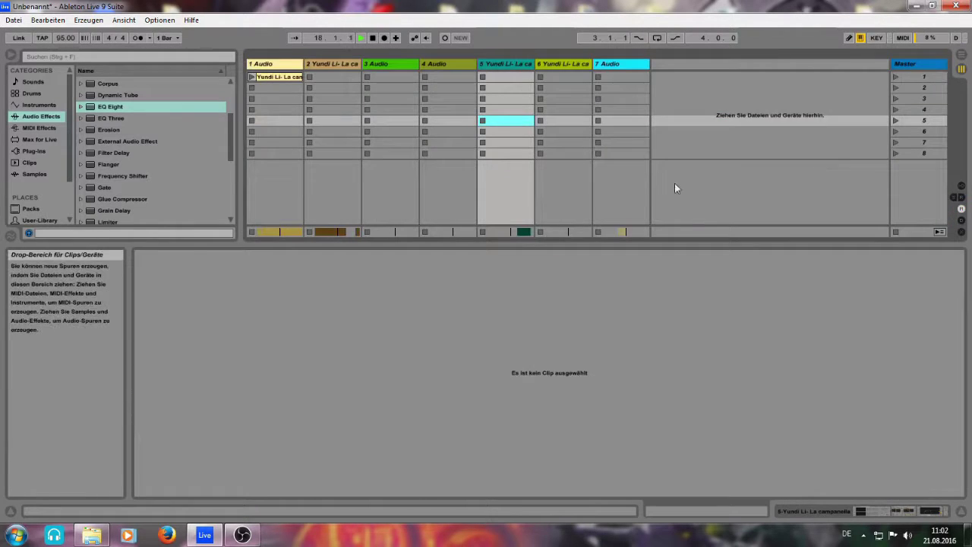
{"action": "key", "text": "Tab"}
{"action": "left_click_drag", "start_coordinate": [572, 242], "coordinate": [576, 372]}
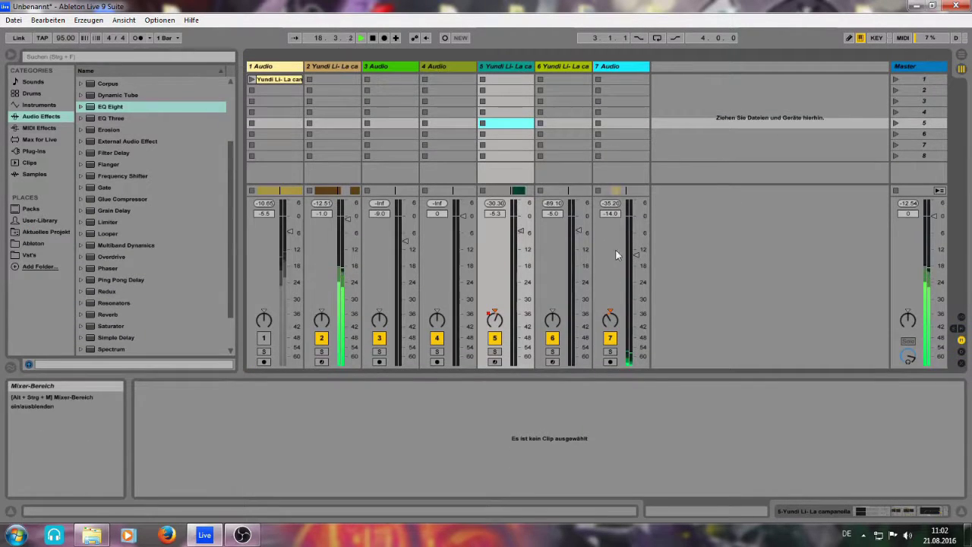
{"action": "left_click_drag", "start_coordinate": [614, 217], "coordinate": [614, 206]}
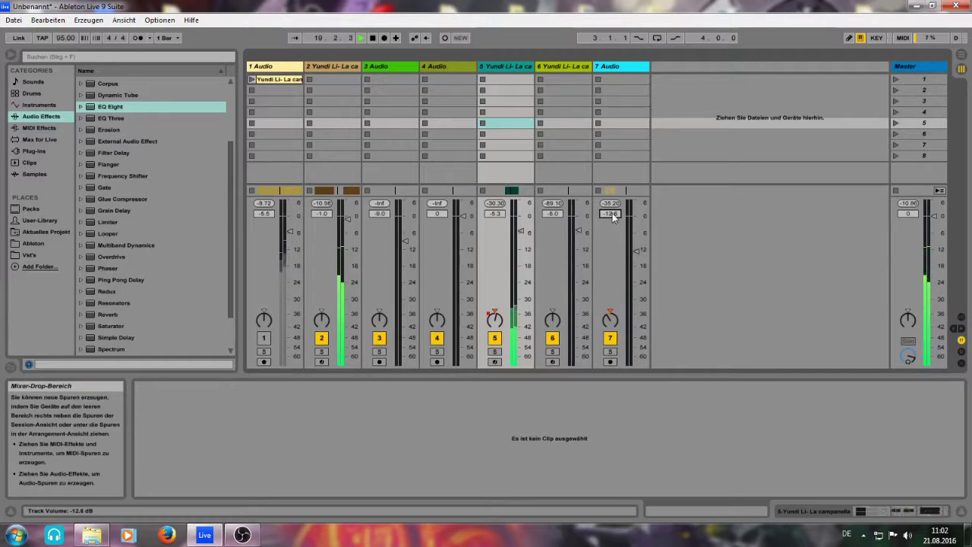
{"action": "key", "text": "Tab"}
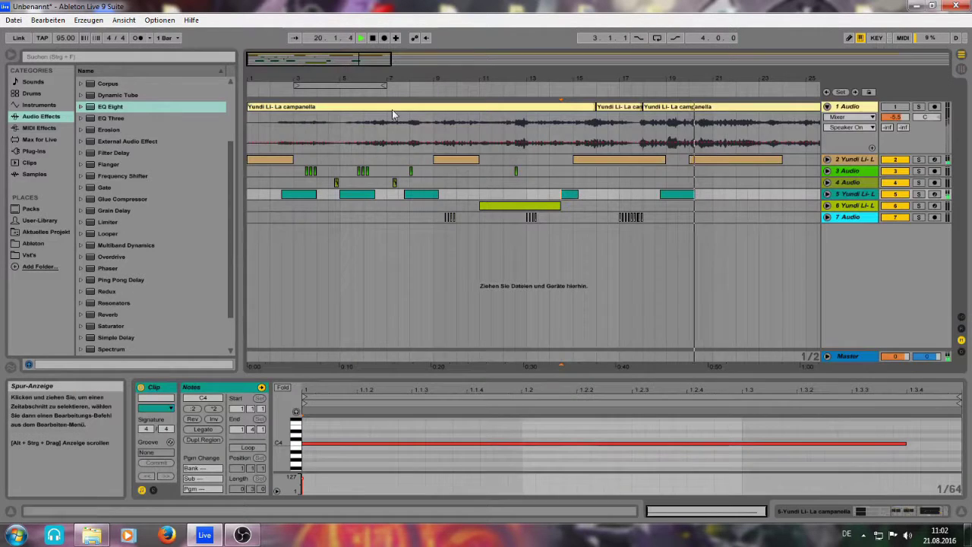
Copy a single hit on track 7 to 1.1.1, 20.1.1 and 15.1.1, playing the arrangement from the start
{"action": "left_click", "coordinate": [455, 218]}
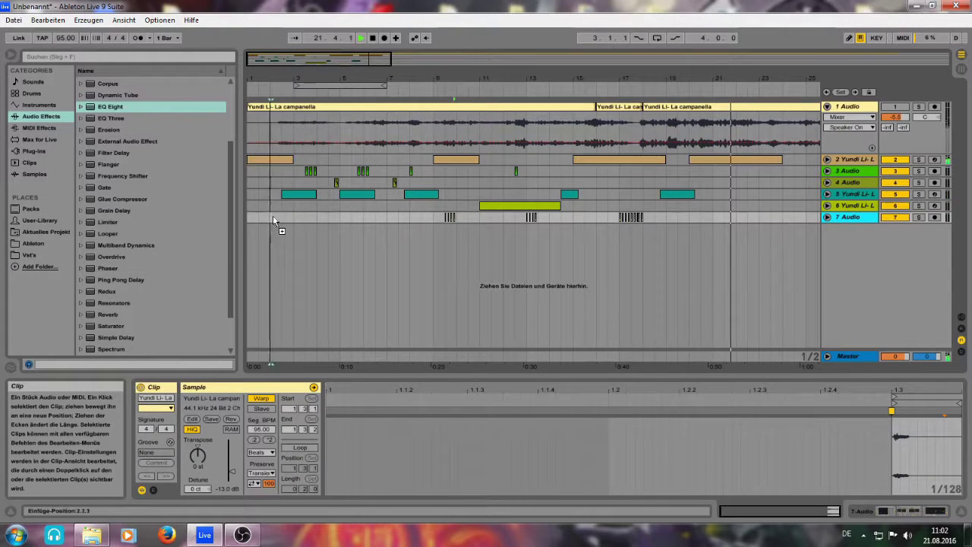
{"action": "left_click", "coordinate": [250, 217]}
{"action": "key", "text": "space"}
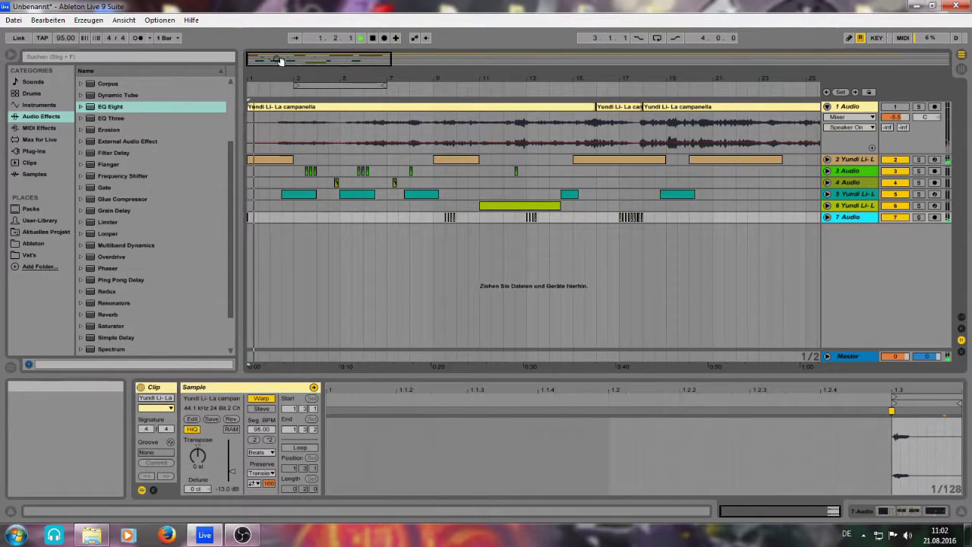
{"action": "left_click_drag", "start_coordinate": [274, 60], "coordinate": [247, 76]}
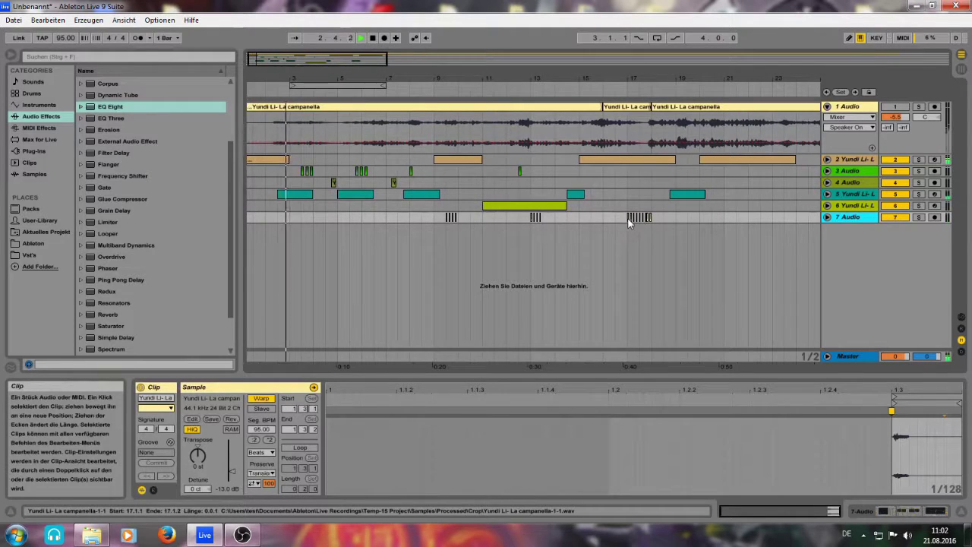
{"action": "left_click", "coordinate": [699, 218]}
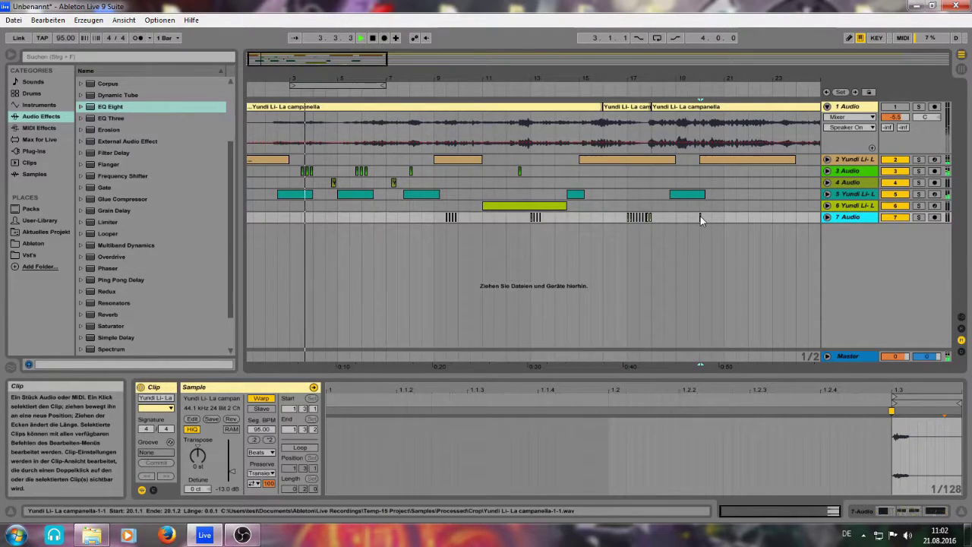
{"action": "left_click", "coordinate": [579, 218]}
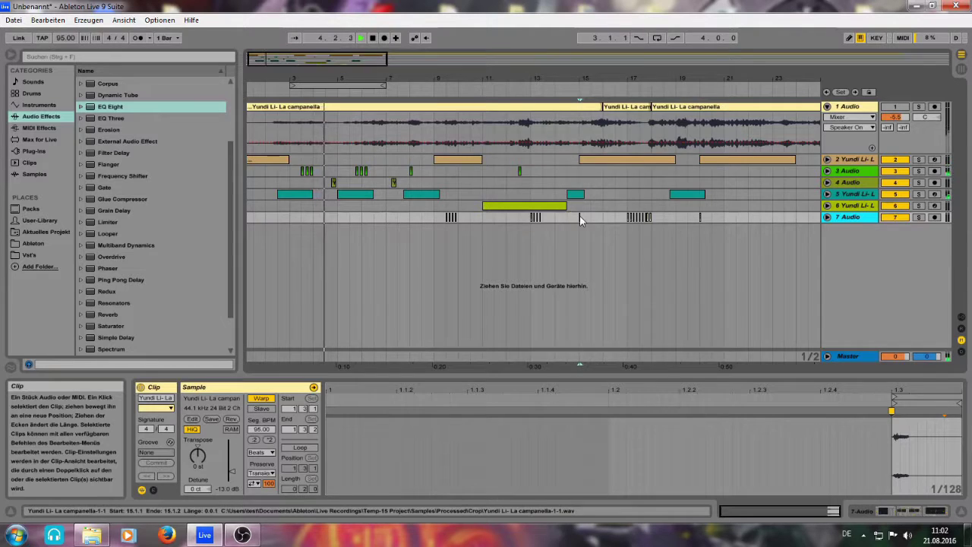
Copy the hit on track 7 to 11.1.1, try another at 12.1.1 and delete it, and stop playback
{"action": "left_click", "coordinate": [484, 206]}
{"action": "mouse_move", "coordinate": [484, 207]}
{"action": "left_mouse_down"}
{"action": "mouse_move", "coordinate": [488, 220]}
{"action": "mouse_move", "coordinate": [508, 217]}
{"action": "left_mouse_up"}
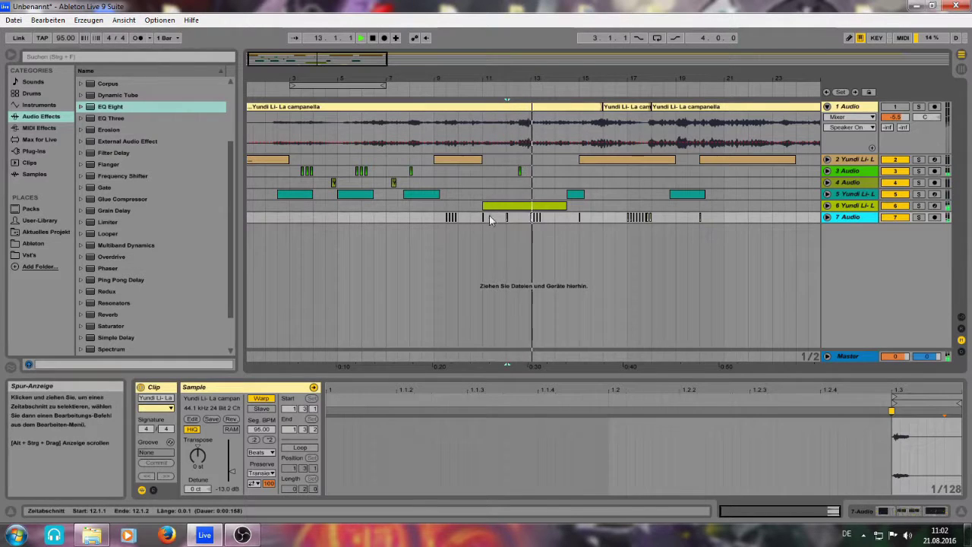
{"action": "left_click_drag", "start_coordinate": [505, 220], "coordinate": [511, 221]}
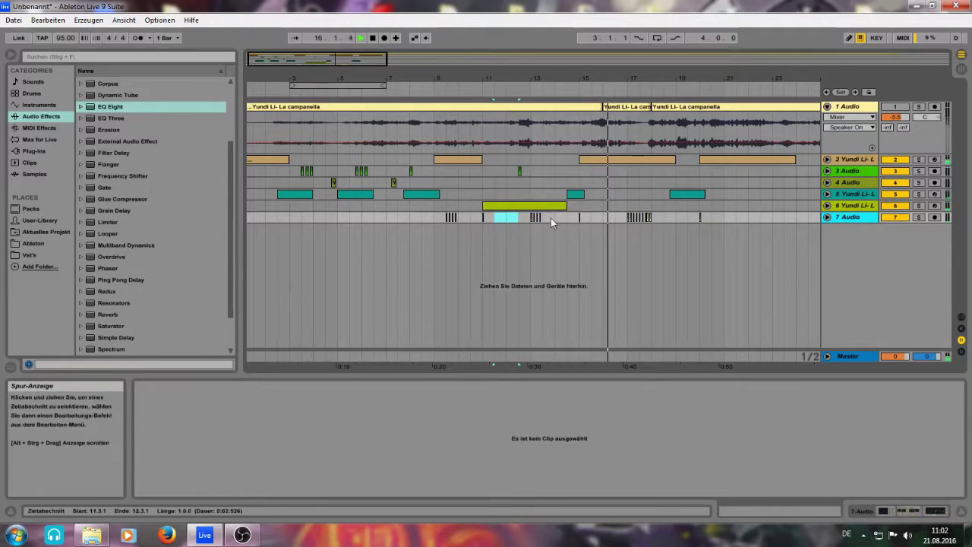
{"action": "left_click_drag", "start_coordinate": [365, 59], "coordinate": [364, 47]}
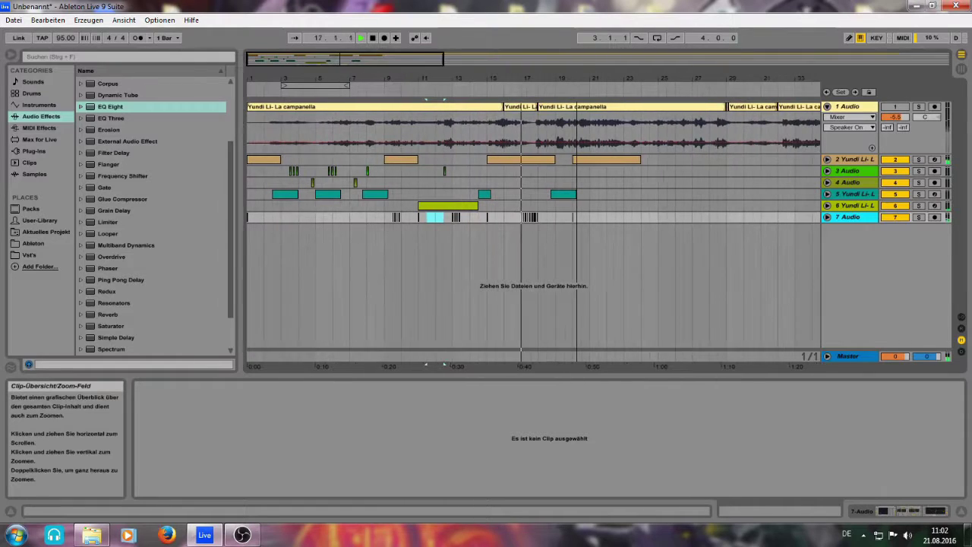
{"action": "key", "text": "space"}
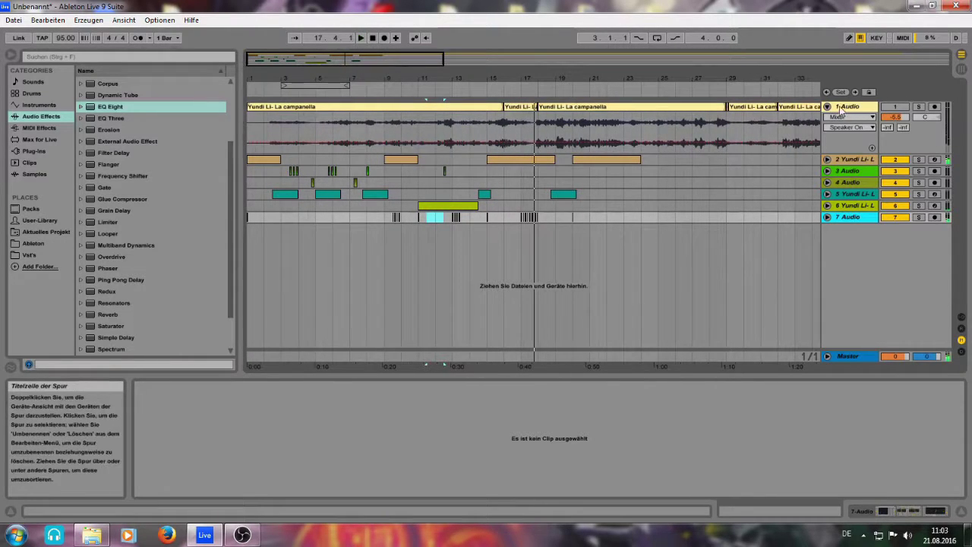
Fold and activate track 1 and mute tracks 2 to 7 so only the original recording plays
{"action": "left_click", "coordinate": [827, 107]}
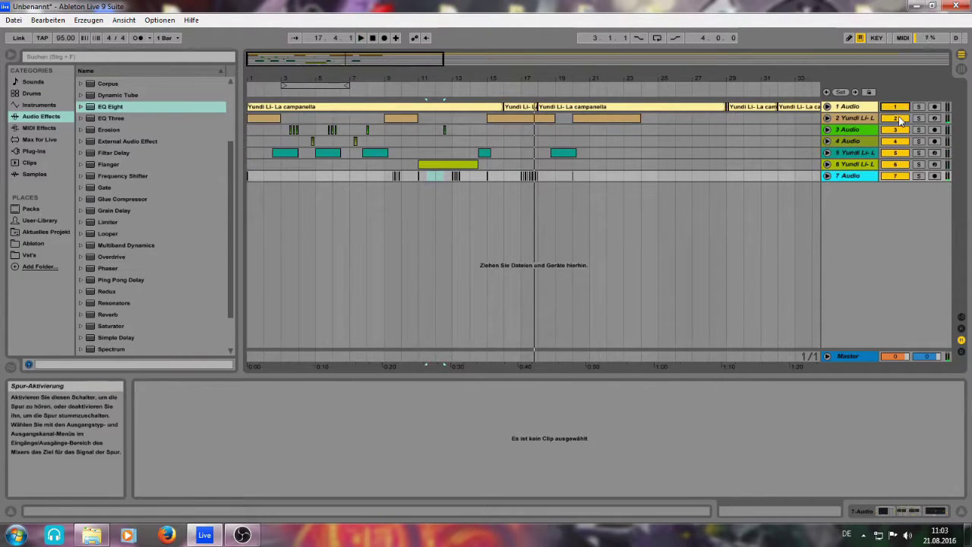
{"action": "left_click", "coordinate": [875, 119]}
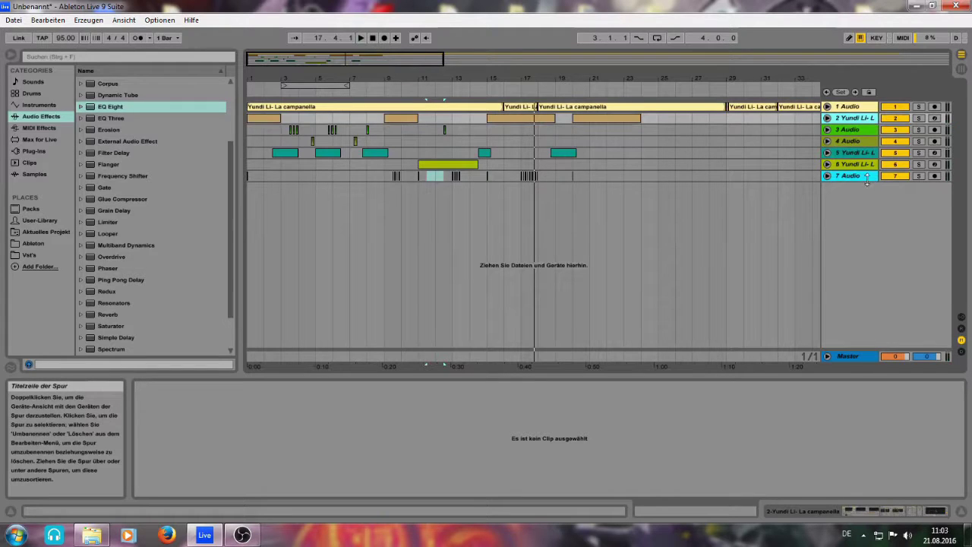
{"action": "left_click", "coordinate": [874, 177], "text": "shift"}
{"action": "left_click", "coordinate": [896, 177]}
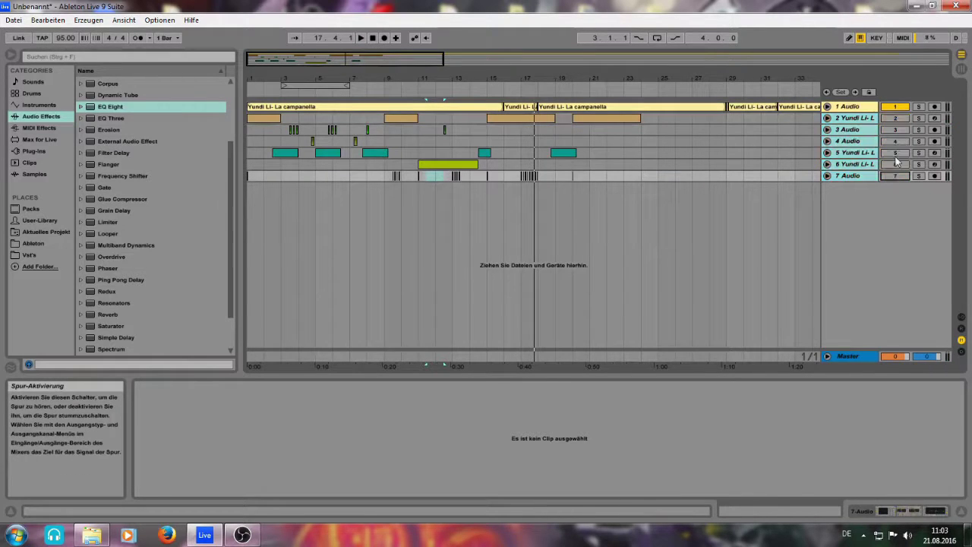
{"action": "left_click", "coordinate": [859, 119]}
{"action": "left_click", "coordinate": [858, 109]}
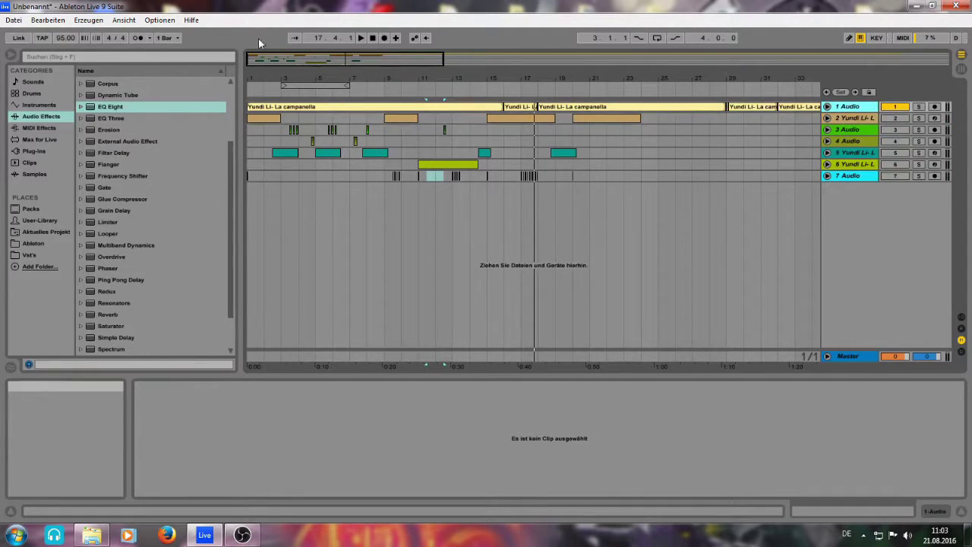
Play the original recording from the start and set track 1's volume to -2 dB in the mixer
{"action": "scroll", "coordinate": [304, 220], "scroll_direction": "down", "scroll_amount": 2}
{"action": "left_click", "coordinate": [319, 107]}
{"action": "key", "text": "space"}
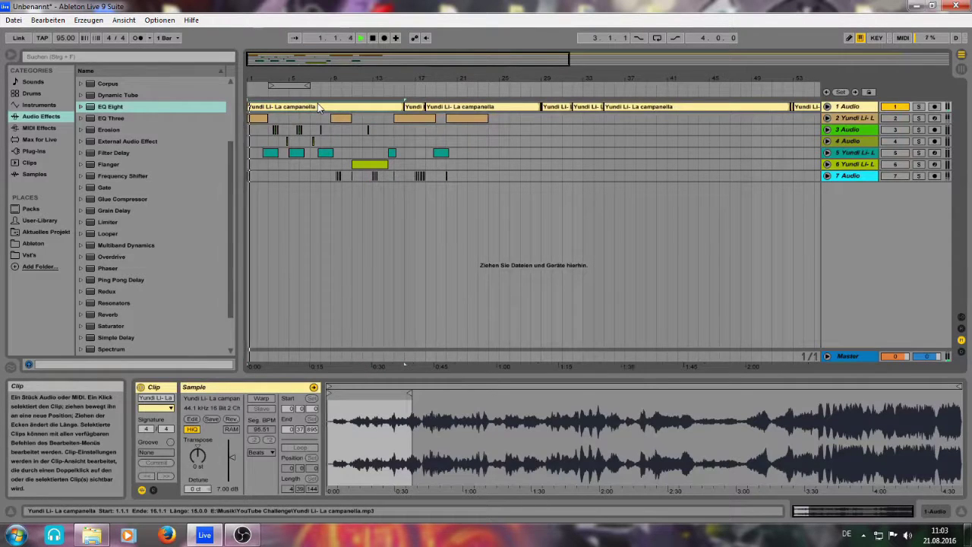
{"action": "key", "text": "Tab"}
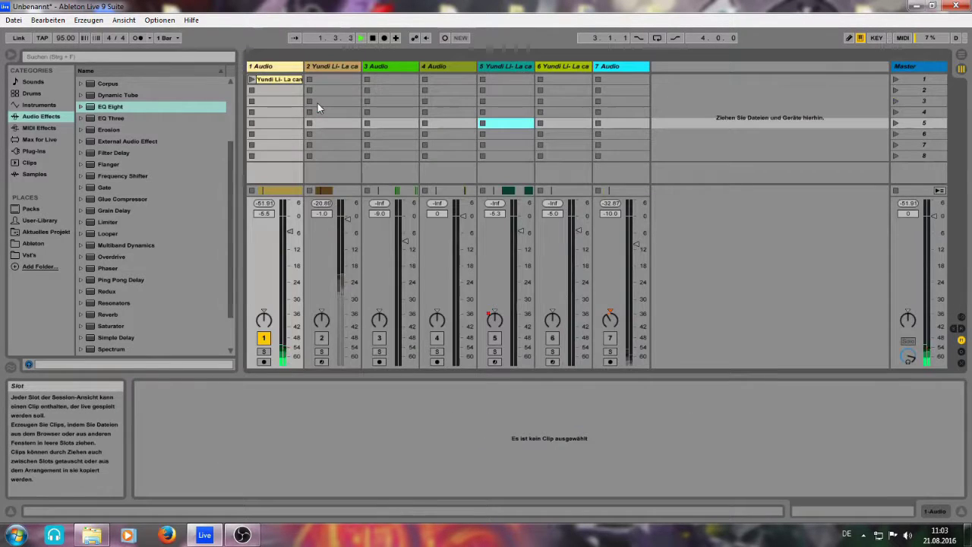
{"action": "left_click", "coordinate": [264, 213]}
{"action": "type", "text": "-"}
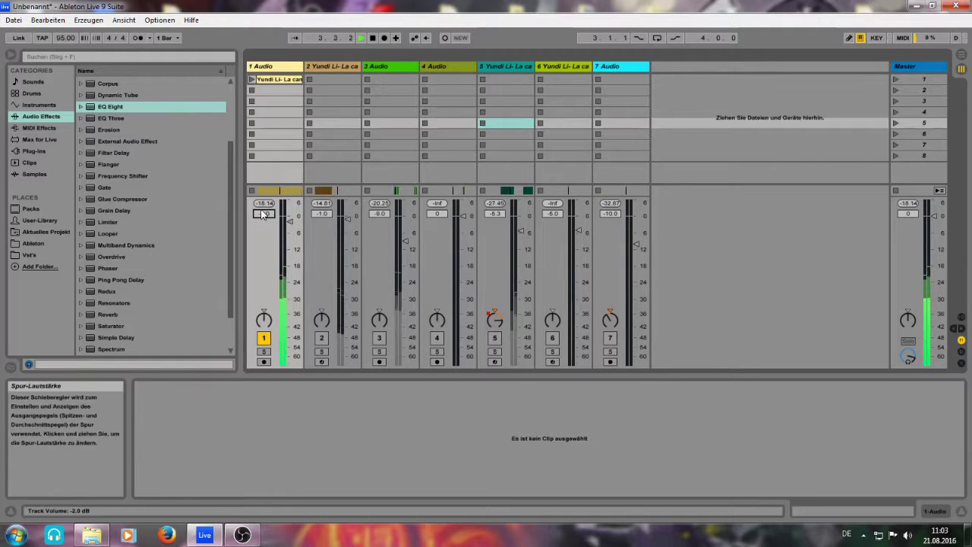
{"action": "key", "text": "Tab"}
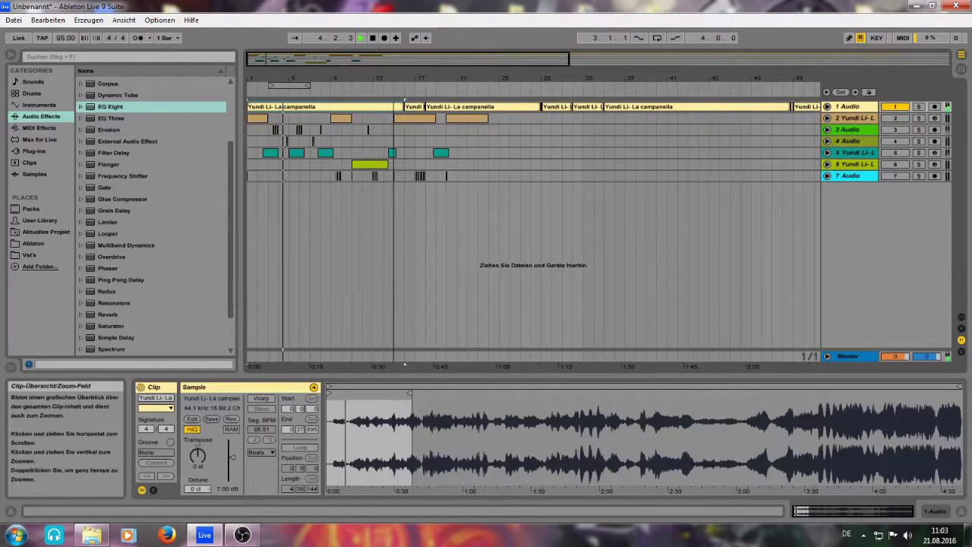
Unfold track 1 and listen to the original recording through bar 17
{"action": "key", "text": "plus"}
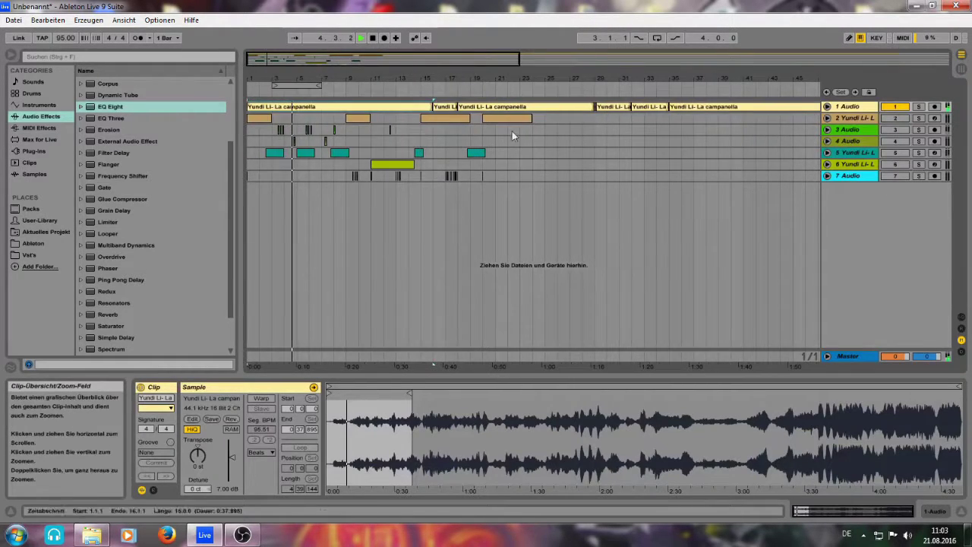
{"action": "left_click", "coordinate": [828, 107]}
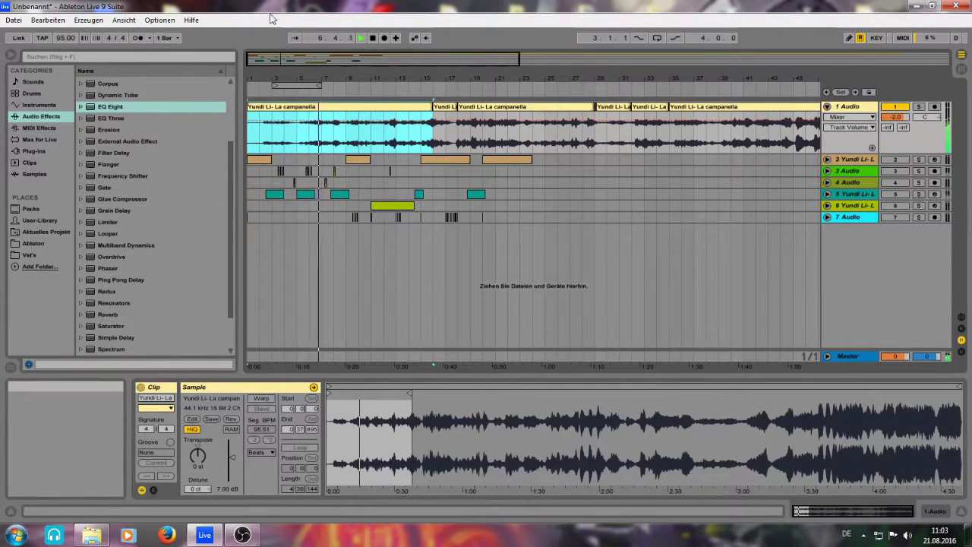
{"action": "left_click_drag", "start_coordinate": [256, 64], "coordinate": [257, 101]}
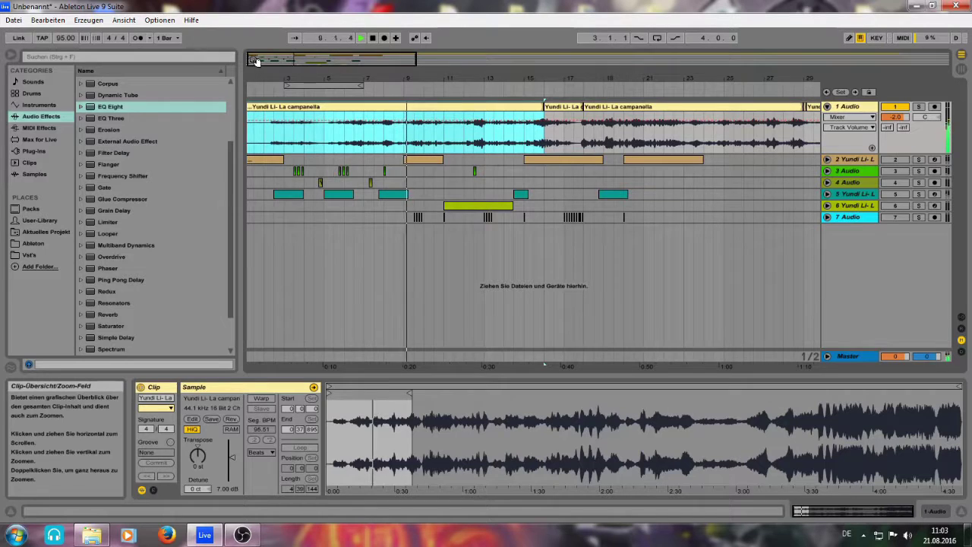
{"action": "left_click_drag", "start_coordinate": [341, 63], "coordinate": [341, 49]}
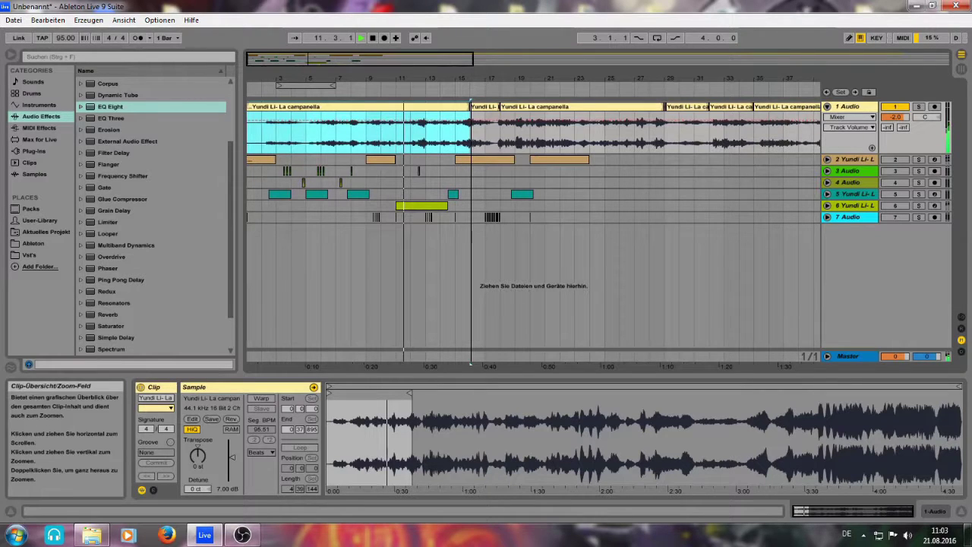
{"action": "left_click_drag", "start_coordinate": [341, 48], "coordinate": [357, 58]}
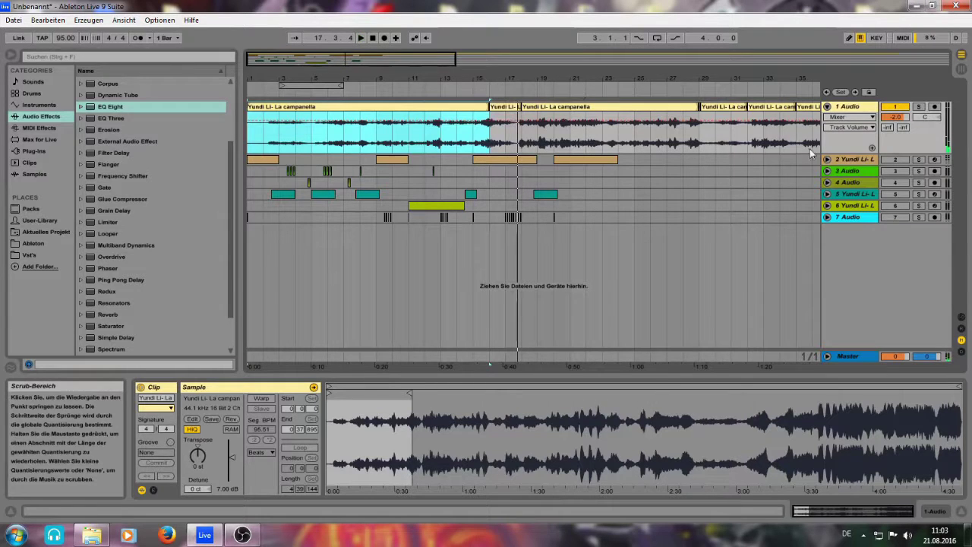
Mute track 1, reactivate tracks 2 to 7 and return the playback position to 1.1.1
{"action": "left_click", "coordinate": [893, 109]}
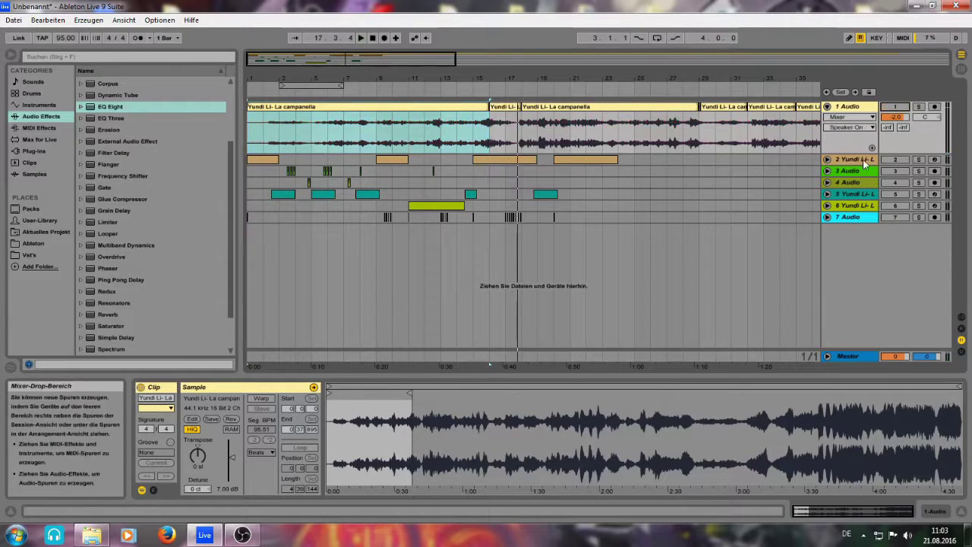
{"action": "left_click", "coordinate": [863, 161]}
{"action": "left_click", "coordinate": [865, 217]}
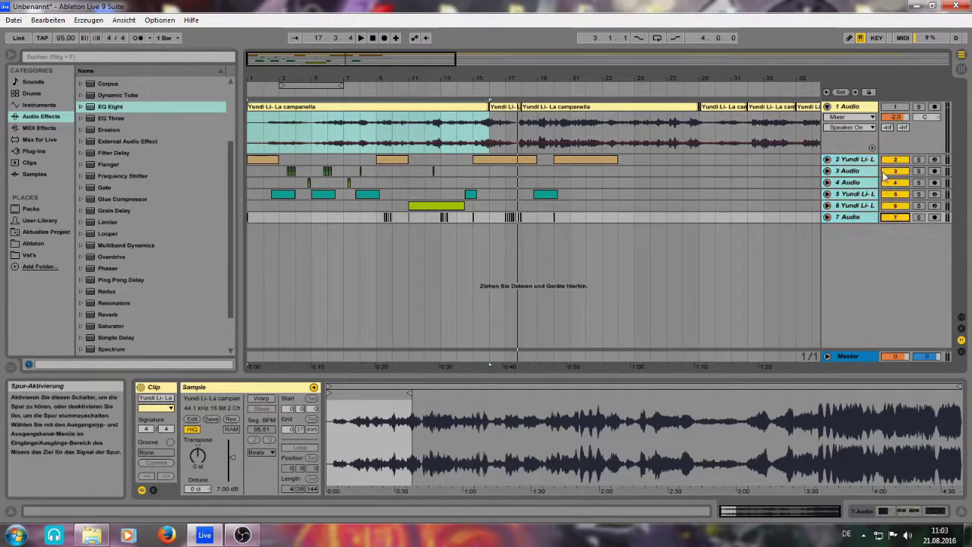
{"action": "left_click", "coordinate": [373, 38]}
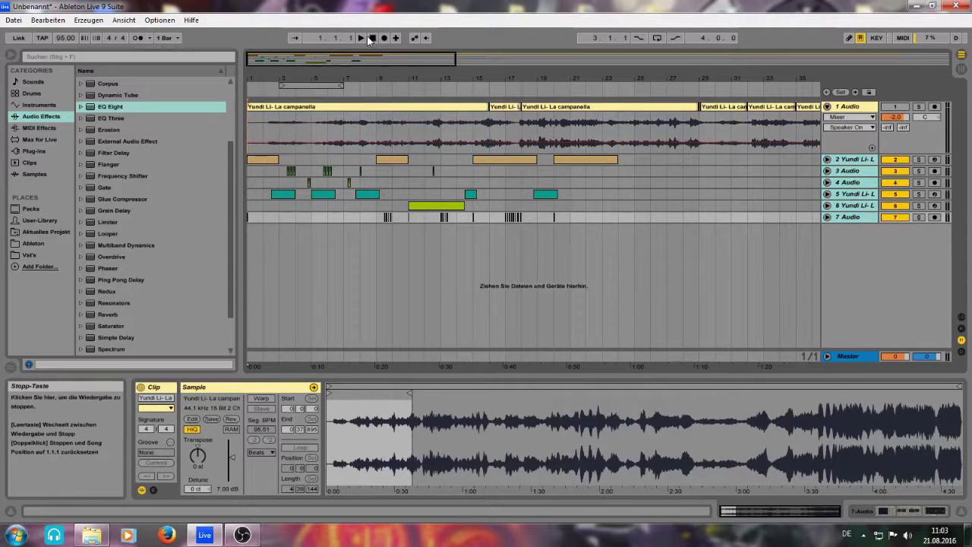
Play the arrangement from the start and lower track 6's volume in the mixer
{"action": "key", "text": "Tab"}
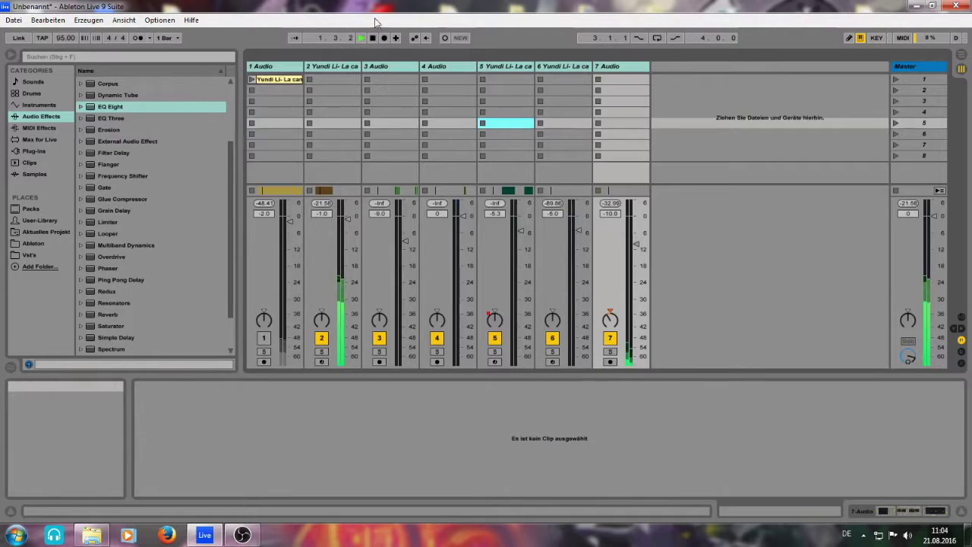
{"action": "left_click", "coordinate": [313, 67]}
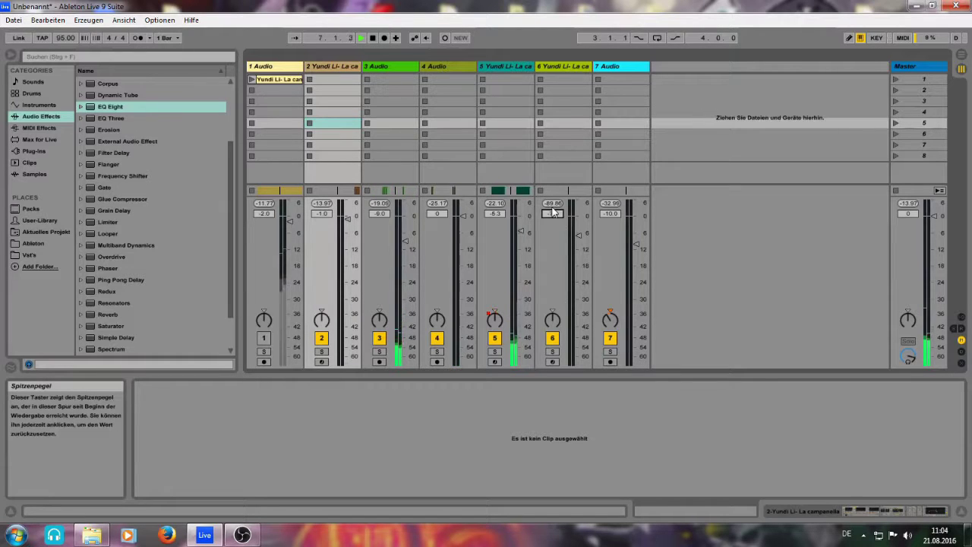
{"action": "key", "text": "Tab"}
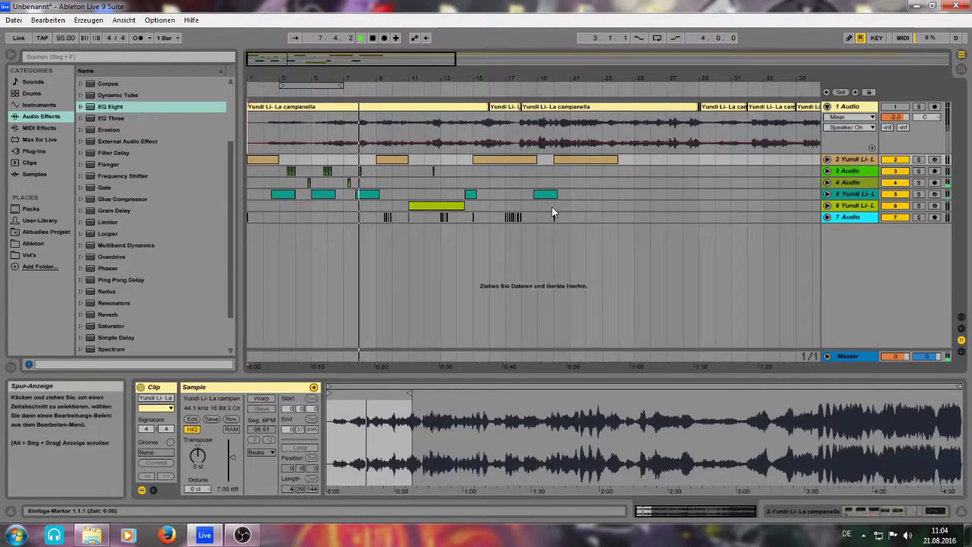